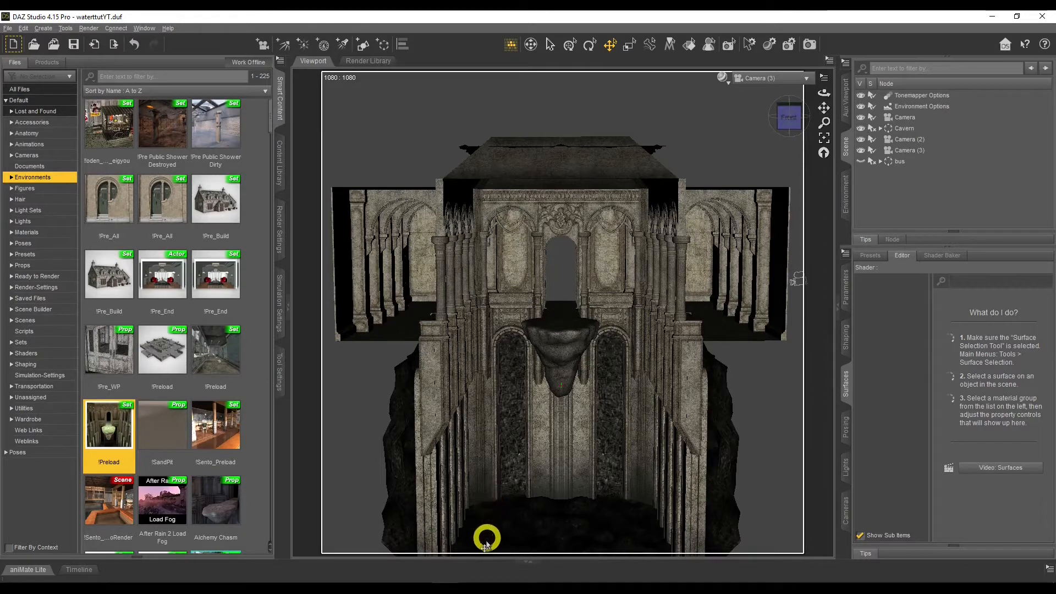
Step: Compare the Panel661 and Panel693 camera renders of the water in Windows Photo Viewer, then return to DAZ Studio
{"action": "mouse_move", "coordinate": [472, 587]}
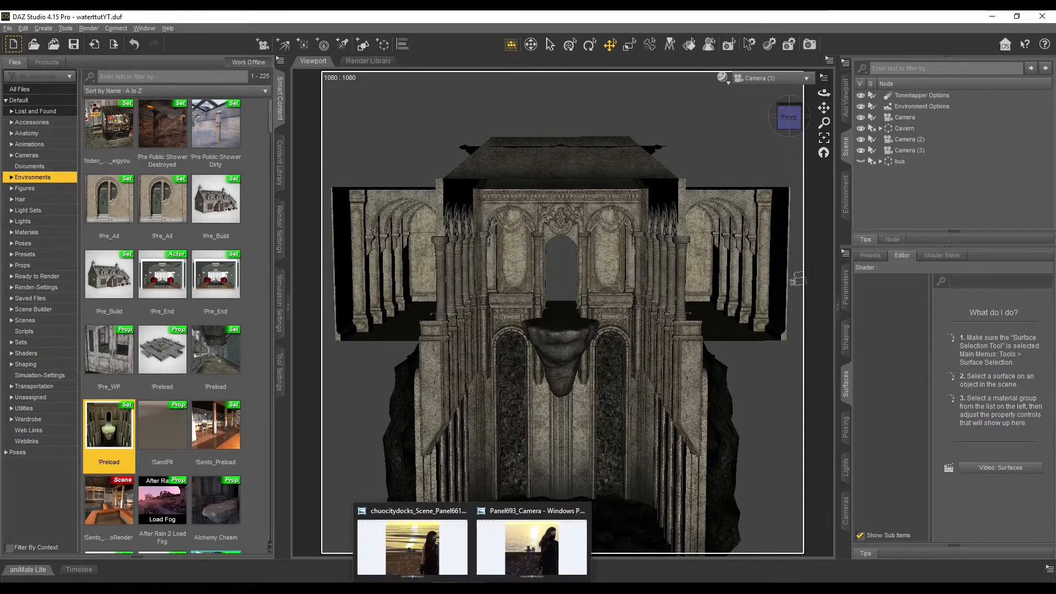
{"action": "left_click", "coordinate": [422, 559]}
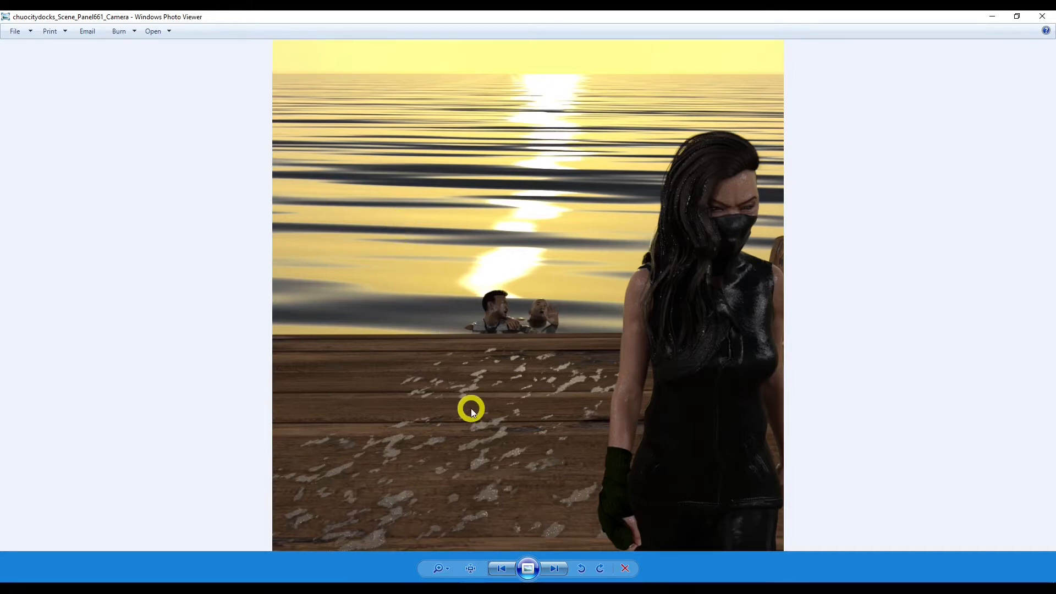
{"action": "left_click", "coordinate": [473, 572]}
{"action": "left_click", "coordinate": [532, 543]}
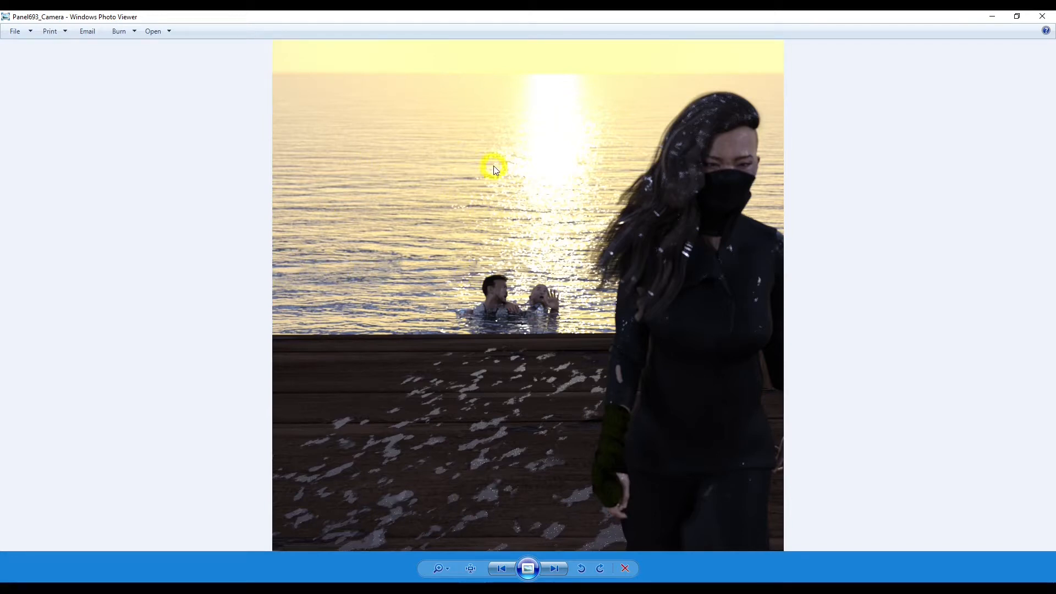
{"action": "left_click", "coordinate": [434, 582]}
{"action": "left_click", "coordinate": [434, 550]}
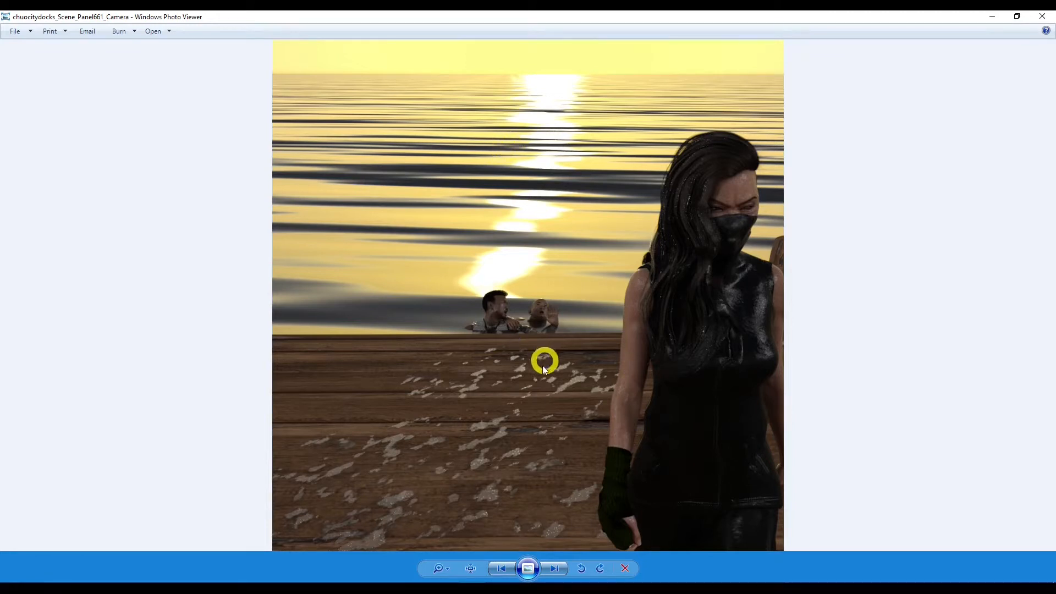
{"action": "mouse_move", "coordinate": [495, 575]}
{"action": "left_click", "coordinate": [521, 546]}
{"action": "left_click", "coordinate": [330, 153]}
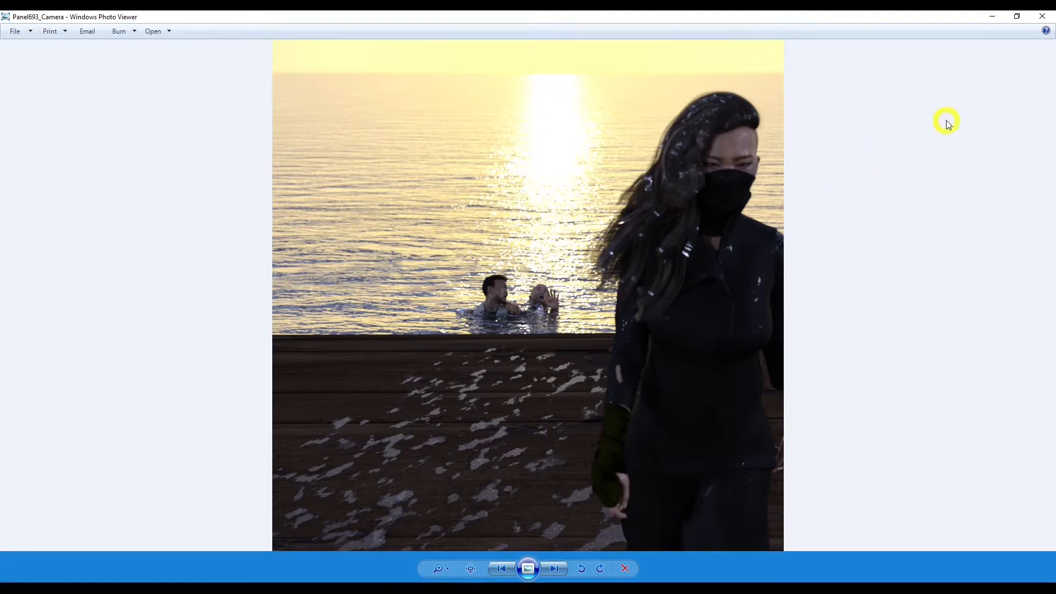
{"action": "left_click", "coordinate": [993, 18]}
{"action": "left_click", "coordinate": [993, 18]}
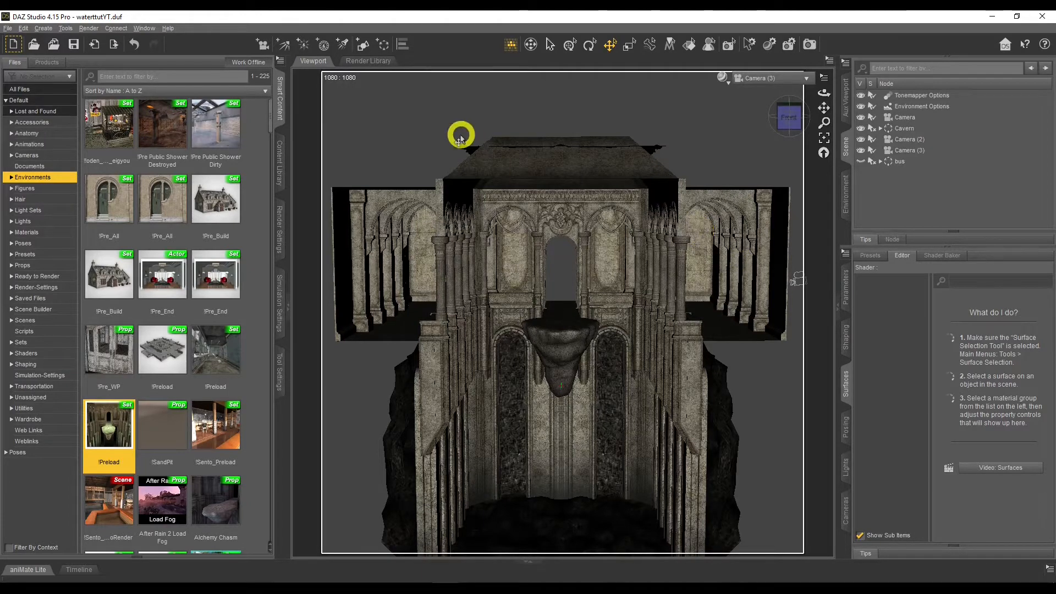
Step: Create a 1 m plane primitive with 1 division at the world center, Y positive, and rename it Water Plane
{"action": "left_click", "coordinate": [43, 28]}
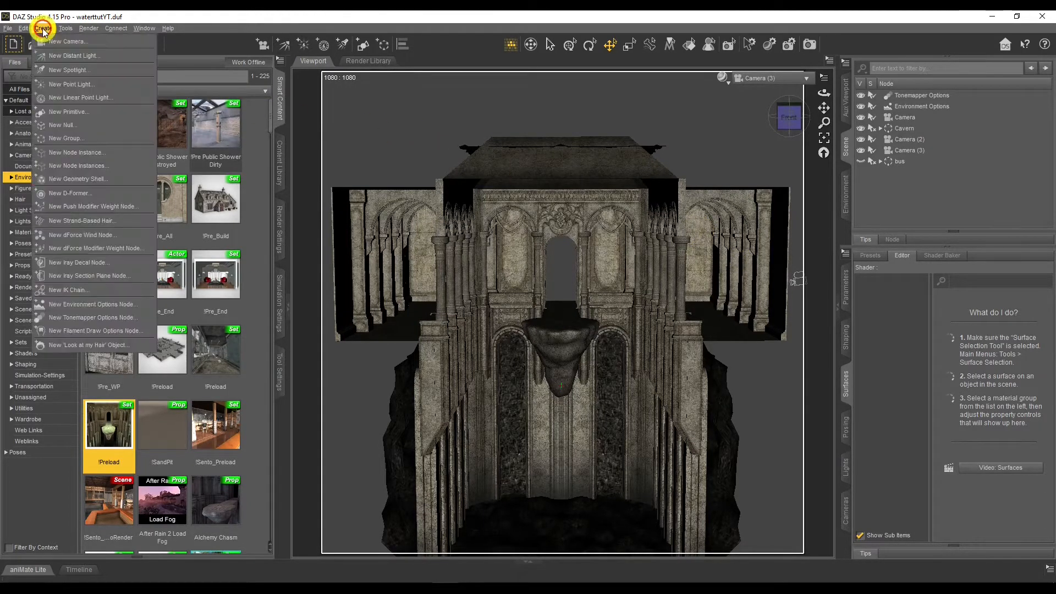
{"action": "left_click", "coordinate": [88, 109]}
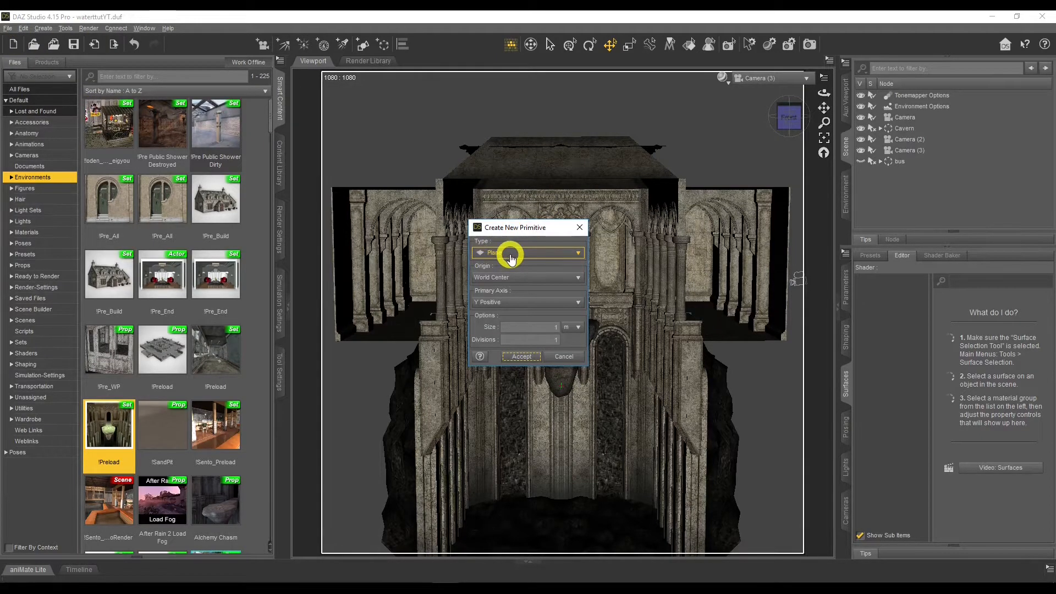
{"action": "left_click", "coordinate": [525, 359]}
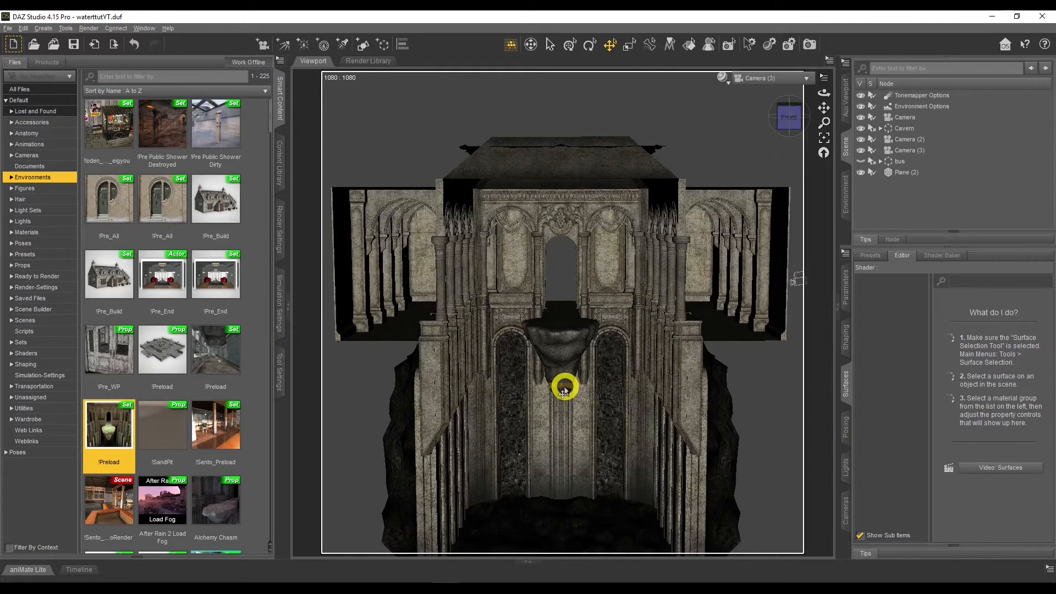
{"action": "left_click", "coordinate": [913, 173]}
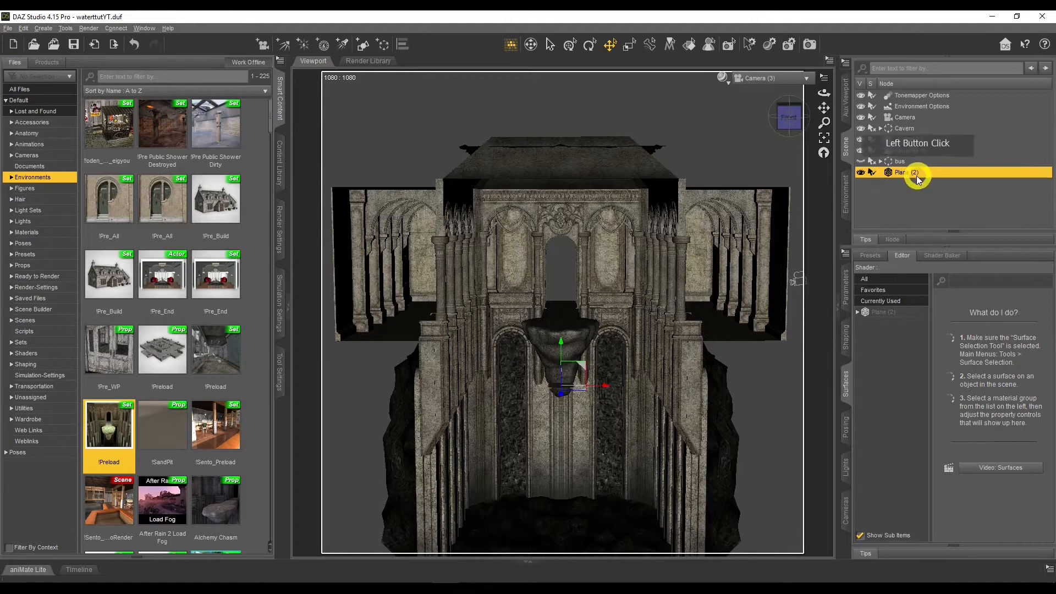
{"action": "left_click", "coordinate": [914, 176]}
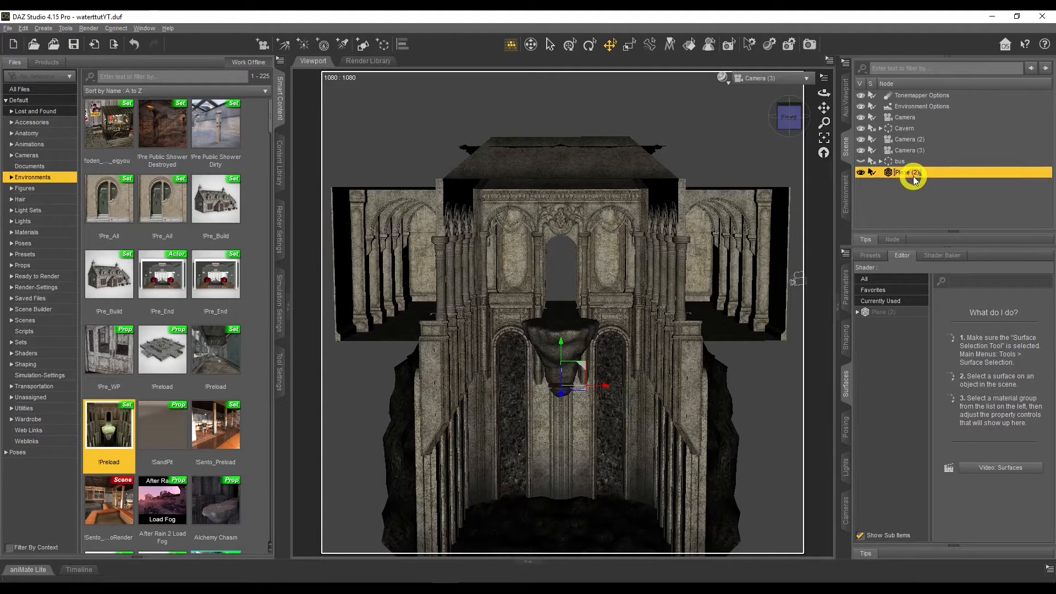
{"action": "type", "text": "Water Plane"}
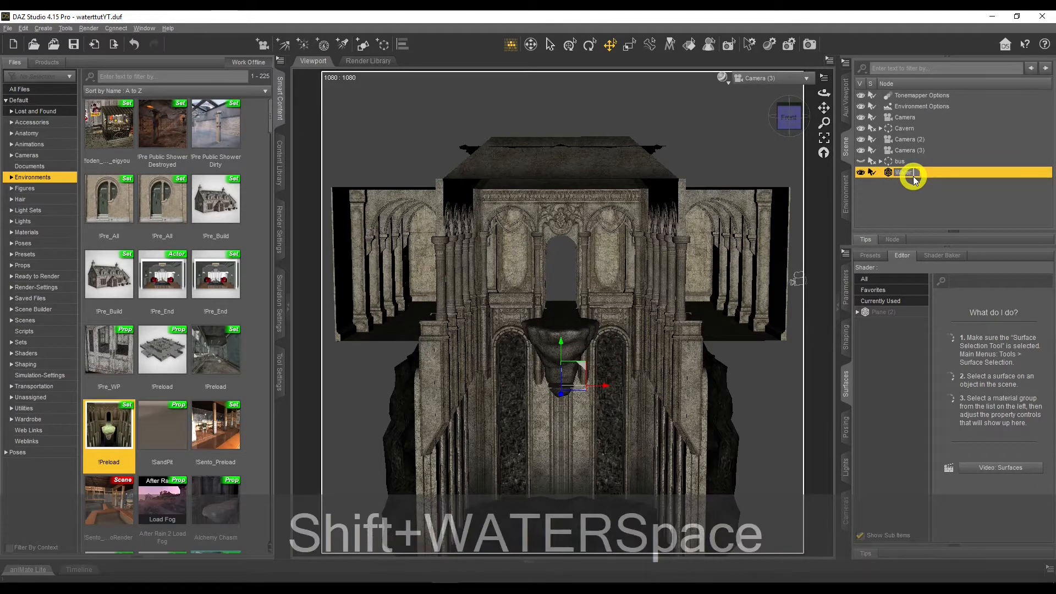
{"action": "key", "text": "Return"}
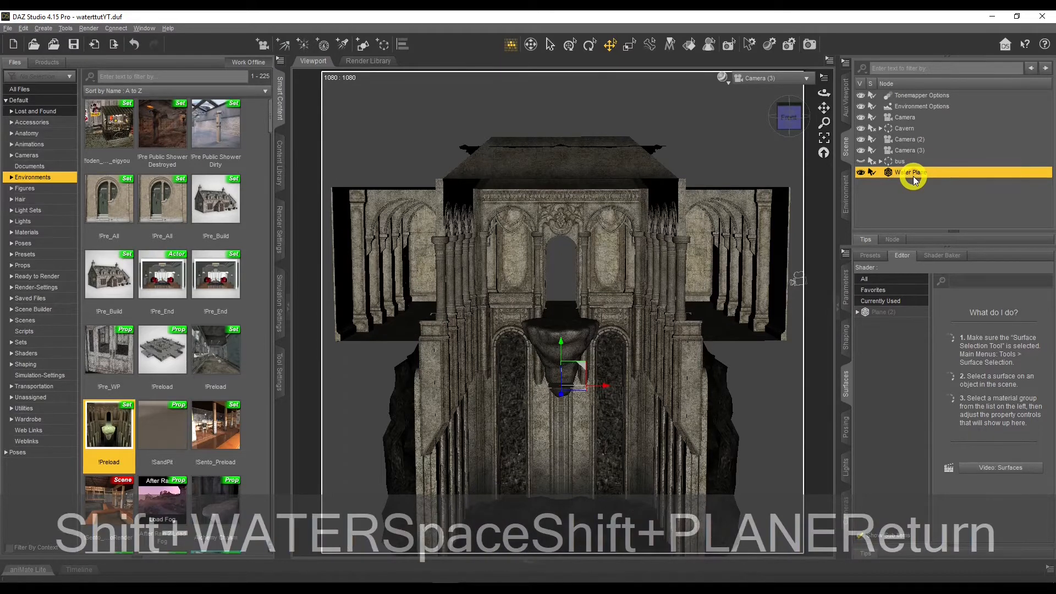
Step: Set the Water Plane's scale to 1000% and move it back to a Z translation of about -248
{"action": "left_click", "coordinate": [850, 302]}
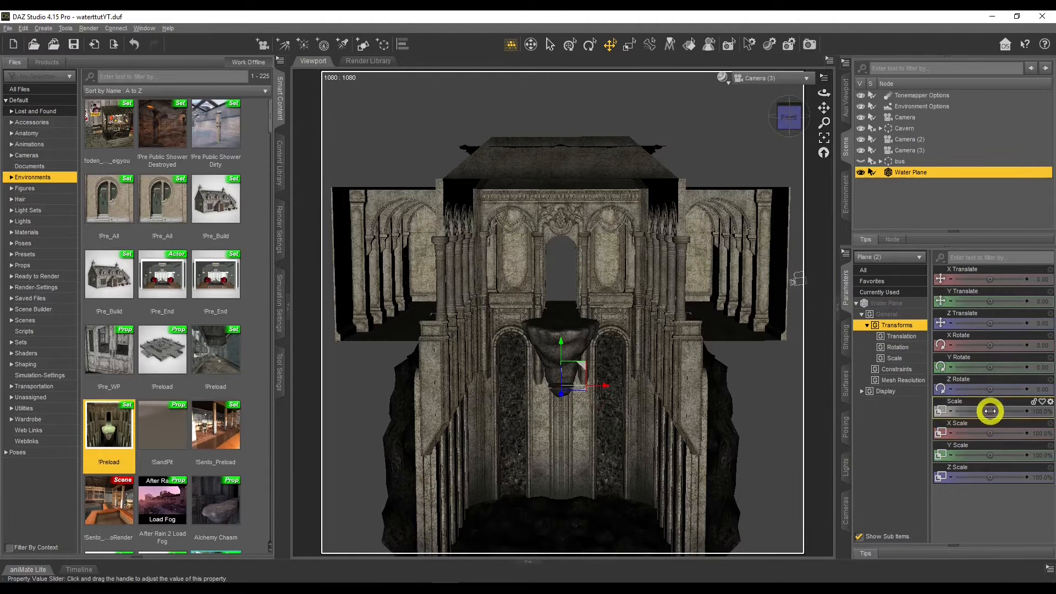
{"action": "left_click_drag", "start_coordinate": [991, 411], "coordinate": [1041, 410]}
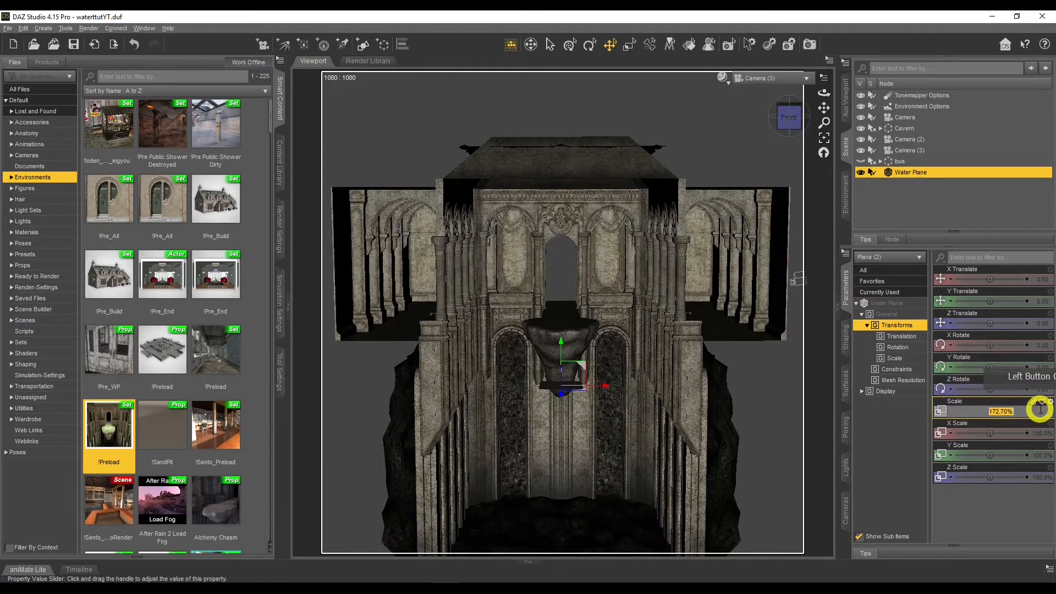
{"action": "type", "text": "1000"}
{"action": "key", "text": "Return"}
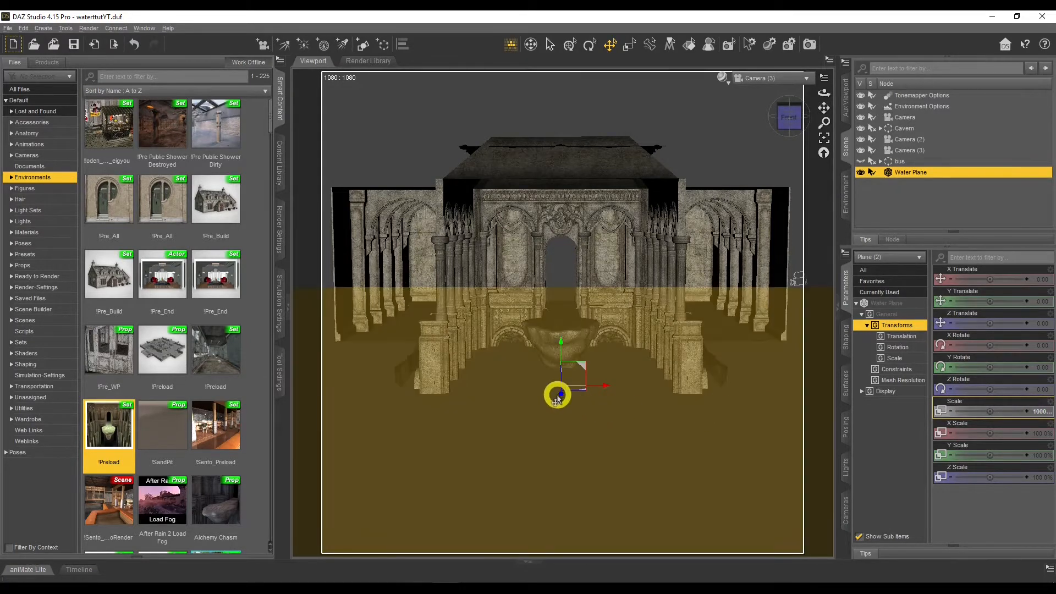
{"action": "left_click_drag", "start_coordinate": [560, 395], "coordinate": [906, 419]}
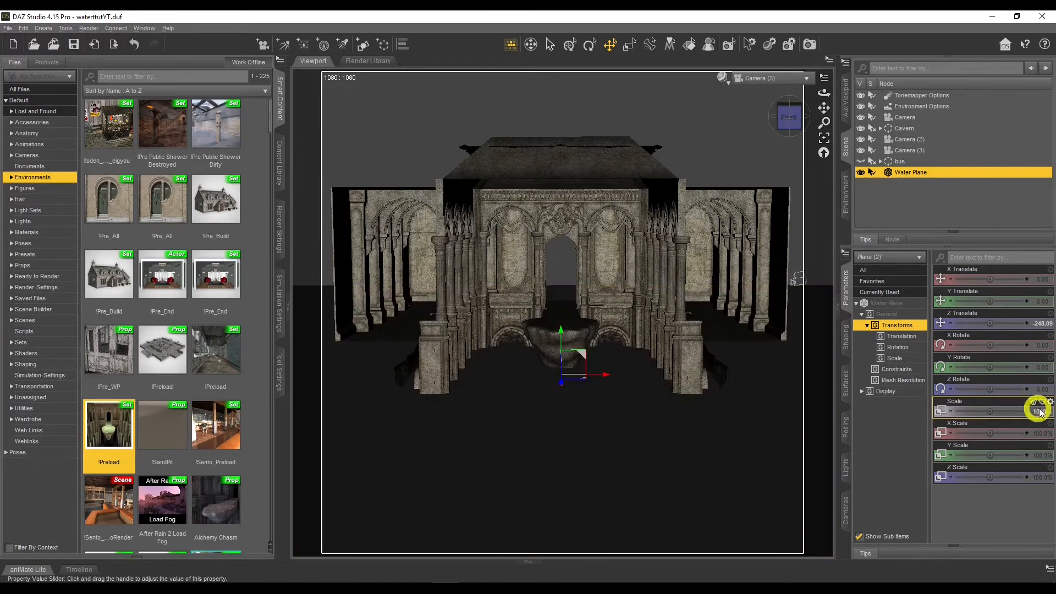
Step: Set the Water Plane's scale to 5000% and move it further back to a Z translation of about -714
{"action": "left_click", "coordinate": [1021, 410]}
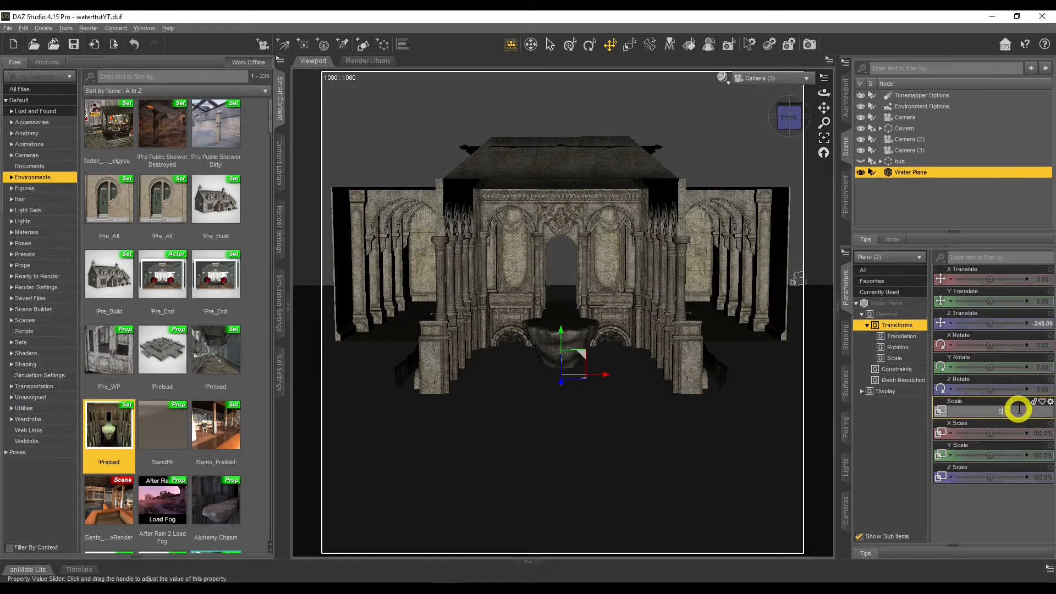
{"action": "key", "text": "Return"}
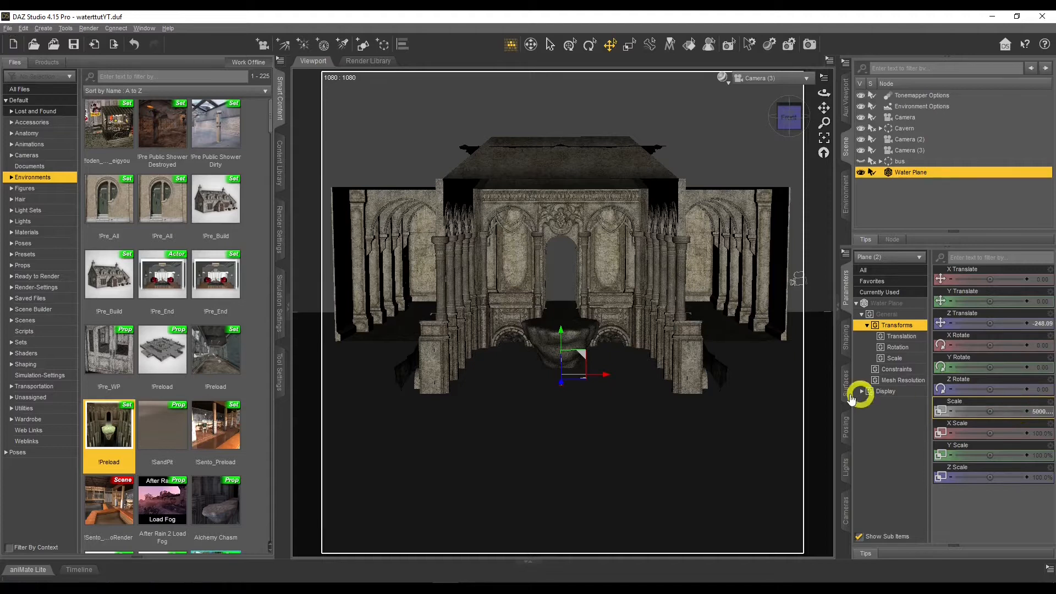
{"action": "mouse_move", "coordinate": [562, 380]}
{"action": "left_mouse_down"}
{"action": "mouse_move", "coordinate": [562, 348]}
{"action": "mouse_move", "coordinate": [562, 363]}
{"action": "left_mouse_up"}
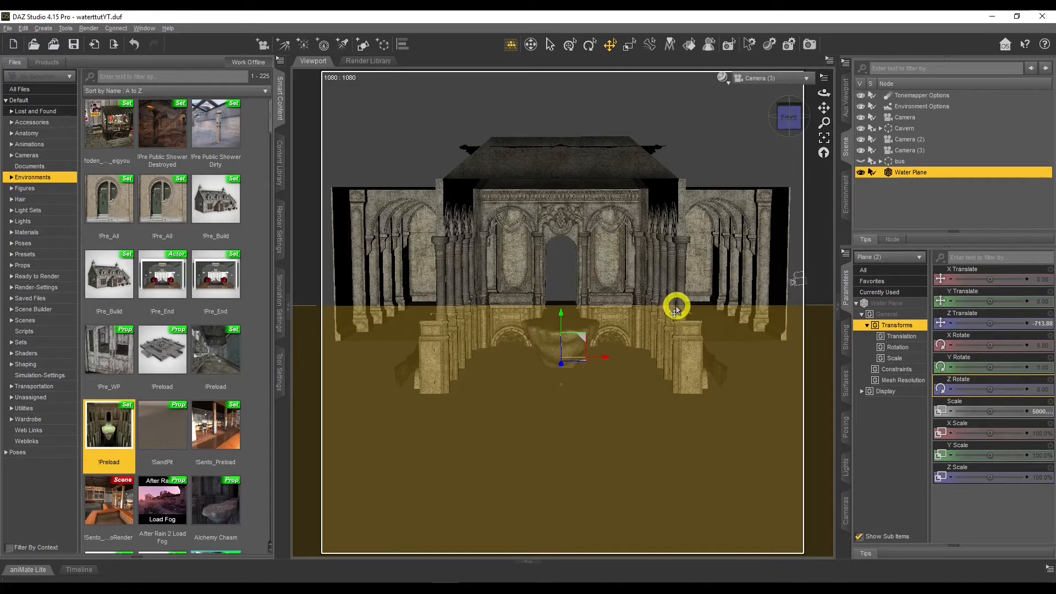
Step: Switch the viewport draw style to NVIDIA Iray and make the Water Plane non-selectable in the viewport
{"action": "left_click", "coordinate": [723, 77]}
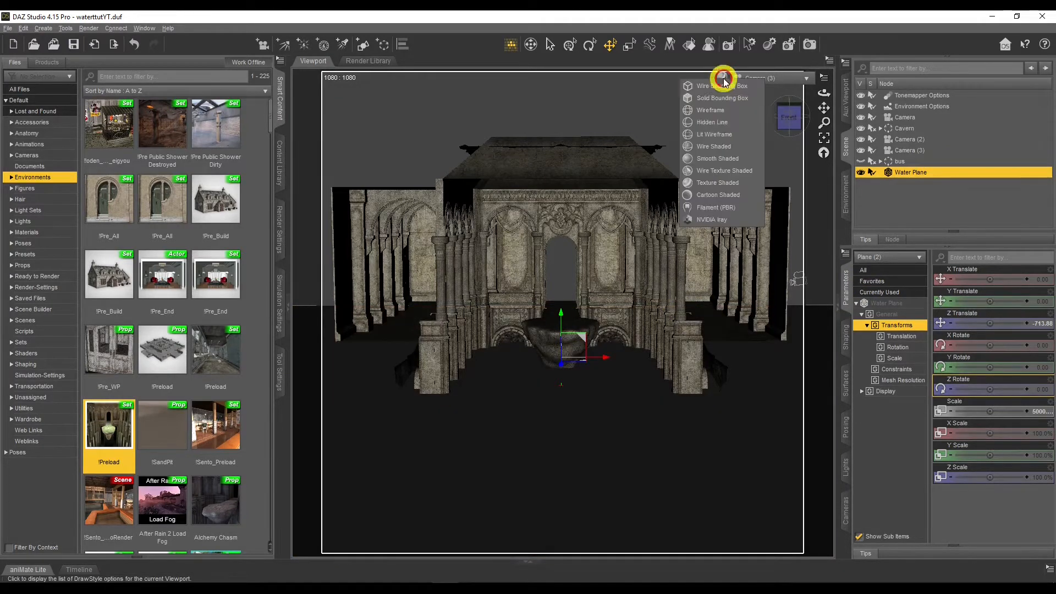
{"action": "left_click", "coordinate": [716, 220]}
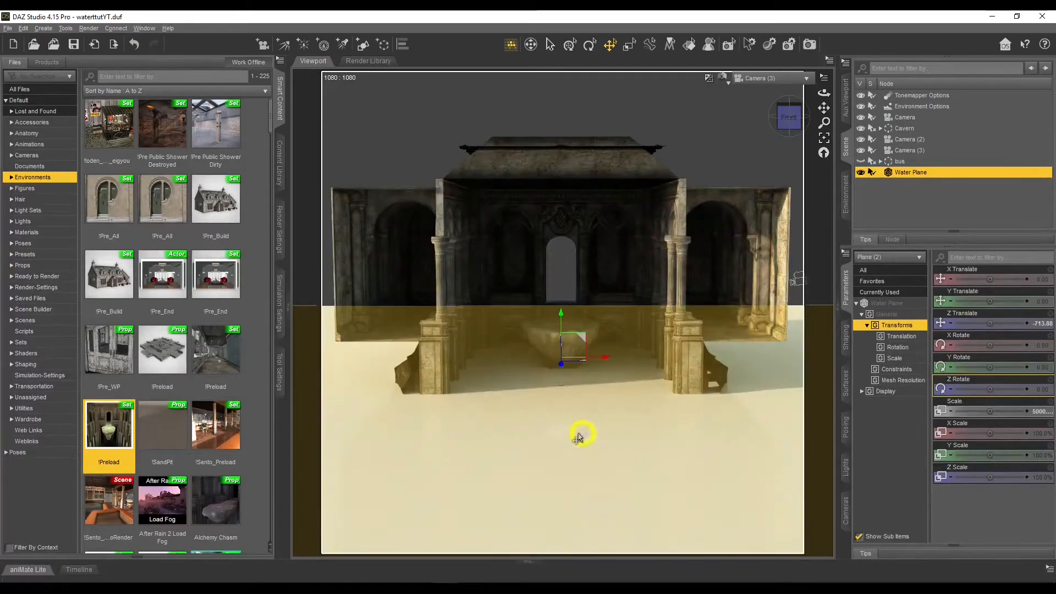
{"action": "left_click", "coordinate": [872, 173]}
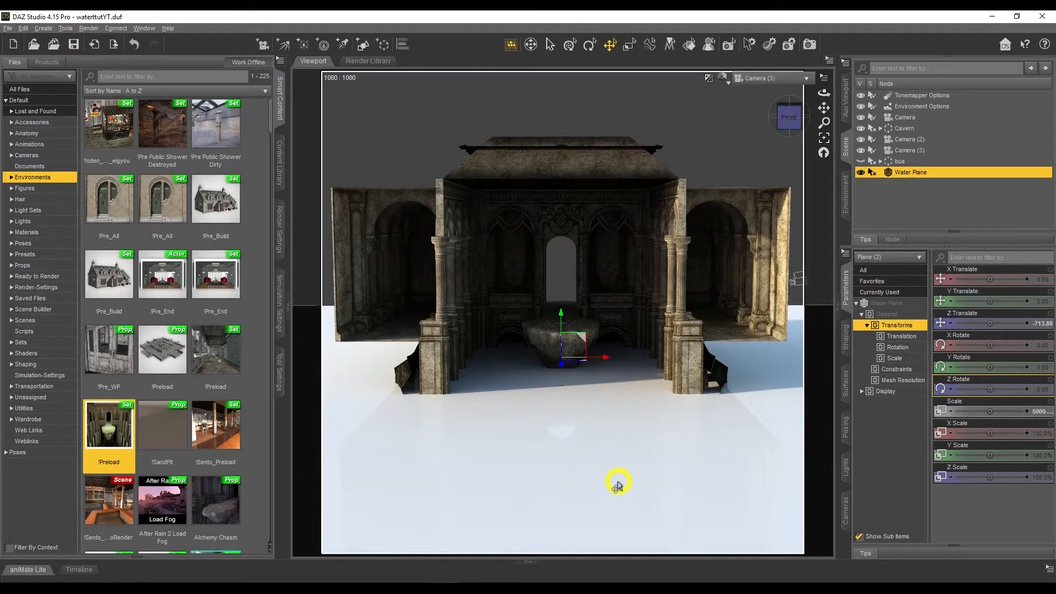
Step: Select the plane's surface in the surface editor as the target for a shader
{"action": "left_click", "coordinate": [842, 393]}
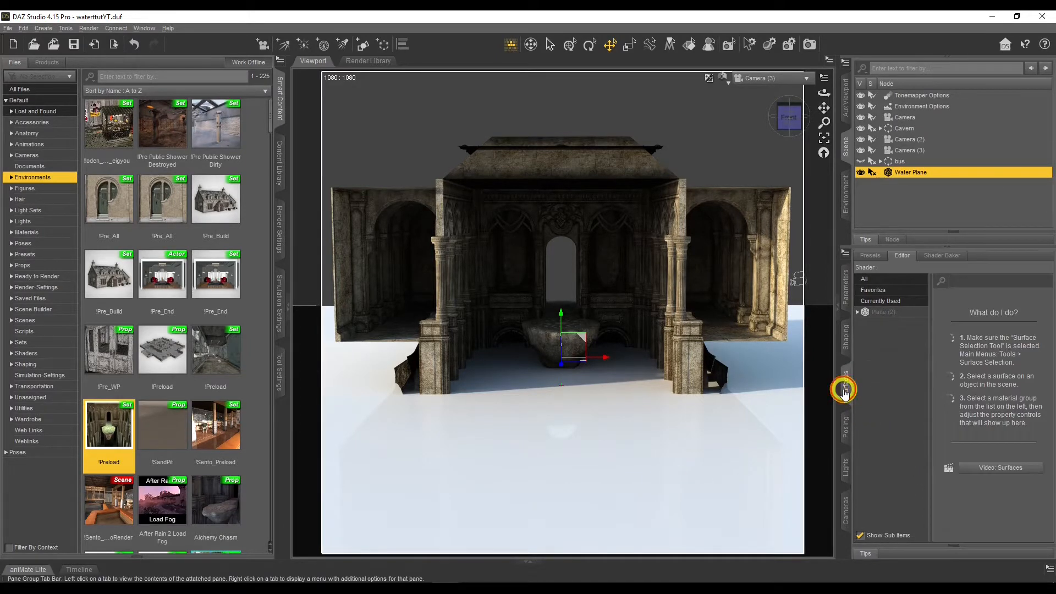
{"action": "left_click", "coordinate": [872, 256]}
{"action": "left_click", "coordinate": [897, 257]}
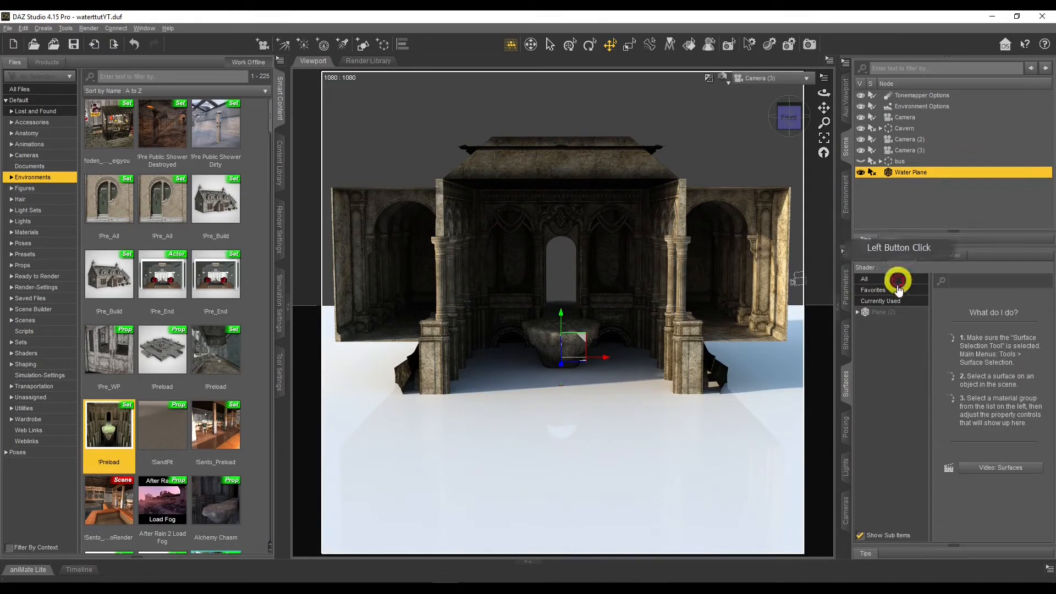
{"action": "left_click", "coordinate": [880, 312]}
{"action": "left_click", "coordinate": [899, 260]}
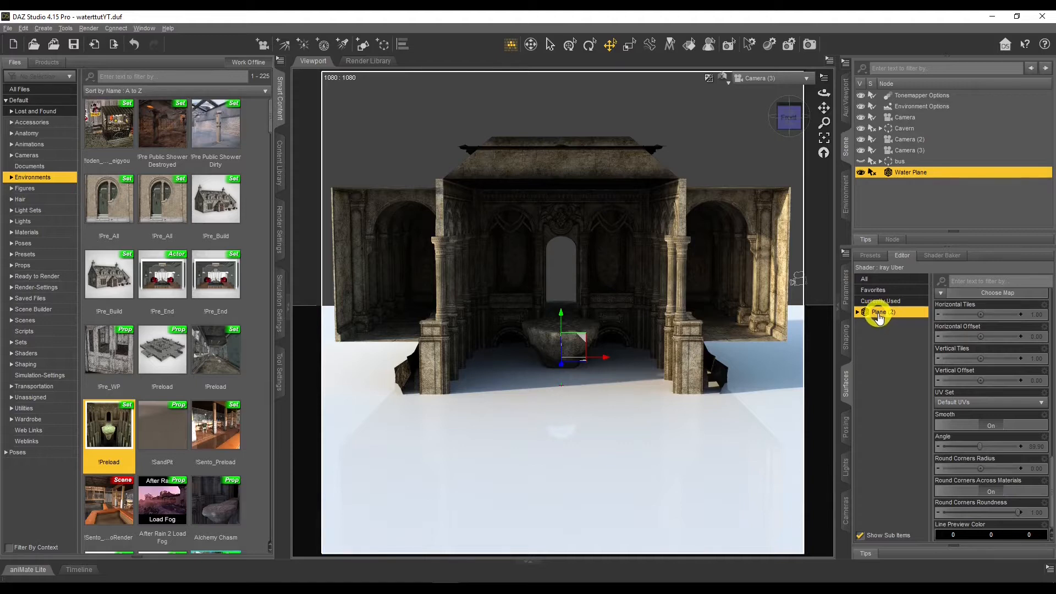
Step: Apply the Water shader from the Iray Liquids presets to the Water Plane
{"action": "left_click", "coordinate": [868, 258]}
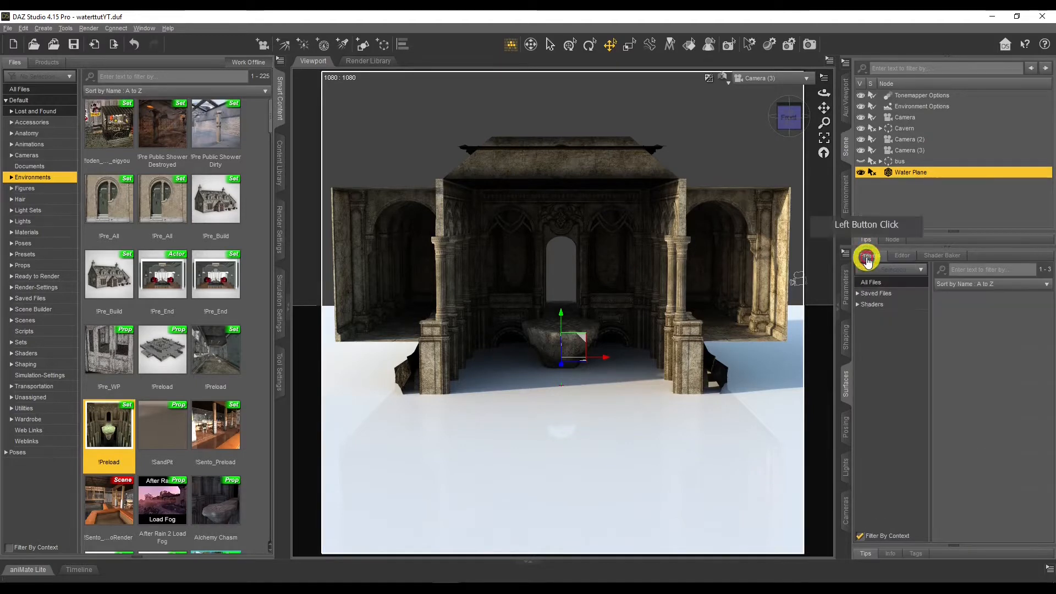
{"action": "left_click", "coordinate": [857, 305]}
{"action": "left_click", "coordinate": [862, 338]}
{"action": "scroll", "coordinate": [878, 375], "scroll_direction": "down", "scroll_amount": 5}
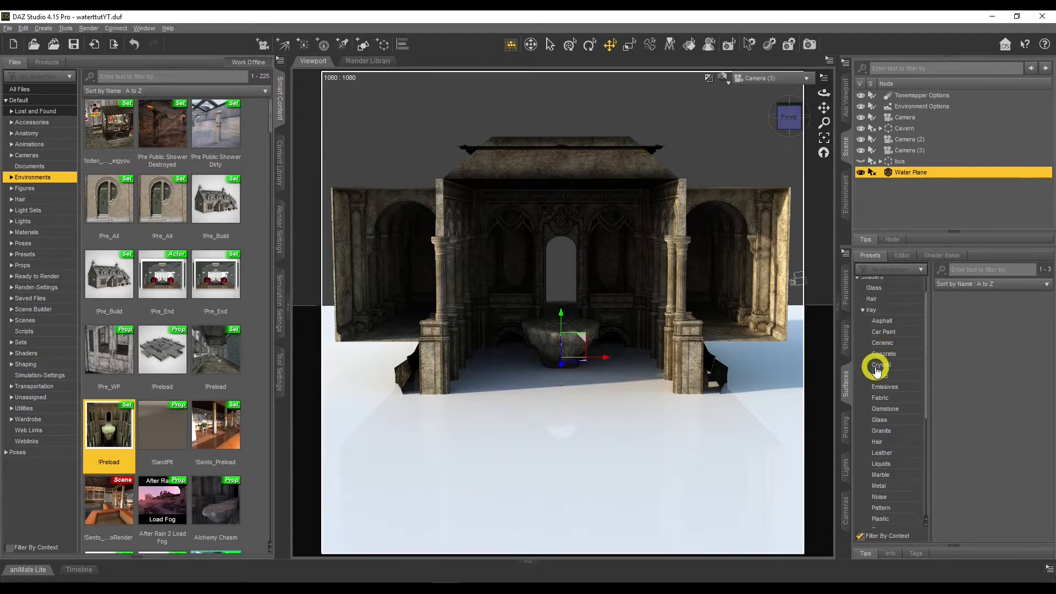
{"action": "scroll", "coordinate": [877, 385], "scroll_direction": "down", "scroll_amount": 1}
{"action": "left_click", "coordinate": [877, 398]}
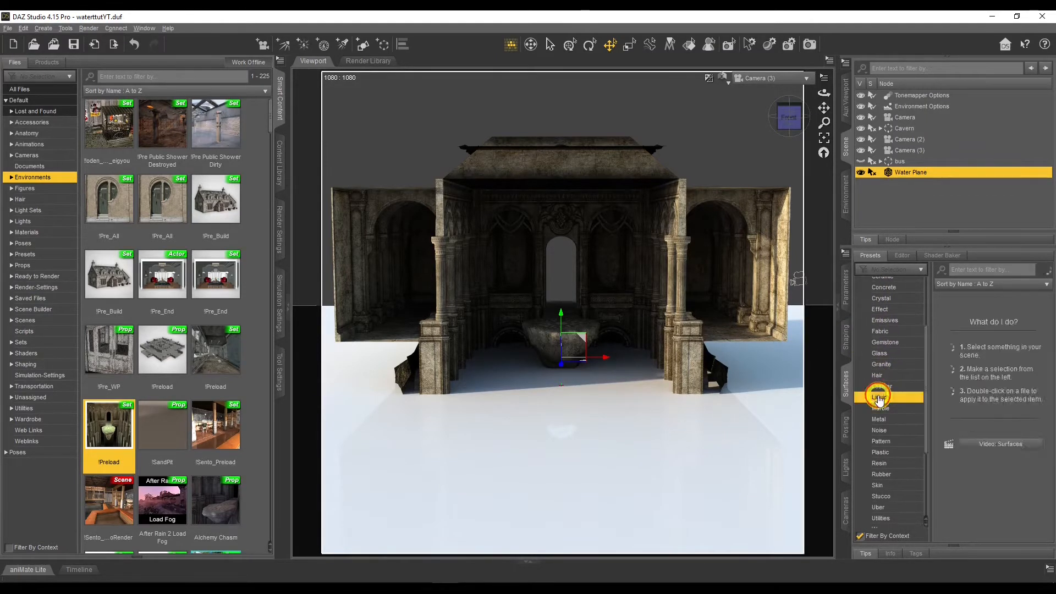
{"action": "left_click", "coordinate": [966, 397]}
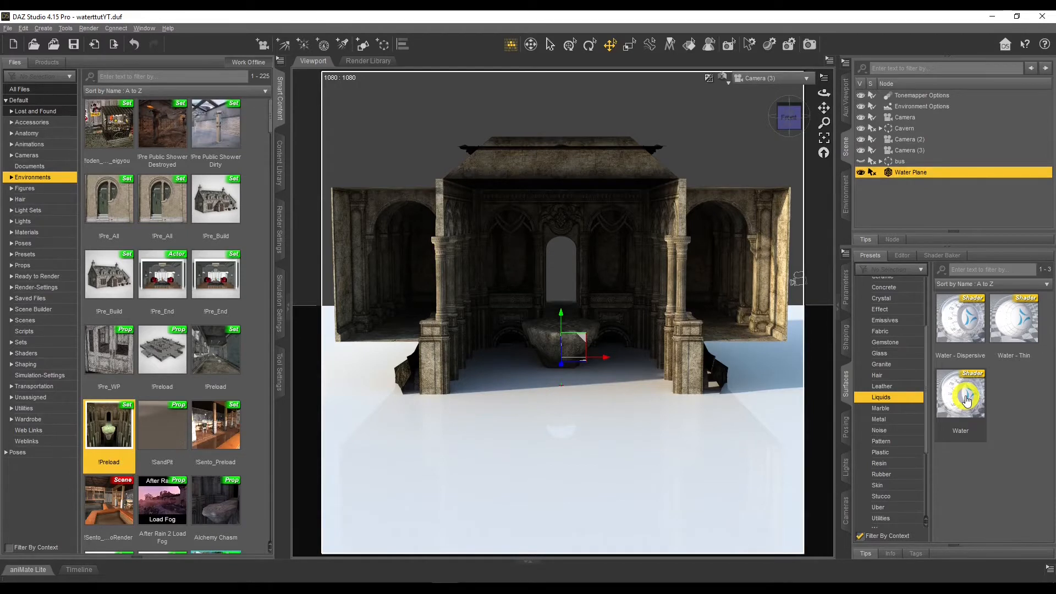
{"action": "double_click", "coordinate": [967, 401]}
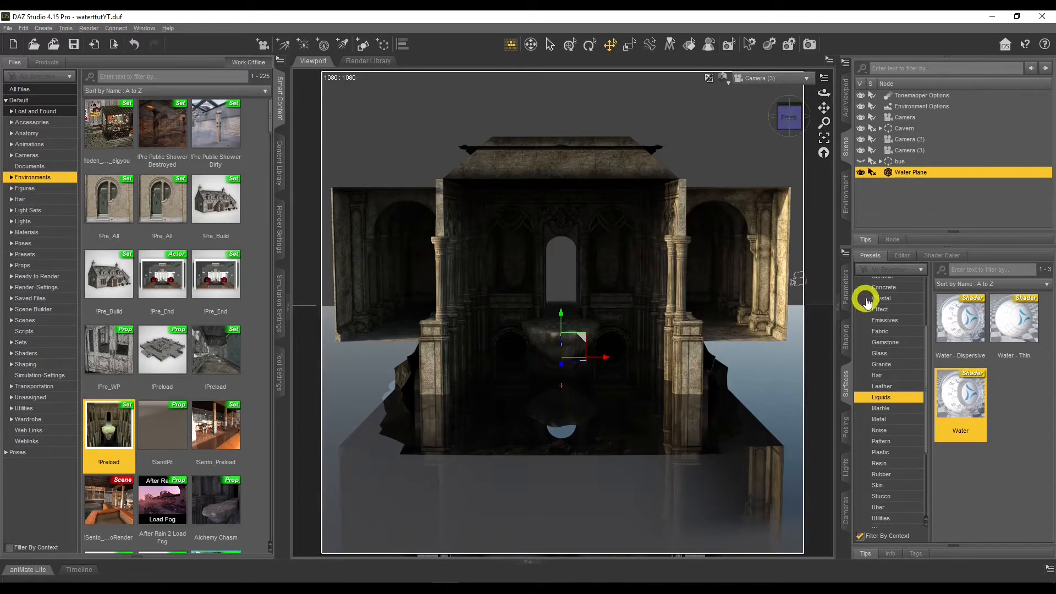
Step: Examine the Water Plane's Iray Uber surface settings and its base color without changing the color
{"action": "left_click", "coordinate": [901, 259]}
{"action": "left_click", "coordinate": [899, 323]}
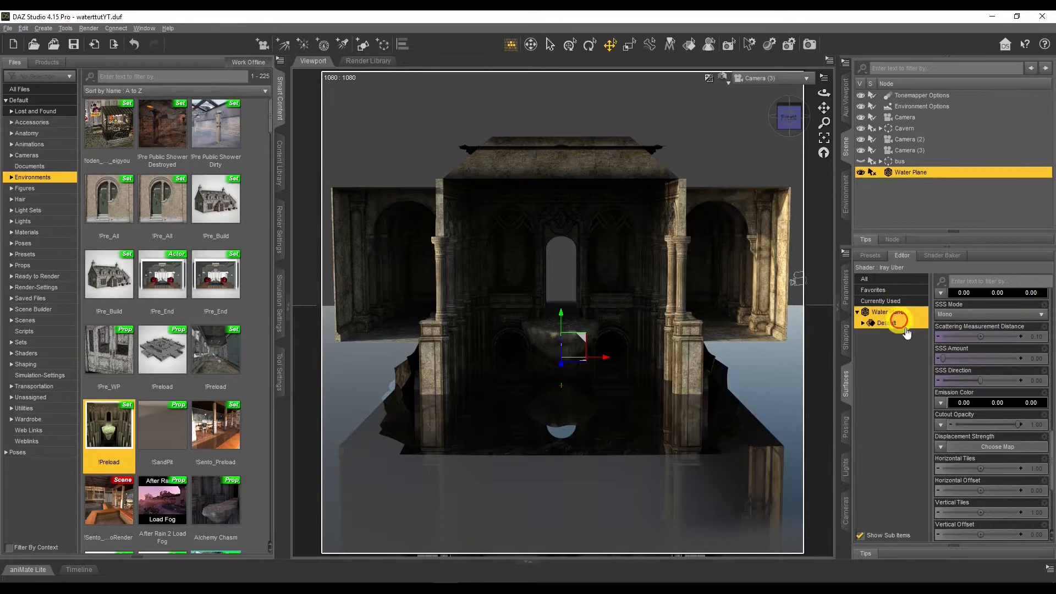
{"action": "scroll", "coordinate": [1025, 431], "scroll_direction": "up", "scroll_amount": 10}
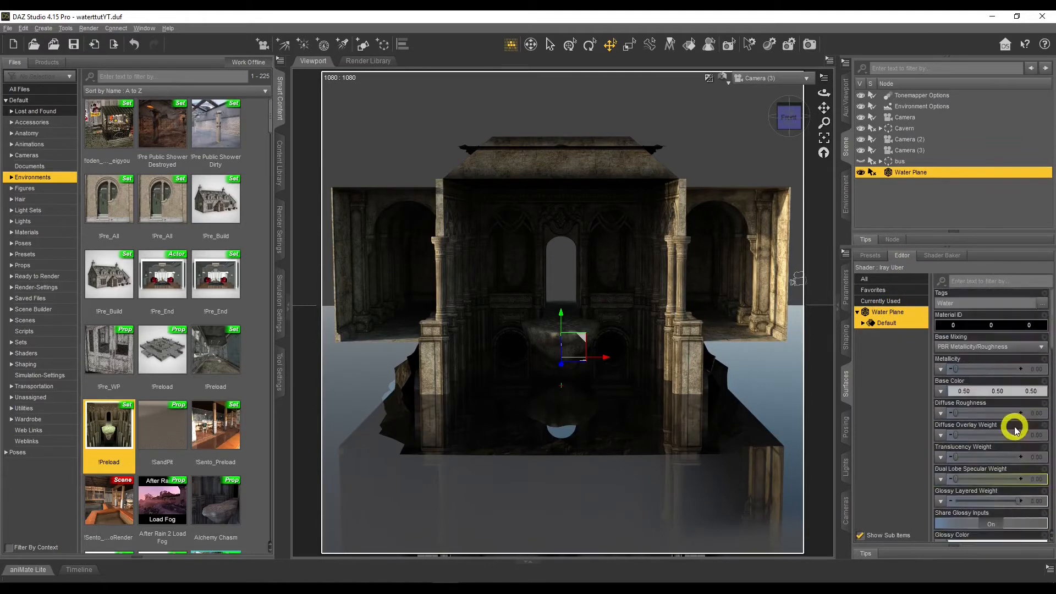
{"action": "left_click", "coordinate": [980, 394]}
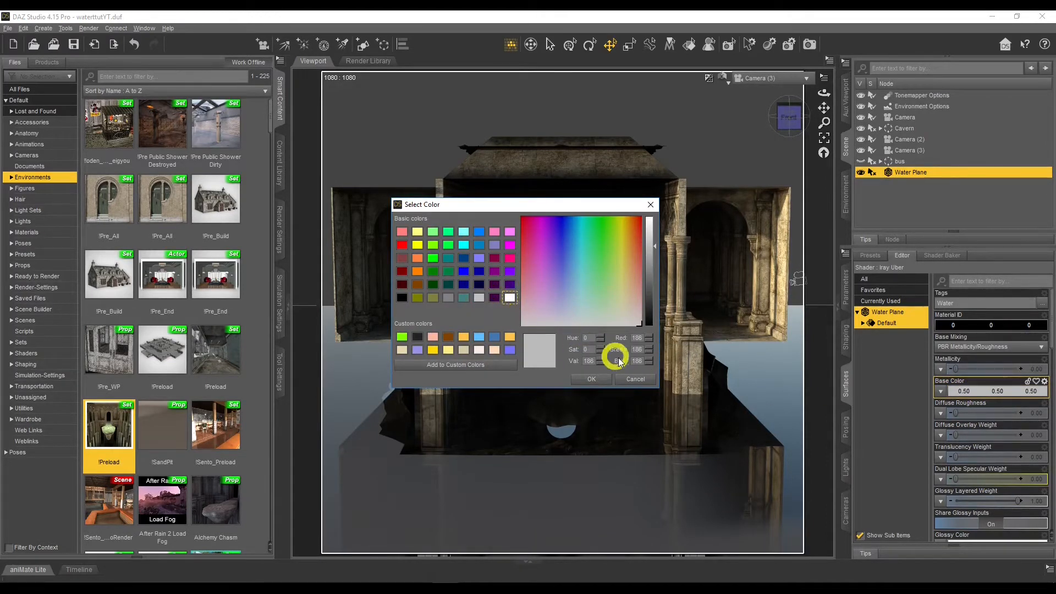
{"action": "left_click", "coordinate": [635, 379]}
{"action": "left_click", "coordinate": [966, 391]}
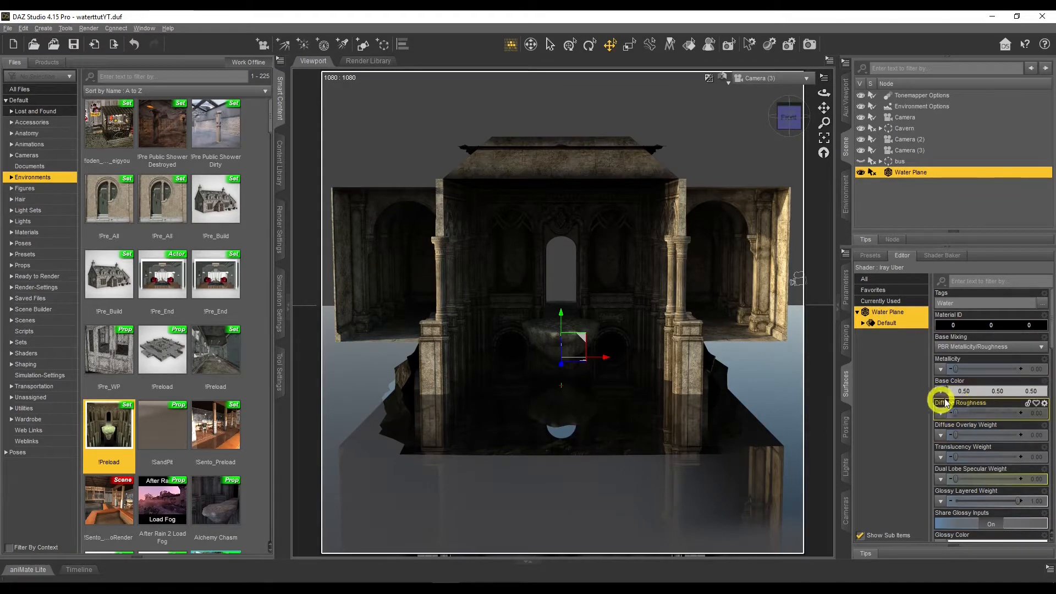
Step: Try the Water Plane's Refraction Weight at 0 and 0.35, and return it to 1.00
{"action": "scroll", "coordinate": [974, 395], "scroll_direction": "down", "scroll_amount": 8}
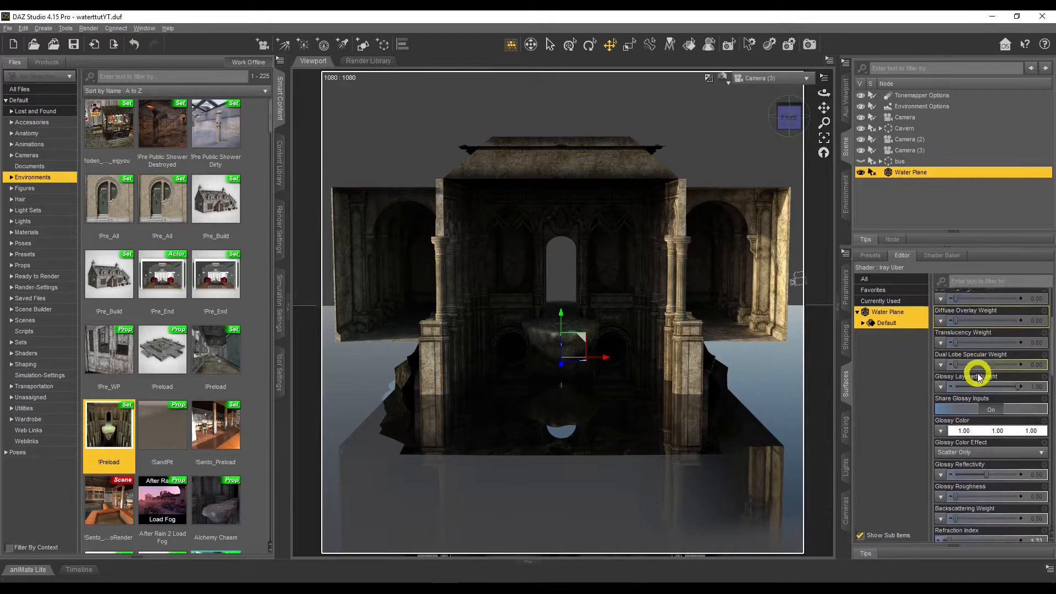
{"action": "scroll", "coordinate": [971, 352], "scroll_direction": "down", "scroll_amount": 6}
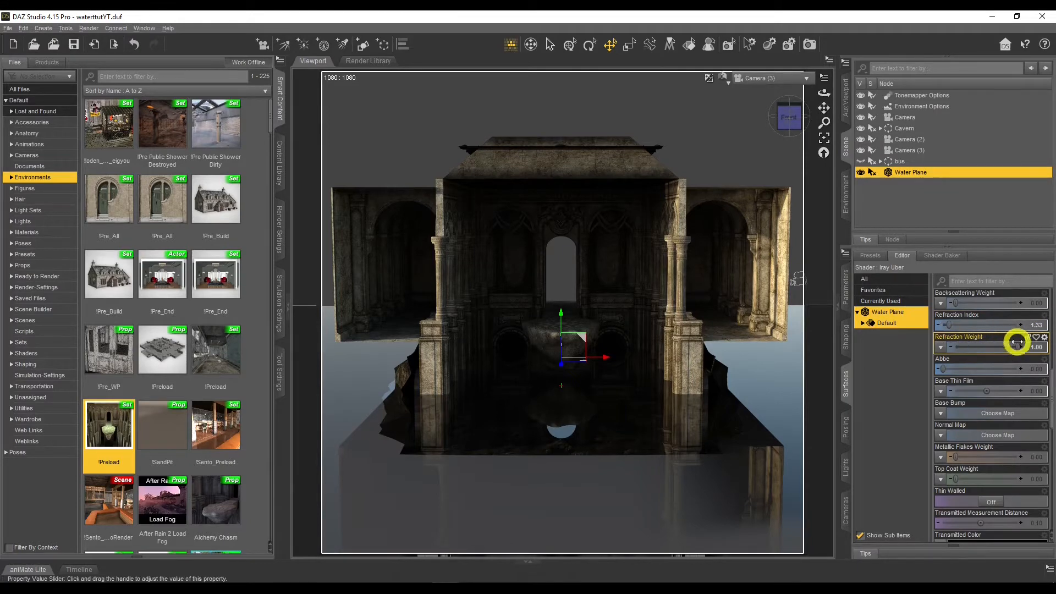
{"action": "left_click_drag", "start_coordinate": [1021, 347], "coordinate": [955, 350]}
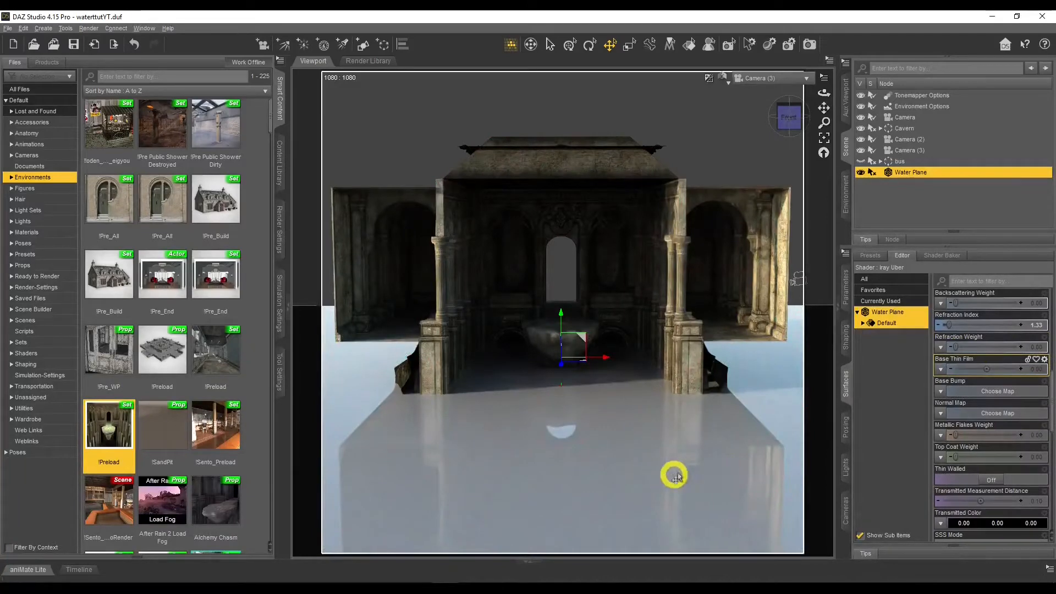
{"action": "left_click_drag", "start_coordinate": [955, 347], "coordinate": [978, 347]}
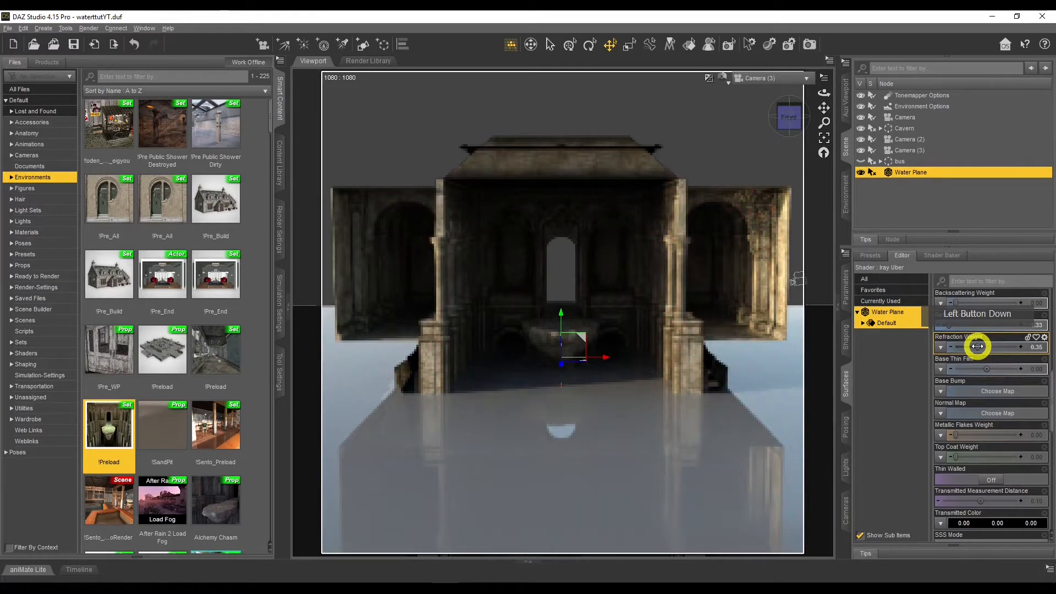
{"action": "left_click_drag", "start_coordinate": [978, 346], "coordinate": [1037, 351]}
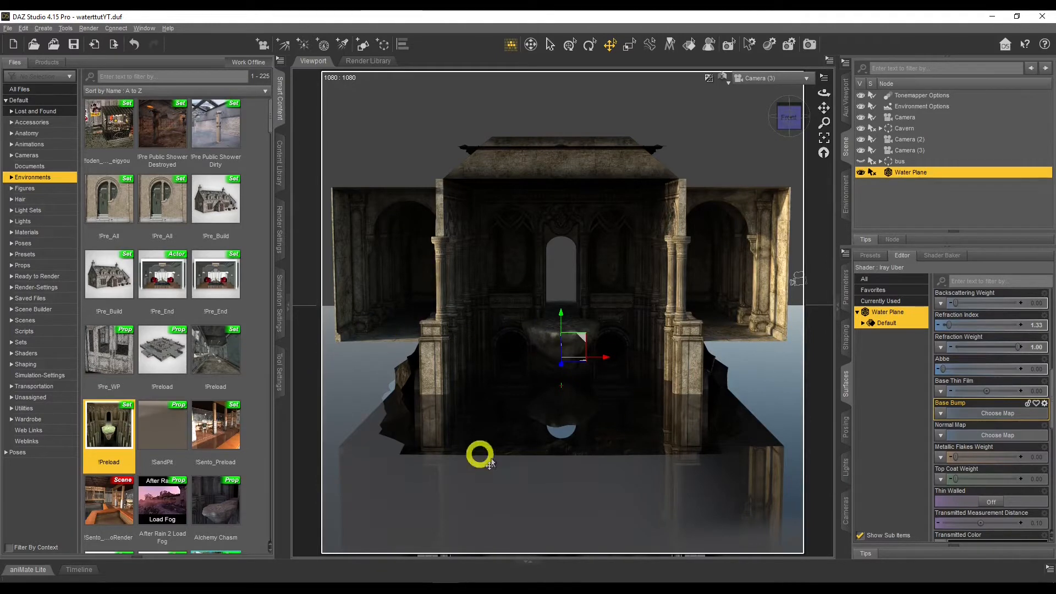
Step: Turn off Share Glossy Inputs for the Water Plane and set its Refraction Color to light green (0.28, 1.00, 0.62)
{"action": "scroll", "coordinate": [963, 456], "scroll_direction": "up", "scroll_amount": 5}
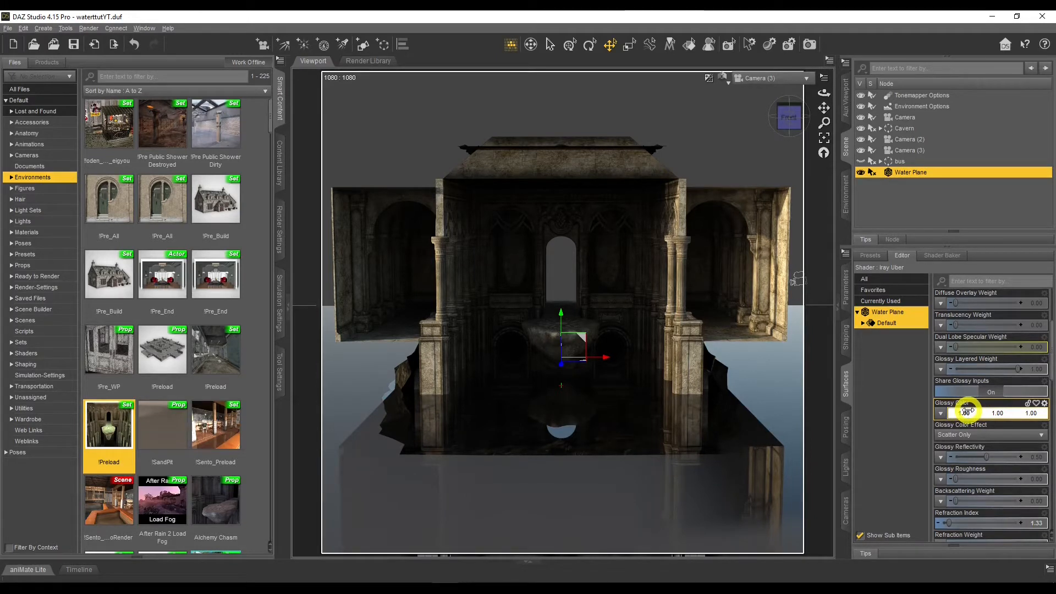
{"action": "left_click", "coordinate": [990, 391]}
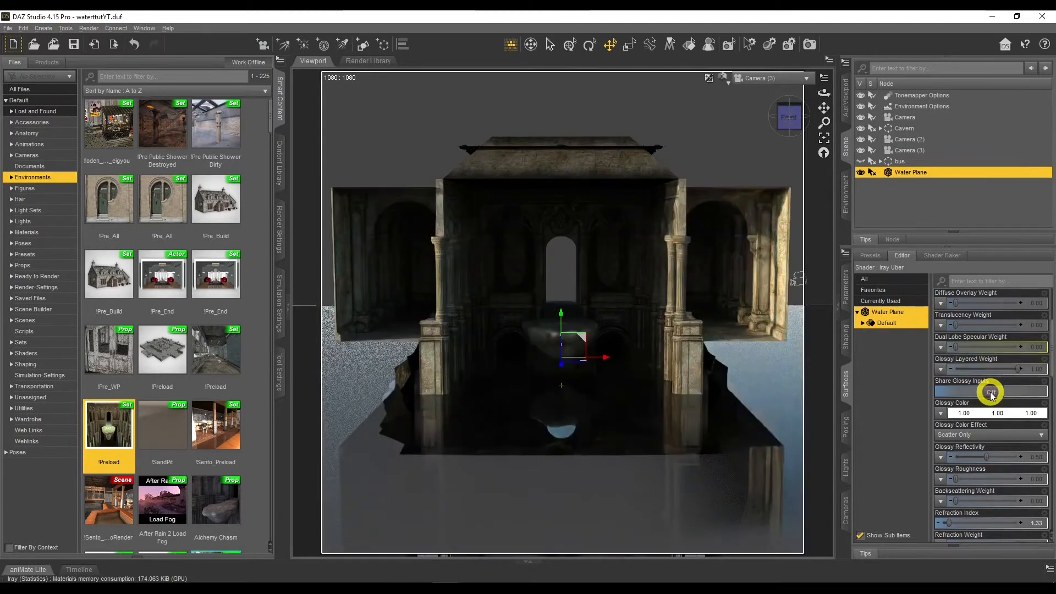
{"action": "scroll", "coordinate": [992, 395], "scroll_direction": "down", "scroll_amount": 3}
{"action": "scroll", "coordinate": [990, 392], "scroll_direction": "down", "scroll_amount": 3}
{"action": "scroll", "coordinate": [991, 392], "scroll_direction": "down", "scroll_amount": 3}
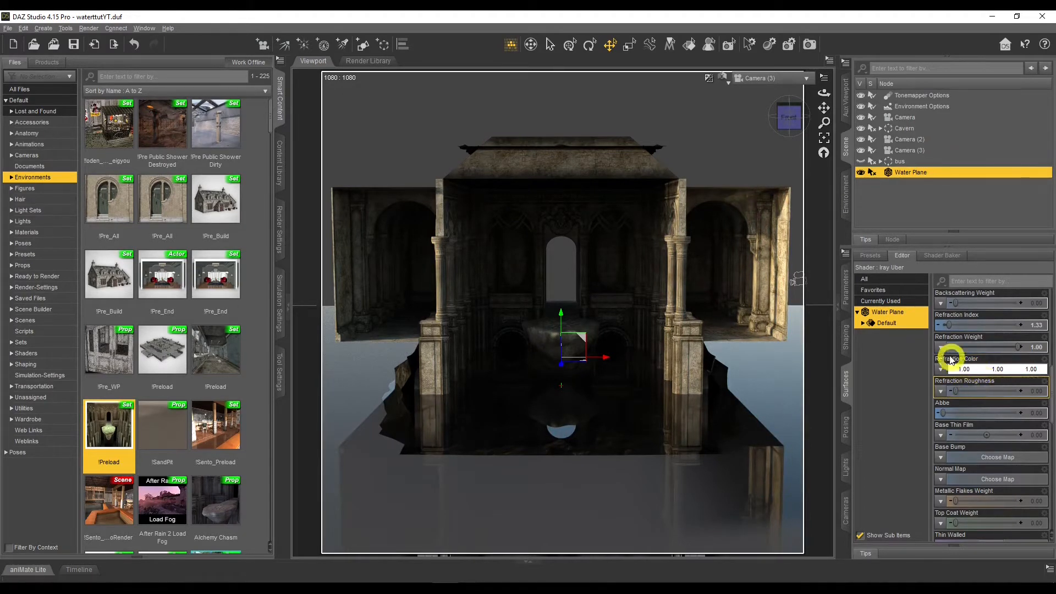
{"action": "left_click", "coordinate": [978, 372]}
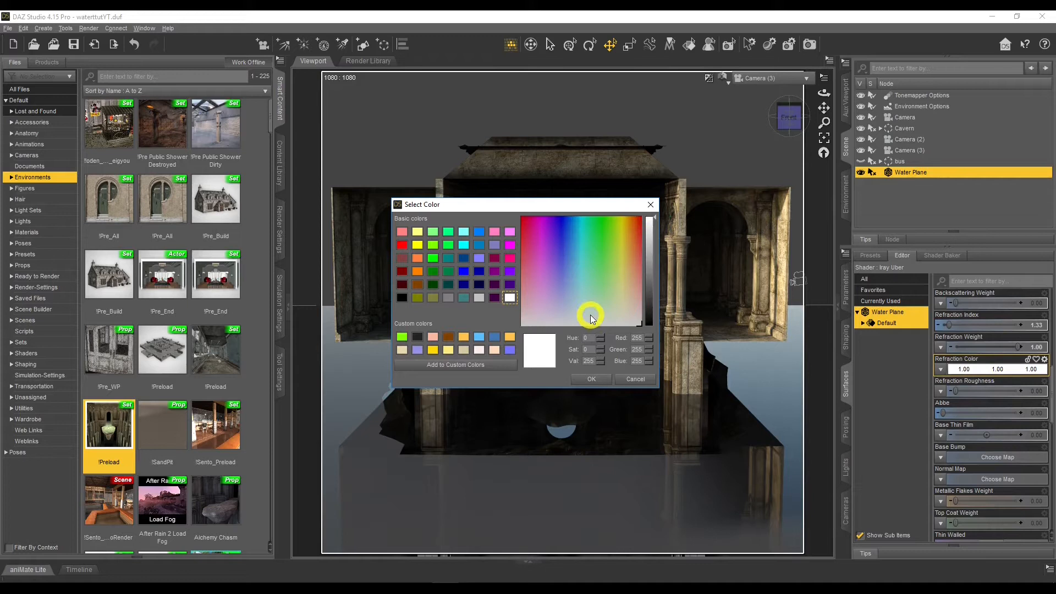
{"action": "left_click", "coordinate": [589, 278]}
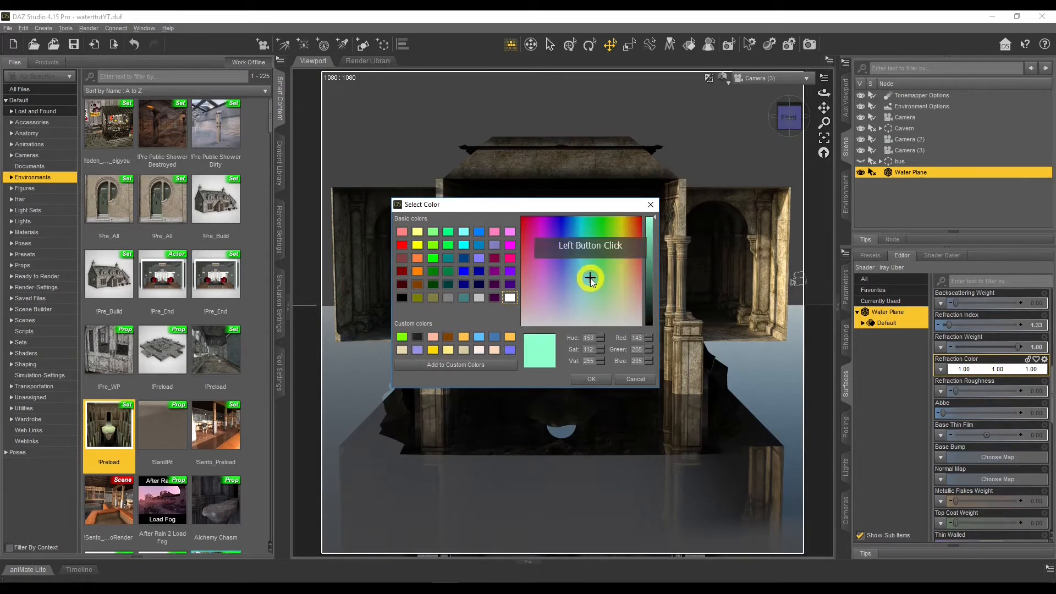
{"action": "left_click", "coordinate": [590, 378]}
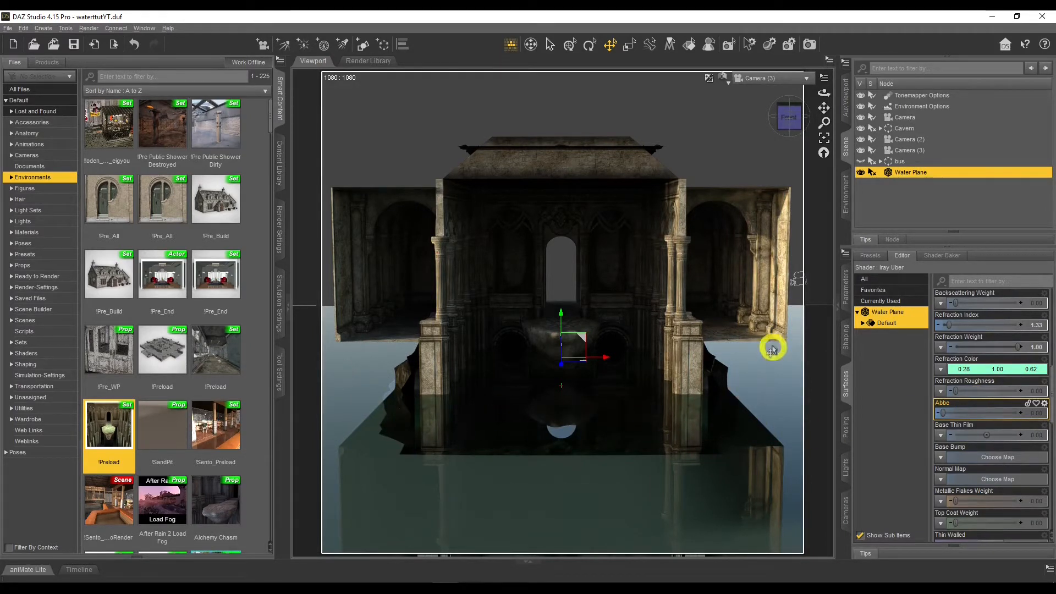
Step: Raise the Water Plane vertically until it sits just around the fountain basin inside the cavern
{"action": "left_click_drag", "start_coordinate": [560, 314], "coordinate": [563, 293]}
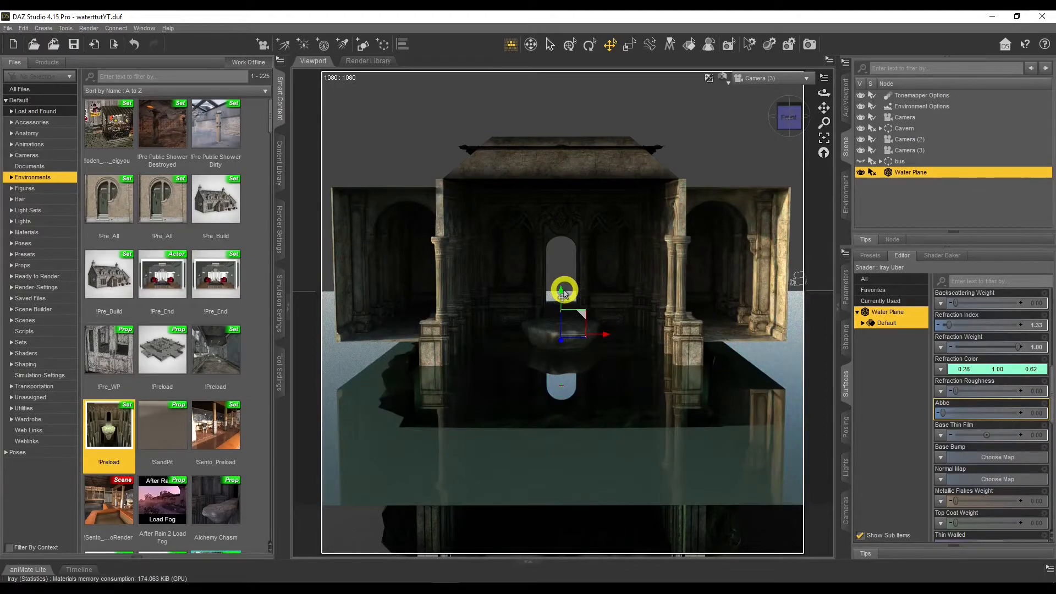
{"action": "left_click_drag", "start_coordinate": [561, 291], "coordinate": [561, 287]}
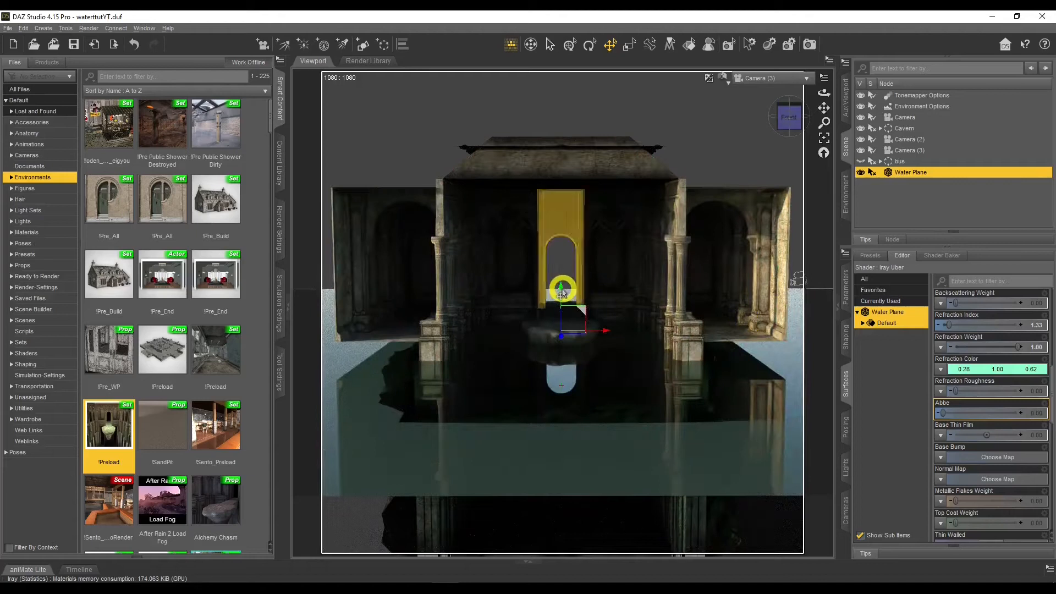
{"action": "left_click", "coordinate": [562, 286]}
{"action": "left_click_drag", "start_coordinate": [562, 285], "coordinate": [561, 281]}
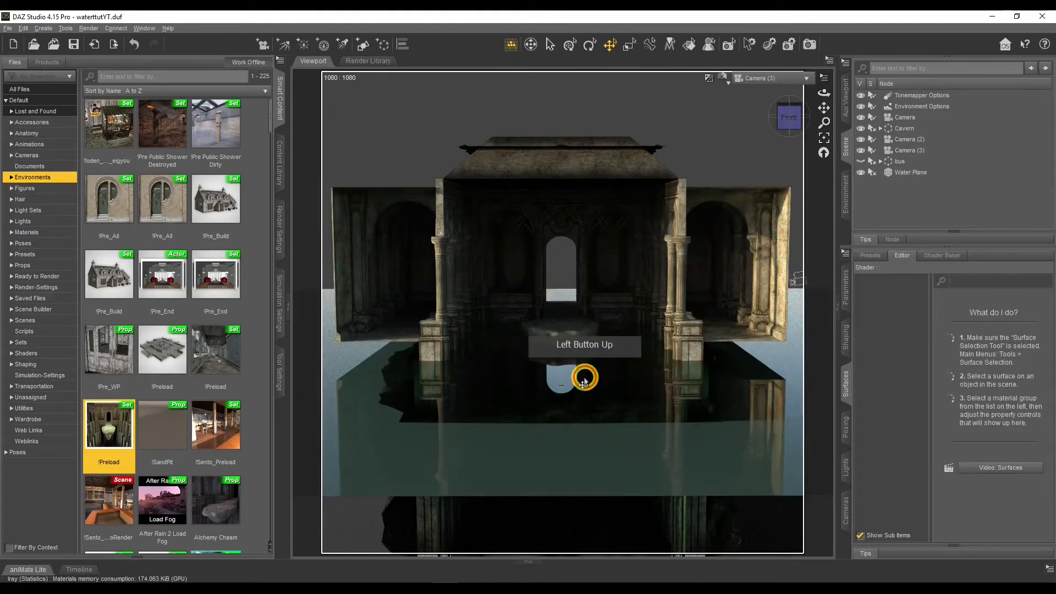
{"action": "left_click", "coordinate": [904, 173]}
{"action": "left_click", "coordinate": [567, 283]}
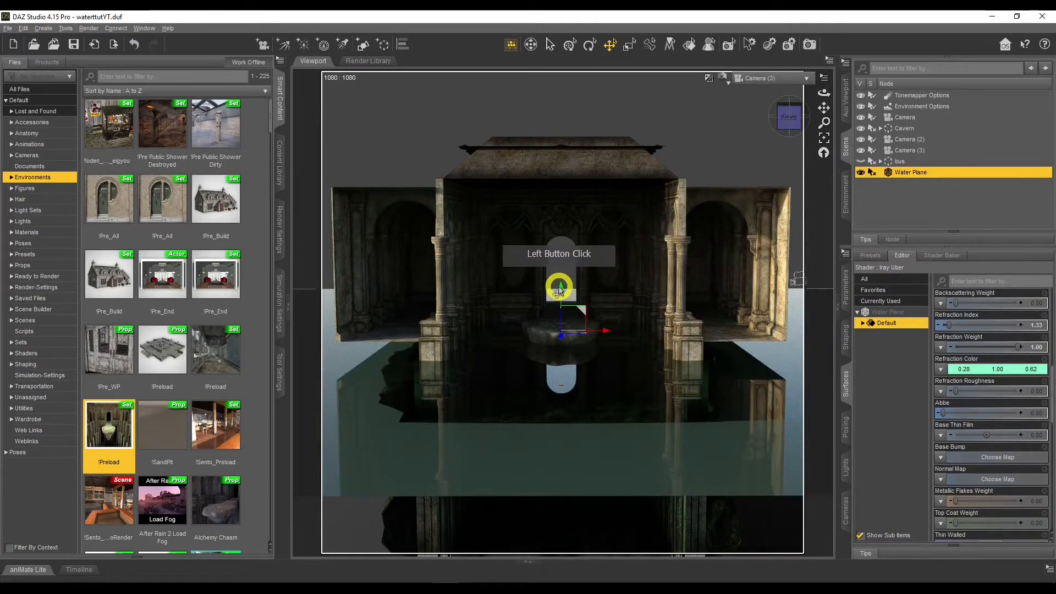
{"action": "left_click_drag", "start_coordinate": [560, 285], "coordinate": [560, 278]}
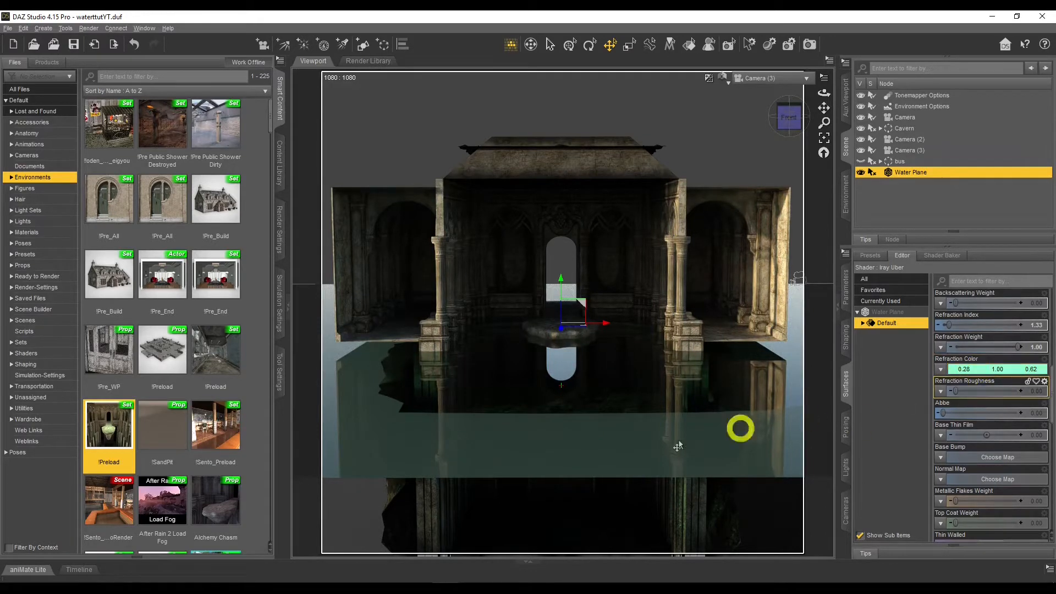
Step: Change the water's Refraction Color to light blue (0.26, 0.83, 1.00)
{"action": "left_click", "coordinate": [974, 365]}
{"action": "left_click", "coordinate": [584, 282]}
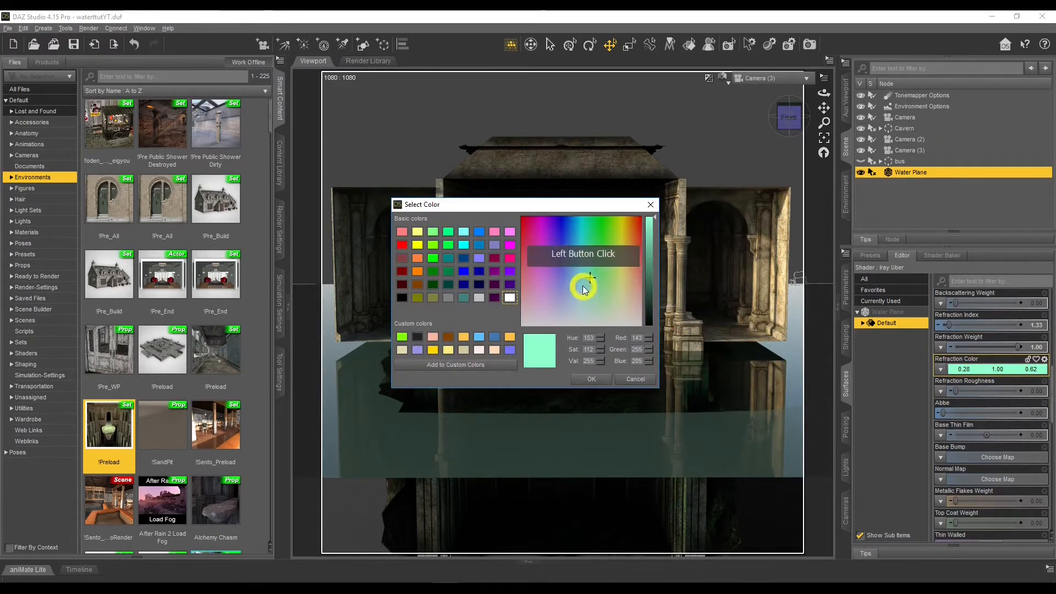
{"action": "left_click", "coordinate": [599, 380]}
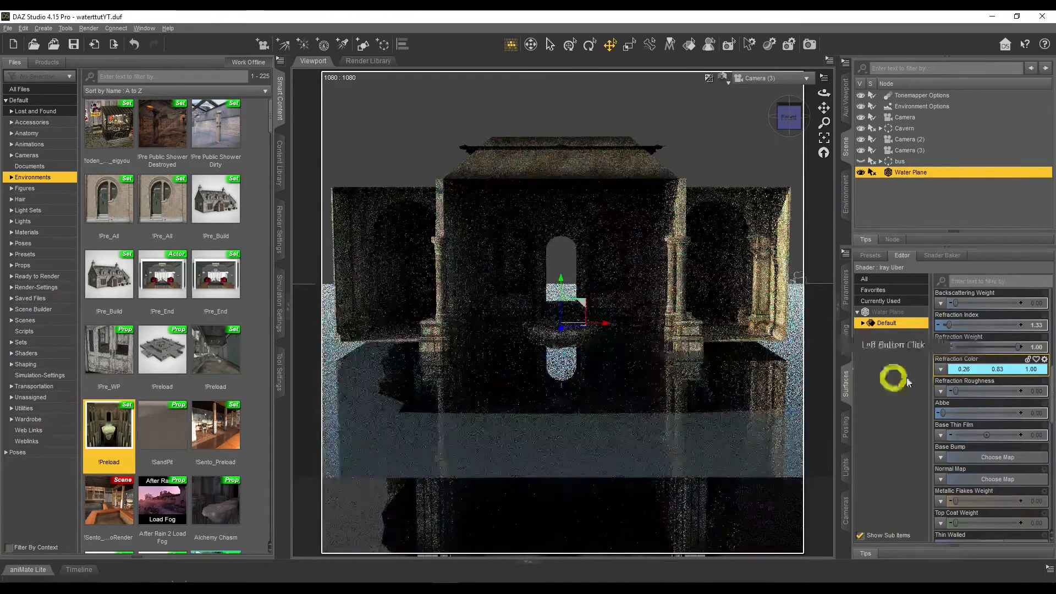
Step: Set the water's Refraction Color to a paler green (0.34, 1.00, 0.72)
{"action": "left_click", "coordinate": [968, 369]}
{"action": "left_click", "coordinate": [589, 285]}
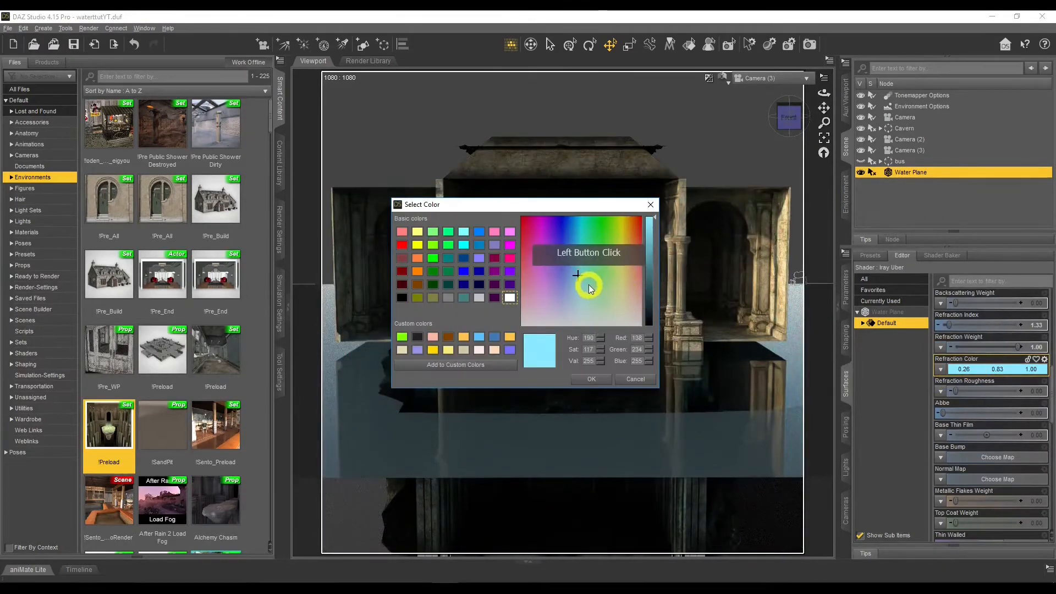
{"action": "left_click", "coordinate": [592, 378]}
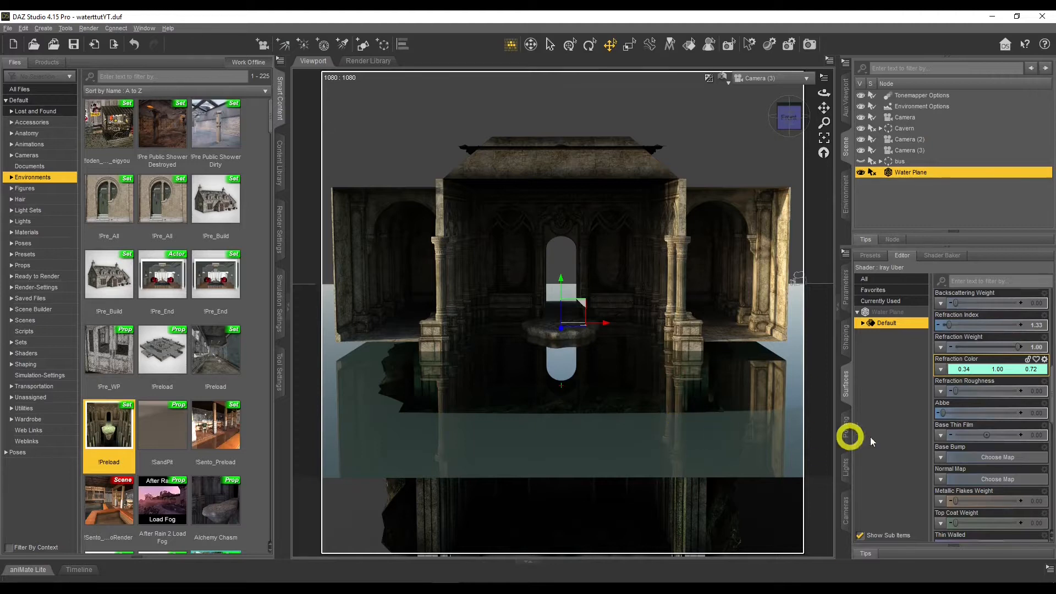
Step: Load the image water_texture_by_simplybackgrounds_dtcbja from the desktop folder Water > Seamless Textures as the Water Plane's Base Bump map
{"action": "left_click", "coordinate": [943, 457]}
{"action": "left_click", "coordinate": [957, 110]}
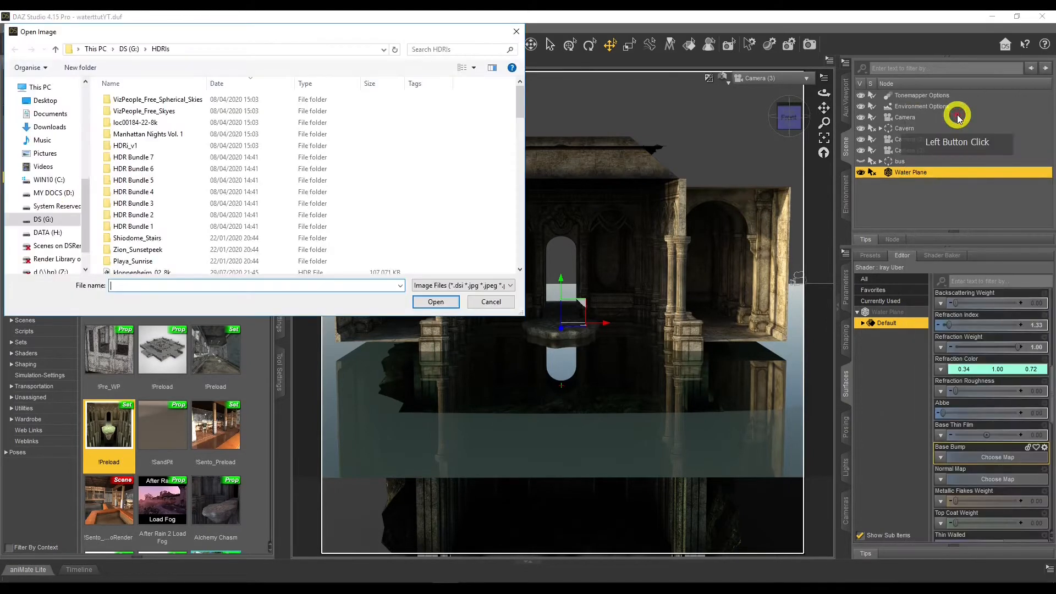
{"action": "scroll", "coordinate": [70, 127], "scroll_direction": "up", "scroll_amount": 1}
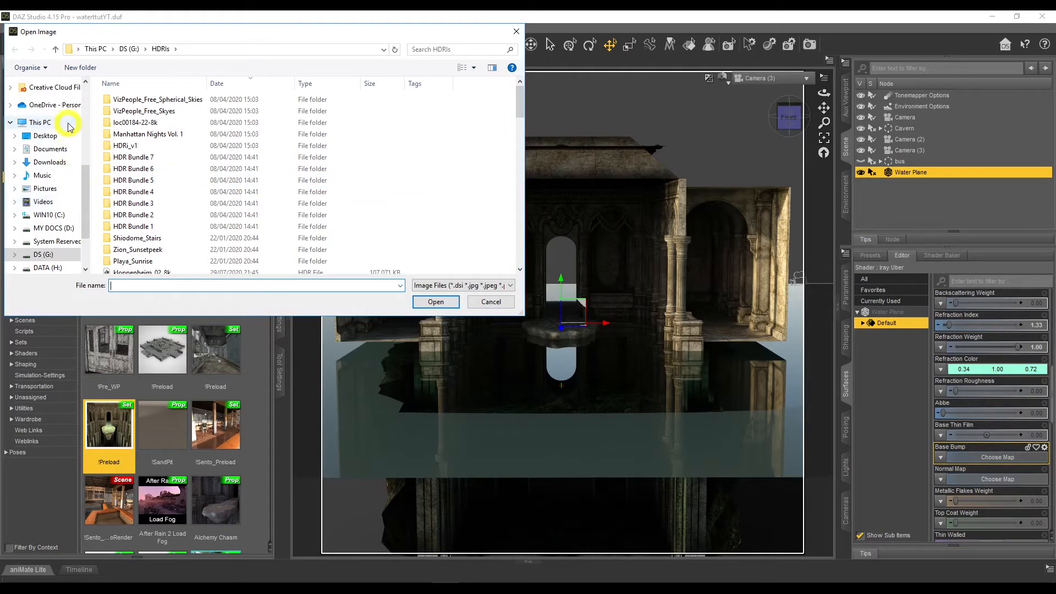
{"action": "left_click", "coordinate": [52, 135]}
{"action": "left_click", "coordinate": [192, 118]}
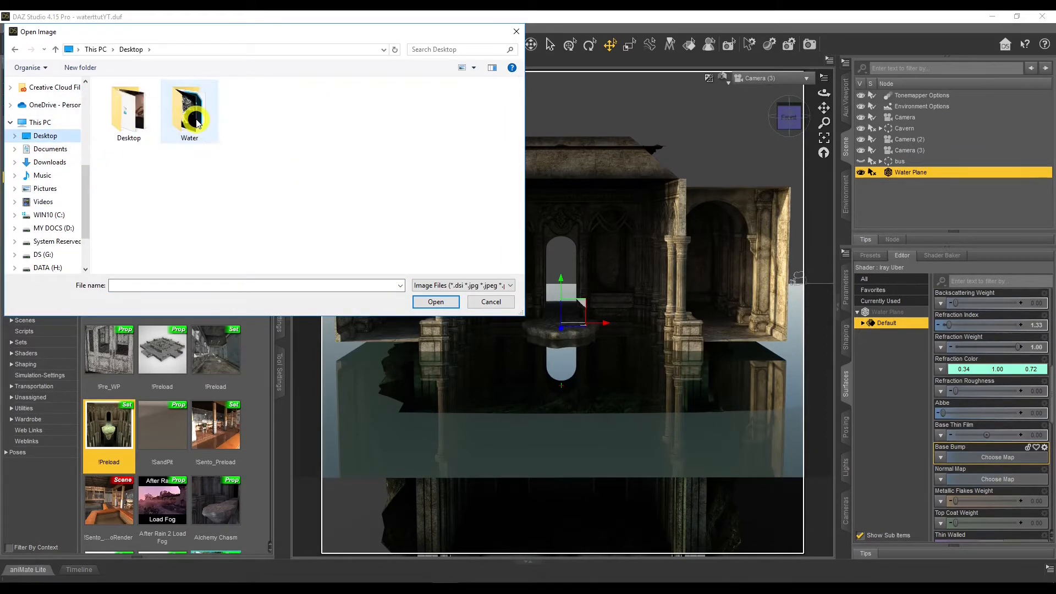
{"action": "double_click", "coordinate": [194, 118]}
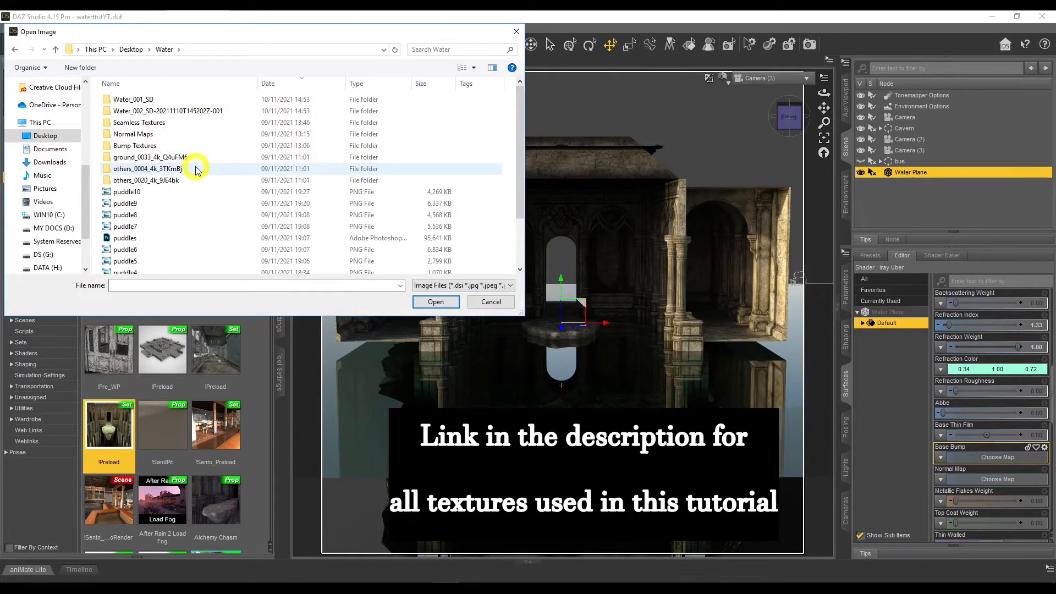
{"action": "scroll", "coordinate": [195, 170], "scroll_direction": "down", "scroll_amount": 1}
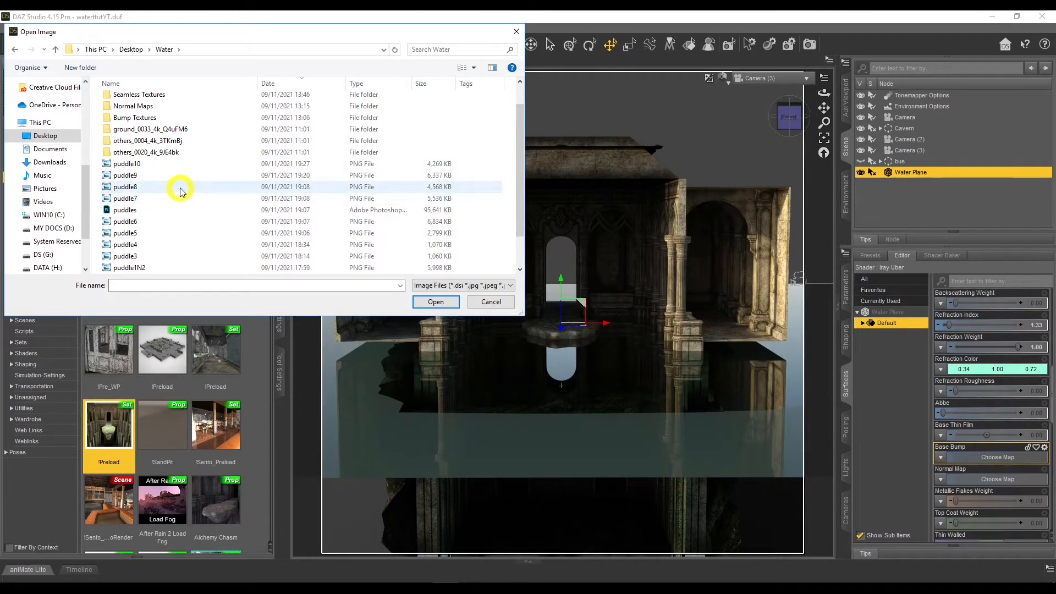
{"action": "scroll", "coordinate": [180, 191], "scroll_direction": "down", "scroll_amount": 1}
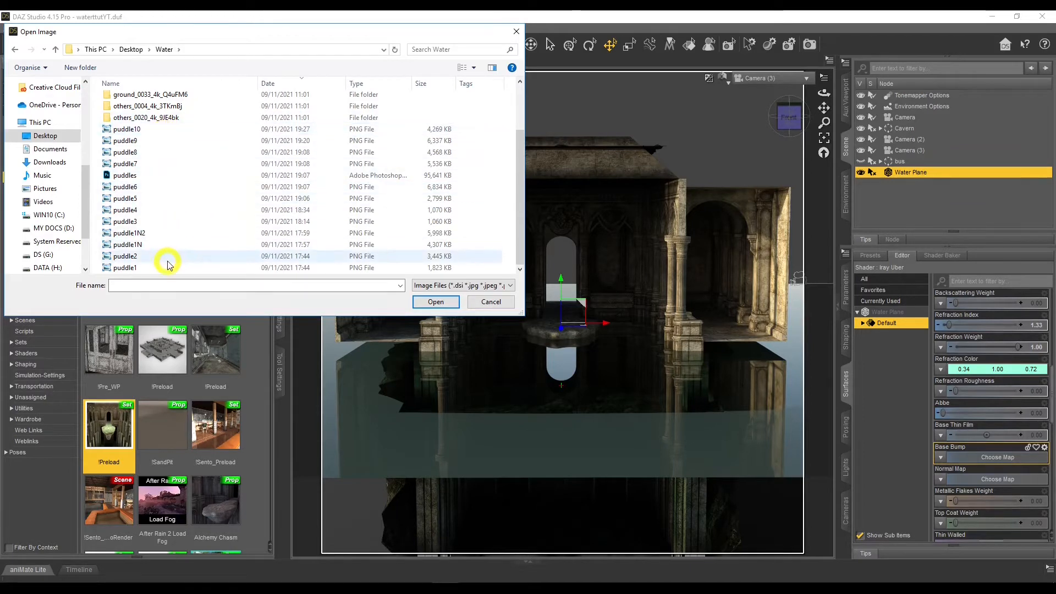
{"action": "scroll", "coordinate": [168, 264], "scroll_direction": "up", "scroll_amount": 2}
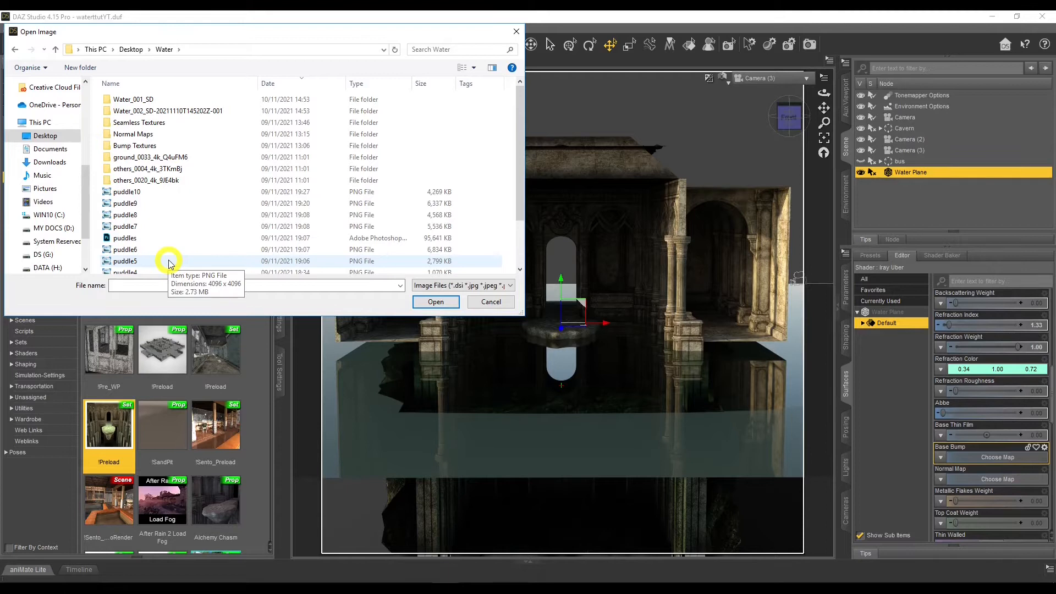
{"action": "double_click", "coordinate": [165, 123]}
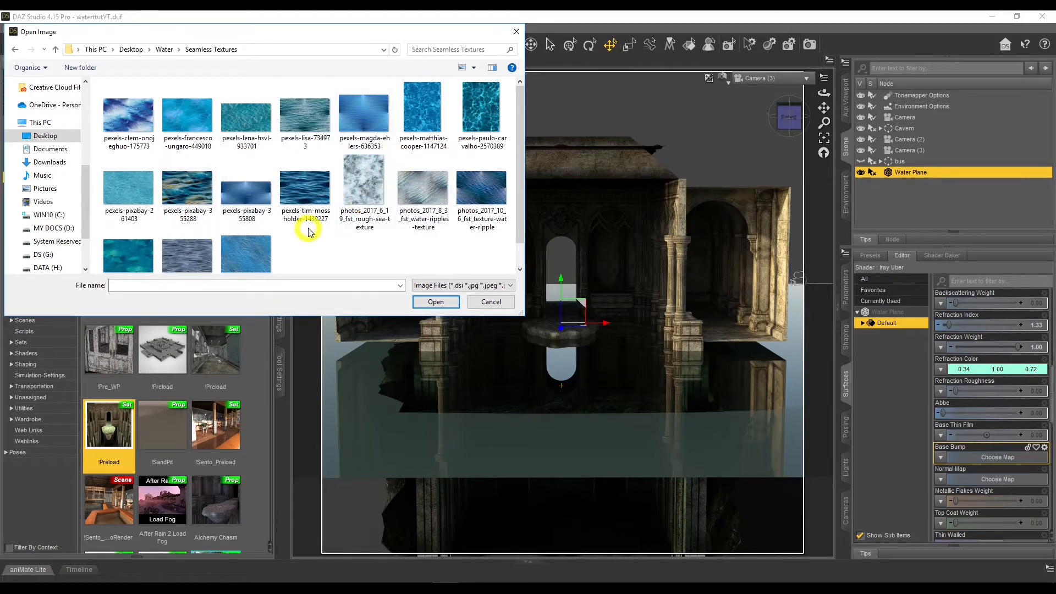
{"action": "scroll", "coordinate": [242, 242], "scroll_direction": "down", "scroll_amount": 1}
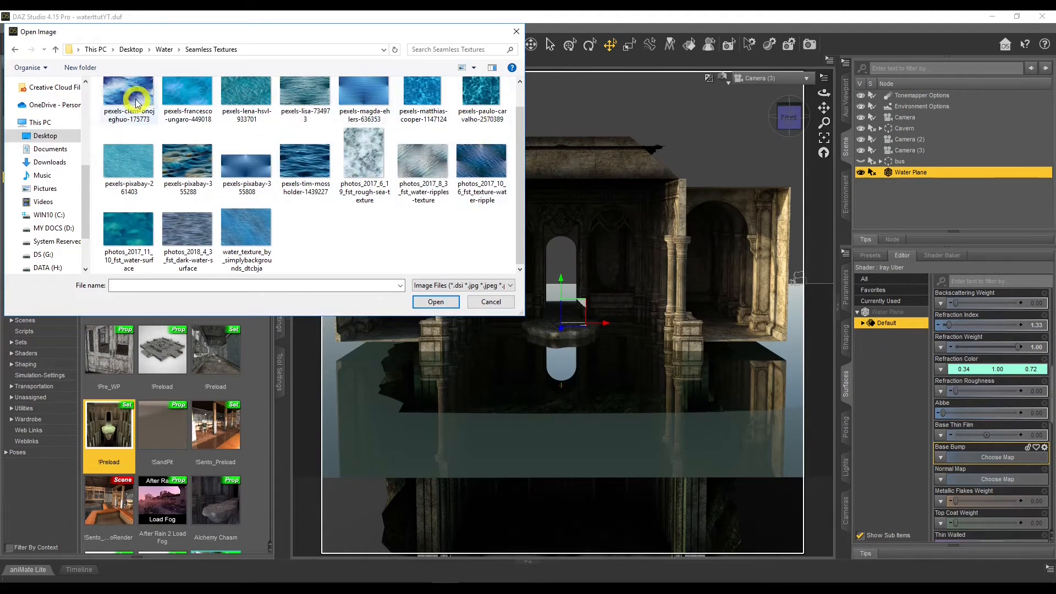
{"action": "double_click", "coordinate": [263, 234]}
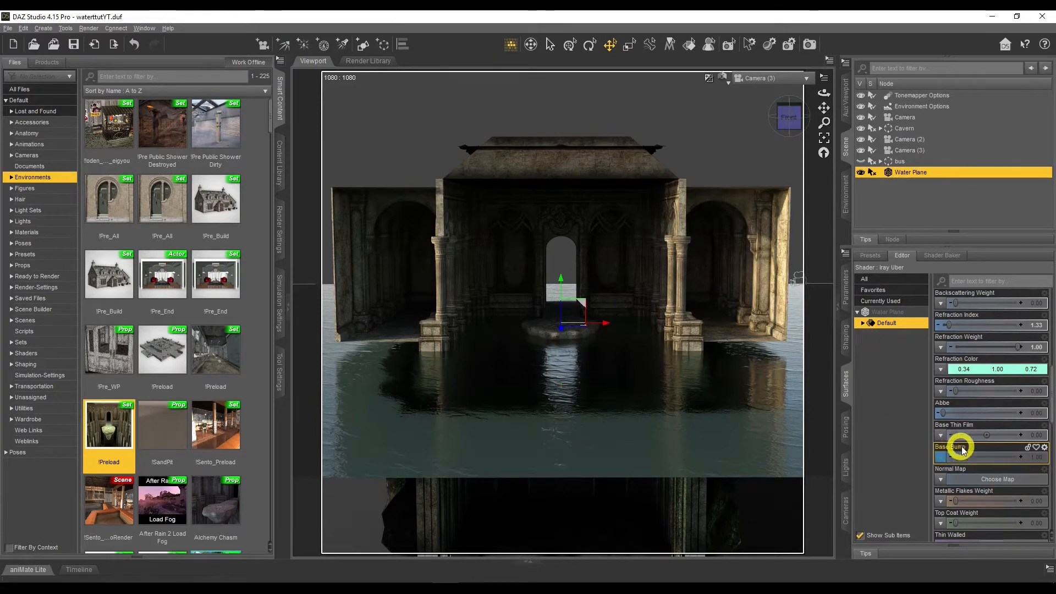
Step: Set the Water Plane's Base Bump strength to 10
{"action": "left_click", "coordinate": [1039, 459]}
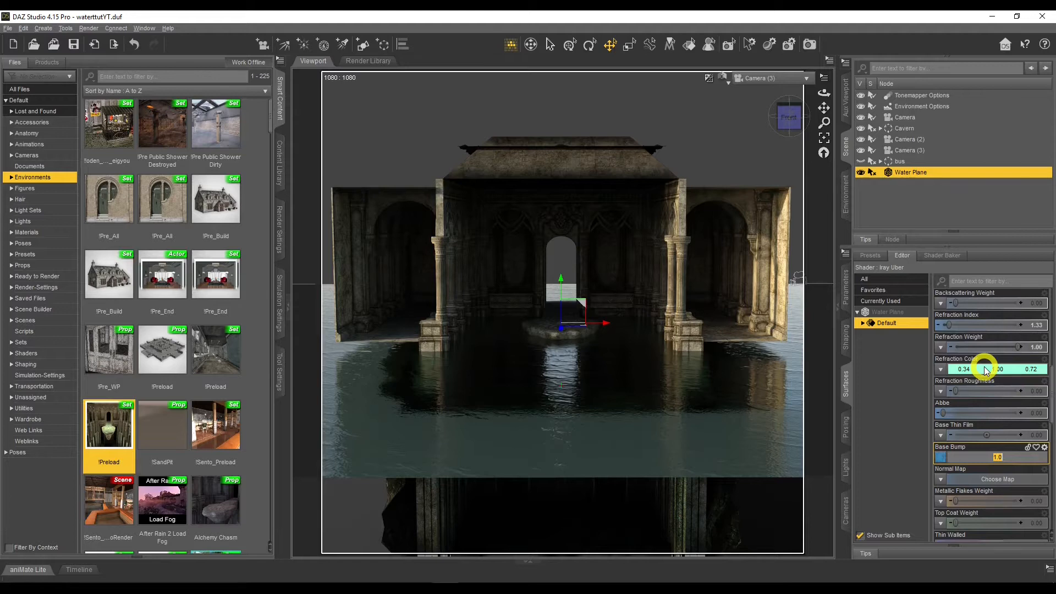
{"action": "type", "text": "10"}
{"action": "key", "text": "Return"}
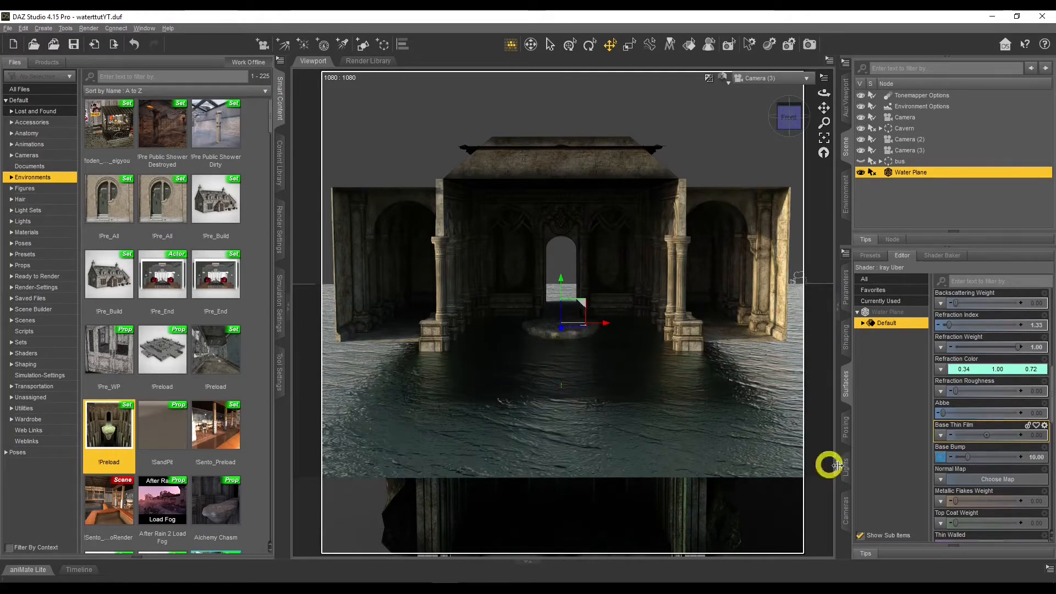
Step: Load the image pexels-clem-onojeghuo-175773 from the desktop folder Water > Normal Maps as the Water Plane's Normal Map
{"action": "left_click", "coordinate": [942, 481]}
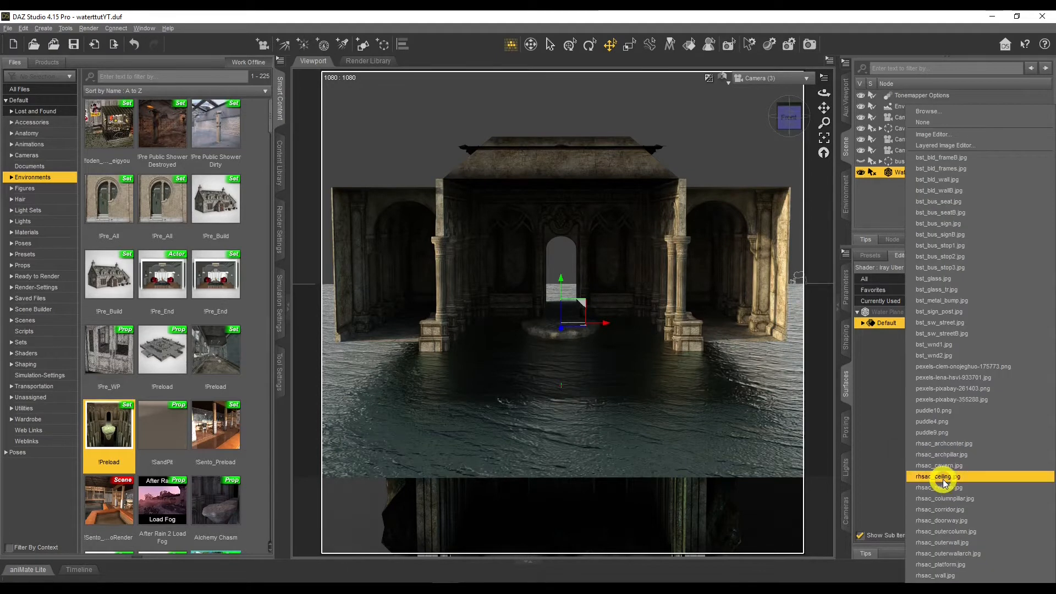
{"action": "left_click", "coordinate": [943, 113]}
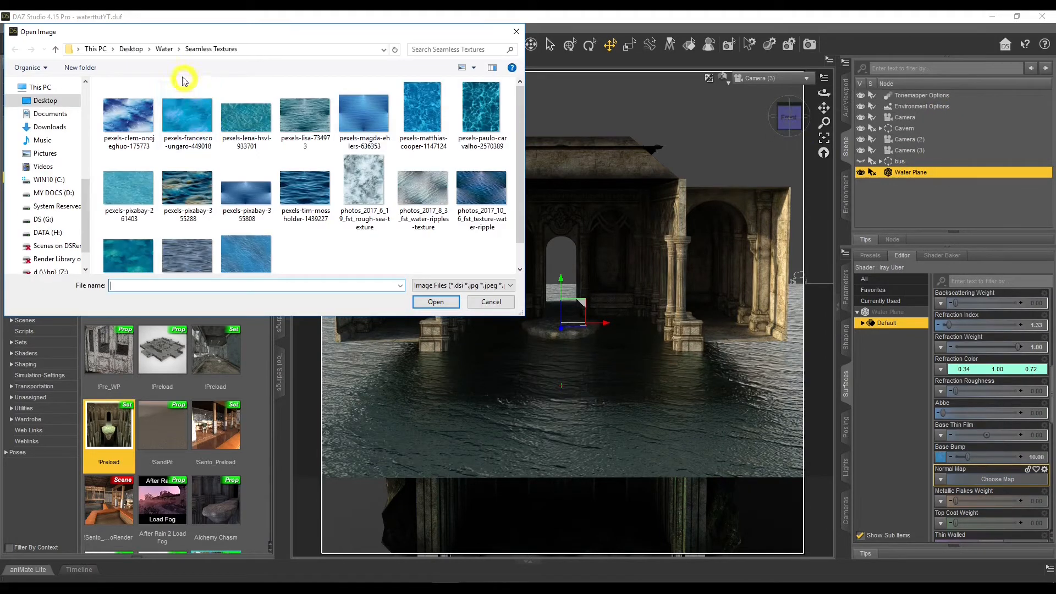
{"action": "left_click", "coordinate": [163, 50]}
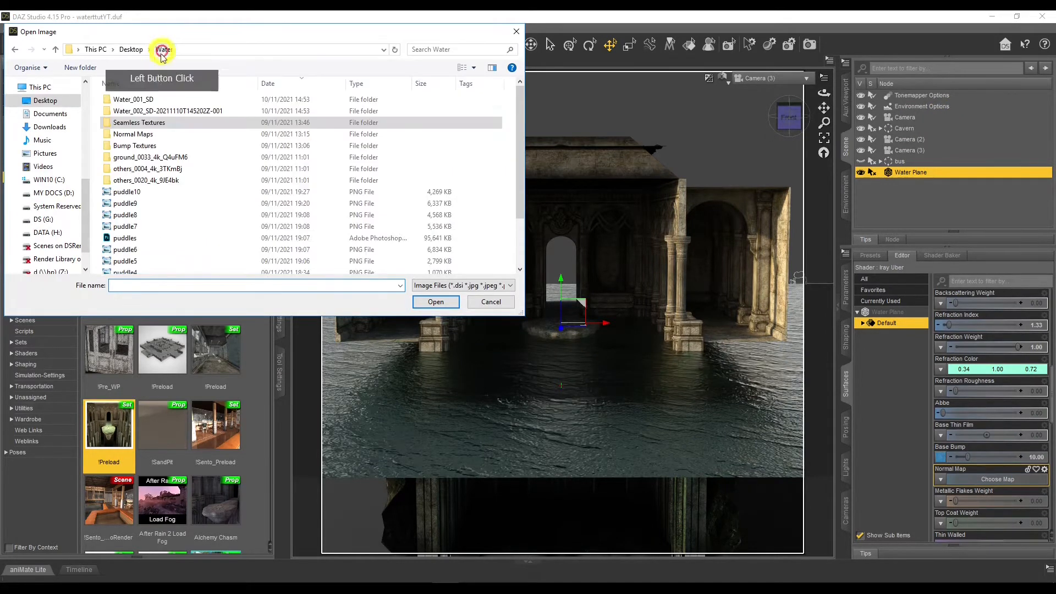
{"action": "double_click", "coordinate": [146, 134]}
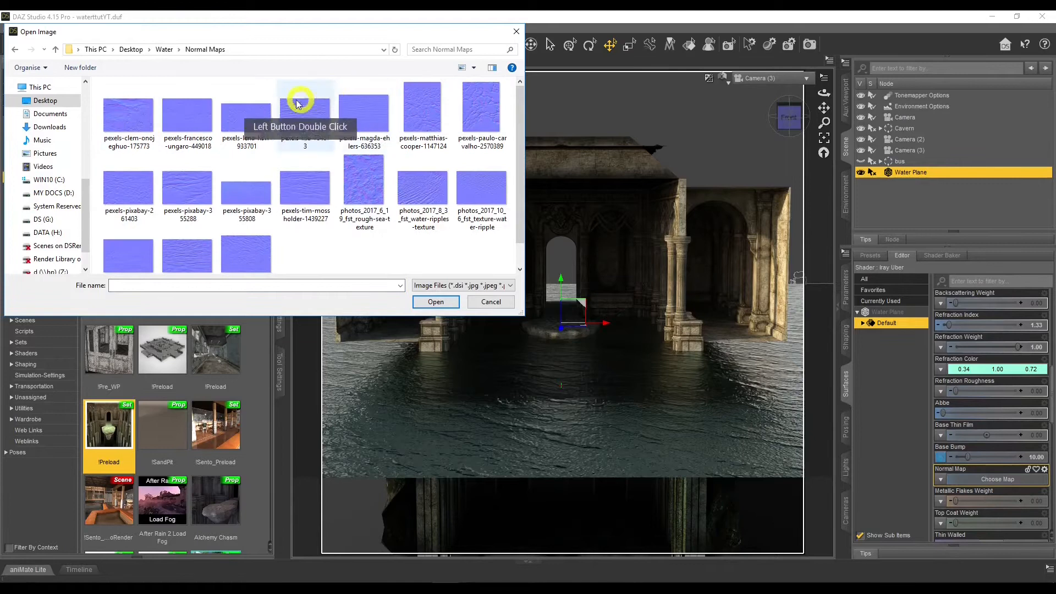
{"action": "left_click", "coordinate": [164, 50]}
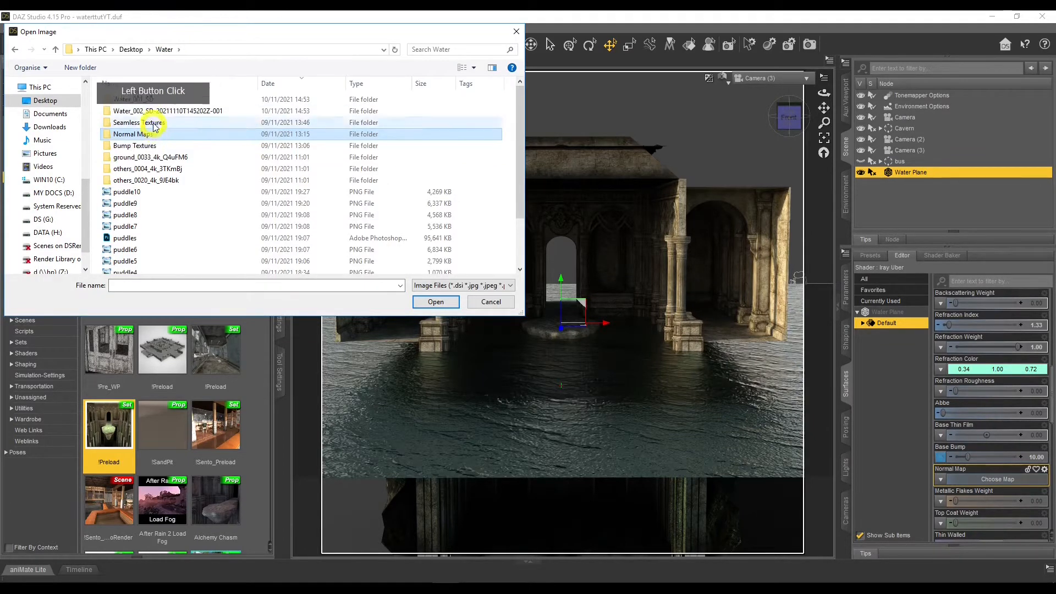
{"action": "double_click", "coordinate": [146, 144]}
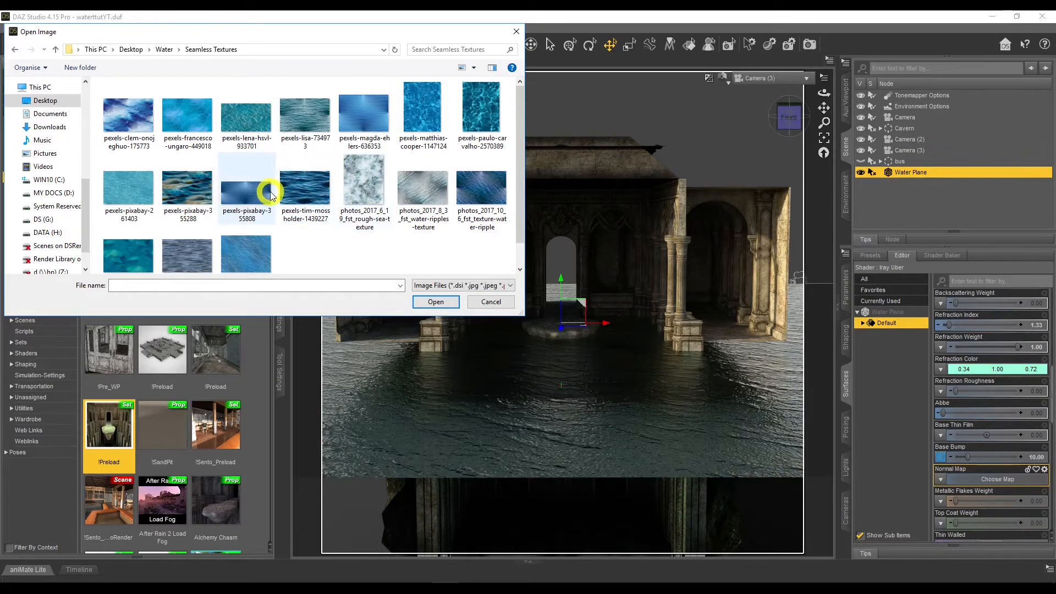
{"action": "left_click", "coordinate": [166, 50]}
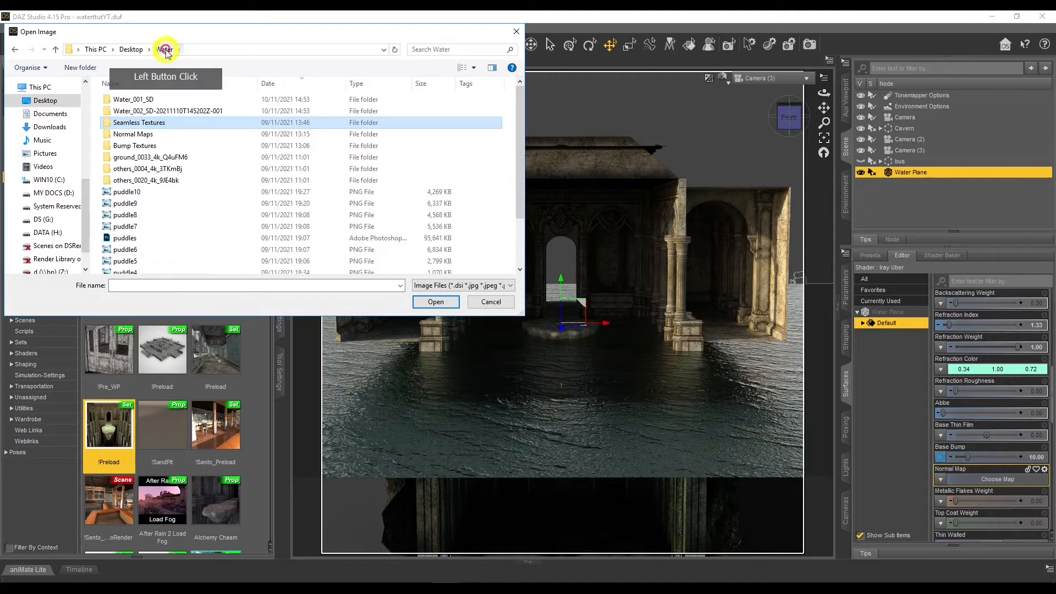
{"action": "double_click", "coordinate": [165, 134]}
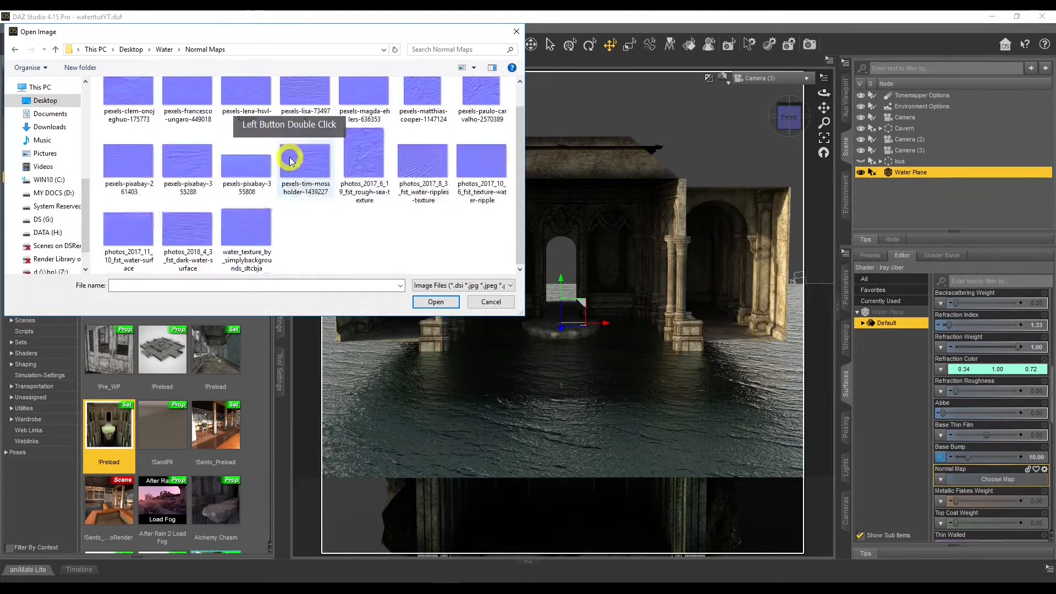
{"action": "scroll", "coordinate": [363, 240], "scroll_direction": "up", "scroll_amount": 1}
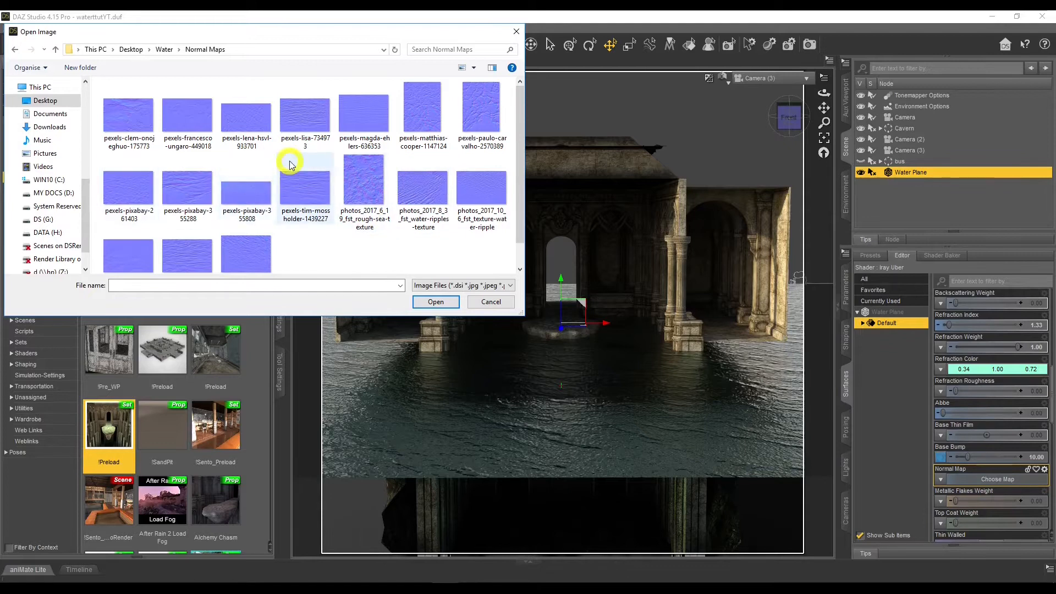
{"action": "double_click", "coordinate": [125, 122]}
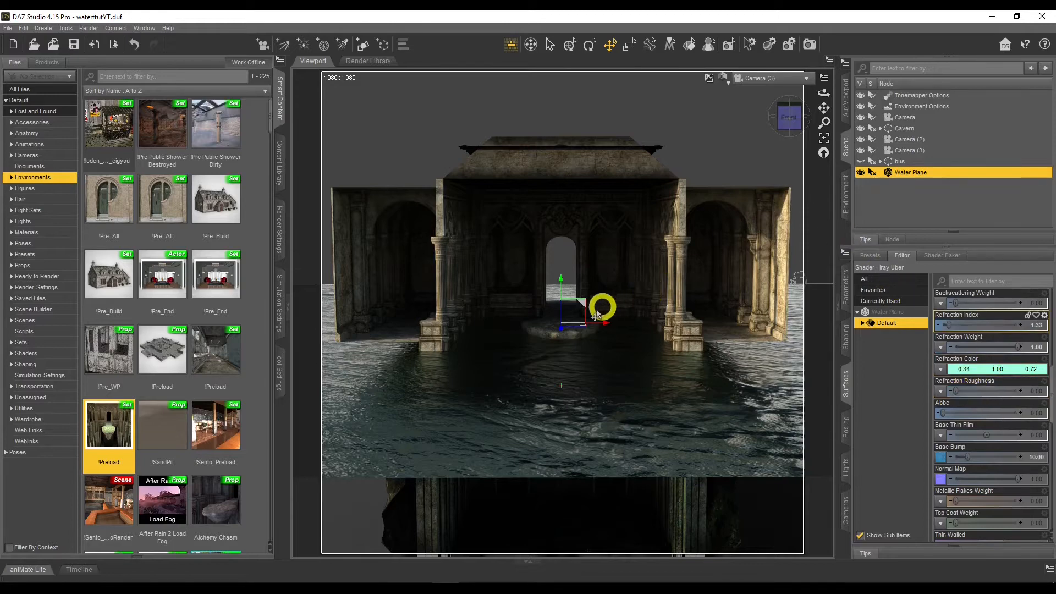
Step: Move the Water Plane forward toward the camera until it covers the whole foreground of the frame
{"action": "left_click_drag", "start_coordinate": [561, 328], "coordinate": [559, 347]}
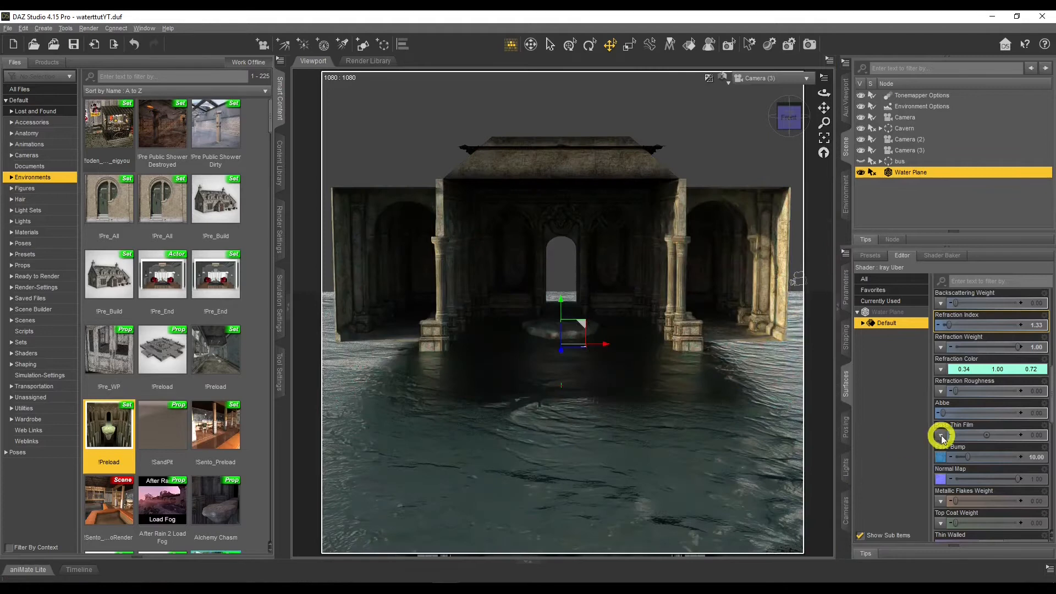
Step: Examine the Water Plane's surface parameters from the bump and normal maps down to the horizontal and vertical tiling
{"action": "scroll", "coordinate": [1007, 380], "scroll_direction": "down", "scroll_amount": 3}
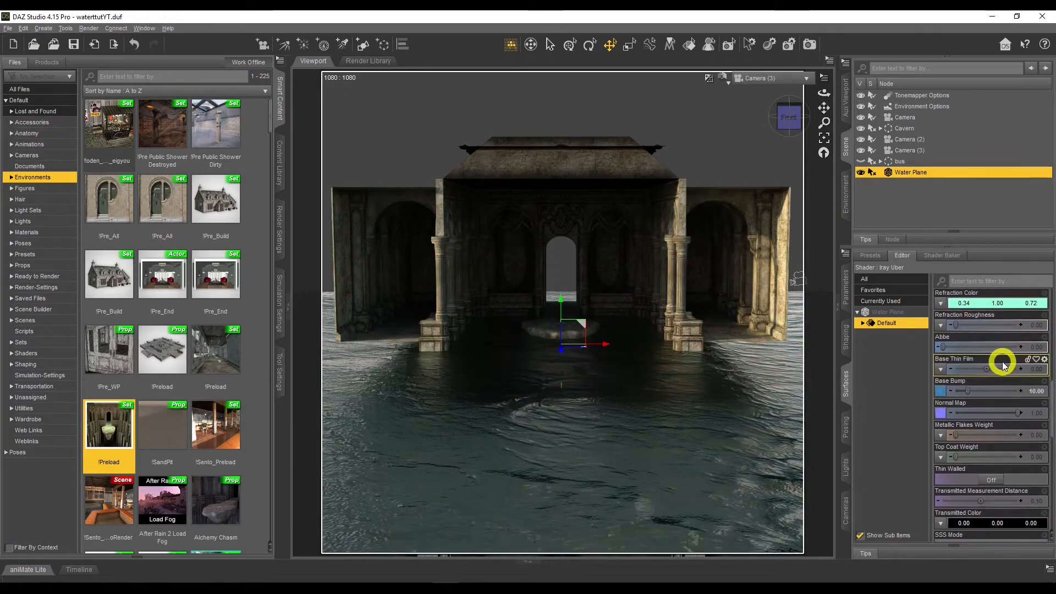
{"action": "scroll", "coordinate": [1003, 366], "scroll_direction": "down", "scroll_amount": 3}
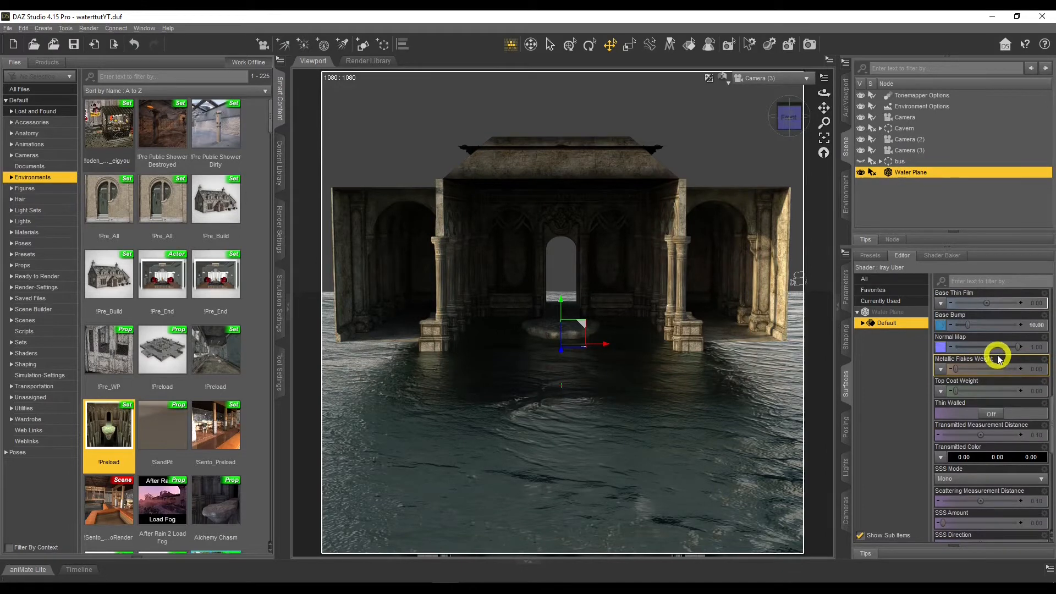
{"action": "scroll", "coordinate": [998, 358], "scroll_direction": "down", "scroll_amount": 3}
{"action": "scroll", "coordinate": [997, 357], "scroll_direction": "down", "scroll_amount": 2}
{"action": "scroll", "coordinate": [997, 357], "scroll_direction": "down", "scroll_amount": 4}
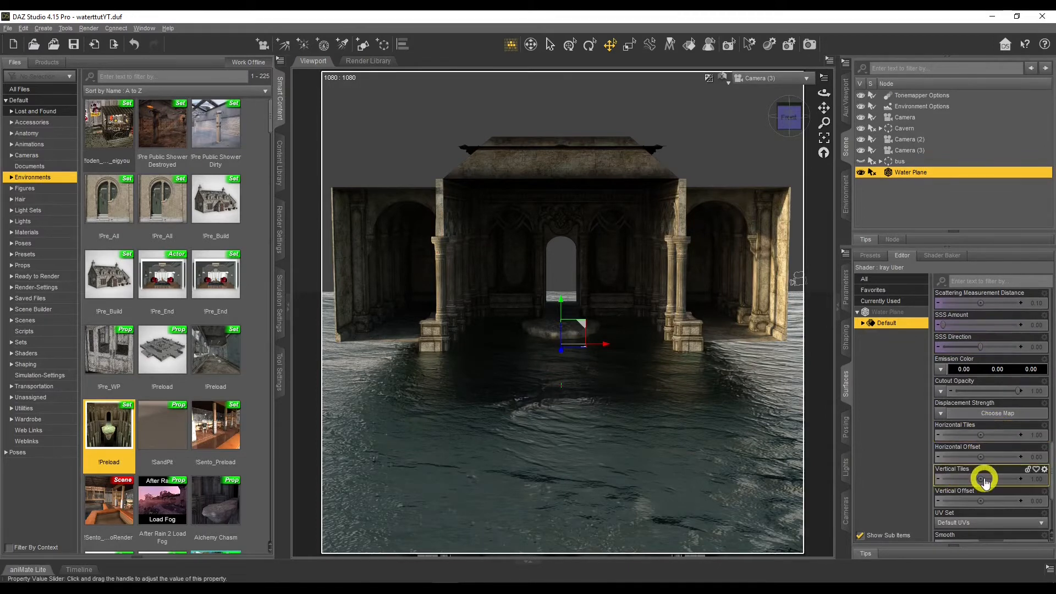
{"action": "scroll", "coordinate": [973, 471], "scroll_direction": "up", "scroll_amount": 9}
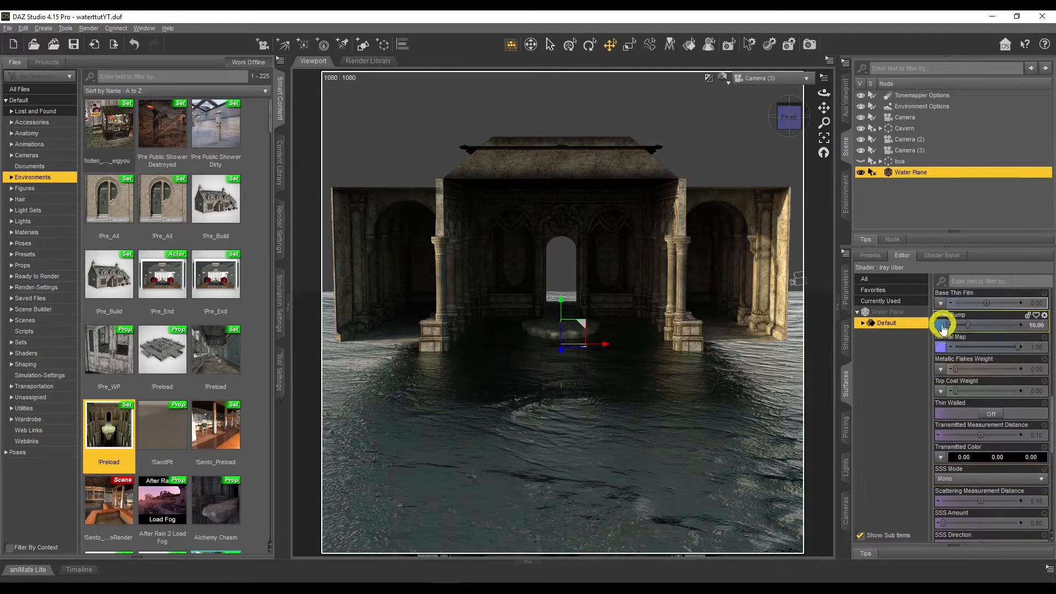
{"action": "mouse_move", "coordinate": [940, 328]}
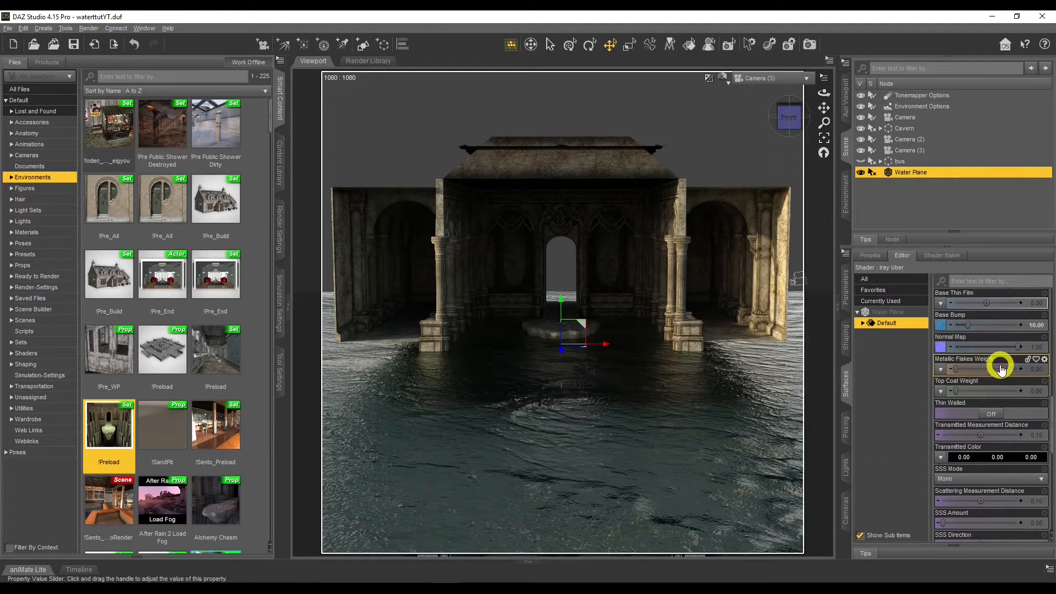
{"action": "scroll", "coordinate": [998, 366], "scroll_direction": "down", "scroll_amount": 3}
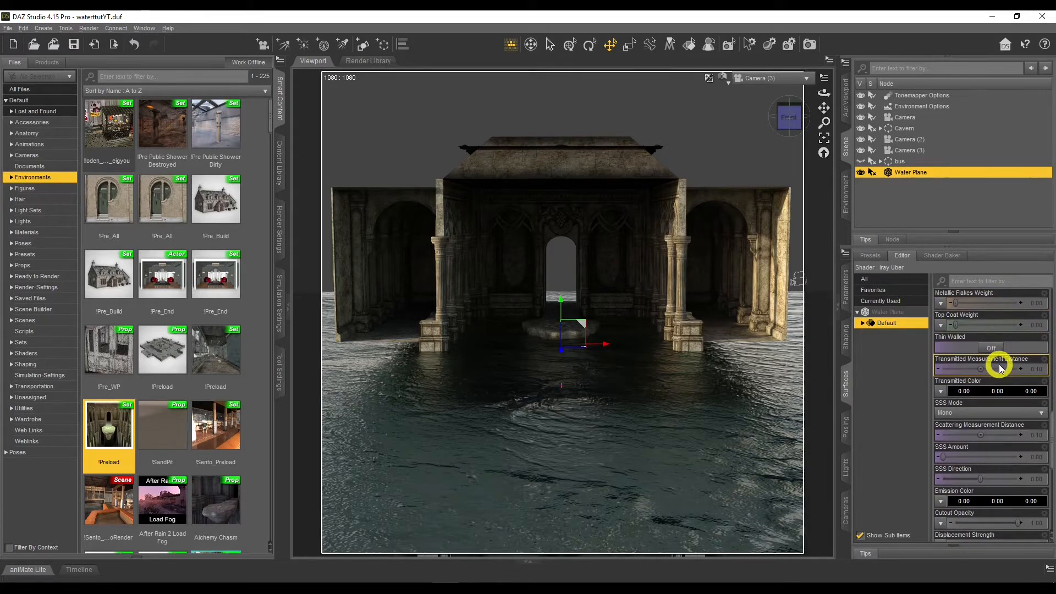
{"action": "scroll", "coordinate": [1000, 367], "scroll_direction": "down", "scroll_amount": 3}
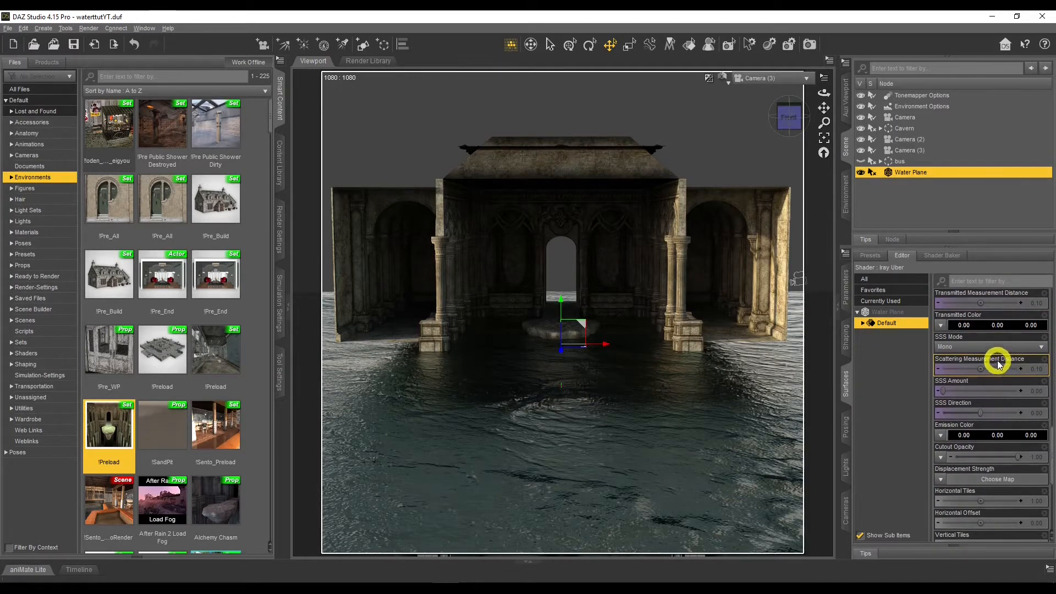
{"action": "scroll", "coordinate": [997, 368], "scroll_direction": "down", "scroll_amount": 3}
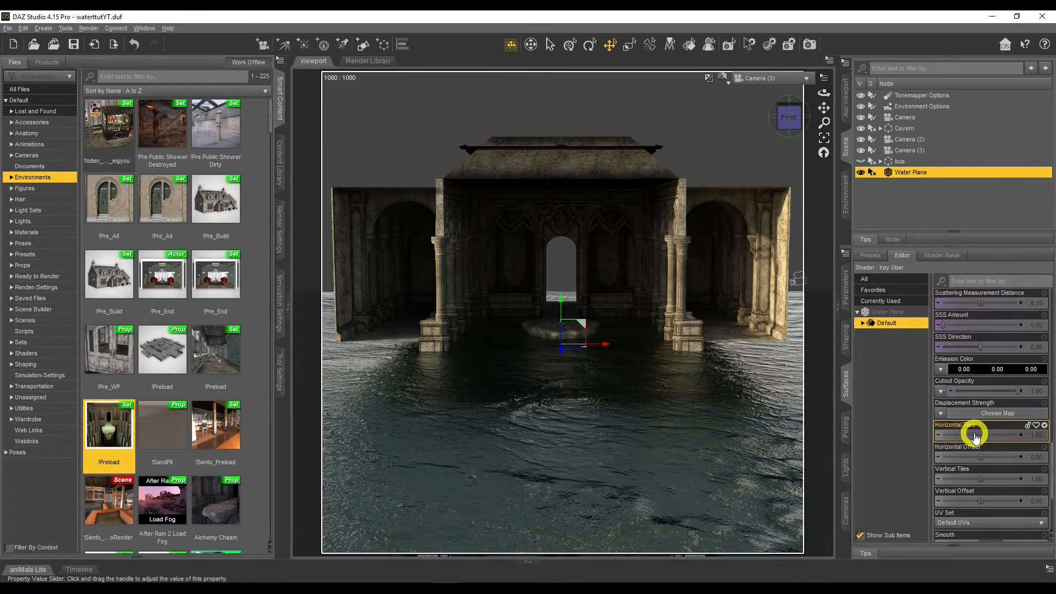
{"action": "scroll", "coordinate": [975, 436], "scroll_direction": "up", "scroll_amount": 6}
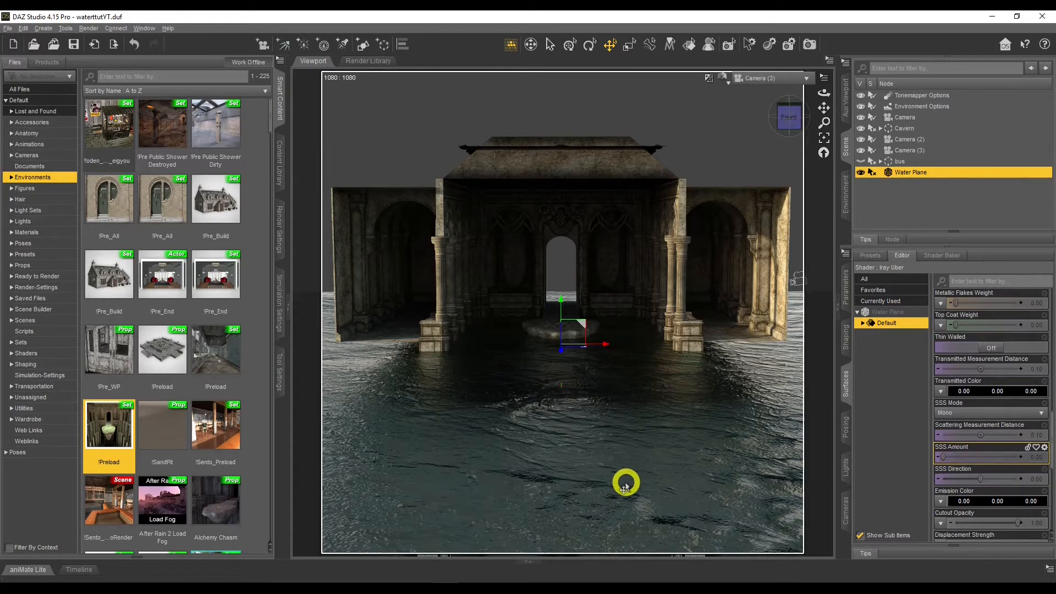
{"action": "scroll", "coordinate": [1007, 432], "scroll_direction": "down", "scroll_amount": 3}
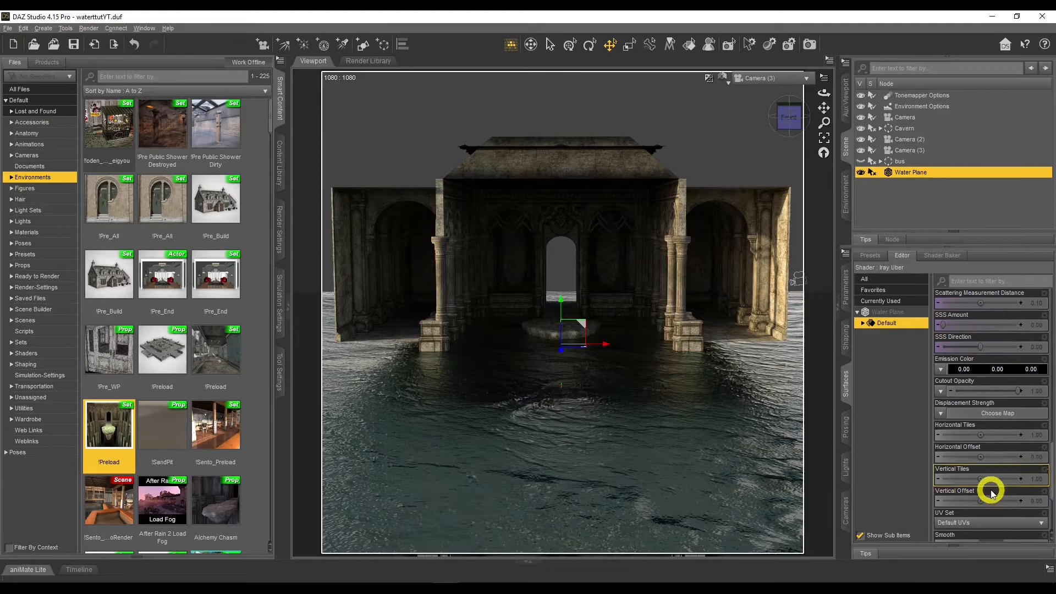
{"action": "left_click", "coordinate": [1040, 436]}
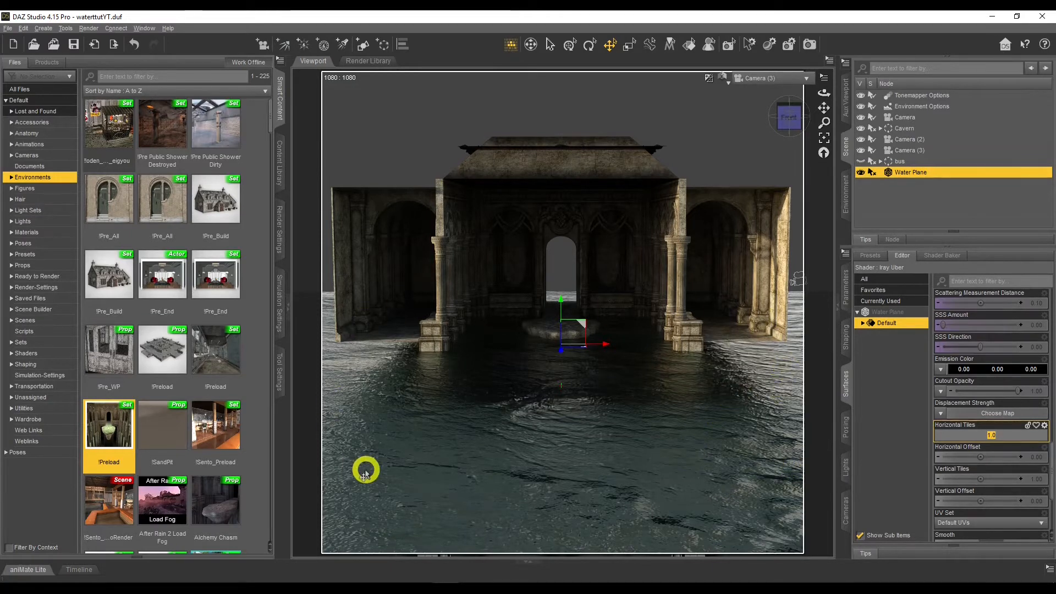
{"action": "scroll", "coordinate": [960, 394], "scroll_direction": "up", "scroll_amount": 4}
{"action": "scroll", "coordinate": [959, 394], "scroll_direction": "up", "scroll_amount": 4}
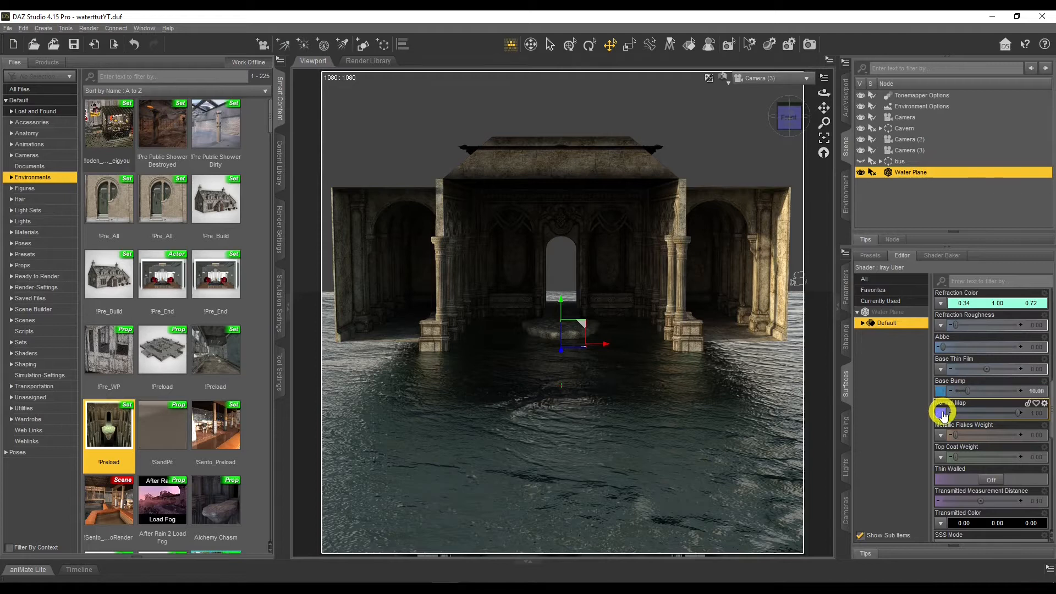
{"action": "scroll", "coordinate": [969, 405], "scroll_direction": "down", "scroll_amount": 4}
{"action": "scroll", "coordinate": [969, 404], "scroll_direction": "down", "scroll_amount": 3}
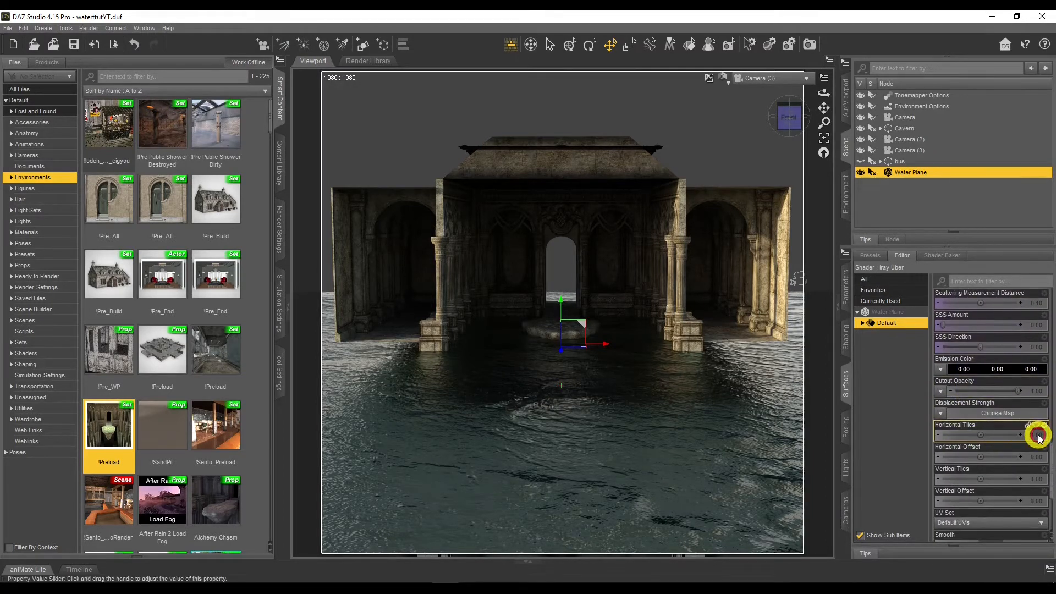
Step: Try 5 horizontal tiles on the Water Plane's surface and return Horizontal Tiles to 1
{"action": "left_click", "coordinate": [1039, 436]}
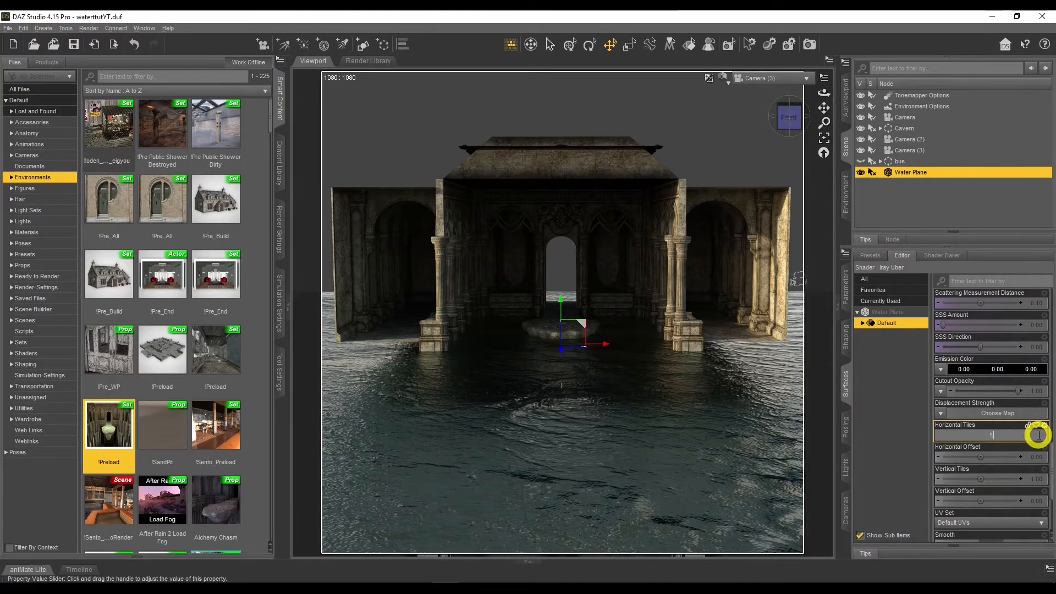
{"action": "key", "text": "Return"}
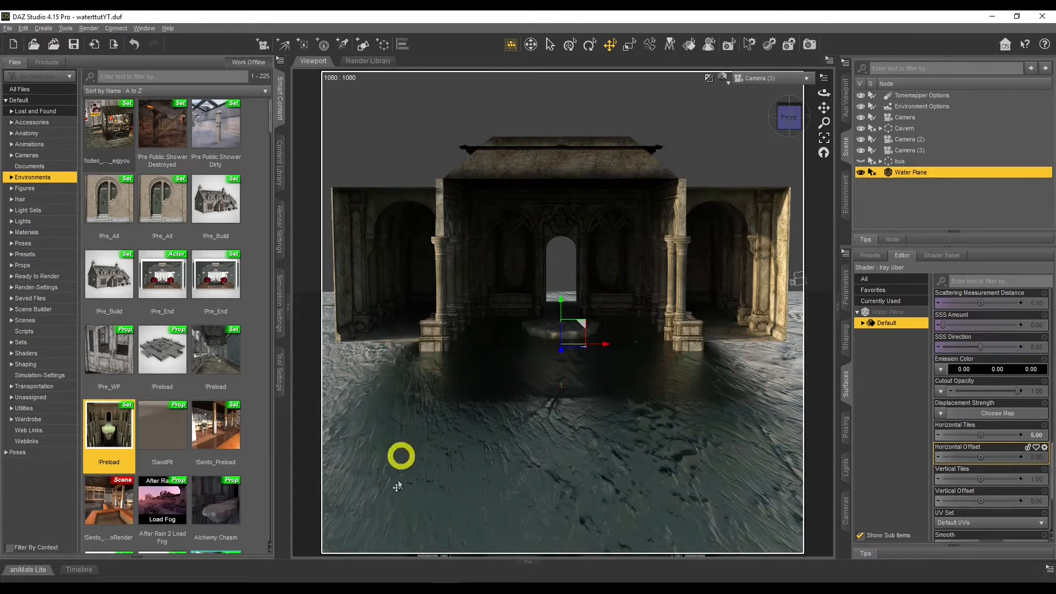
{"action": "left_click", "coordinate": [1039, 436]}
{"action": "type", "text": "1"}
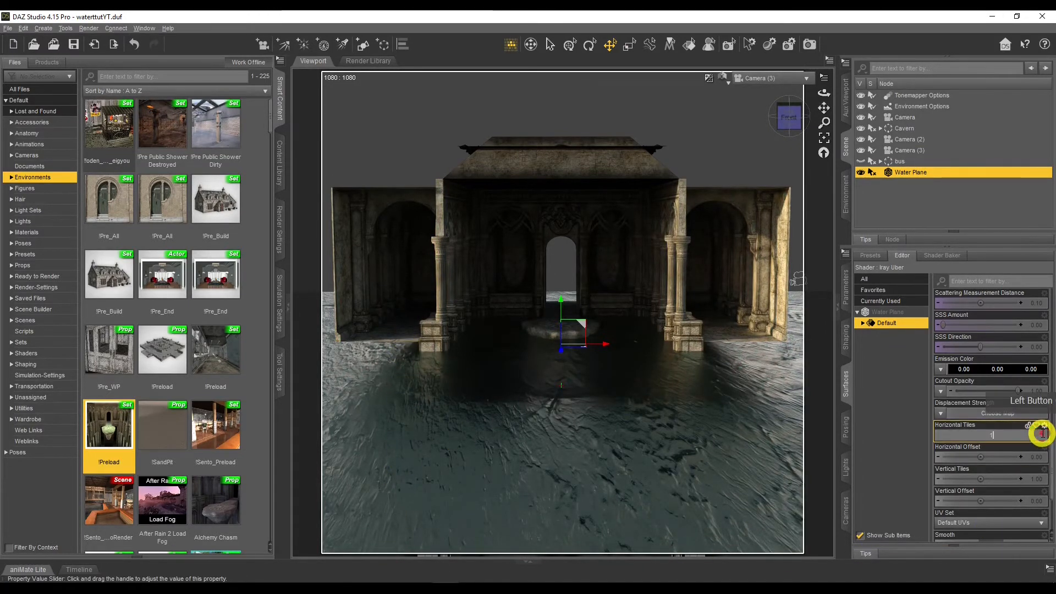
{"action": "key", "text": "Return"}
Step: Set the Water Plane's Vertical Tiles to 5
{"action": "left_click", "coordinate": [1037, 480]}
{"action": "type", "text": "5"}
{"action": "key", "text": "Return"}
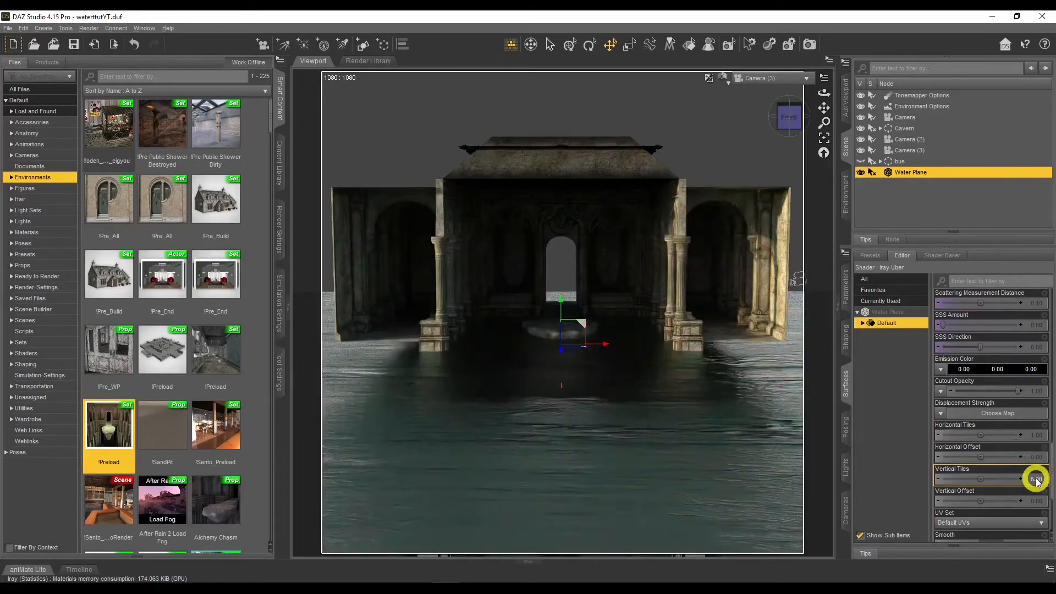
Step: Set the Water Plane's Horizontal Tiles to 3 and its Vertical Tiles to 4
{"action": "left_click", "coordinate": [1037, 436]}
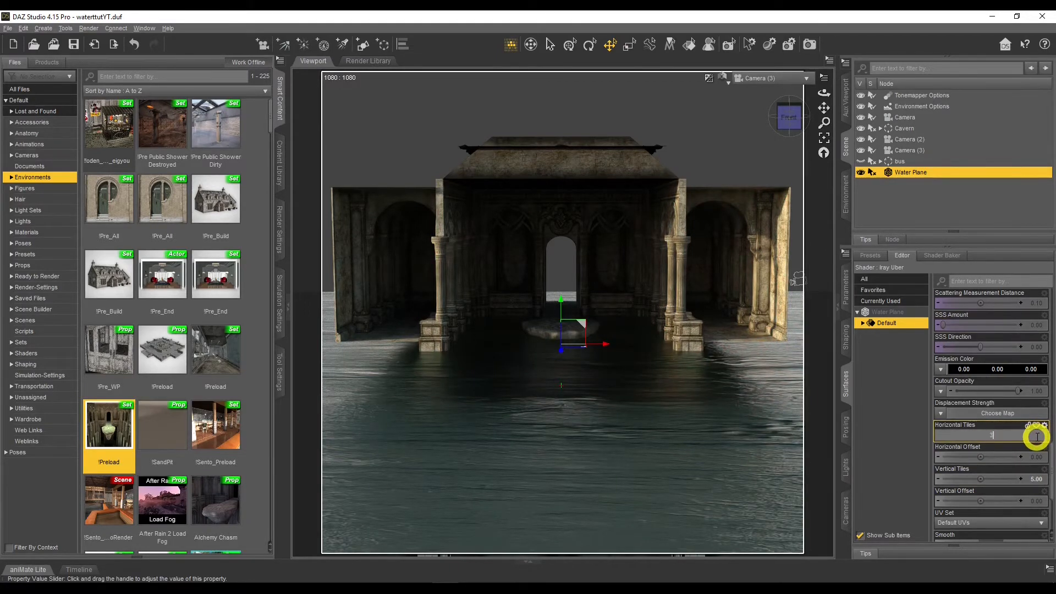
{"action": "key", "text": "Return"}
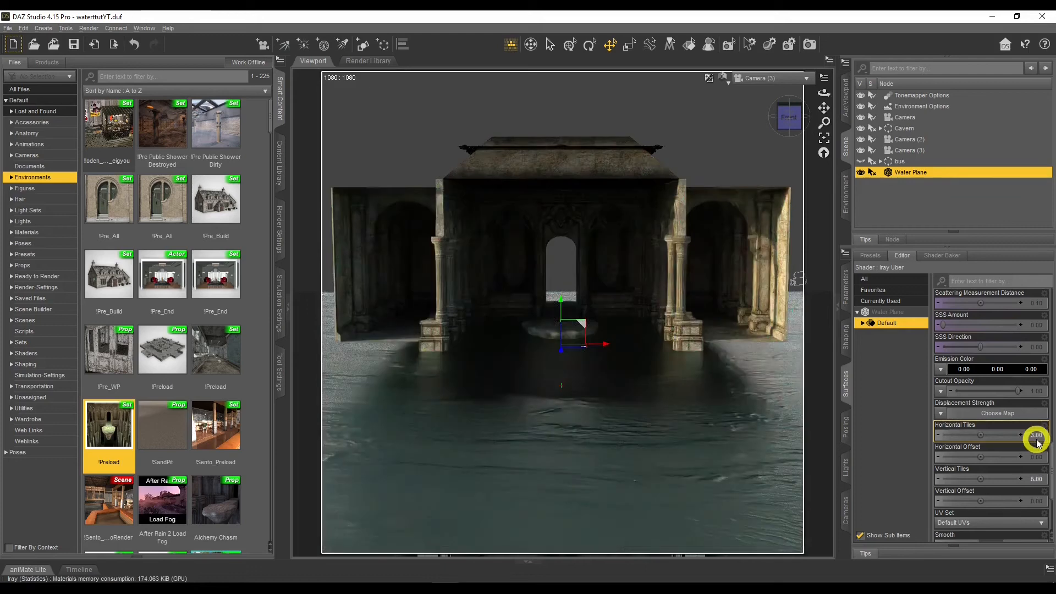
{"action": "left_click", "coordinate": [1037, 480]}
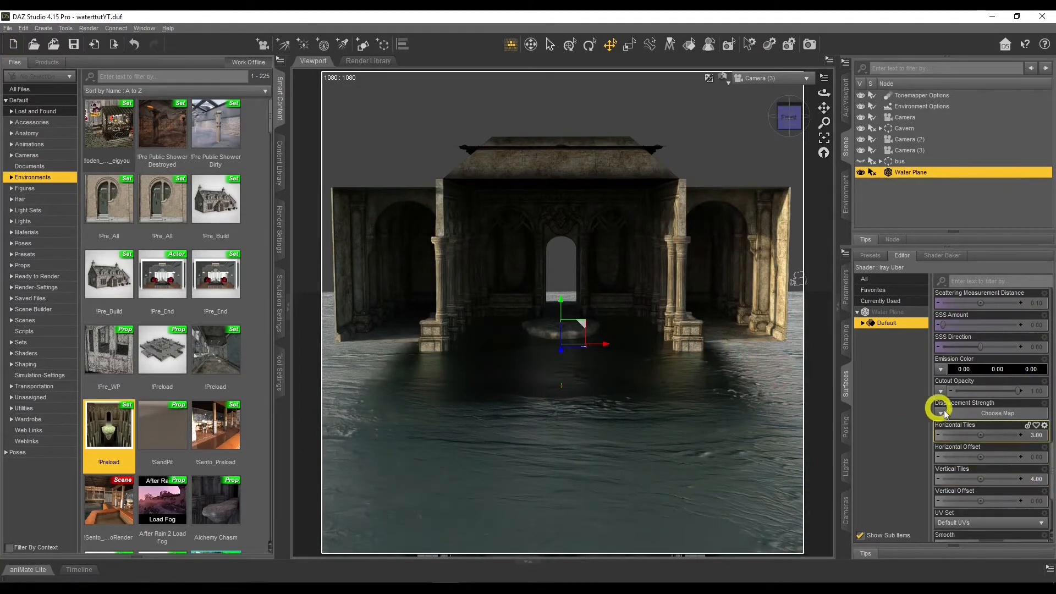
Step: Try 2, 1 and 5 horizontal tiles on the Water Plane's surface and return Horizontal Tiles to 3
{"action": "left_click", "coordinate": [1040, 438]}
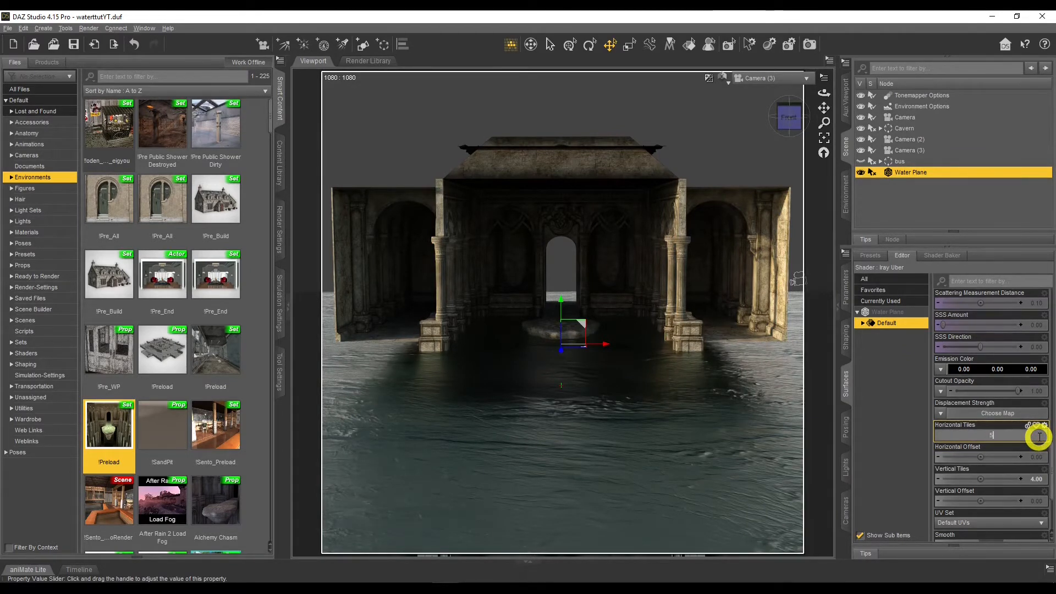
{"action": "type", "text": "2"}
{"action": "left_click", "coordinate": [1040, 438]}
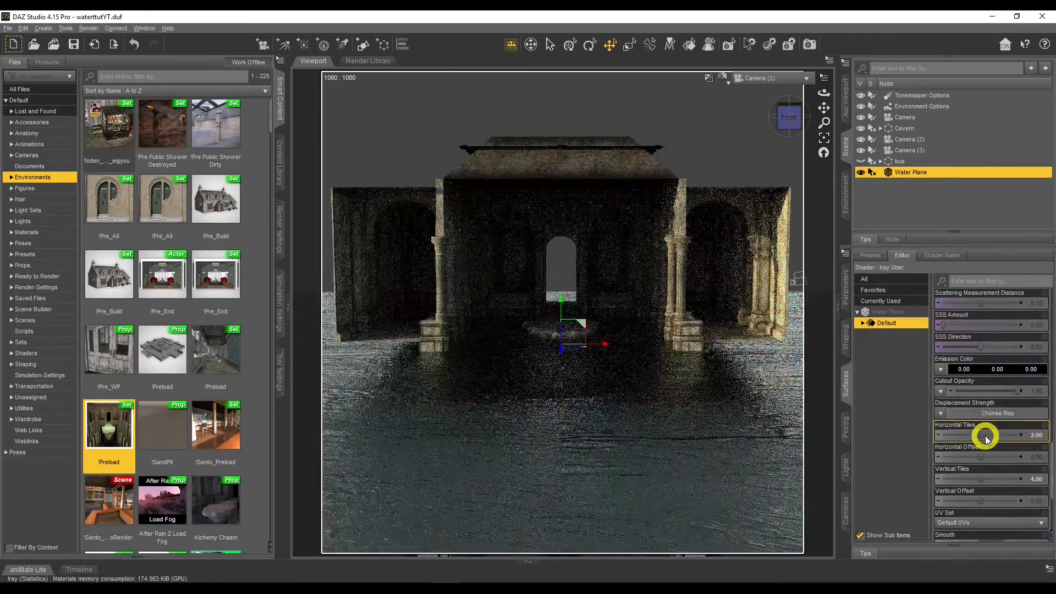
{"action": "left_click", "coordinate": [1040, 437]}
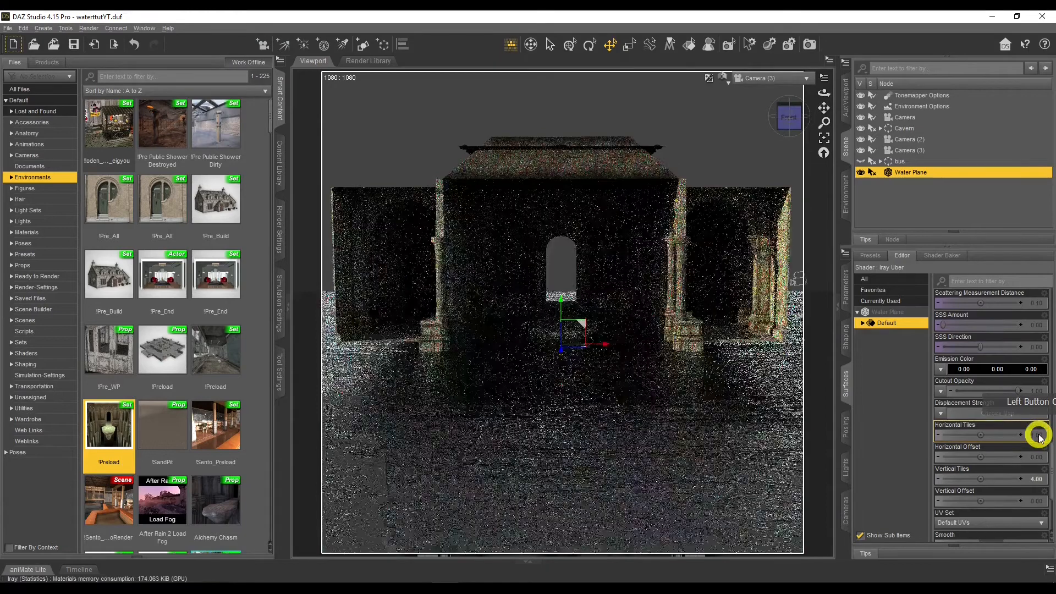
{"action": "left_click", "coordinate": [1040, 437]}
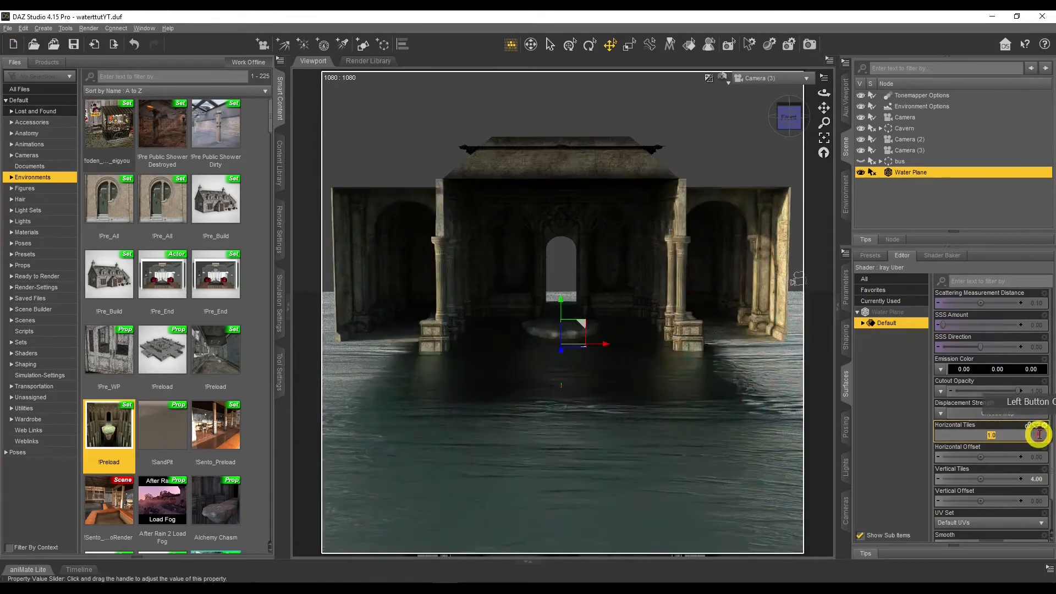
{"action": "type", "text": "6"}
{"action": "key", "text": "Return"}
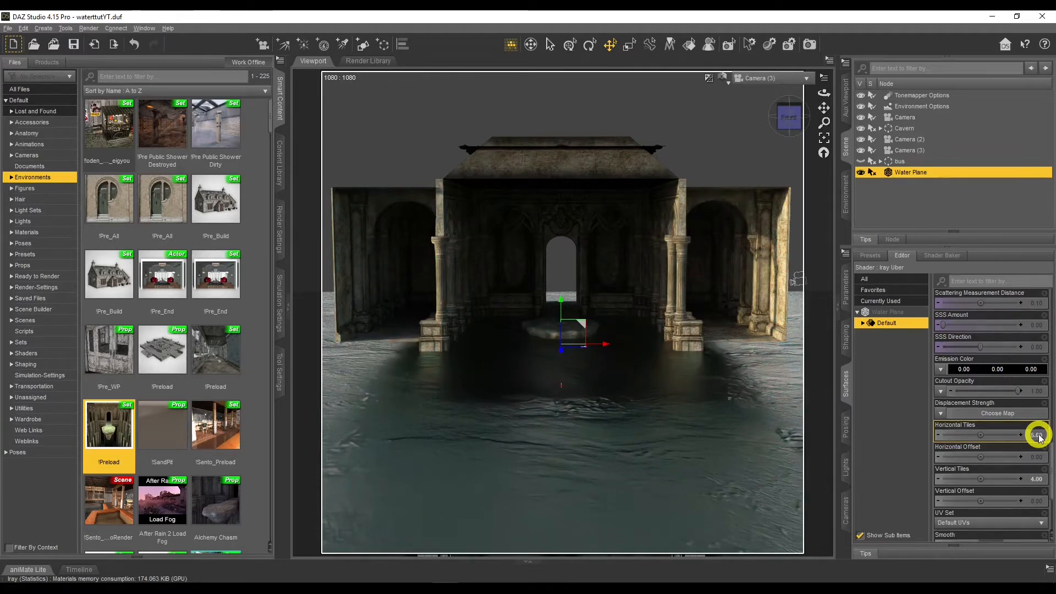
{"action": "double_click", "coordinate": [1039, 436]}
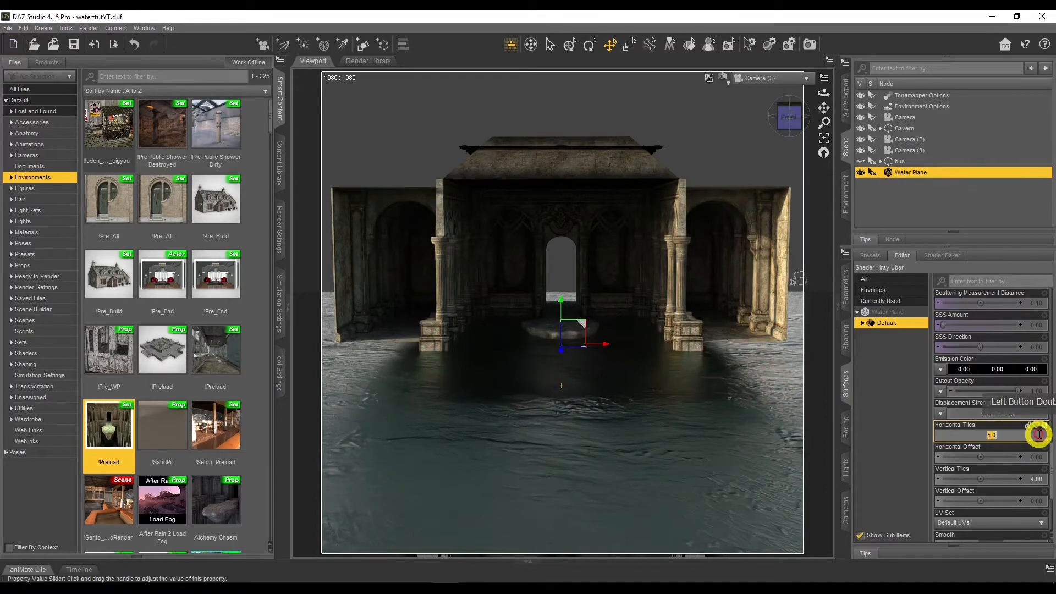
{"action": "key", "text": "Return"}
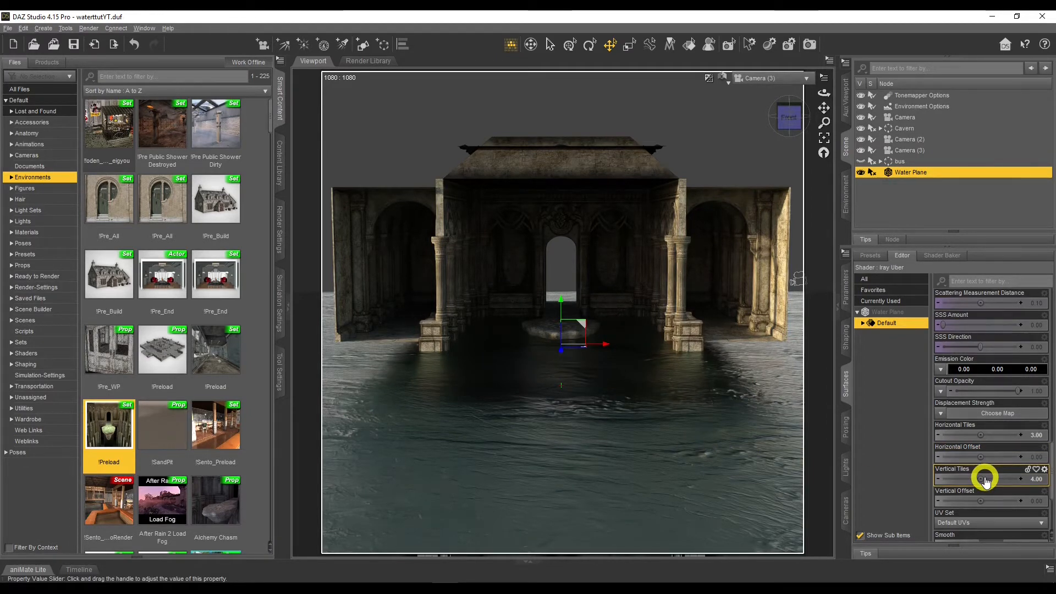
Step: Raise the Water Plane surface's Glossy Reflectivity to 1
{"action": "scroll", "coordinate": [985, 481], "scroll_direction": "up", "scroll_amount": 5}
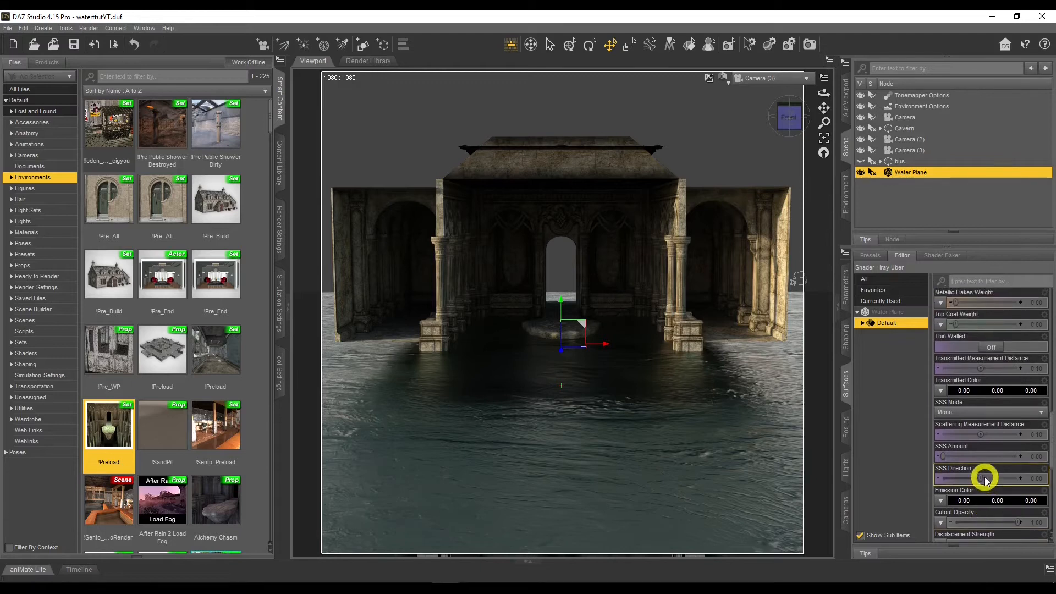
{"action": "scroll", "coordinate": [984, 480], "scroll_direction": "up", "scroll_amount": 10}
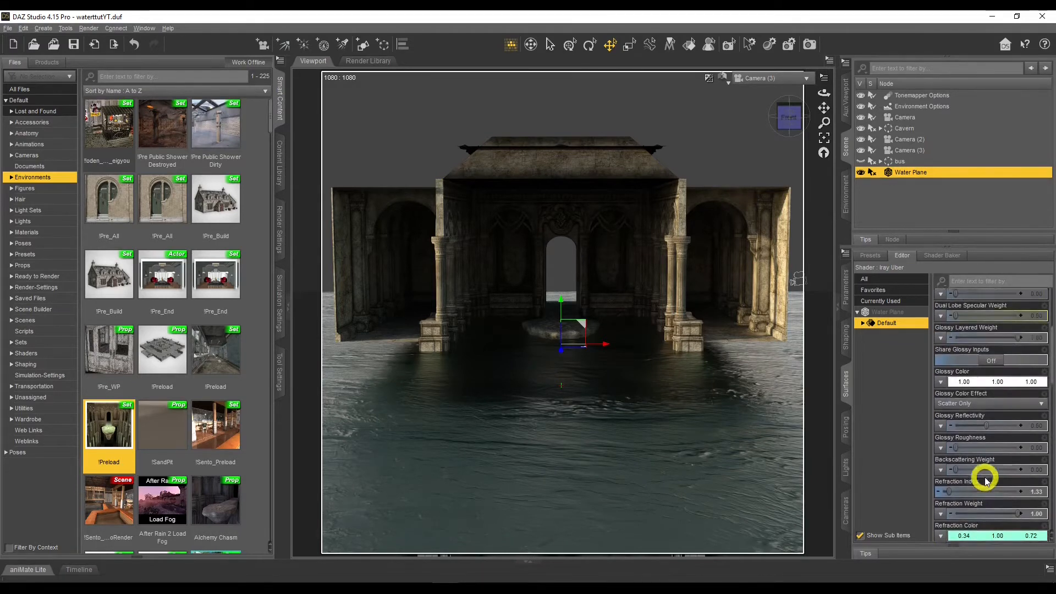
{"action": "scroll", "coordinate": [985, 480], "scroll_direction": "up", "scroll_amount": 5}
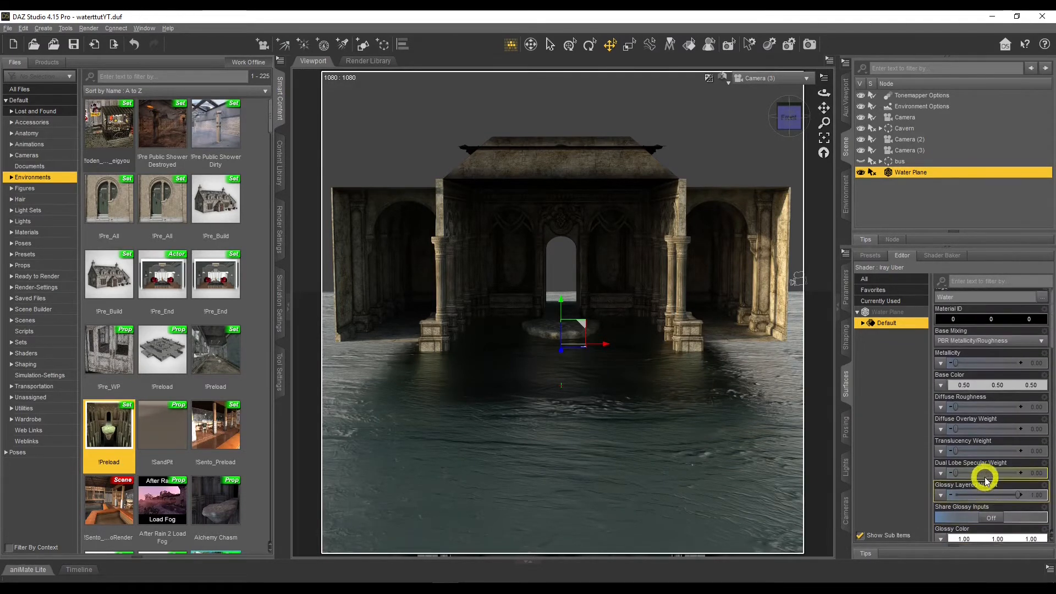
{"action": "scroll", "coordinate": [1018, 445], "scroll_direction": "down", "scroll_amount": 5}
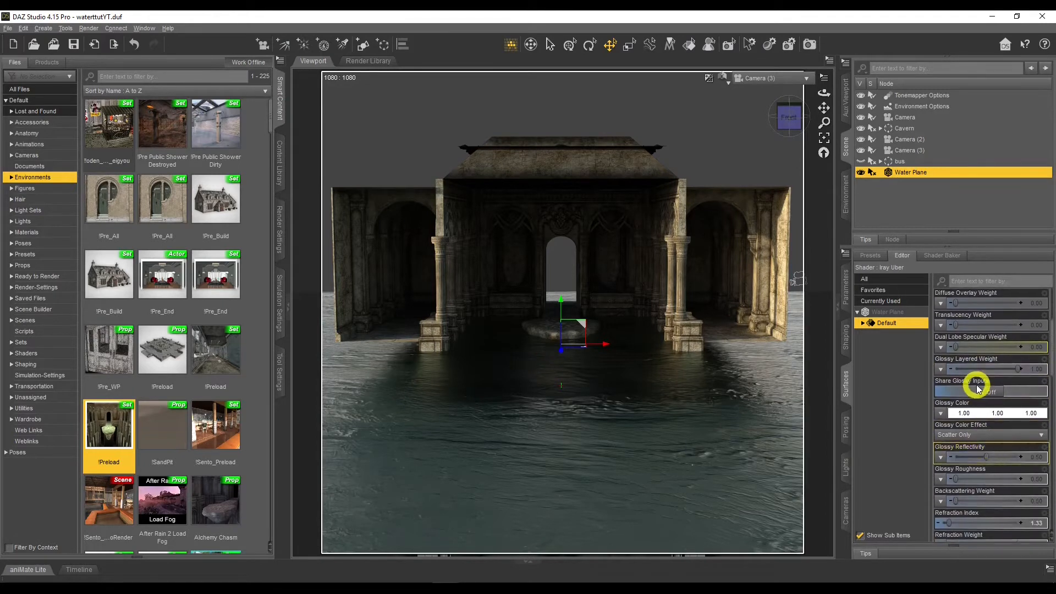
{"action": "scroll", "coordinate": [972, 441], "scroll_direction": "down", "scroll_amount": 1}
{"action": "scroll", "coordinate": [971, 439], "scroll_direction": "down", "scroll_amount": 1}
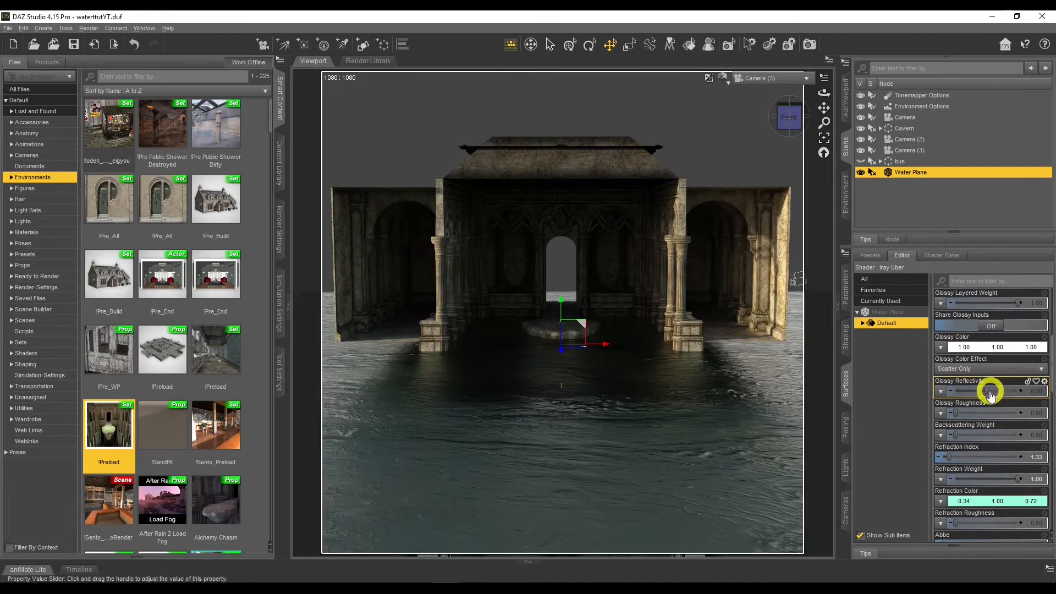
{"action": "left_click_drag", "start_coordinate": [986, 392], "coordinate": [1047, 392]}
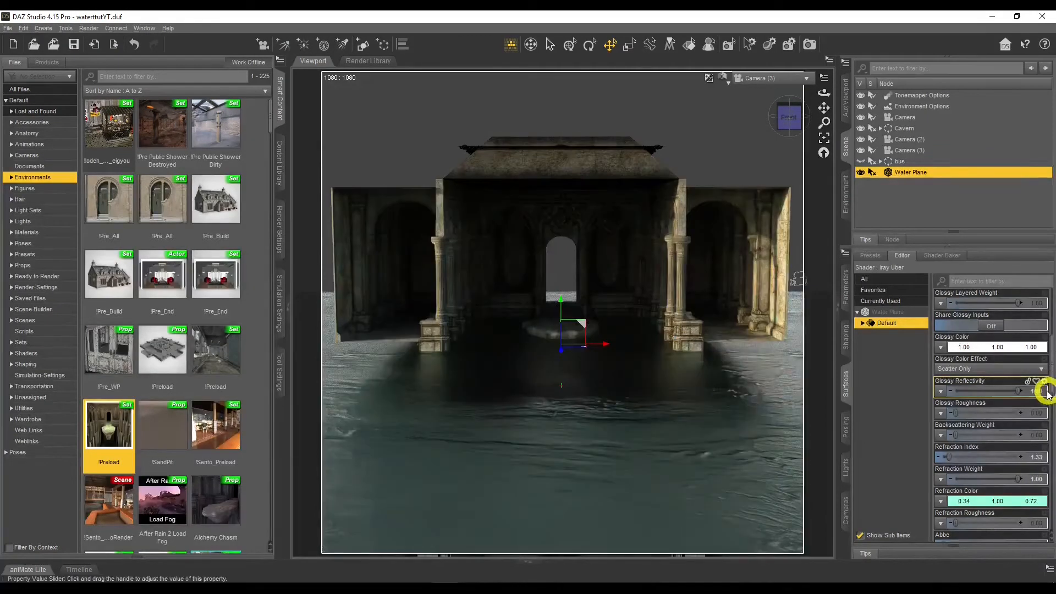
Step: Return the Water Plane surface's Glossy Reflectivity to 0.5
{"action": "left_click", "coordinate": [1035, 392]}
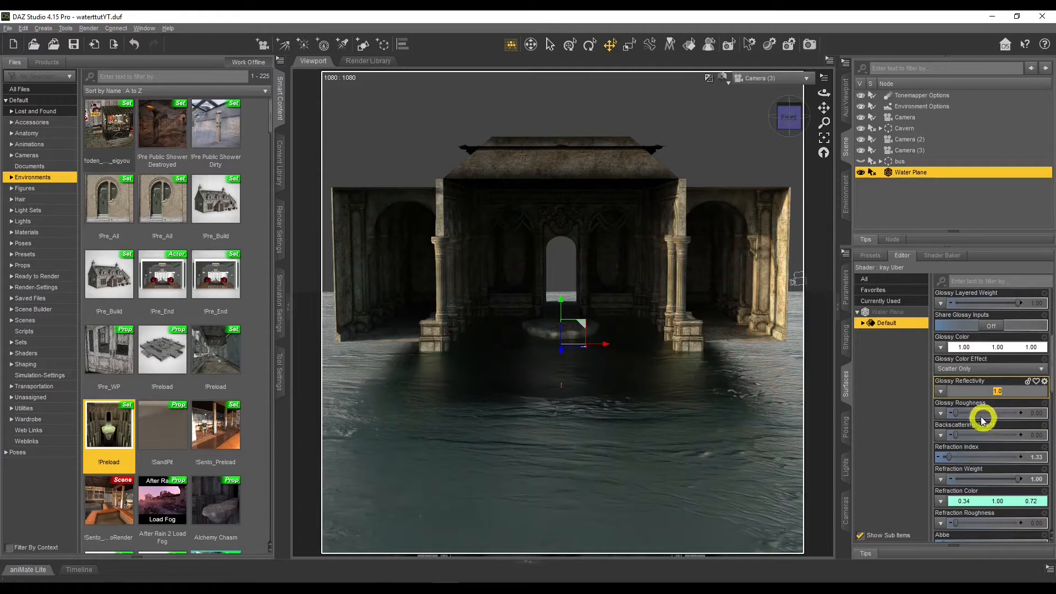
{"action": "left_click", "coordinate": [907, 405]}
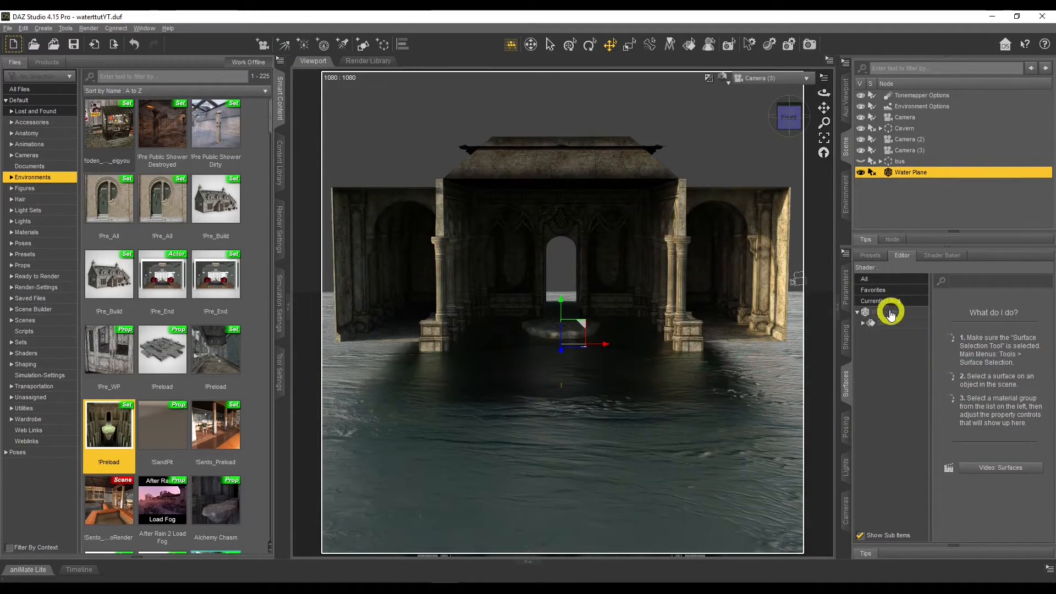
{"action": "left_click", "coordinate": [888, 312]}
{"action": "left_click", "coordinate": [1038, 391]}
{"action": "type", "text": "0.5"}
{"action": "key", "text": "Return"}
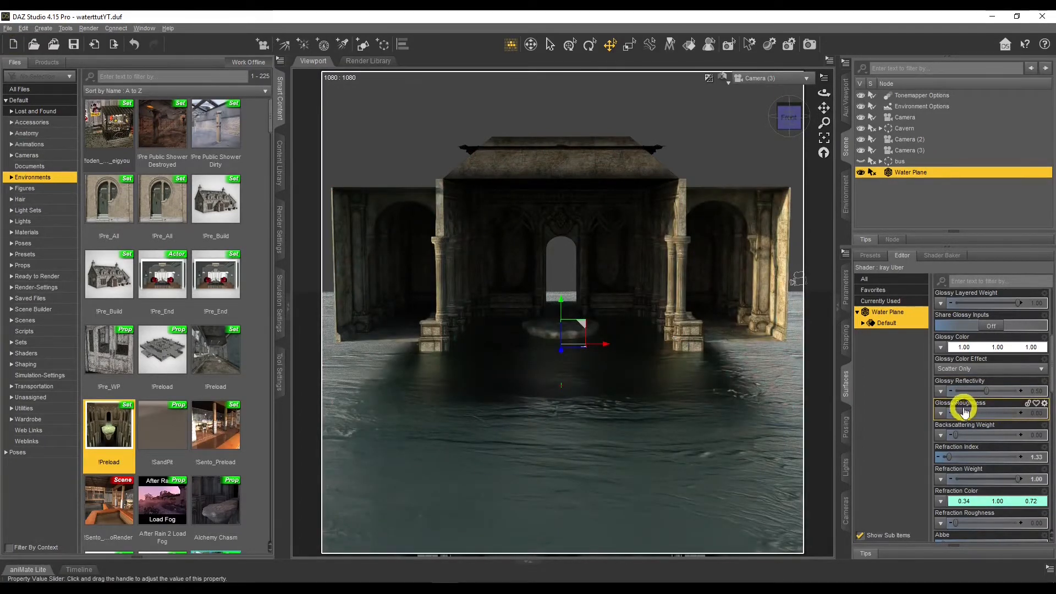
Step: Try a Glossy Roughness of 1 on the Water Plane's surface and bring it back to 0
{"action": "left_click_drag", "start_coordinate": [956, 412], "coordinate": [1020, 414]}
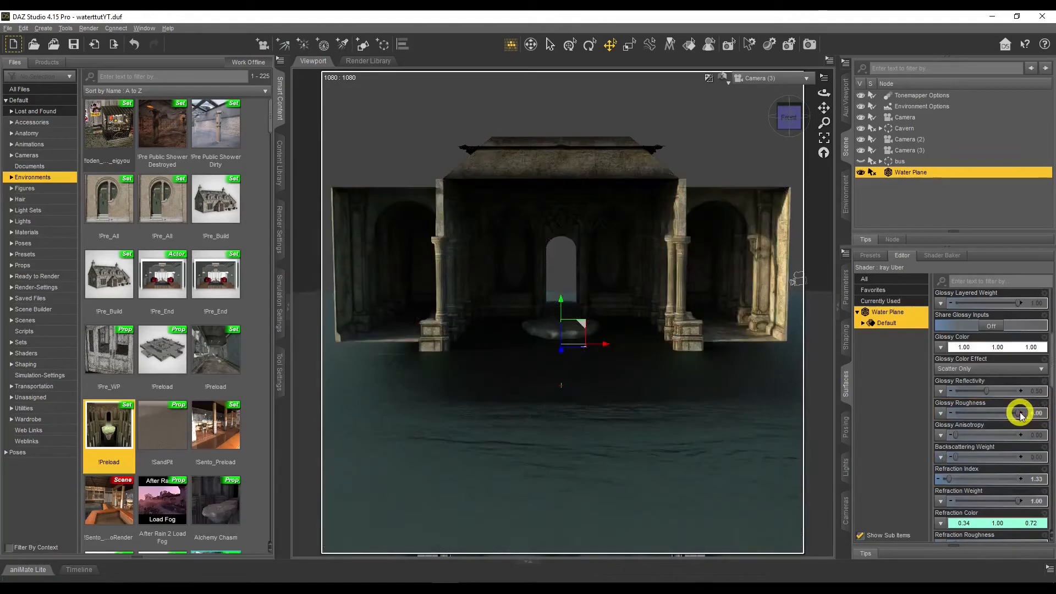
{"action": "left_click_drag", "start_coordinate": [1021, 414], "coordinate": [968, 407]}
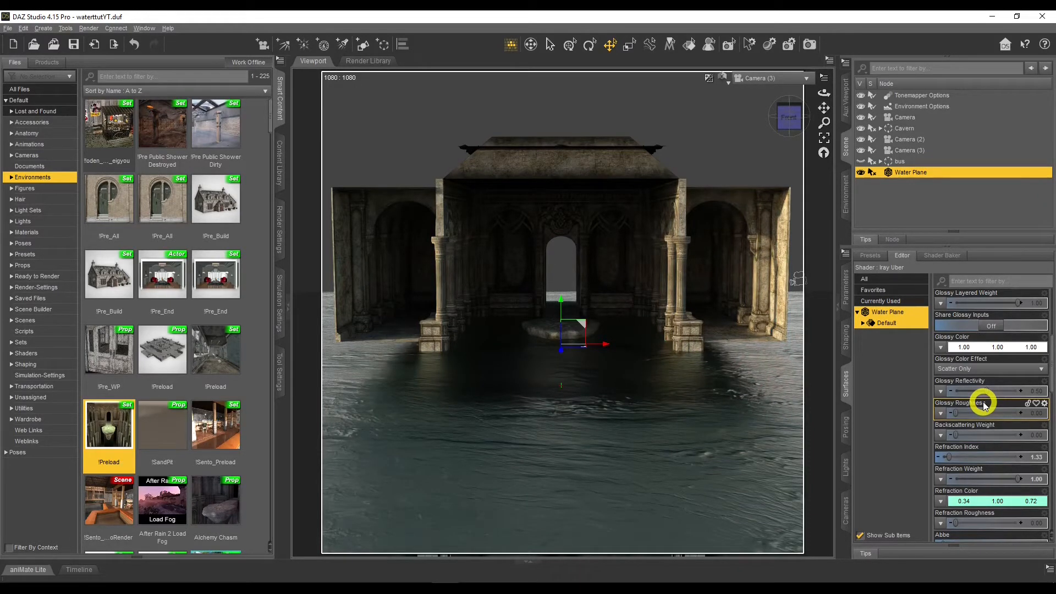
Step: Switch to Windows Photo Viewer to study the sunlit water in the Panel693_Camera render, and return to DAZ Studio
{"action": "left_click", "coordinate": [545, 556]}
{"action": "left_click", "coordinate": [540, 253]}
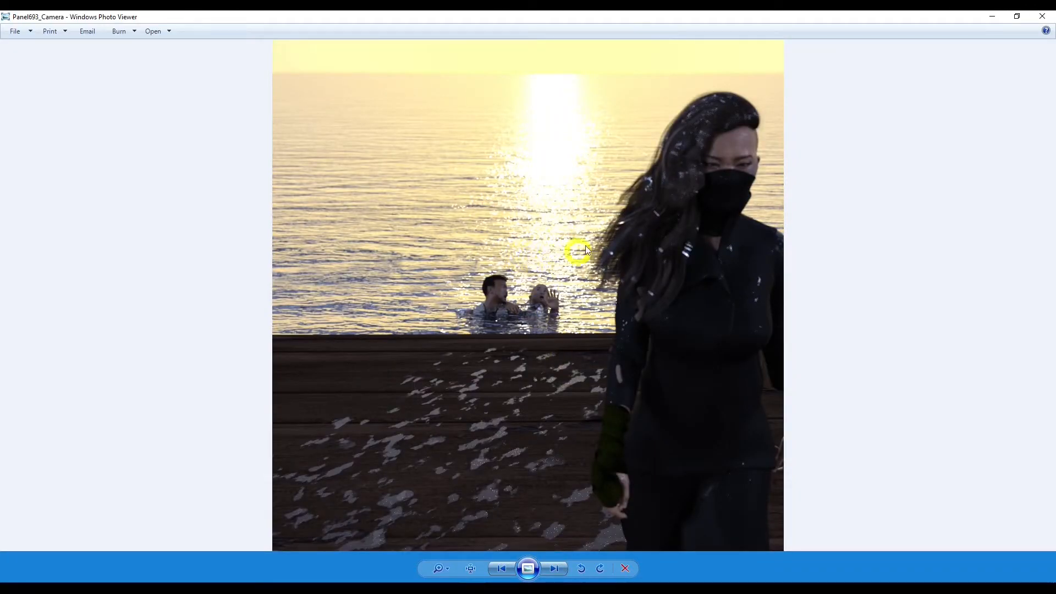
{"action": "left_click", "coordinate": [994, 21]}
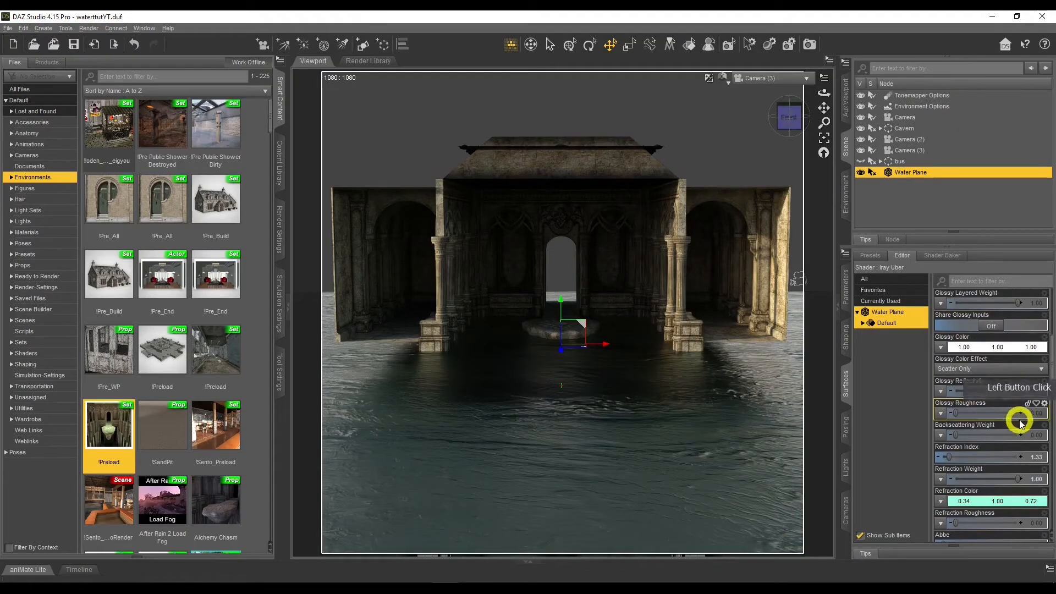
Step: Set the Water Plane surface's Glossy Roughness to 0.1
{"action": "left_click", "coordinate": [1038, 413]}
{"action": "type", "text": "0.1"}
{"action": "key", "text": "Return"}
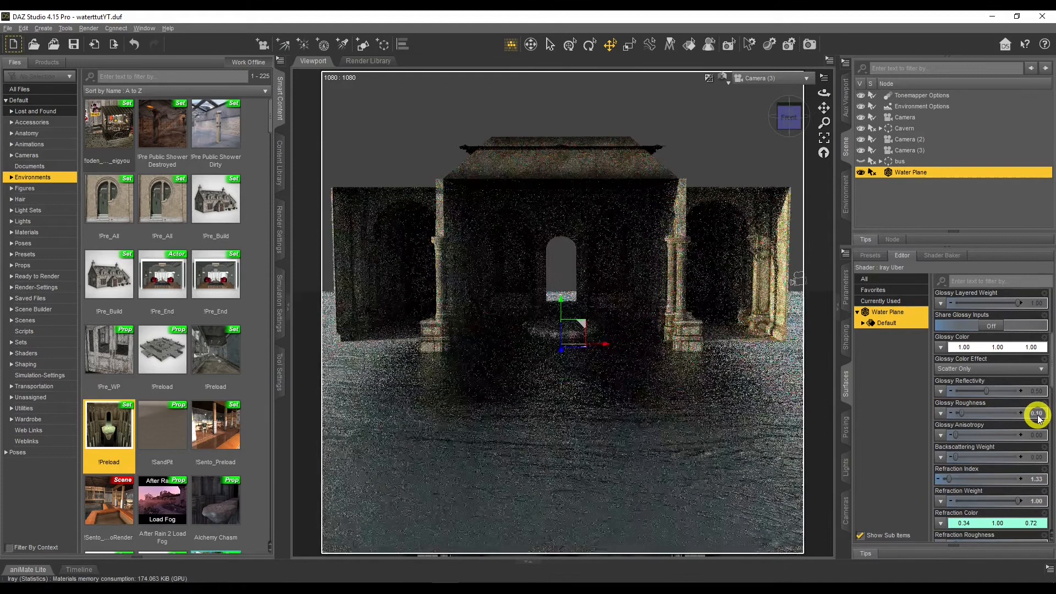
Step: Set the Abbe value of the Water Plane's surface to 75
{"action": "scroll", "coordinate": [1009, 368], "scroll_direction": "down", "scroll_amount": 4}
{"action": "scroll", "coordinate": [1009, 368], "scroll_direction": "down", "scroll_amount": 6}
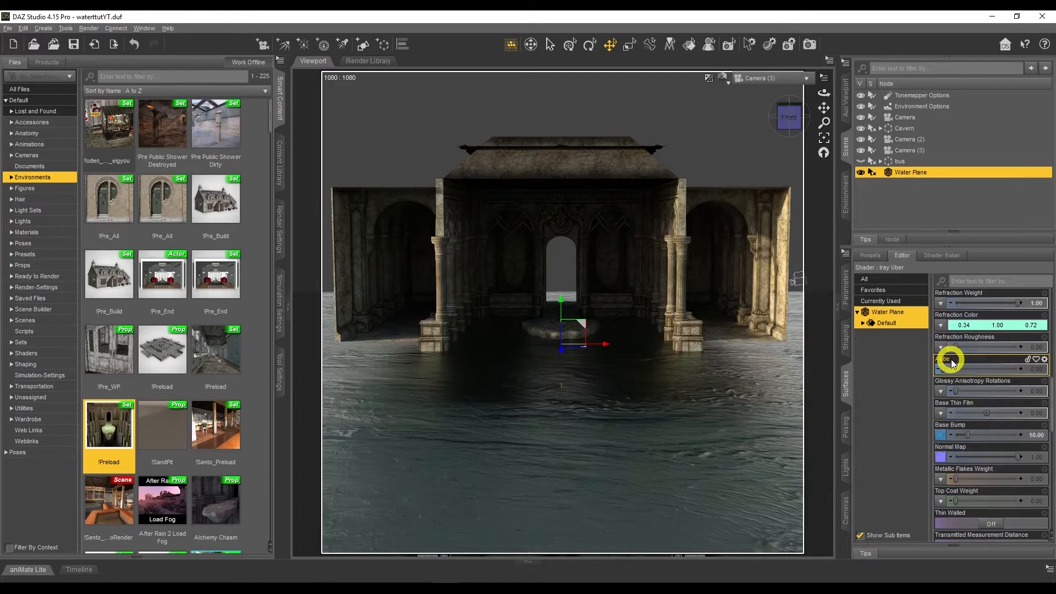
{"action": "left_click", "coordinate": [1037, 371]}
{"action": "type", "text": "75"}
{"action": "key", "text": "Return"}
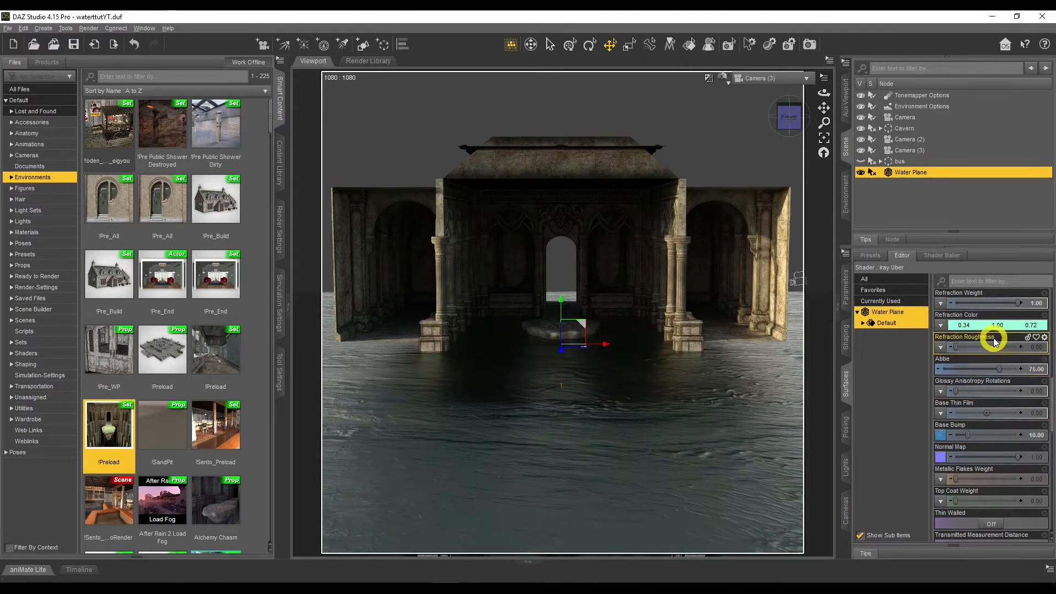
Step: Set the Top Coat Weight of the Water Plane's surface to 1
{"action": "scroll", "coordinate": [999, 347], "scroll_direction": "down", "scroll_amount": 3}
{"action": "scroll", "coordinate": [994, 341], "scroll_direction": "down", "scroll_amount": 2}
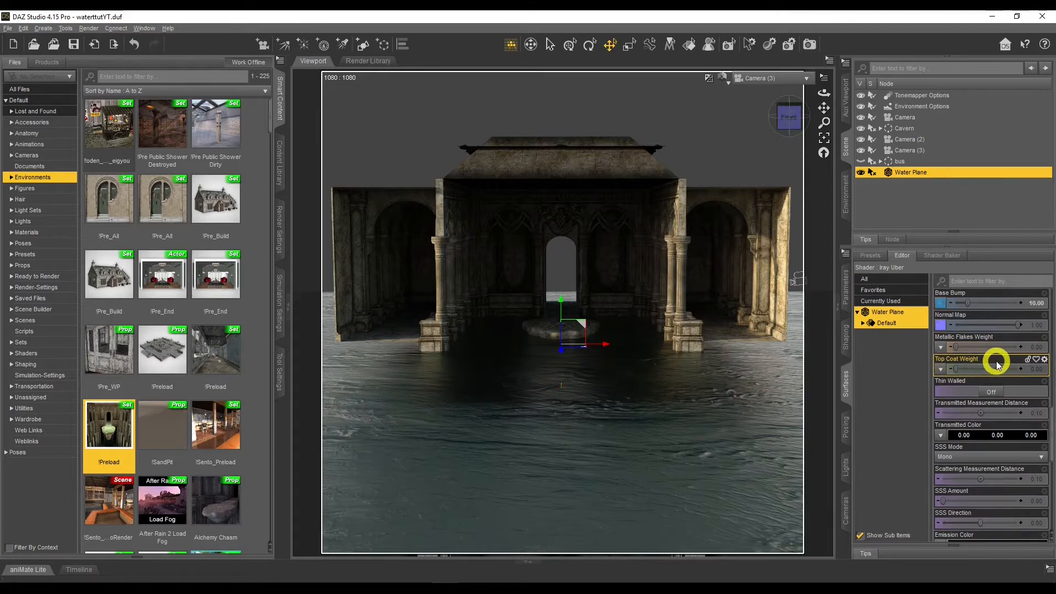
{"action": "left_click", "coordinate": [1033, 370]}
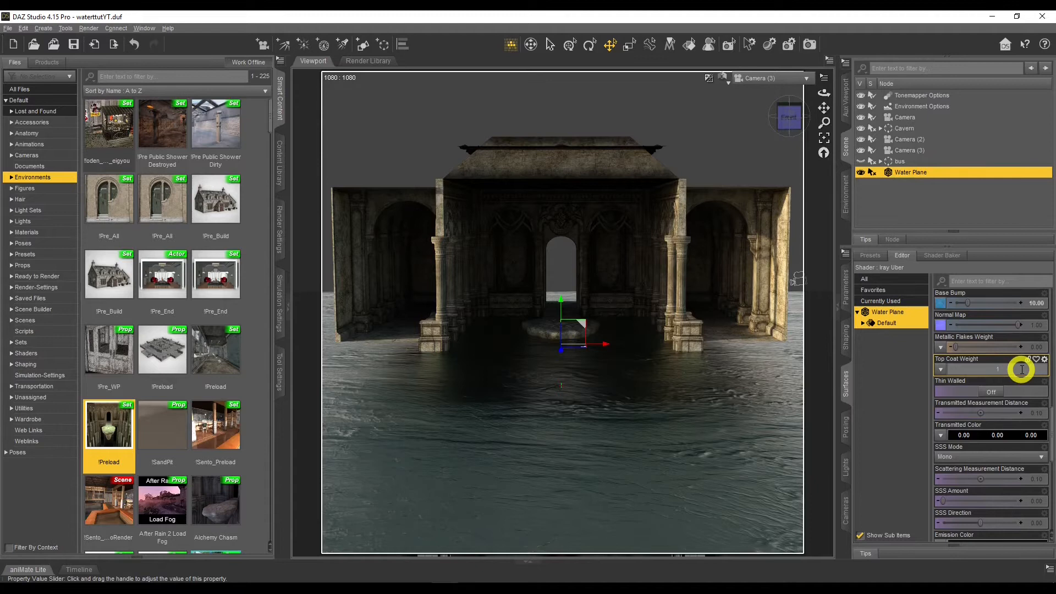
{"action": "key", "text": "Return"}
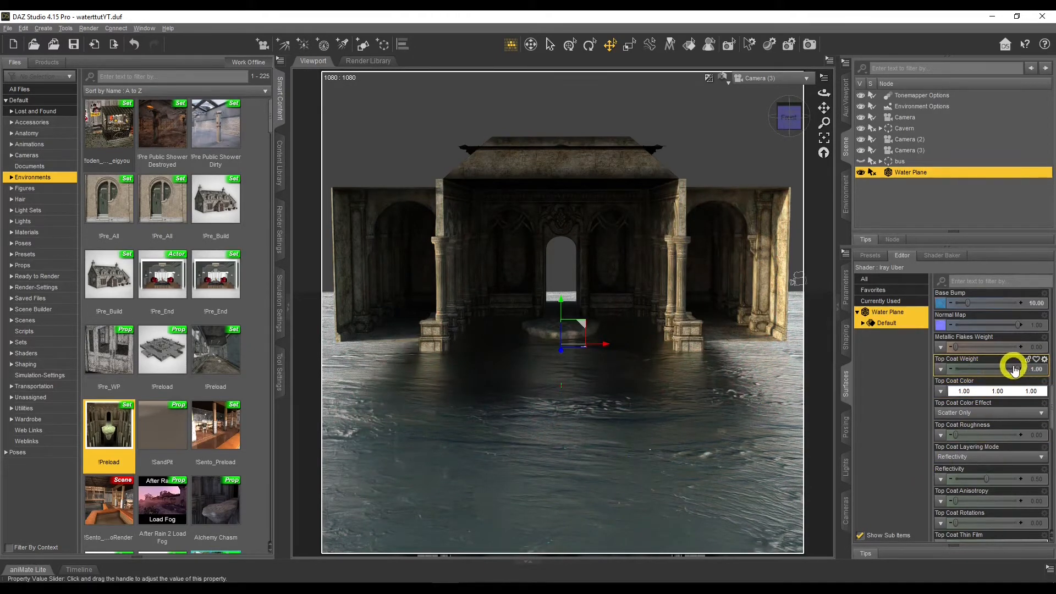
Step: Set the Top Coat Roughness of the Water Plane's surface to 0.1
{"action": "left_click", "coordinate": [1032, 435]}
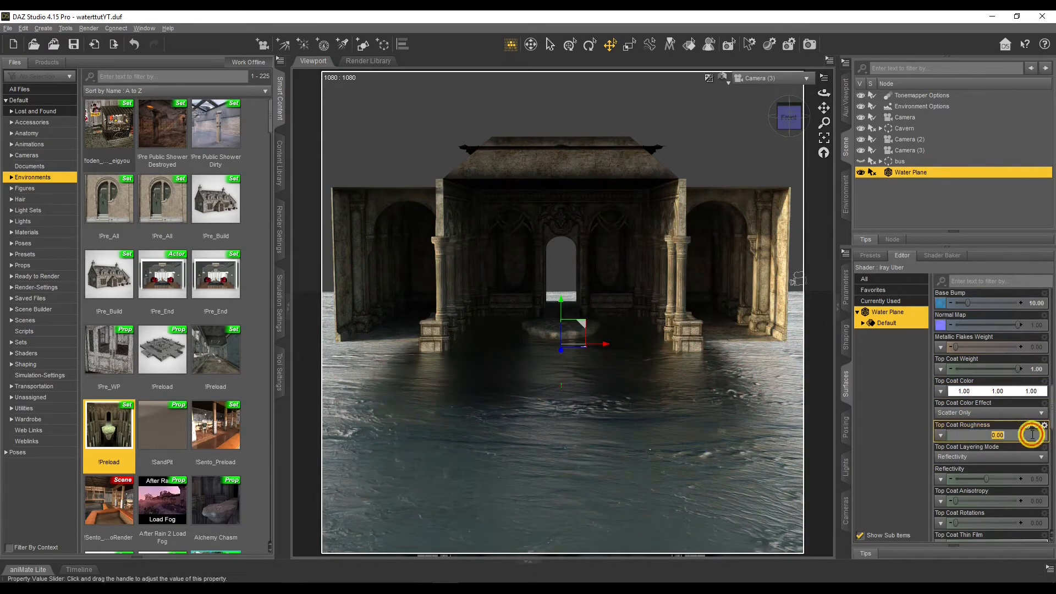
{"action": "left_click", "coordinate": [964, 366]}
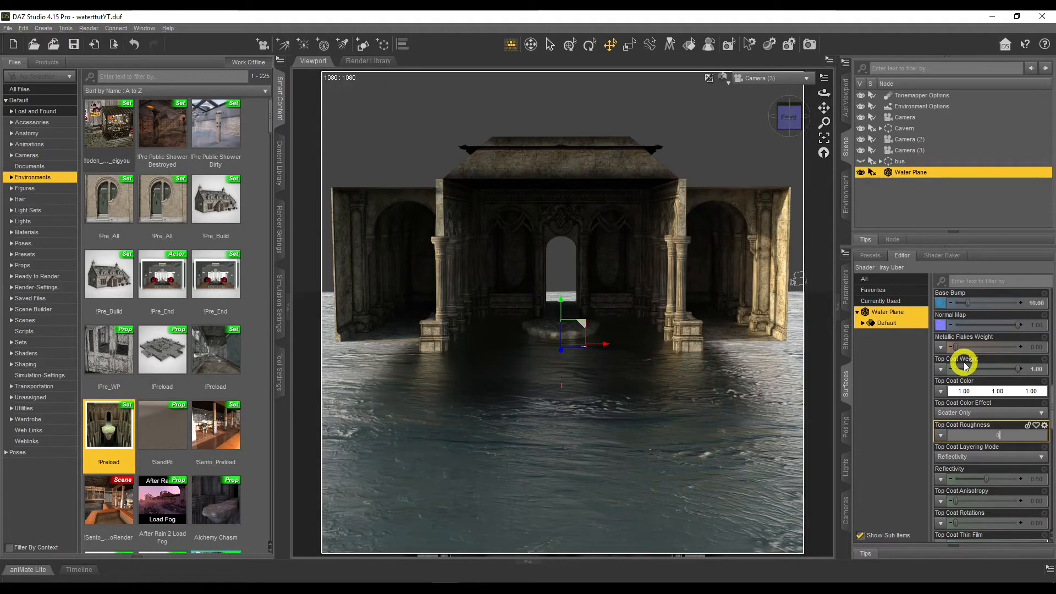
{"action": "key", "text": "Return"}
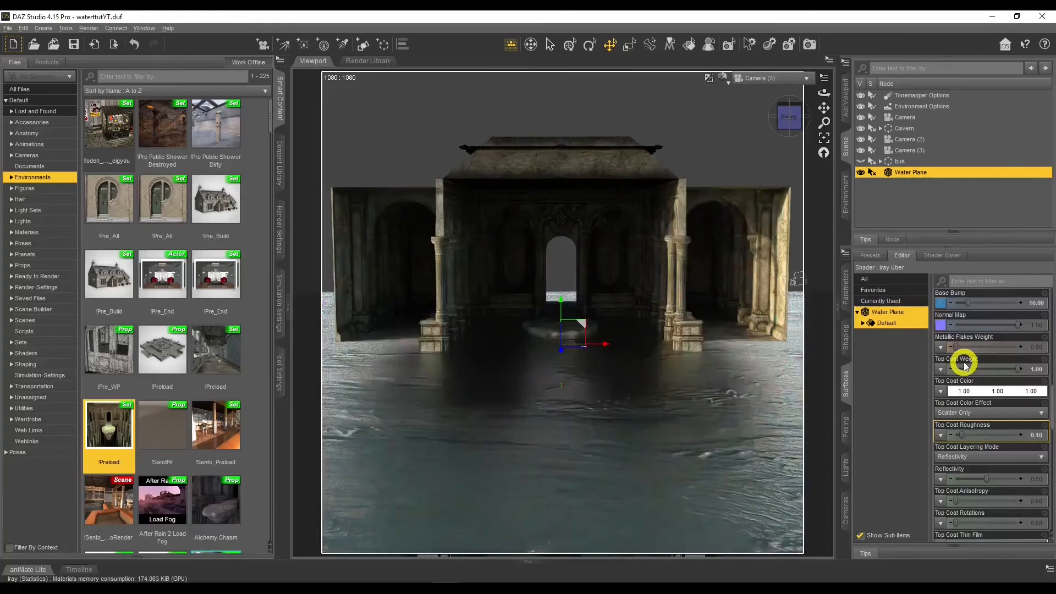
Step: Try a Top Coat Weight of 0.5 on the Water Plane's surface and return it to 1
{"action": "left_click", "coordinate": [1037, 369]}
{"action": "type", "text": "0.5"}
{"action": "key", "text": "Return"}
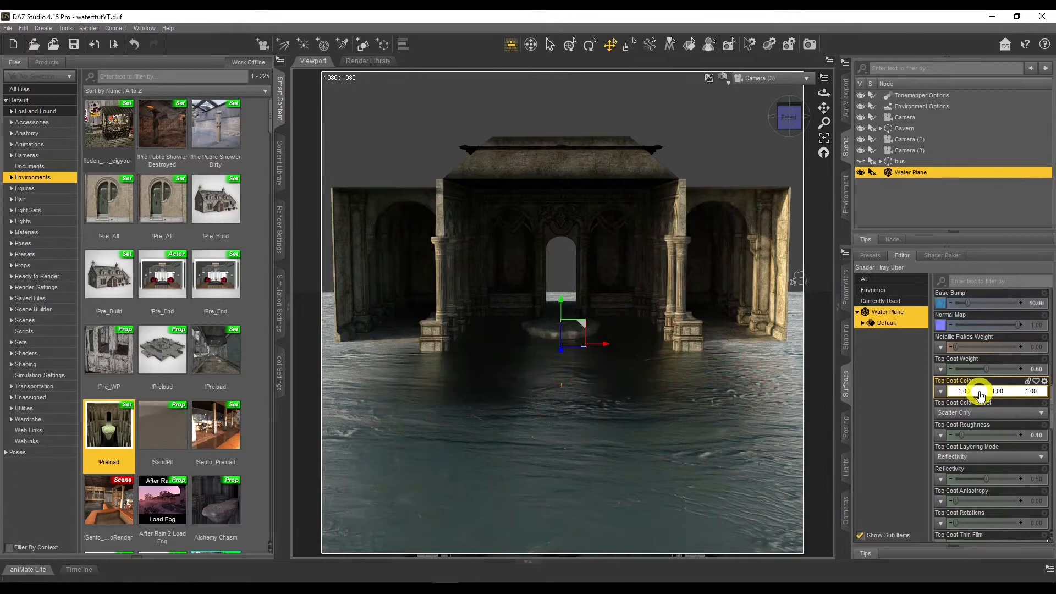
{"action": "scroll", "coordinate": [981, 395], "scroll_direction": "down", "scroll_amount": 10}
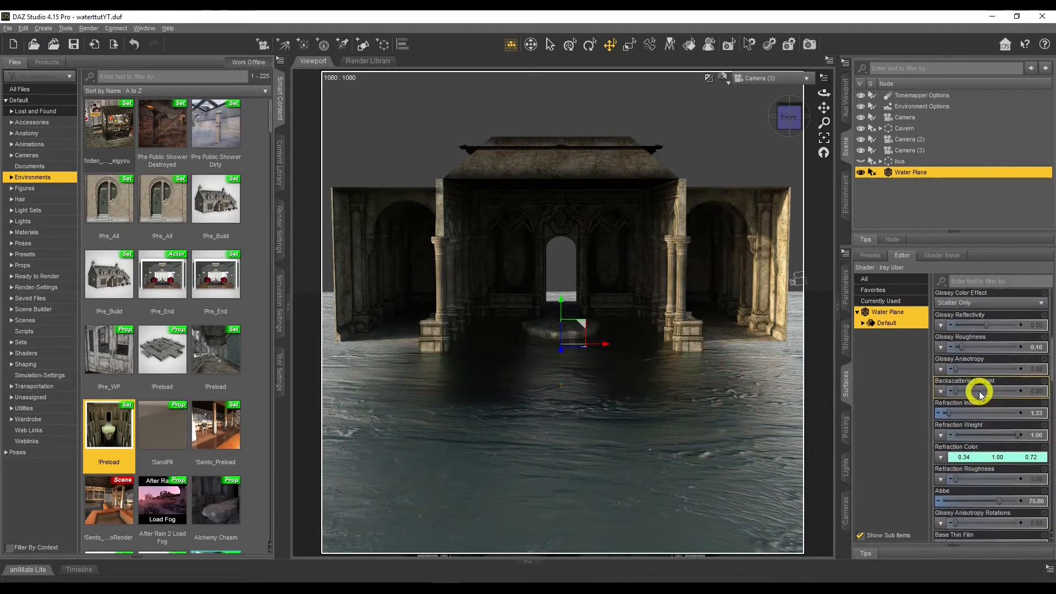
{"action": "scroll", "coordinate": [983, 359], "scroll_direction": "up", "scroll_amount": 10}
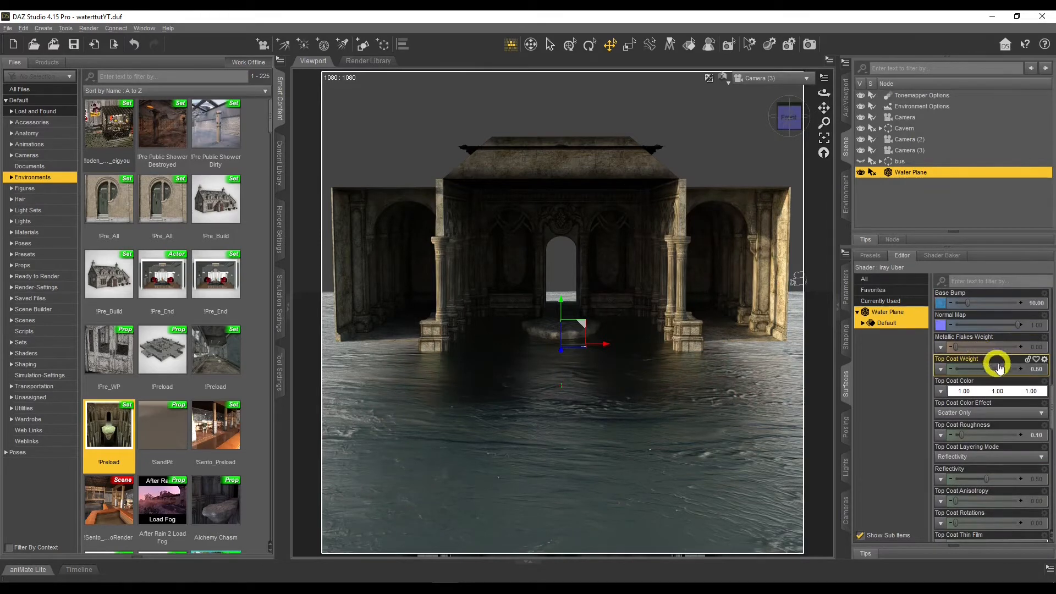
{"action": "left_click", "coordinate": [1038, 369]}
{"action": "type", "text": "1"}
{"action": "key", "text": "Return"}
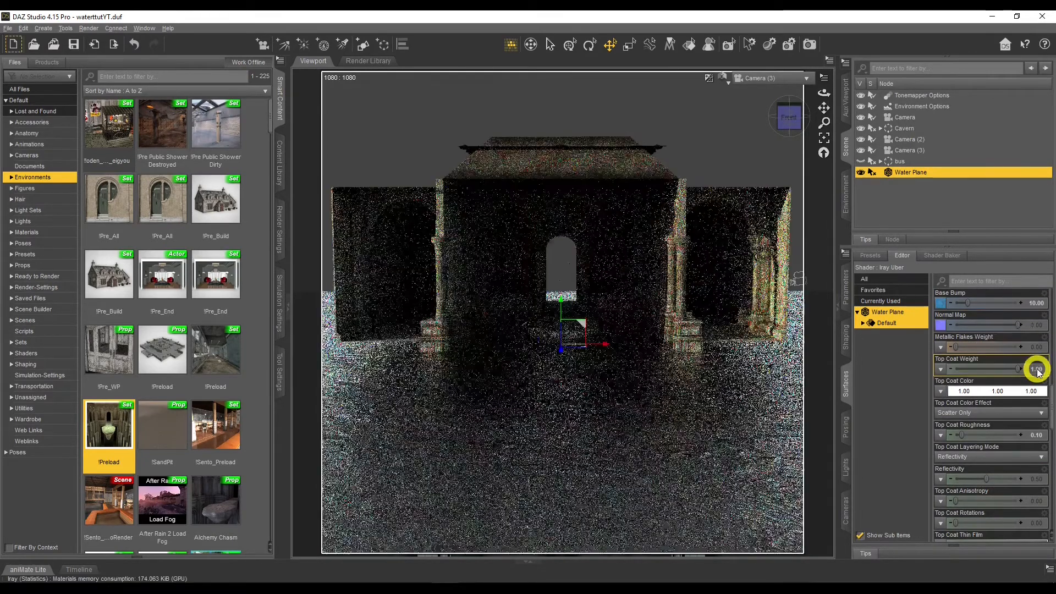
{"action": "scroll", "coordinate": [992, 358], "scroll_direction": "down", "scroll_amount": 3}
{"action": "scroll", "coordinate": [992, 358], "scroll_direction": "down", "scroll_amount": 3}
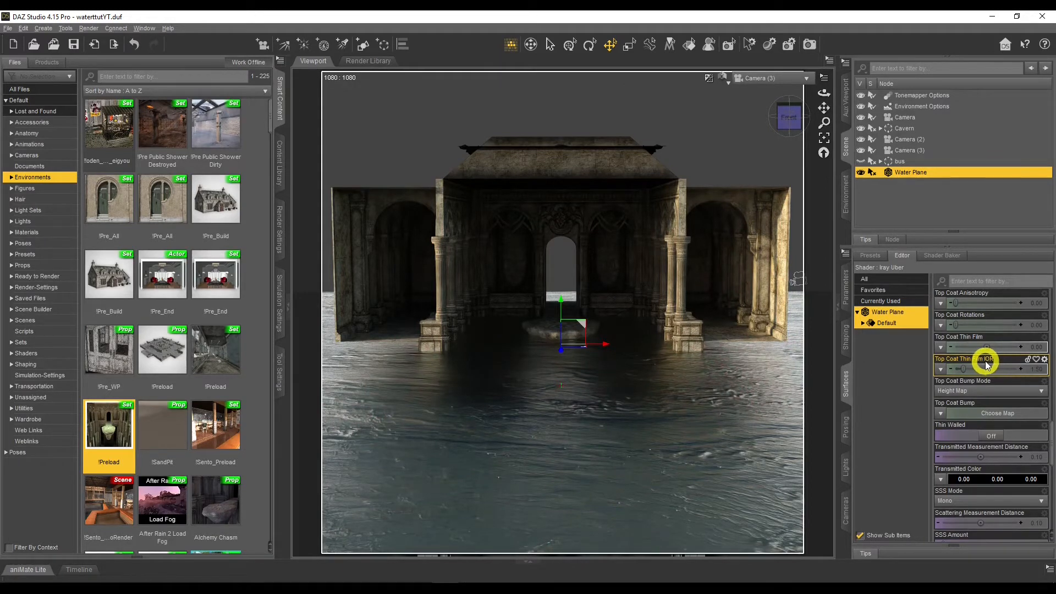
{"action": "scroll", "coordinate": [997, 366], "scroll_direction": "up", "scroll_amount": 10}
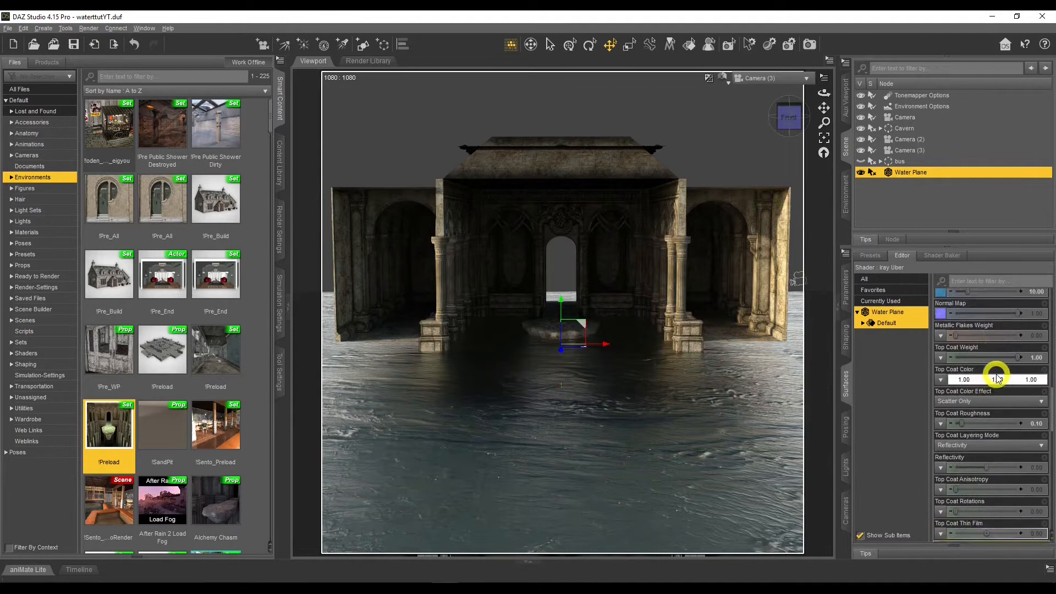
Step: Set the Top Coat Thin Film IOR of the Water Plane's surface to 1.33
{"action": "scroll", "coordinate": [998, 378], "scroll_direction": "up", "scroll_amount": 6}
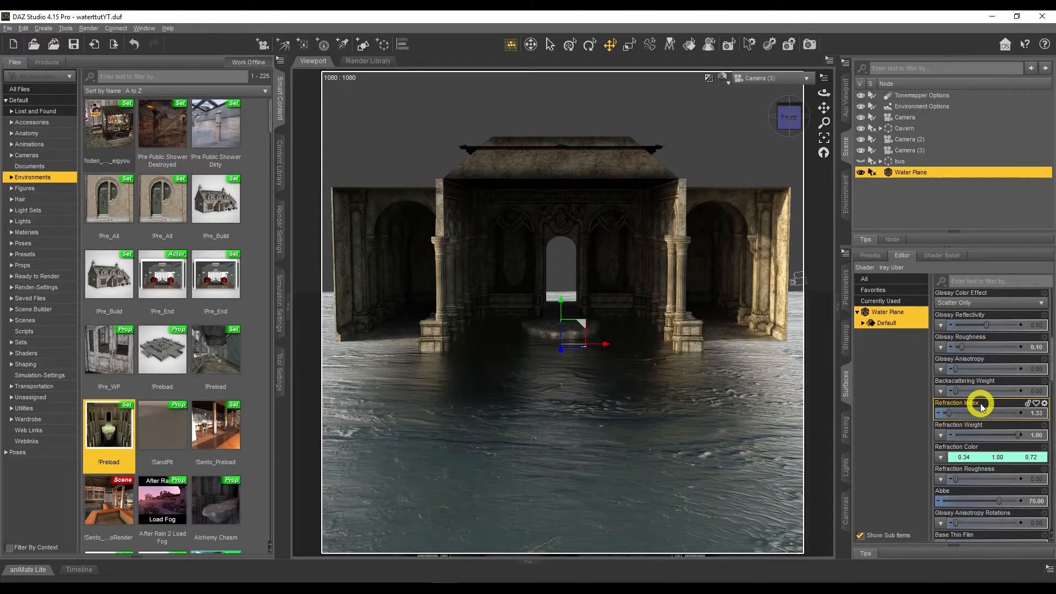
{"action": "scroll", "coordinate": [980, 404], "scroll_direction": "down", "scroll_amount": 10}
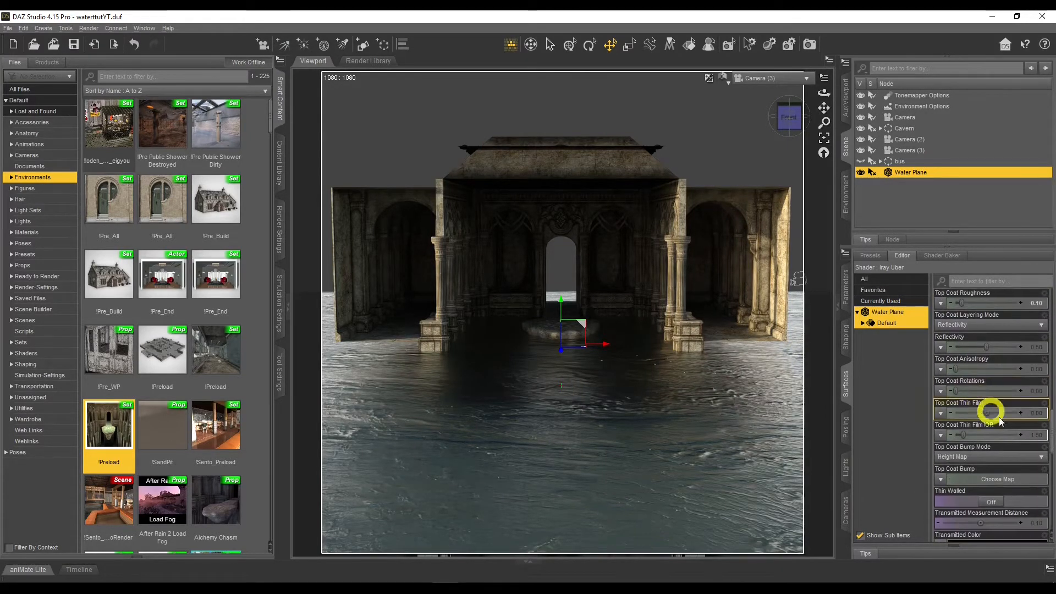
{"action": "left_click", "coordinate": [1037, 433]}
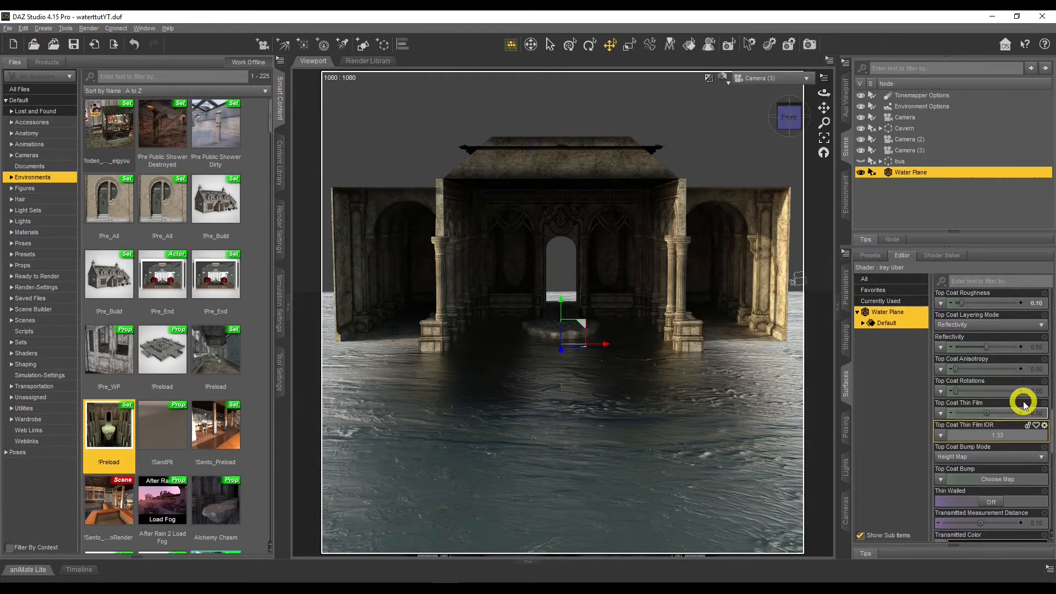
{"action": "type", "text": "1.33"}
{"action": "key", "text": "Return"}
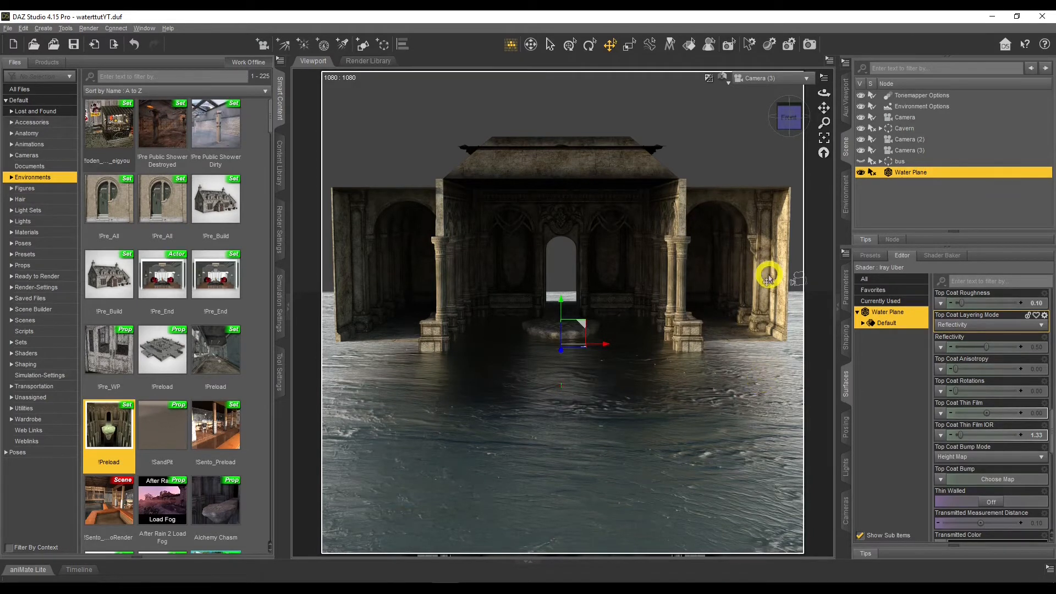
Step: Inspect the water through Camera and Camera (2), and return the viewport to Camera
{"action": "left_click", "coordinate": [755, 78]}
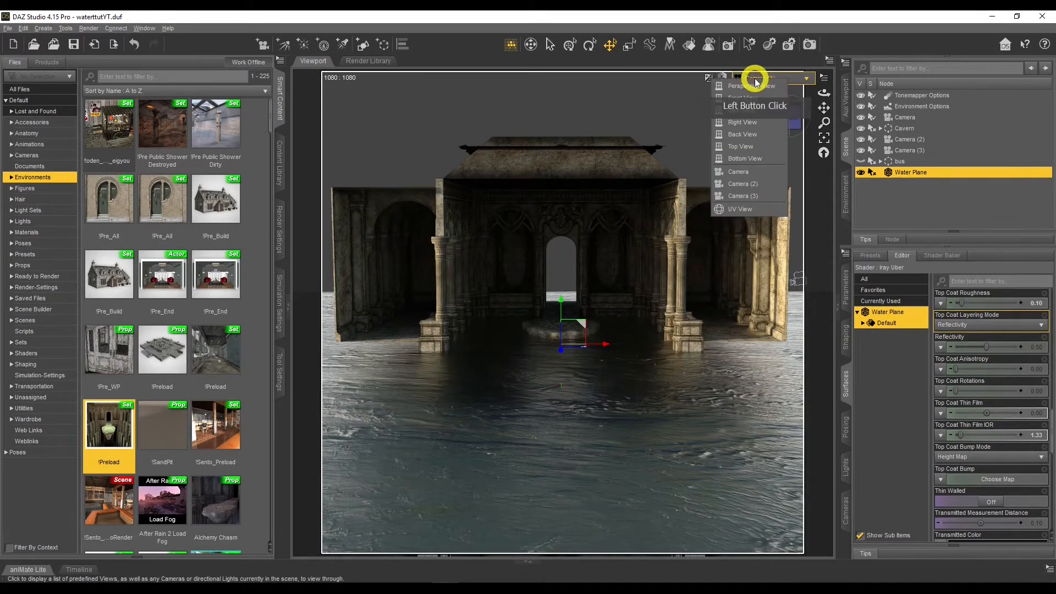
{"action": "left_click", "coordinate": [748, 171]}
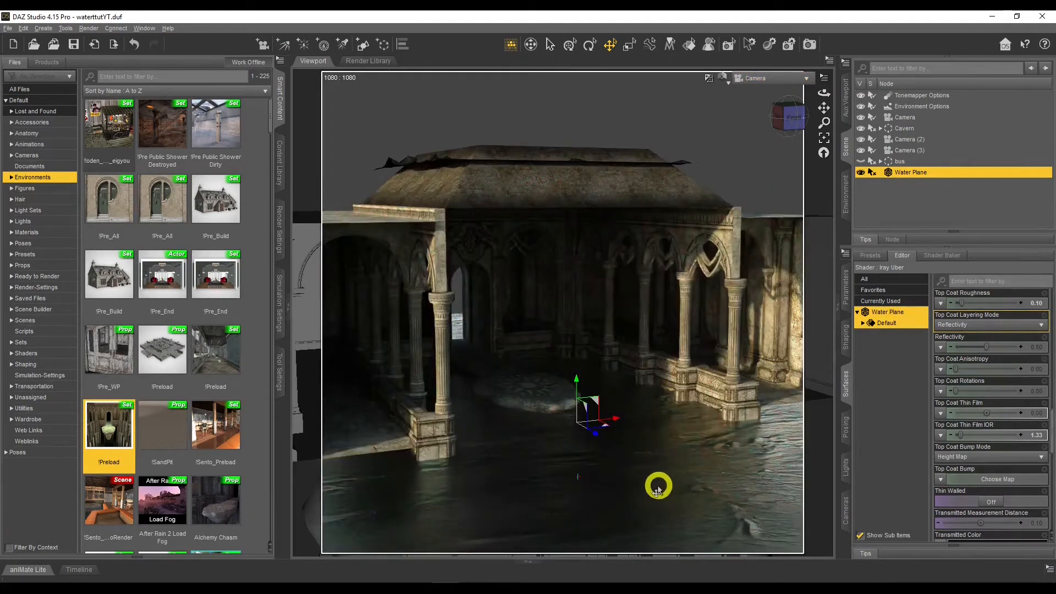
{"action": "left_click", "coordinate": [773, 78]}
{"action": "left_click", "coordinate": [781, 184]}
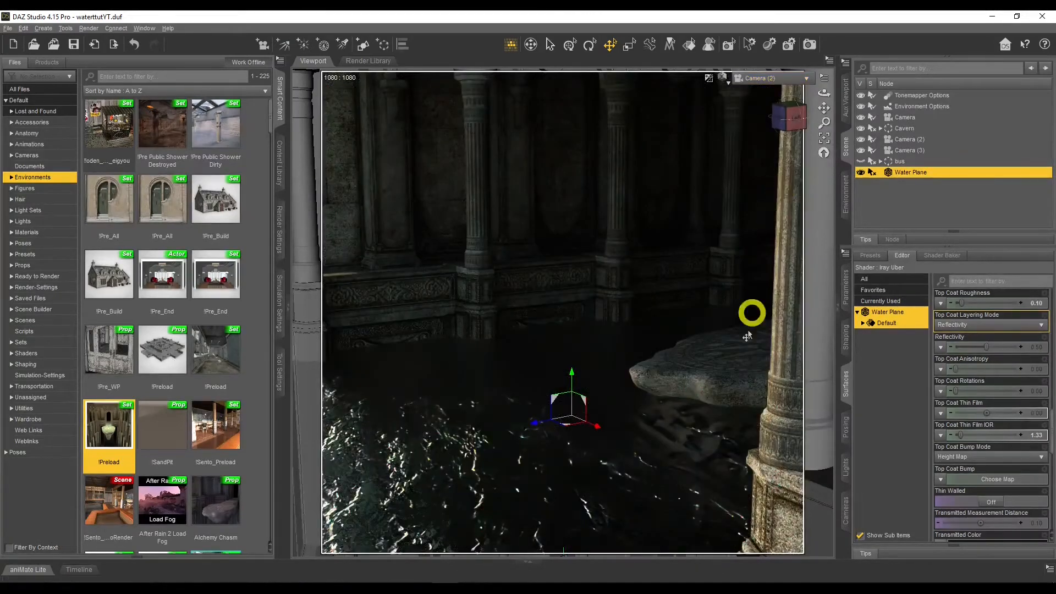
{"action": "left_click", "coordinate": [760, 79]}
{"action": "left_click", "coordinate": [755, 175]}
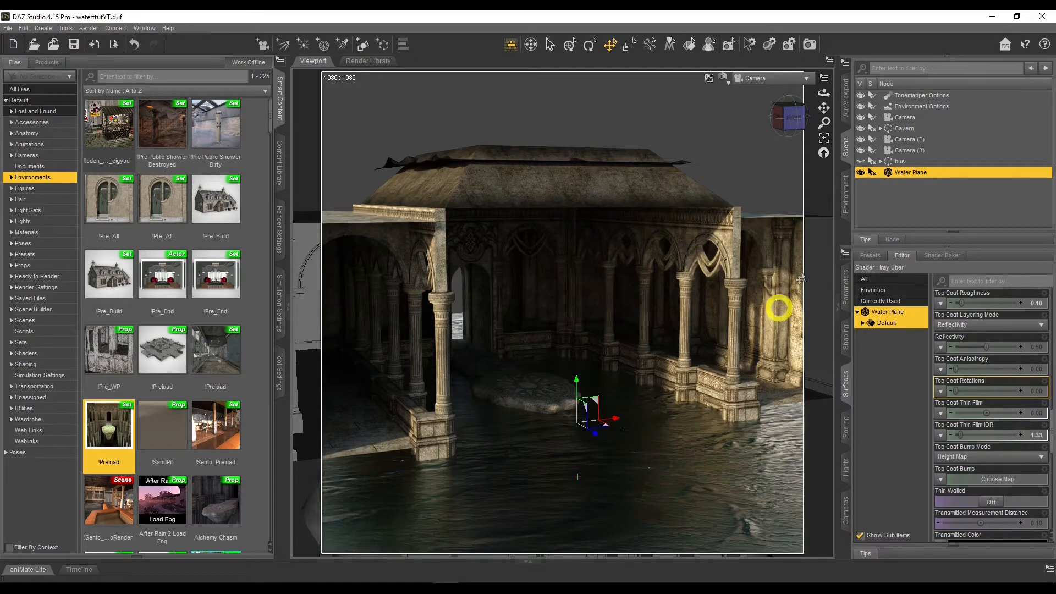
Step: Set the Dome Rotation in the environment render settings to about 268.34
{"action": "left_click", "coordinate": [279, 231]}
{"action": "left_click", "coordinate": [180, 276]}
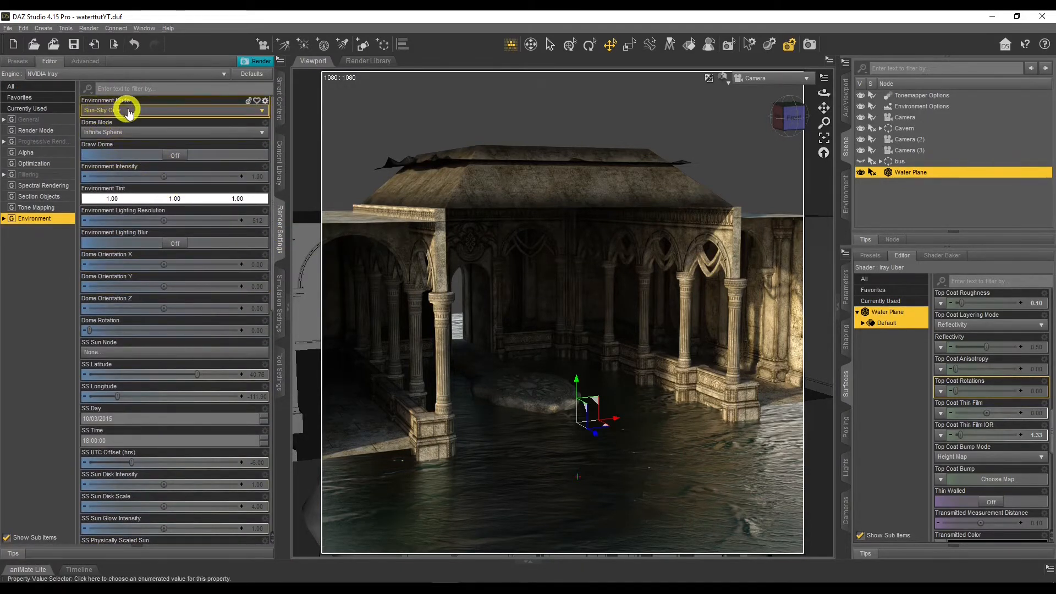
{"action": "left_click", "coordinate": [105, 329]}
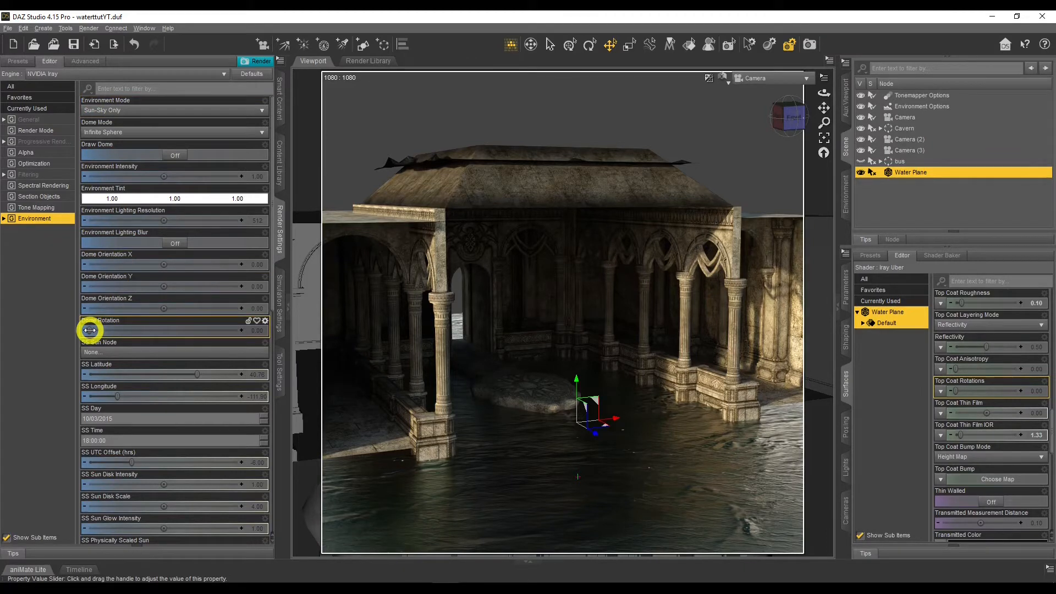
{"action": "left_click_drag", "start_coordinate": [89, 330], "coordinate": [200, 328]}
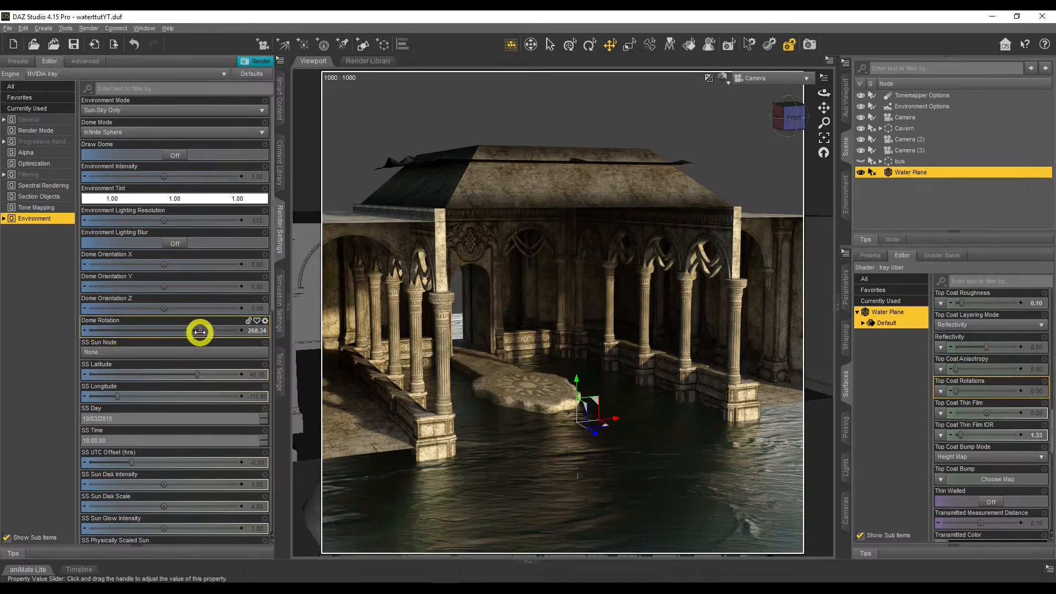
Step: Set the SS Sun Disk Intensity in the environment render settings to 3
{"action": "scroll", "coordinate": [214, 361], "scroll_direction": "down", "scroll_amount": 3}
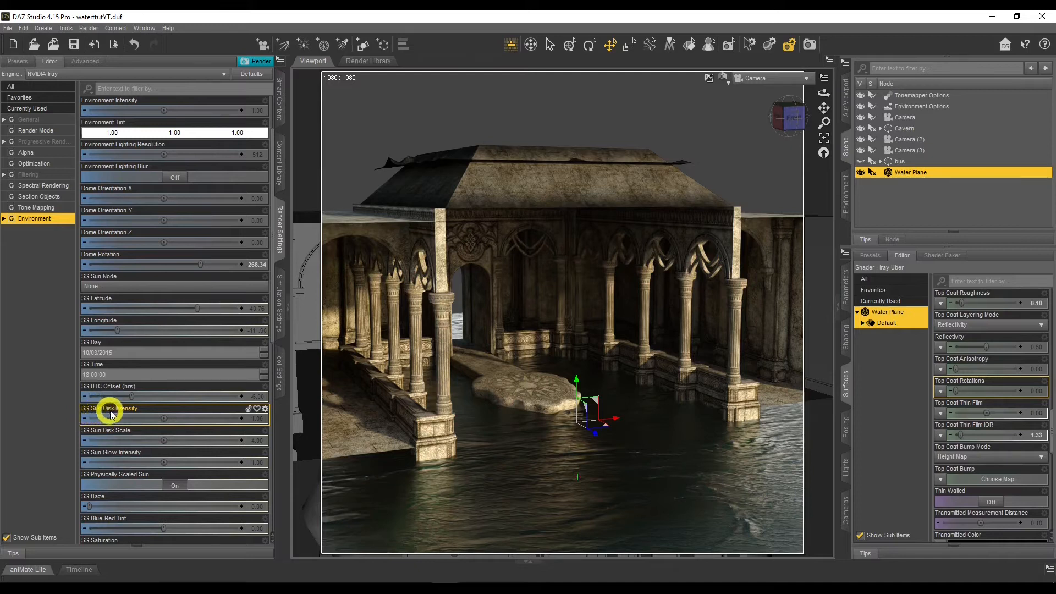
{"action": "left_click", "coordinate": [262, 420]}
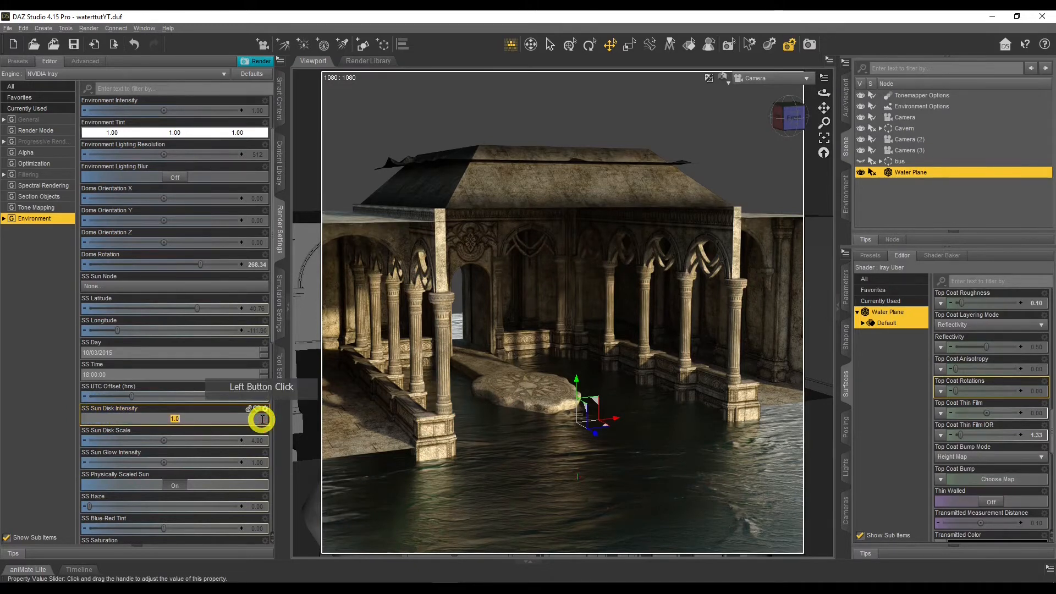
{"action": "key", "text": "Return"}
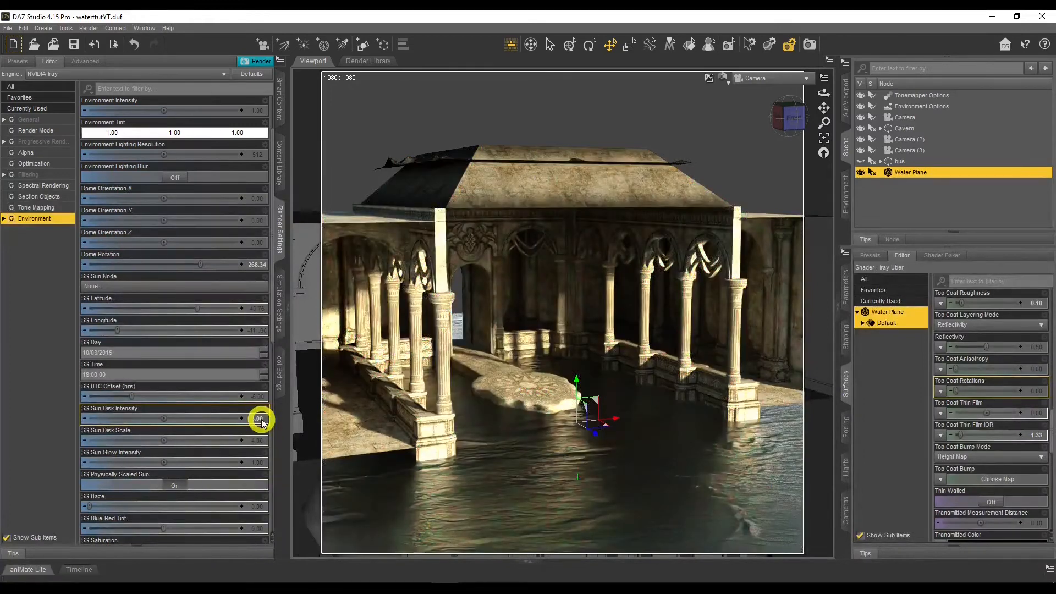
Step: Check how the sunlit water looks through Camera (2), and return the viewport to Camera
{"action": "left_click", "coordinate": [770, 78]}
{"action": "left_click", "coordinate": [786, 188]}
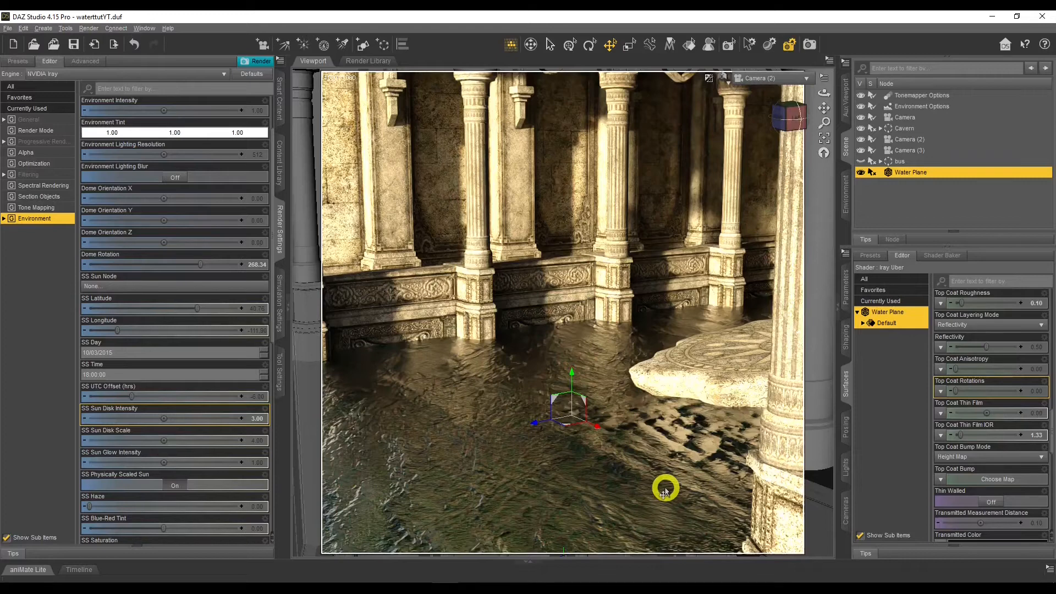
{"action": "left_click", "coordinate": [761, 87]}
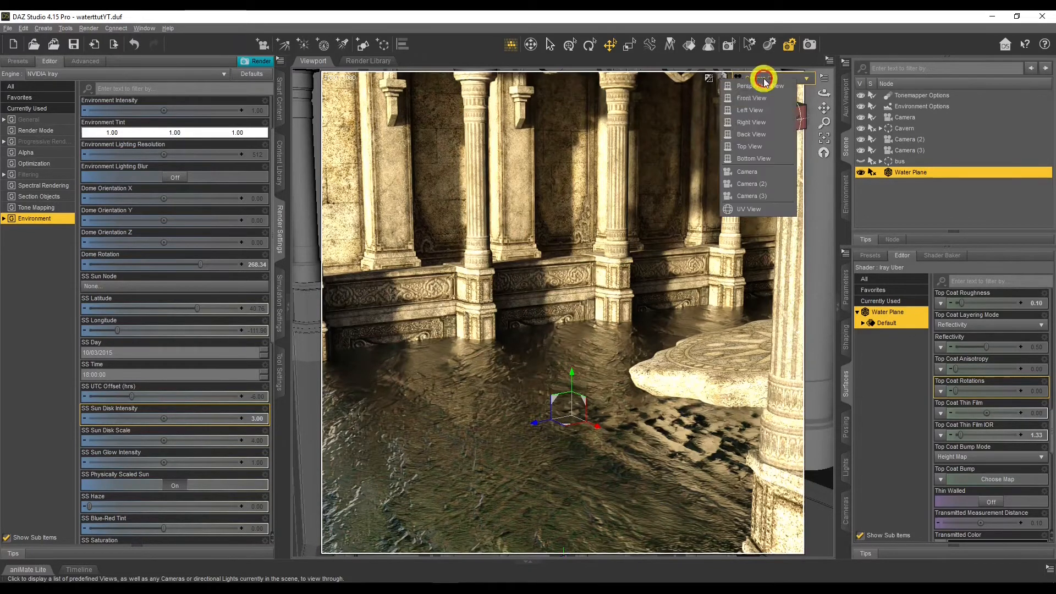
{"action": "left_click", "coordinate": [777, 167]}
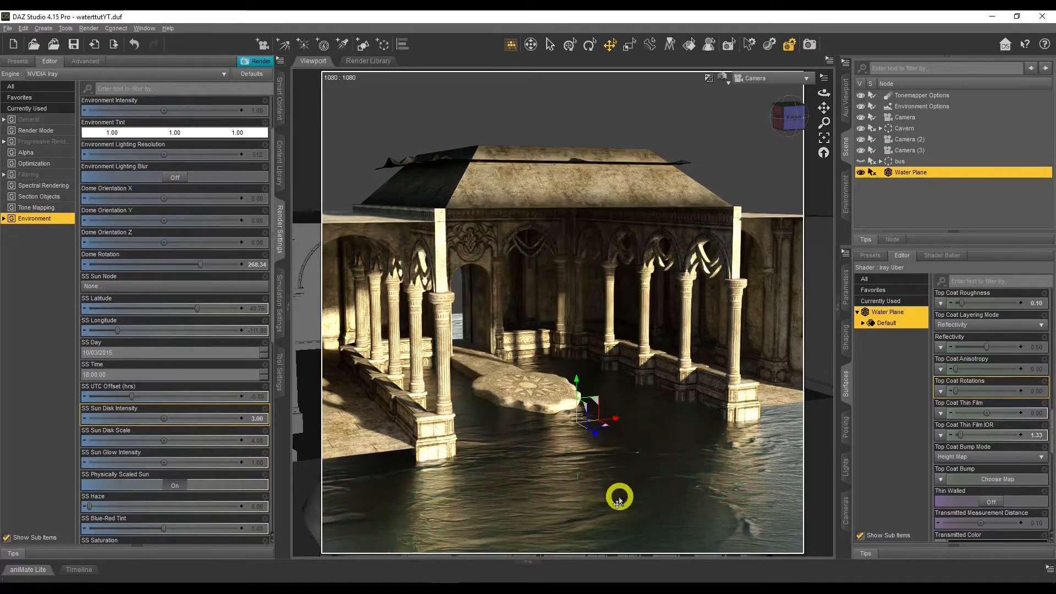
Step: Set the Vertical Tiles of the Water Plane's surface to 2
{"action": "scroll", "coordinate": [997, 431], "scroll_direction": "down", "scroll_amount": 10}
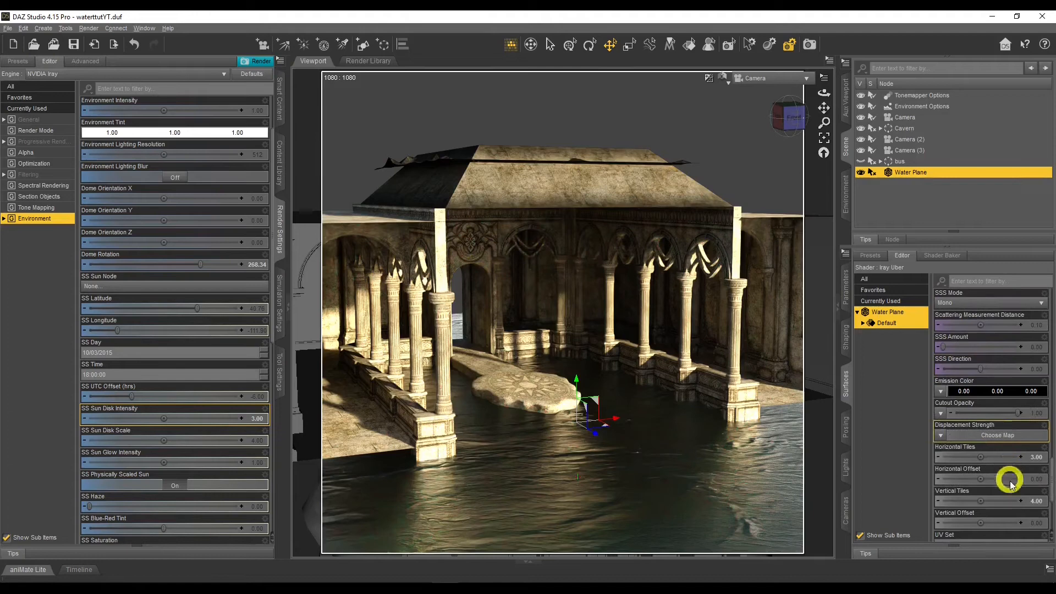
{"action": "left_click", "coordinate": [1037, 500]}
{"action": "type", "text": "2"}
{"action": "key", "text": "Return"}
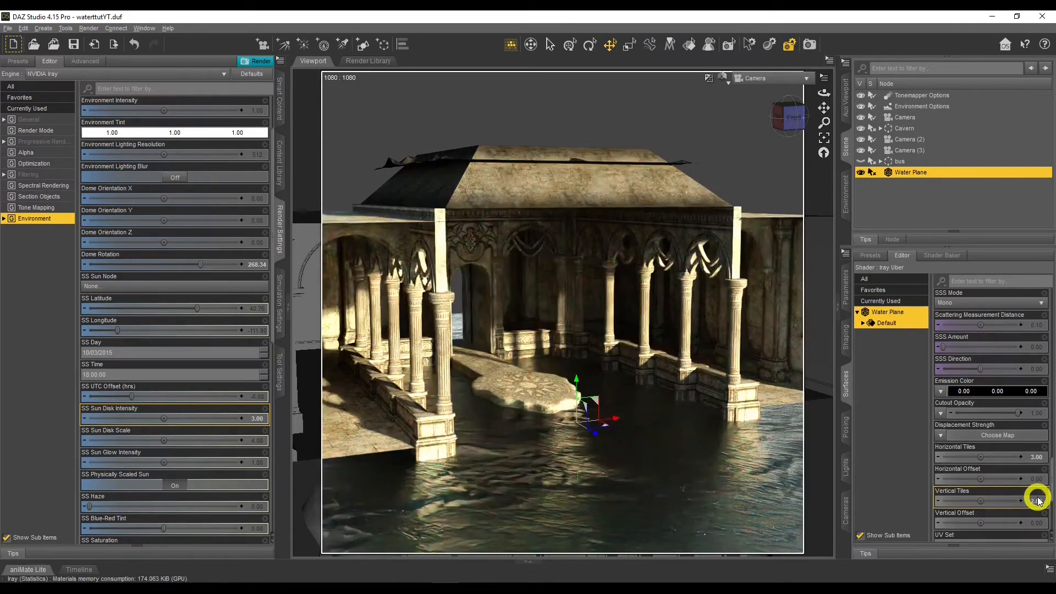
Step: View the scene through Camera (2) and set the Water Plane's Horizontal Tiles to 1 and Vertical Tiles to 3
{"action": "left_click", "coordinate": [770, 78]}
{"action": "left_click", "coordinate": [786, 188]}
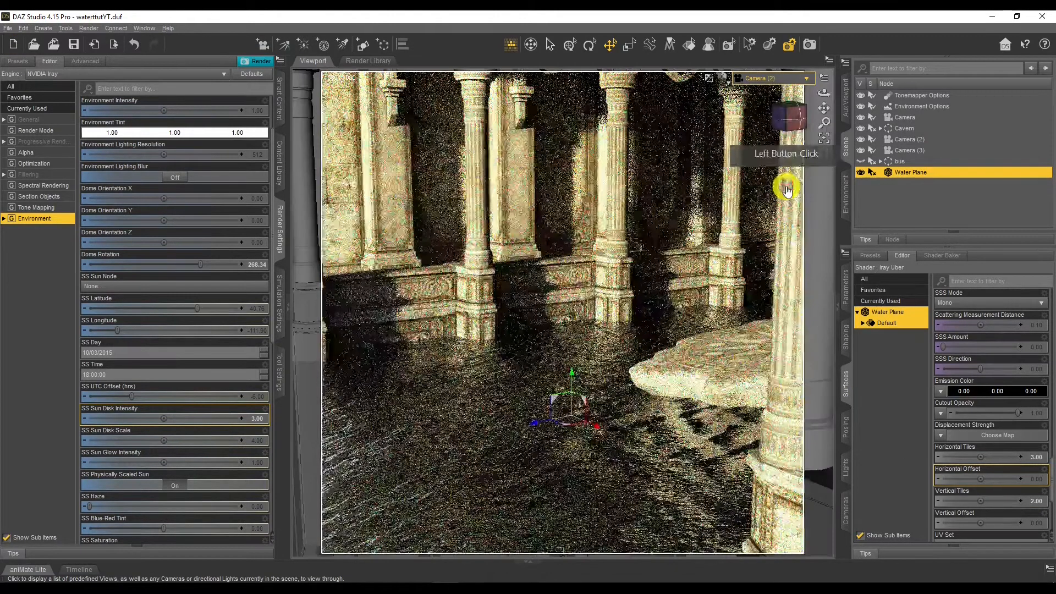
{"action": "left_click", "coordinate": [1037, 457]}
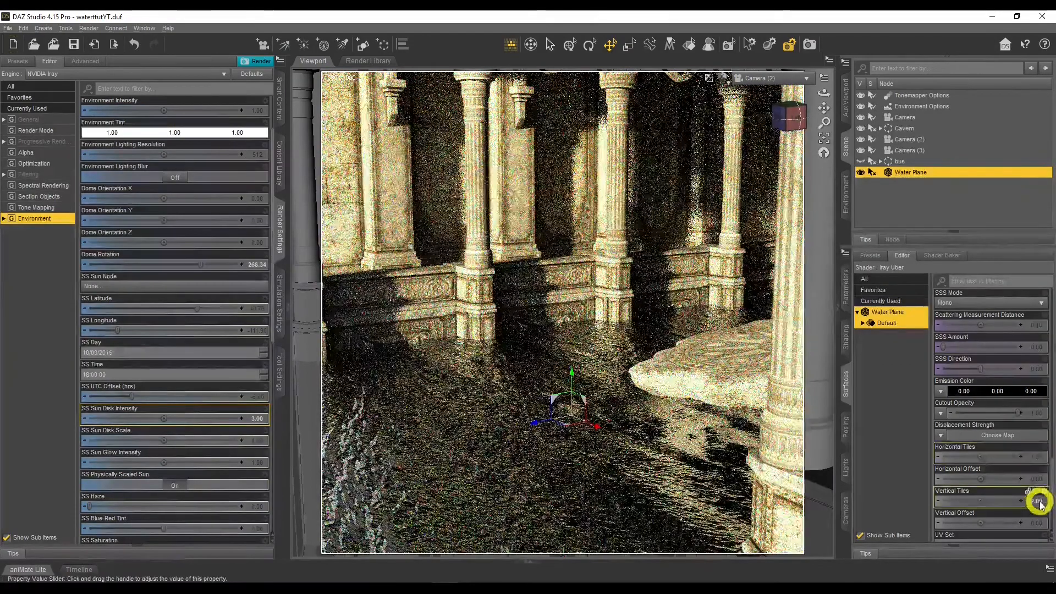
{"action": "left_click", "coordinate": [1038, 502]}
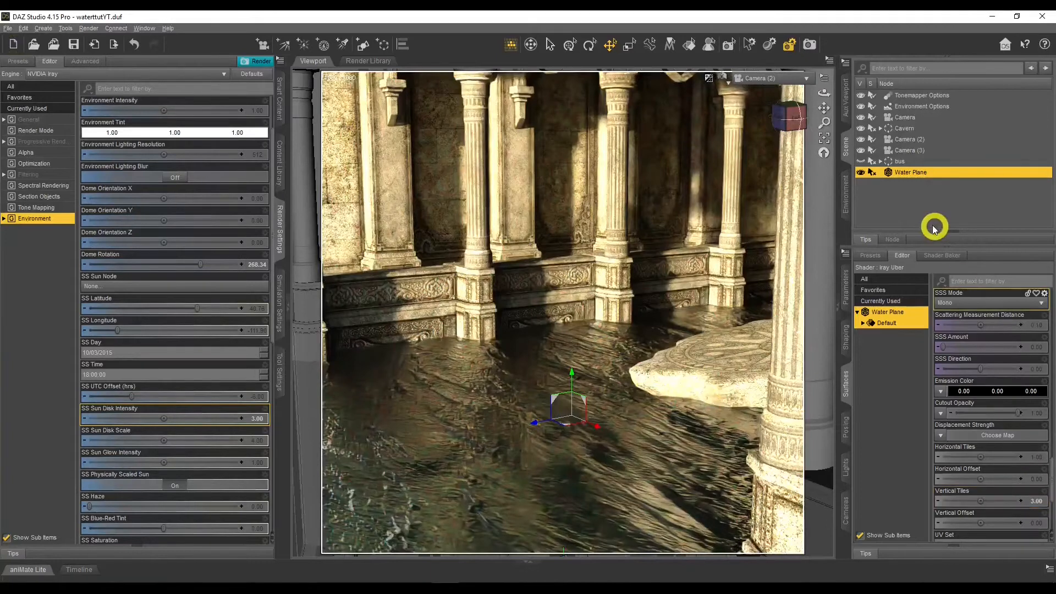
Step: Return the viewport to Camera and set the Horizontal Tiles of the Water Plane's surface to 1.5
{"action": "left_click", "coordinate": [753, 79]}
{"action": "left_click", "coordinate": [770, 171]}
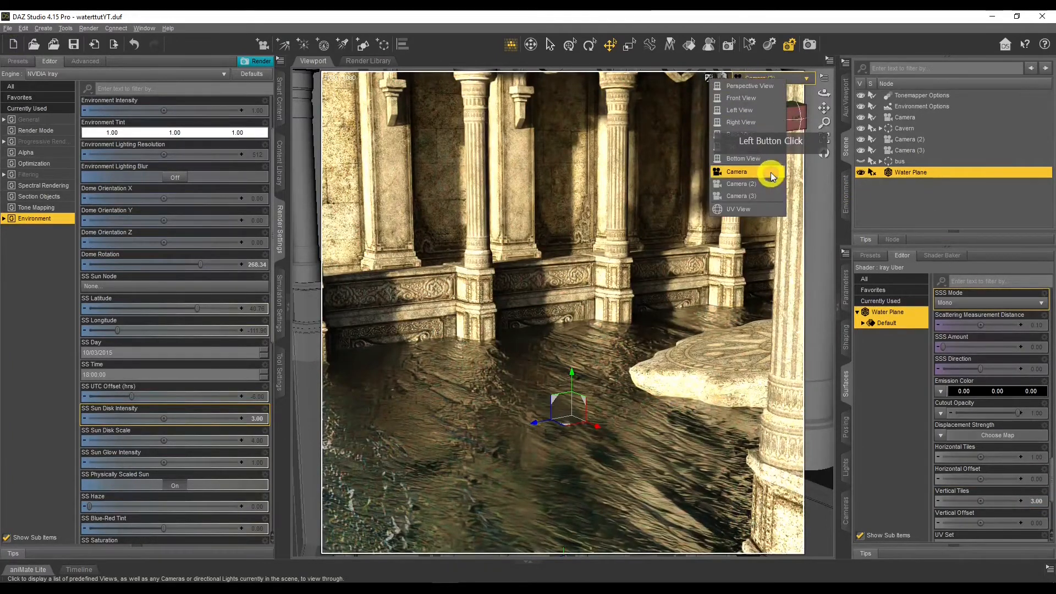
{"action": "left_click", "coordinate": [1043, 457]}
{"action": "type", "text": "1.5"}
{"action": "key", "text": "Return"}
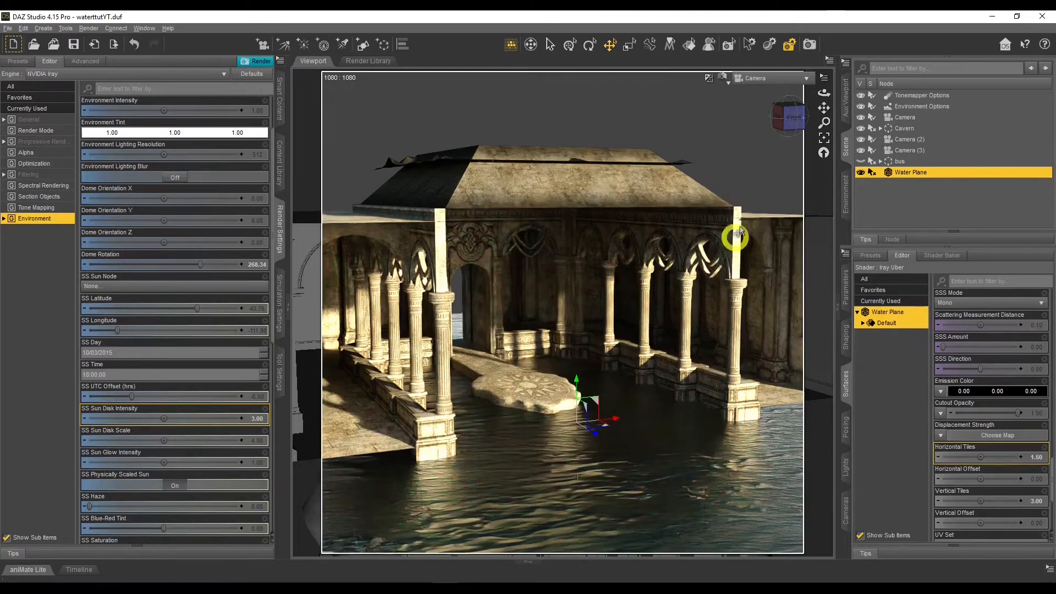
Step: Examine the retiled water ripples through Camera (2), and return the viewport to Camera
{"action": "left_click", "coordinate": [757, 91]}
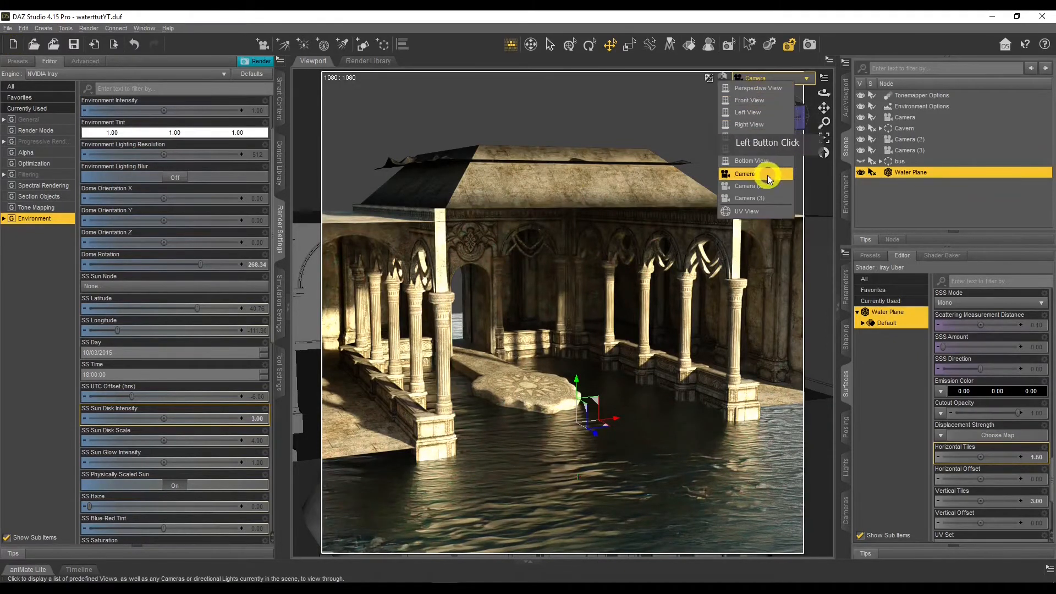
{"action": "left_click", "coordinate": [767, 172]}
{"action": "left_click", "coordinate": [773, 77]}
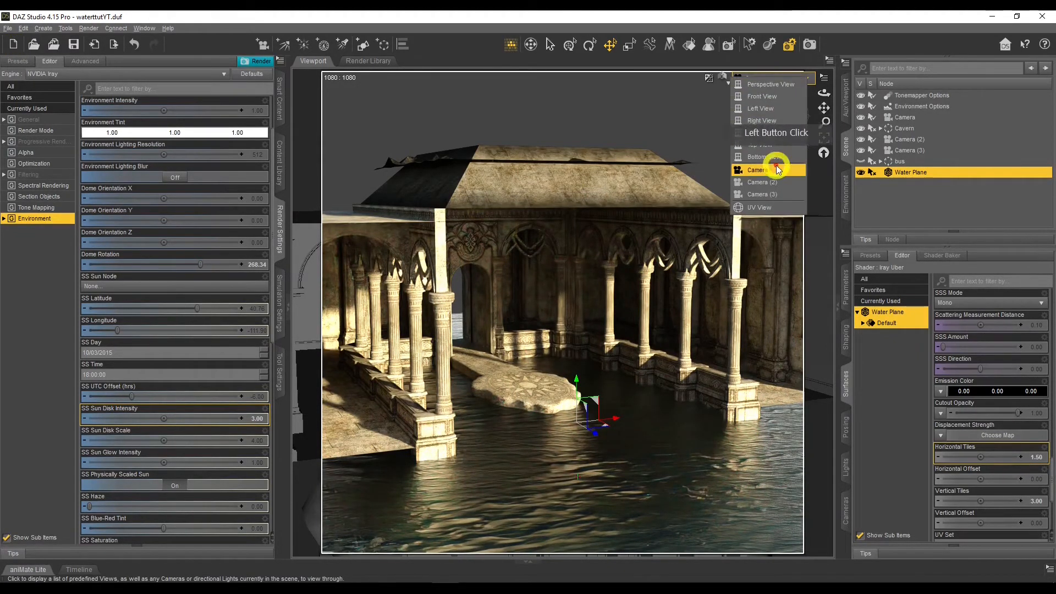
{"action": "left_click", "coordinate": [777, 175]}
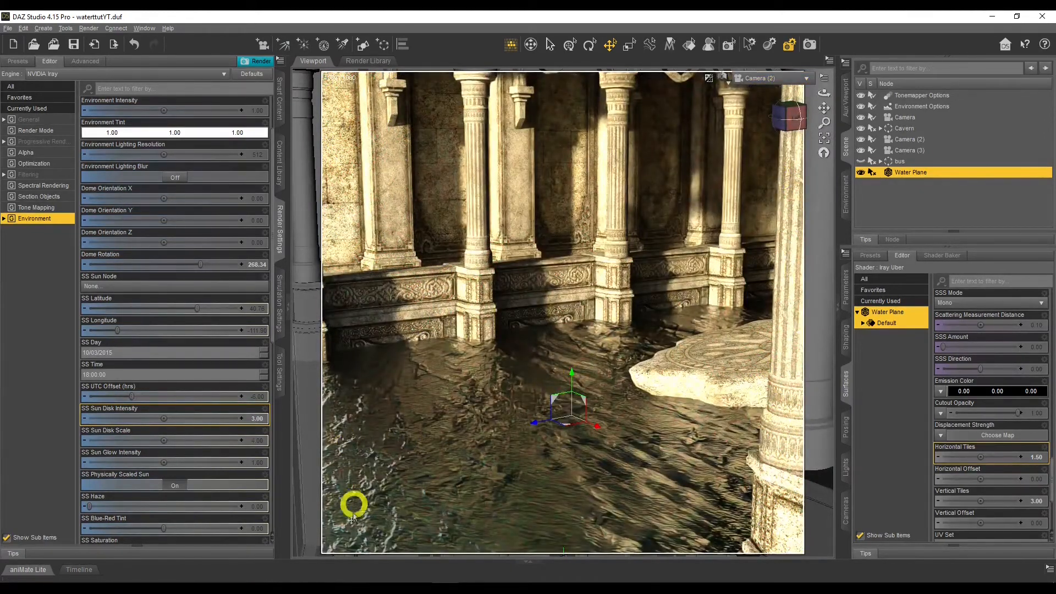
{"action": "left_click", "coordinate": [1033, 499]}
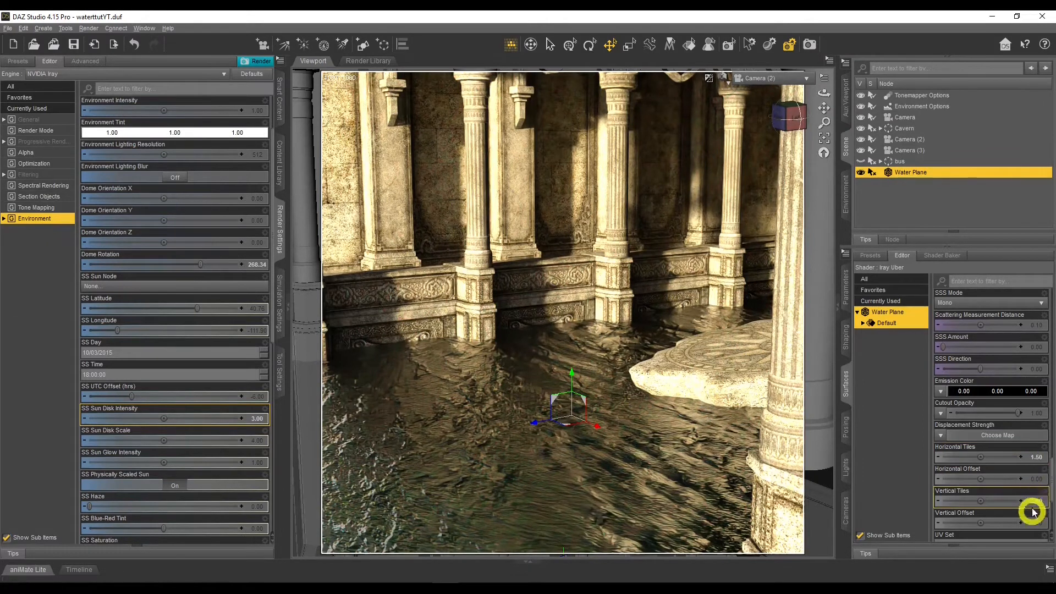
{"action": "left_click", "coordinate": [762, 80]}
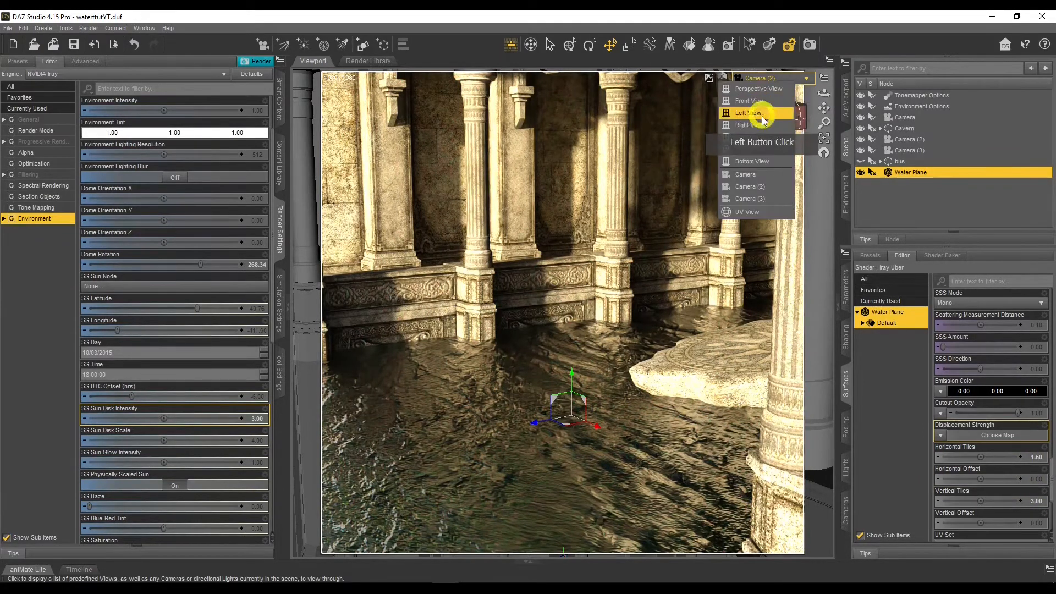
{"action": "left_click", "coordinate": [763, 175]}
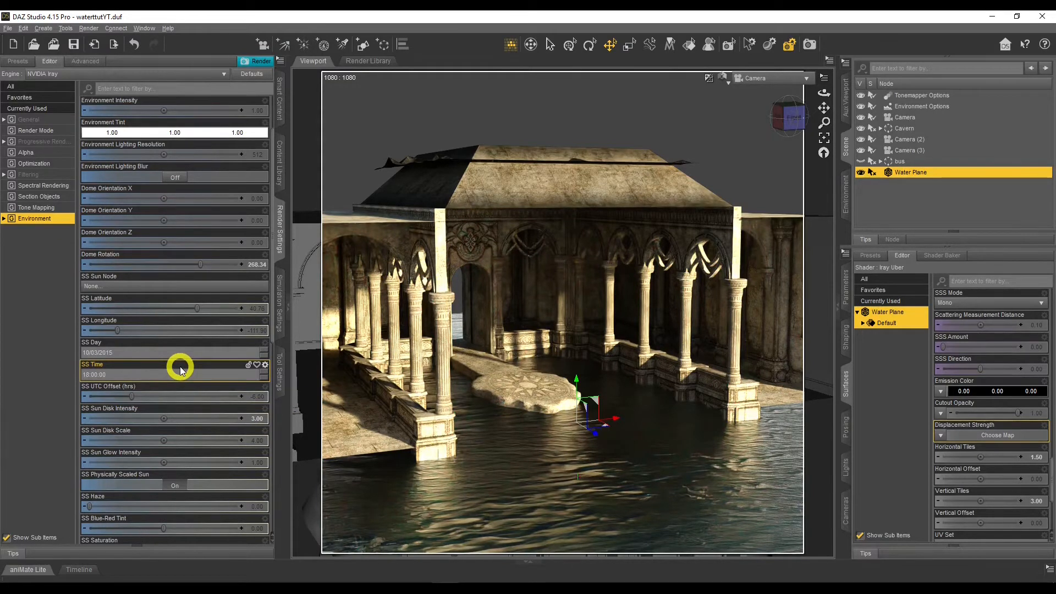
Step: Change the Environment Mode in the render settings to Dome Only
{"action": "scroll", "coordinate": [180, 369], "scroll_direction": "up", "scroll_amount": 3}
{"action": "left_click", "coordinate": [140, 112]}
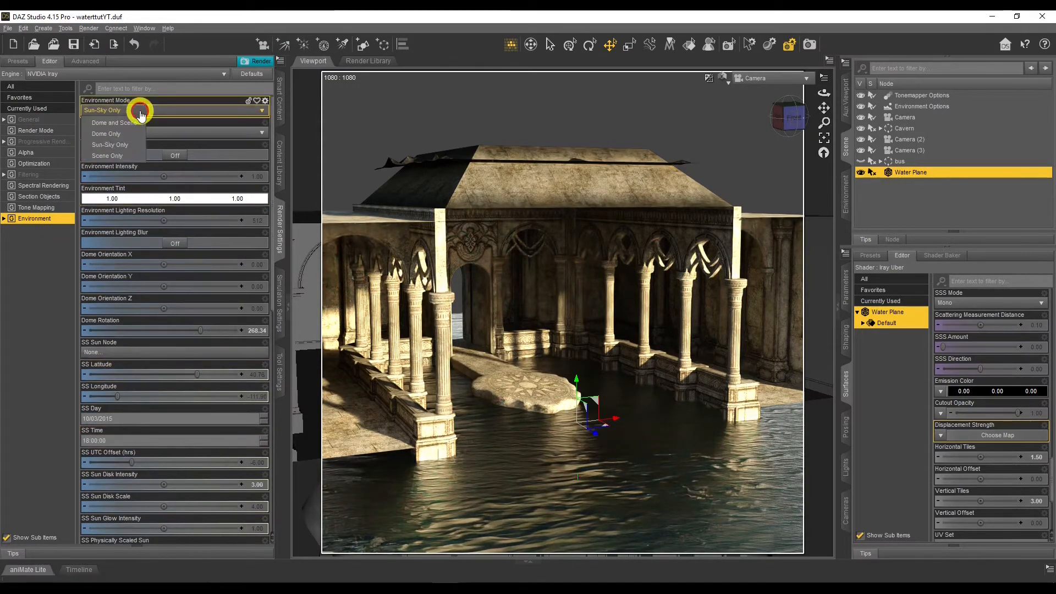
{"action": "left_click", "coordinate": [110, 133]}
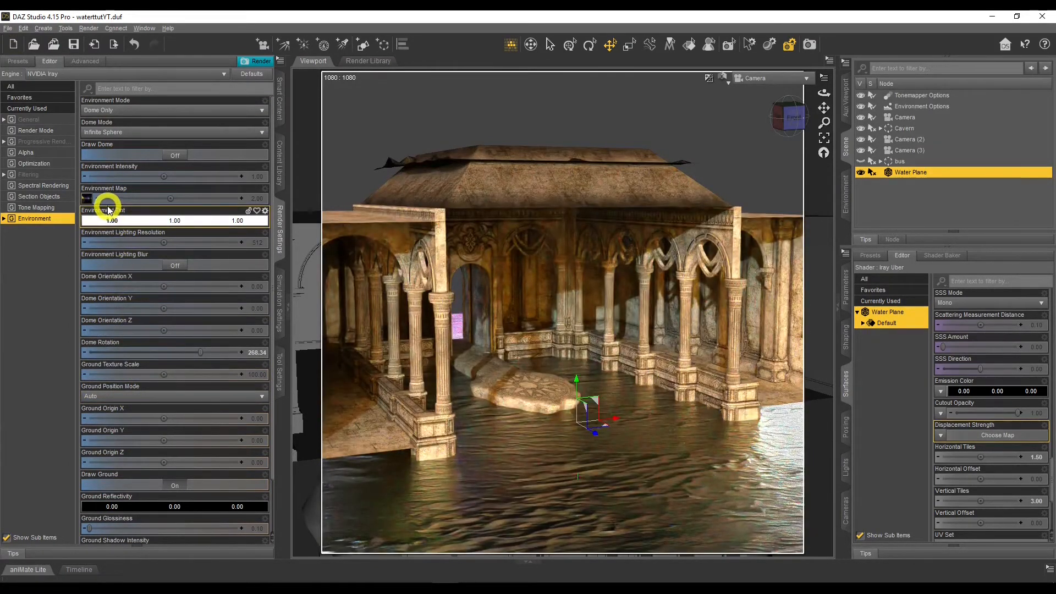
Step: Preview the image used as the Environment Map and check the list of available maps without changing it
{"action": "mouse_move", "coordinate": [88, 198]}
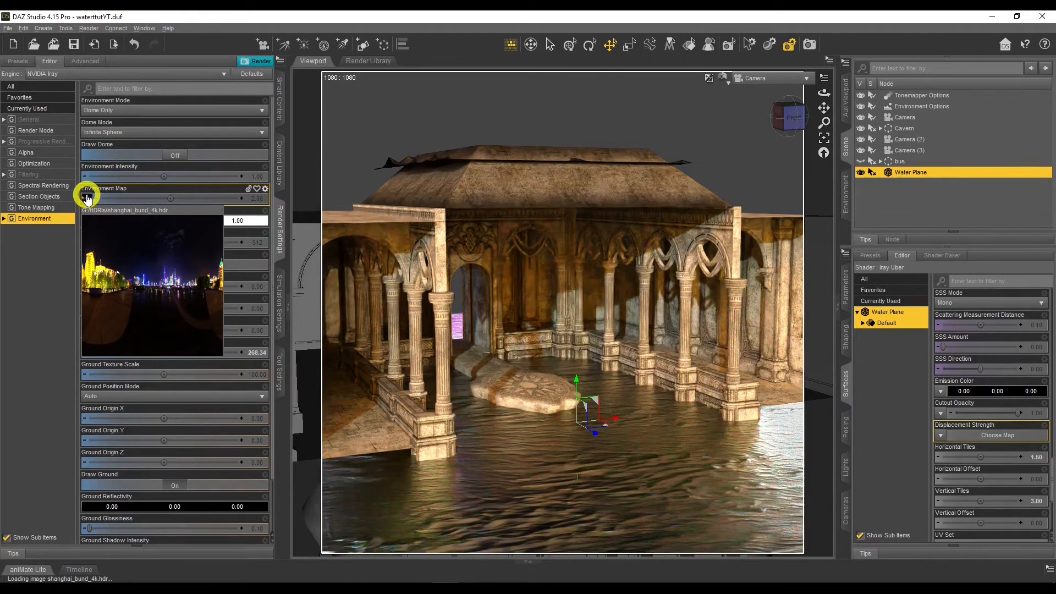
{"action": "left_click", "coordinate": [87, 197]}
{"action": "left_click", "coordinate": [35, 259]}
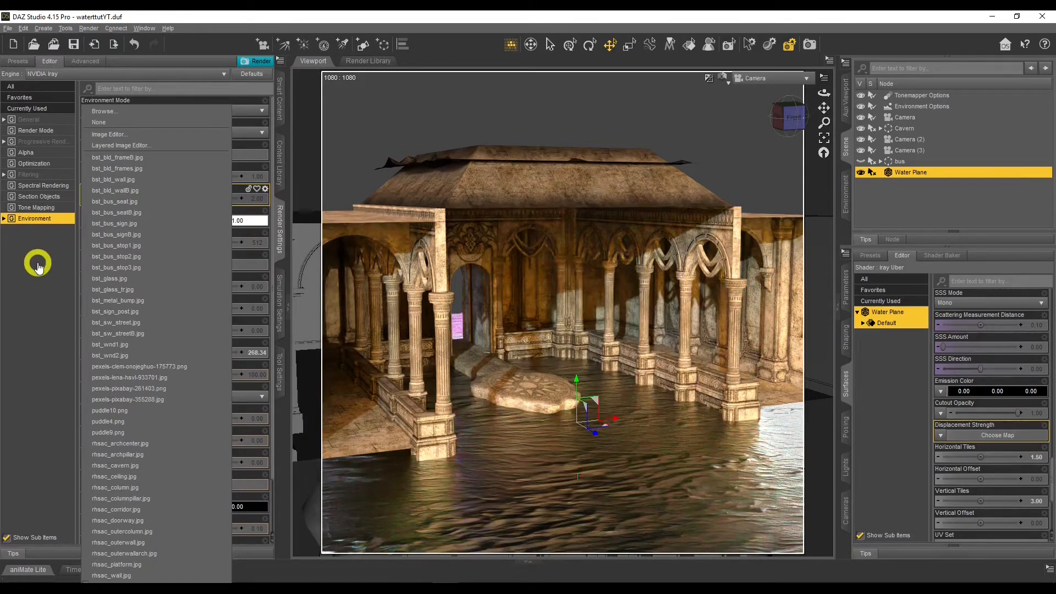
{"action": "left_click", "coordinate": [59, 218]}
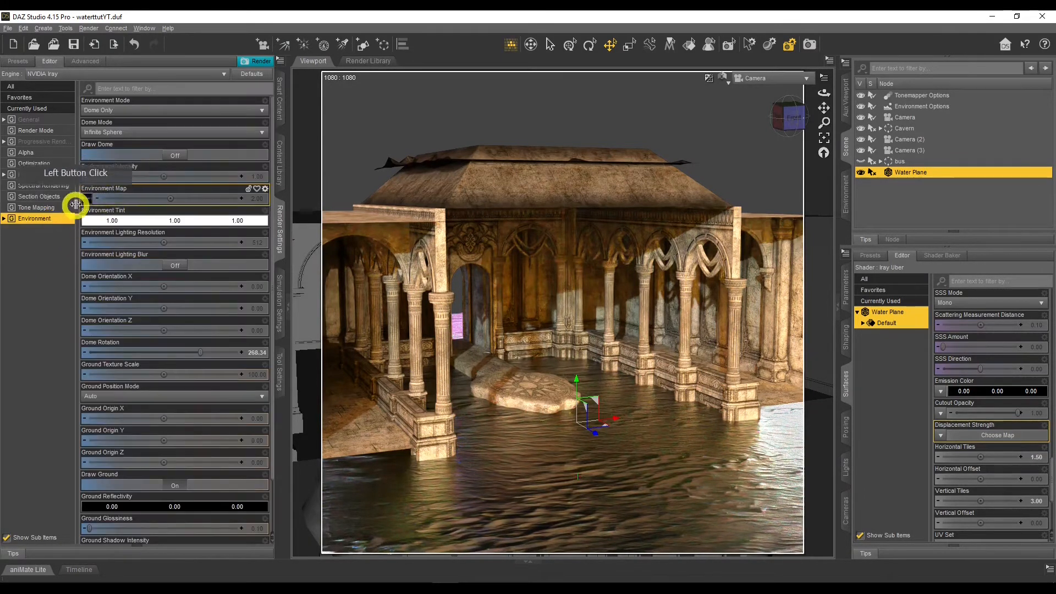
Step: Try a Dome Rotation of 207.23, compare the lit water through Camera (2), and return the viewport to Camera
{"action": "mouse_move", "coordinate": [86, 199]}
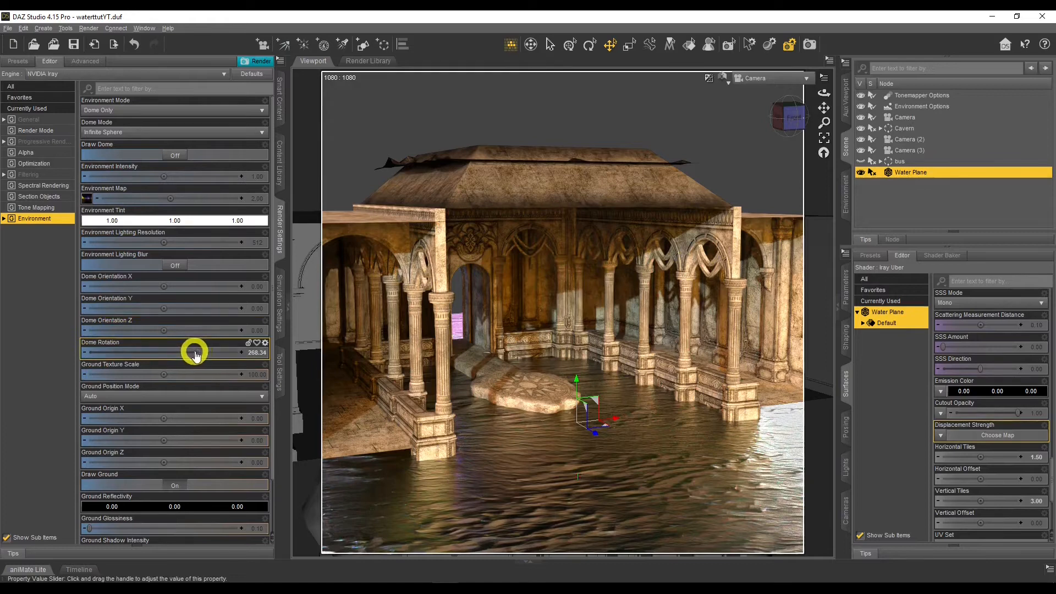
{"action": "left_click_drag", "start_coordinate": [201, 351], "coordinate": [198, 351]}
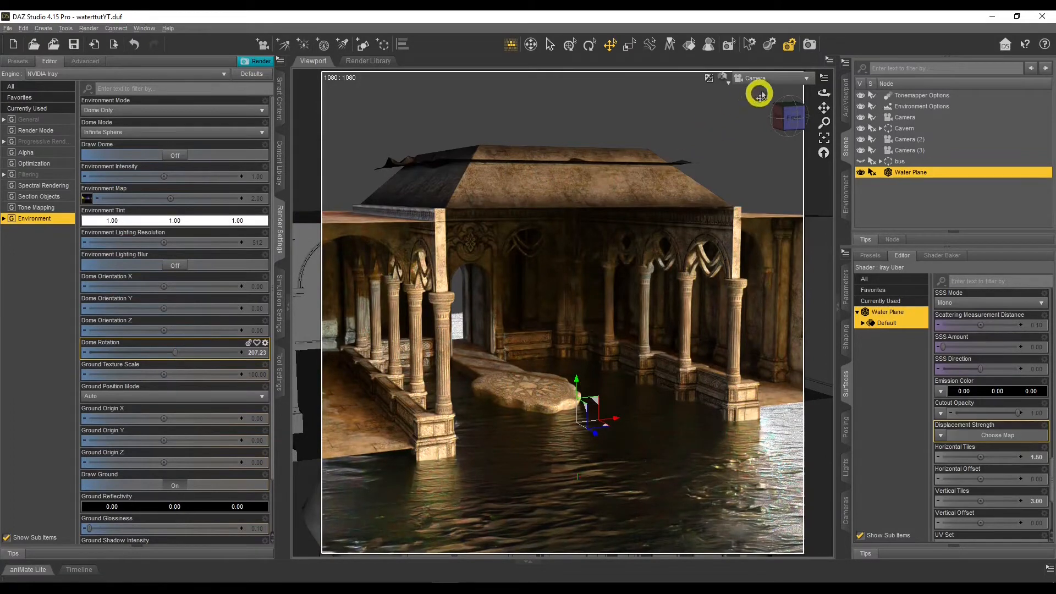
{"action": "left_click", "coordinate": [771, 78]}
{"action": "left_click", "coordinate": [787, 183]}
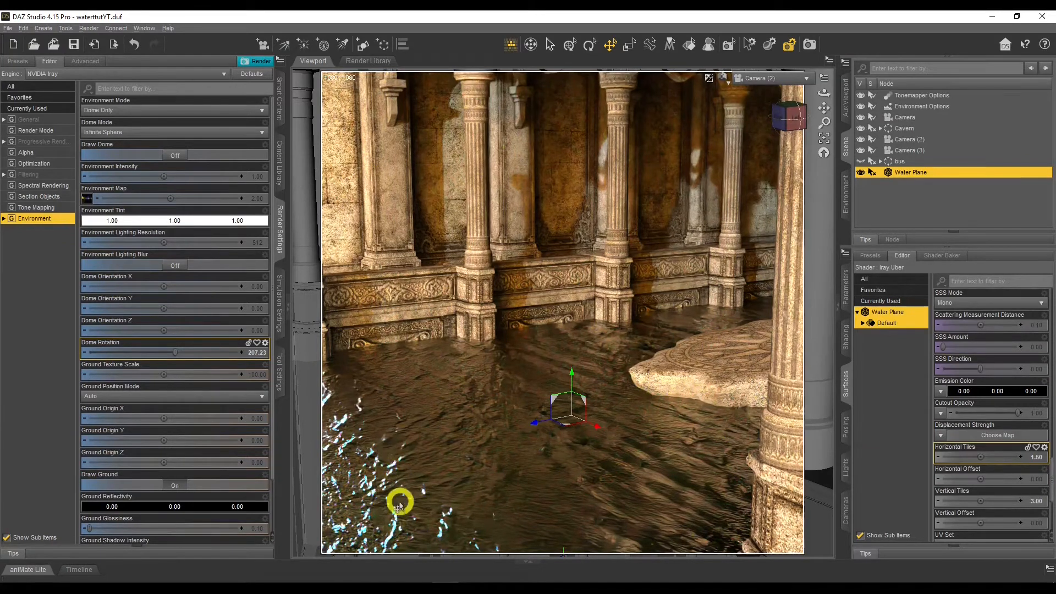
{"action": "left_click", "coordinate": [764, 79]}
{"action": "left_click", "coordinate": [778, 176]}
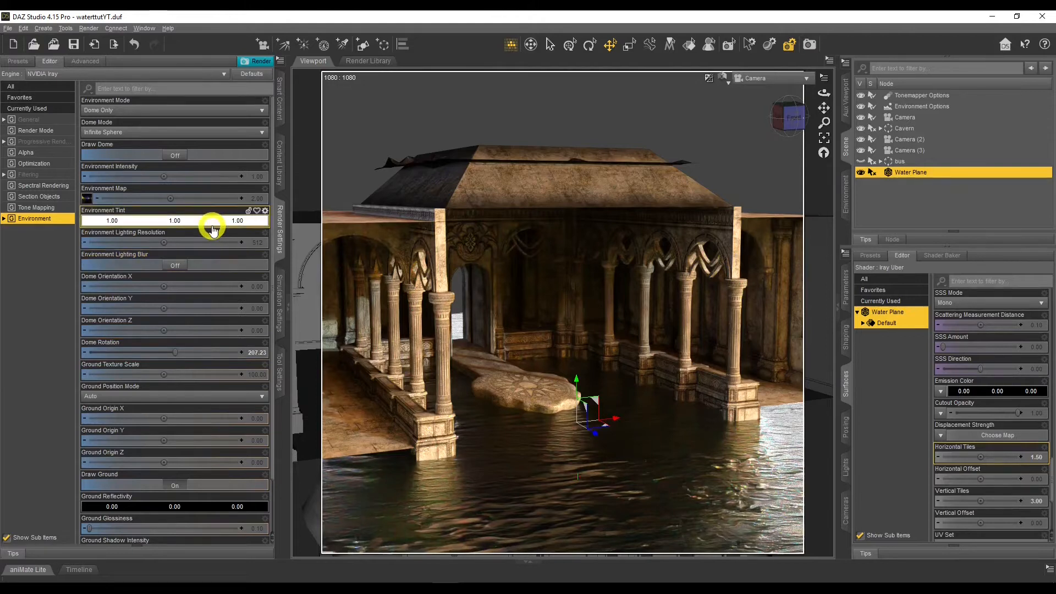
Step: Test the environment lighting at Dome Rotation values of 138.15 and 314.83, and settle on 224.50
{"action": "left_click_drag", "start_coordinate": [170, 354], "coordinate": [147, 353]}
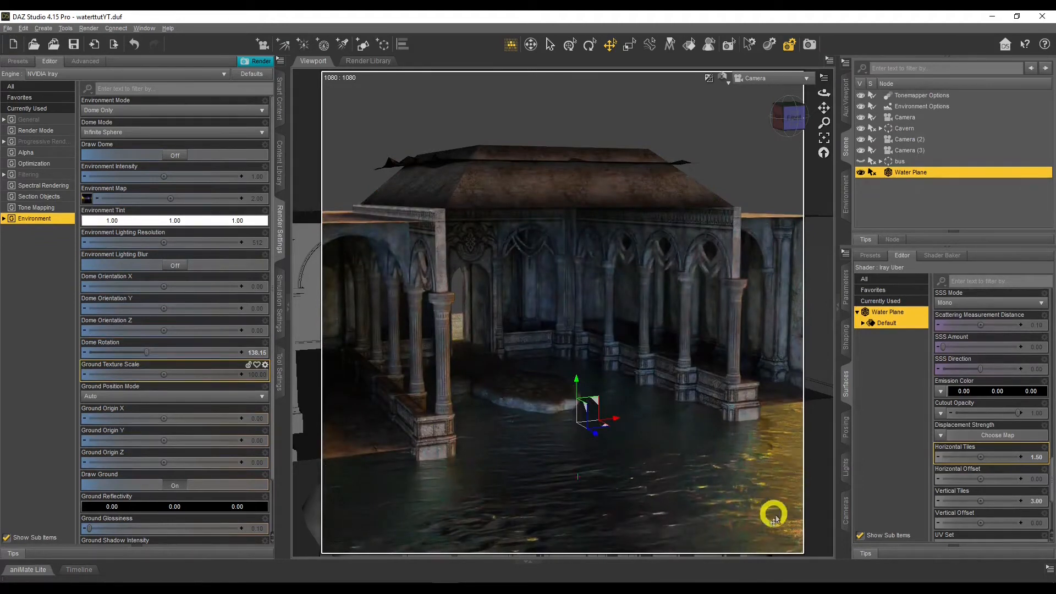
{"action": "left_click_drag", "start_coordinate": [145, 352], "coordinate": [220, 352]}
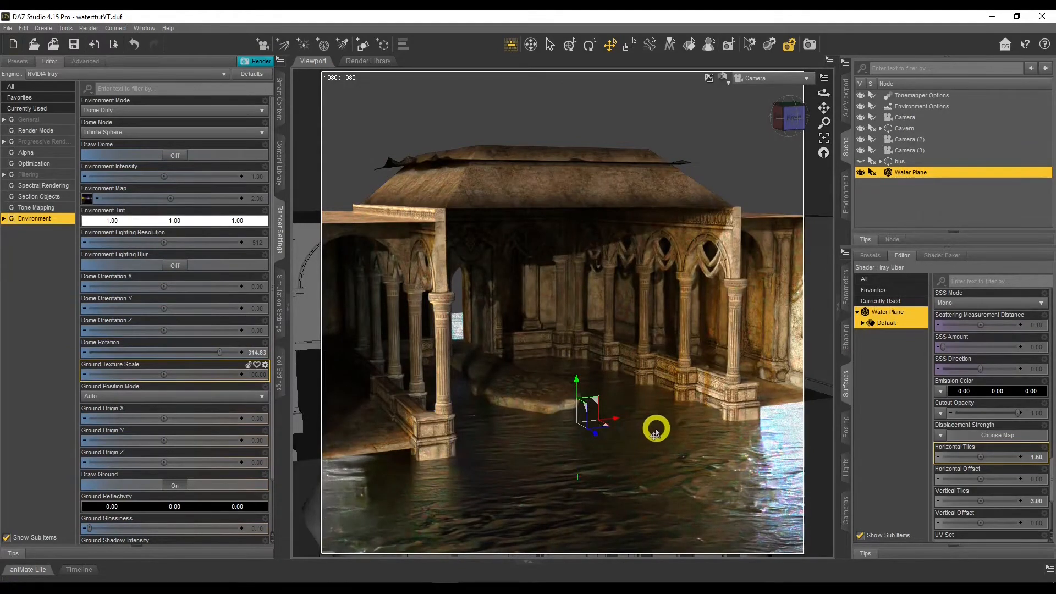
{"action": "left_click_drag", "start_coordinate": [220, 352], "coordinate": [182, 352]}
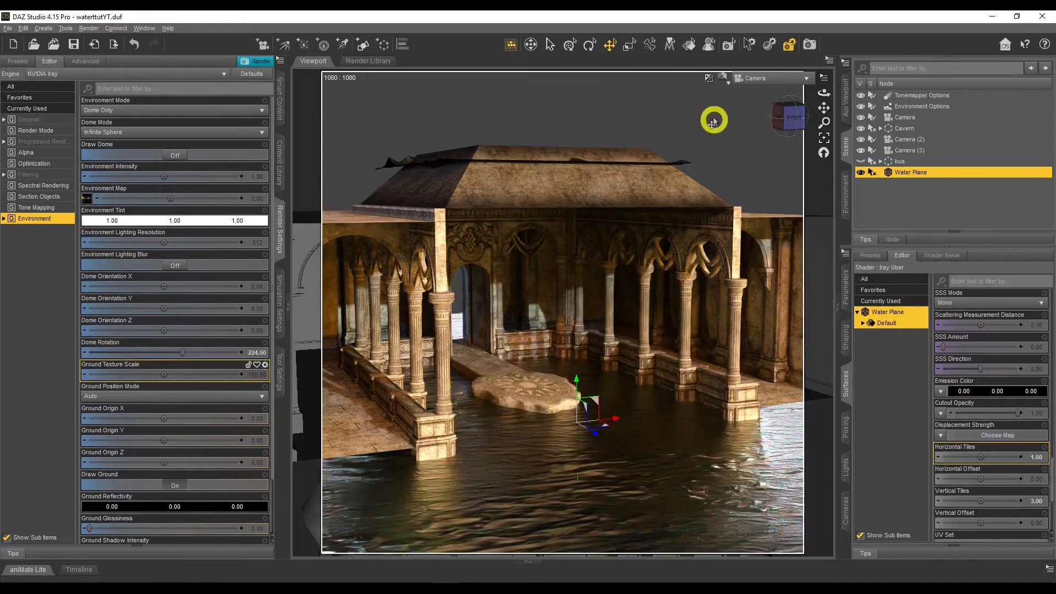
Step: Switch the viewport to Texture Shaded through Camera (3) and deselect the Water Plane
{"action": "left_click", "coordinate": [725, 80]}
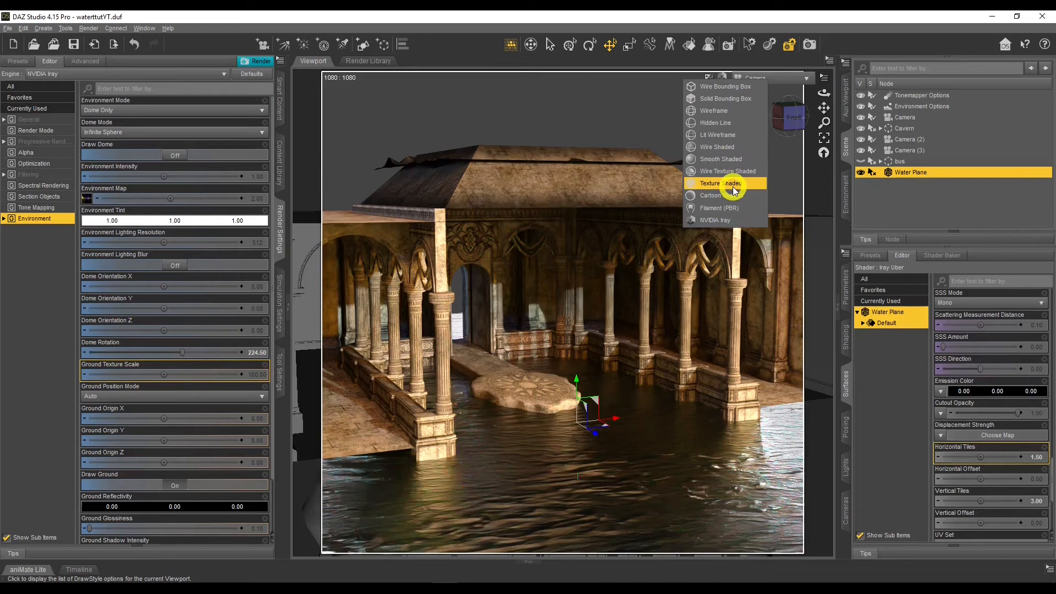
{"action": "left_click", "coordinate": [734, 190]}
{"action": "left_click", "coordinate": [766, 83]}
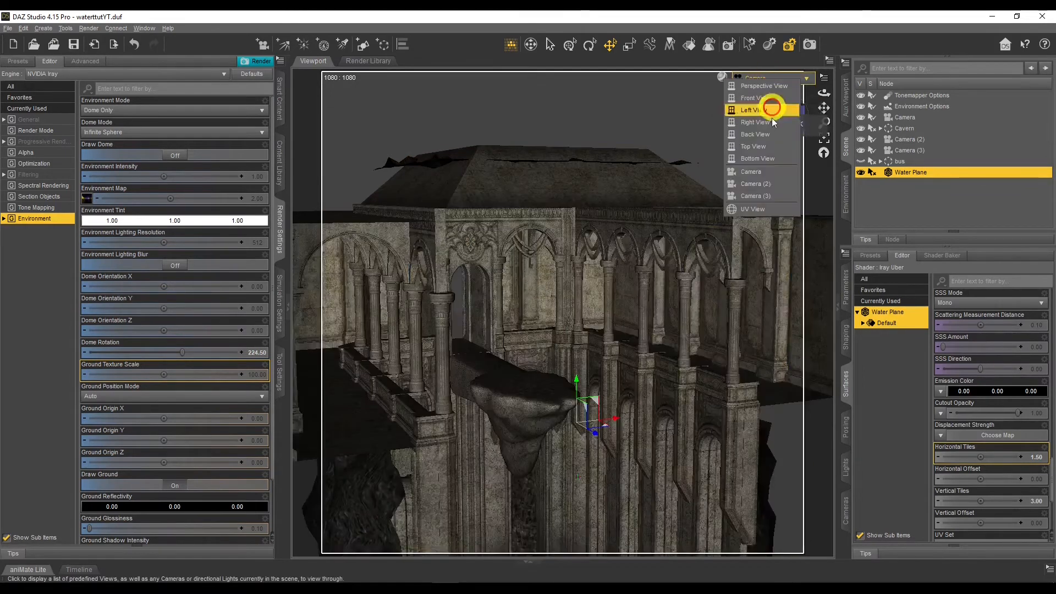
{"action": "left_click", "coordinate": [766, 196]}
{"action": "left_click", "coordinate": [933, 200]}
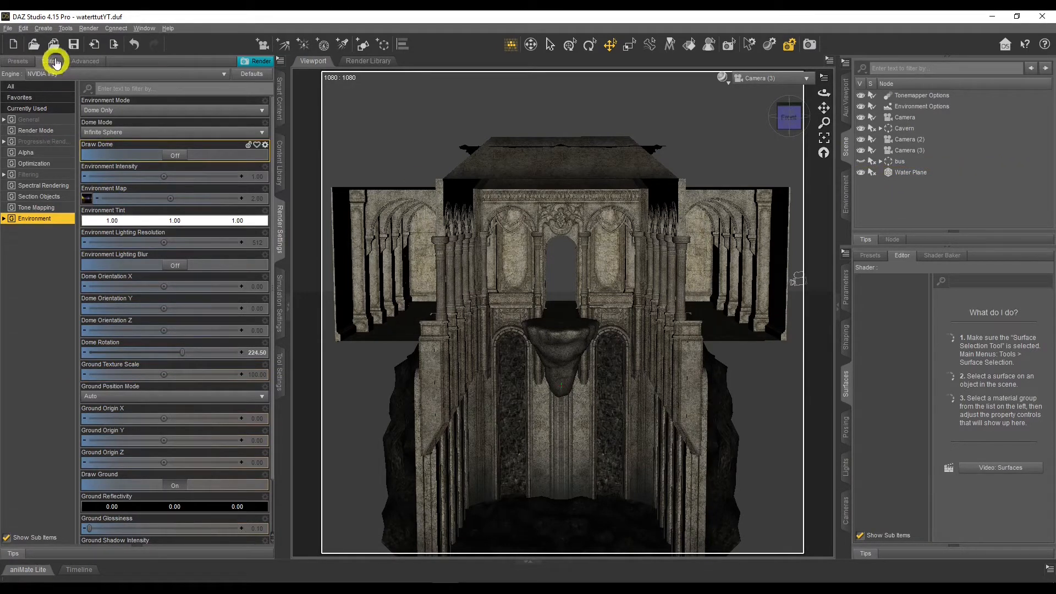
Step: Create a 1 m cube primitive at the World Center and rename it Water Cube
{"action": "left_click", "coordinate": [48, 32]}
{"action": "left_click", "coordinate": [78, 112]}
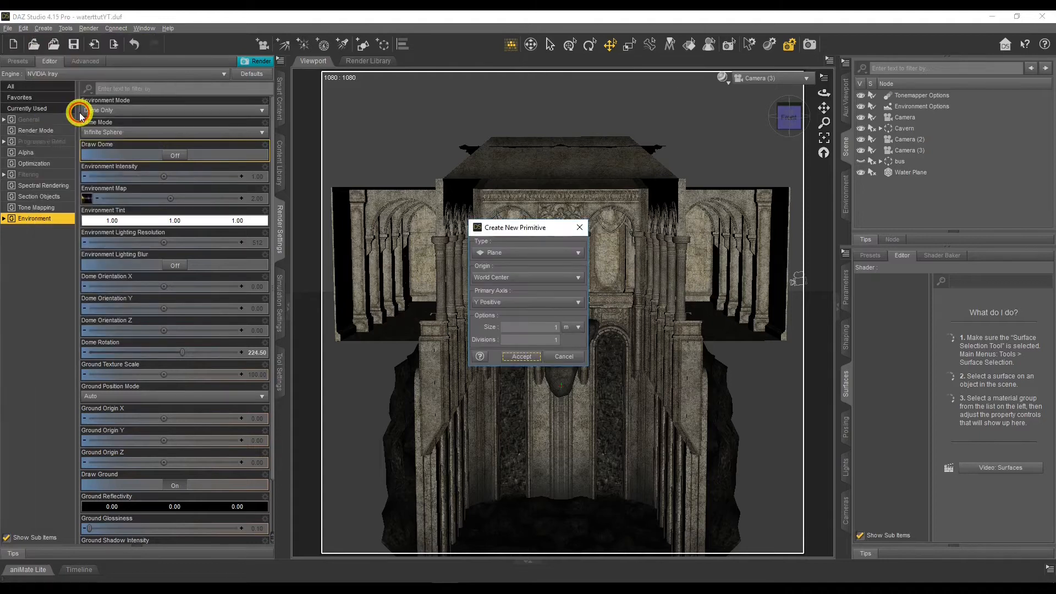
{"action": "left_click", "coordinate": [534, 253]}
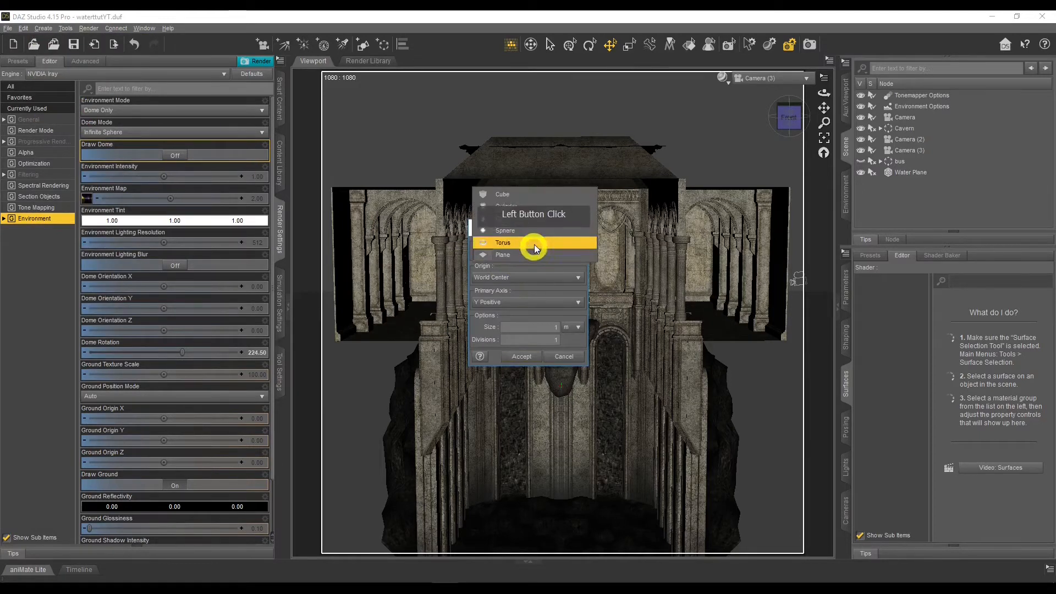
{"action": "left_click", "coordinate": [537, 195]}
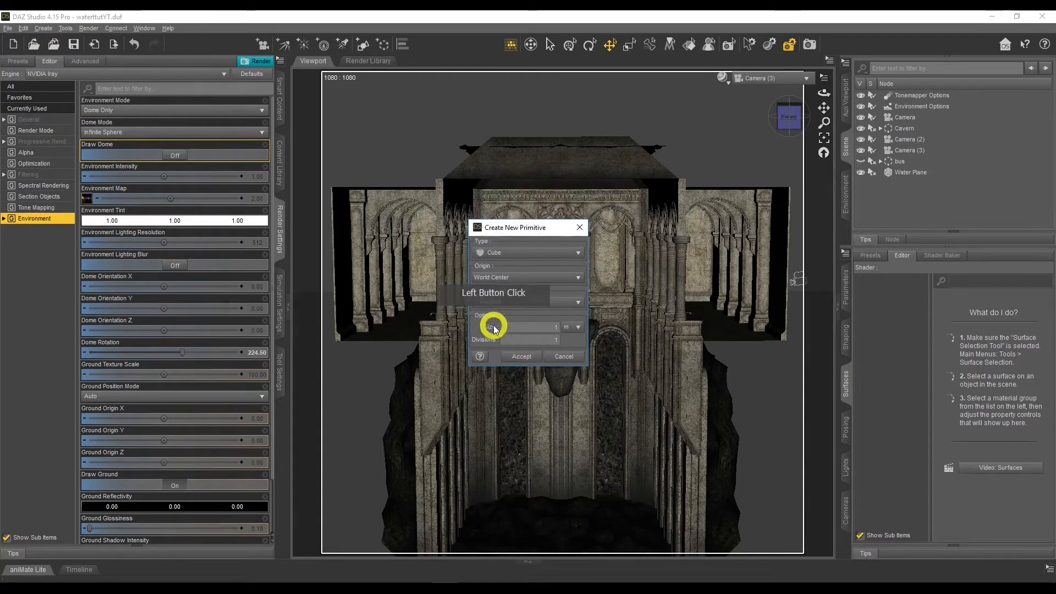
{"action": "left_click", "coordinate": [524, 358]}
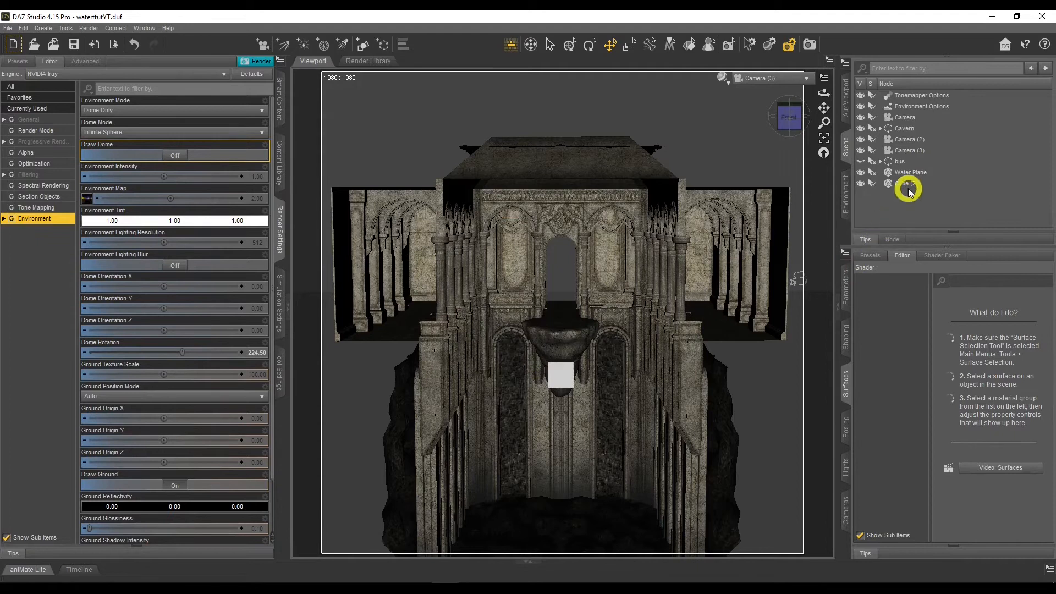
{"action": "double_click", "coordinate": [911, 184]}
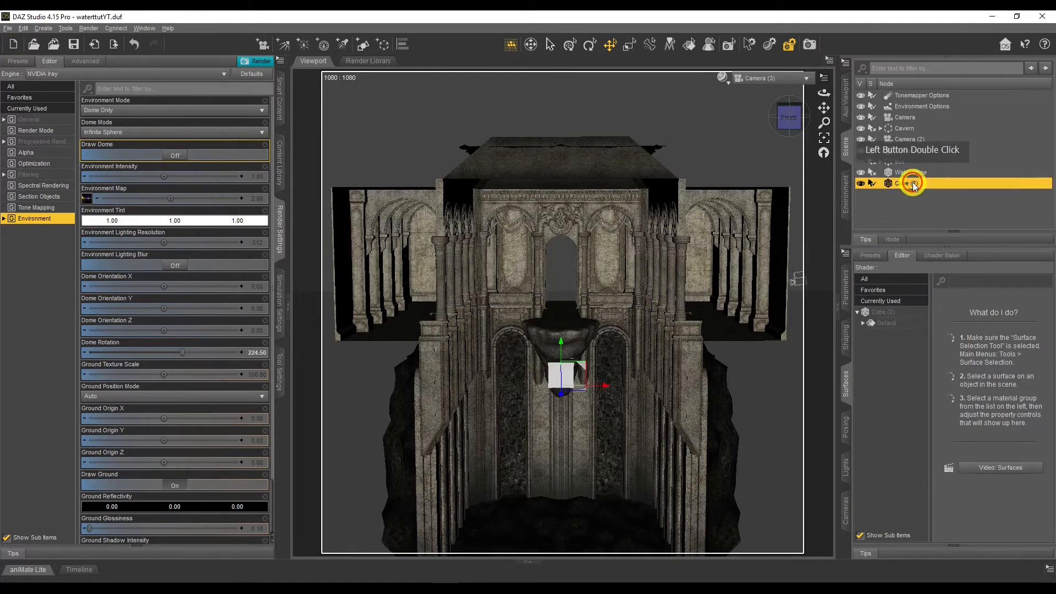
{"action": "type", "text": "Water Cube"}
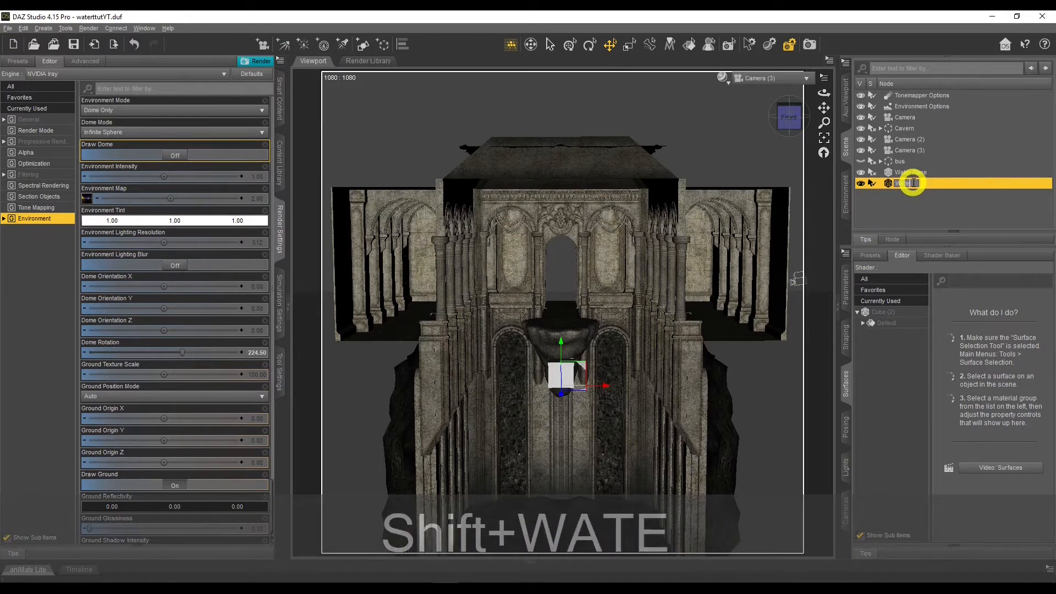
{"action": "key", "text": "Return"}
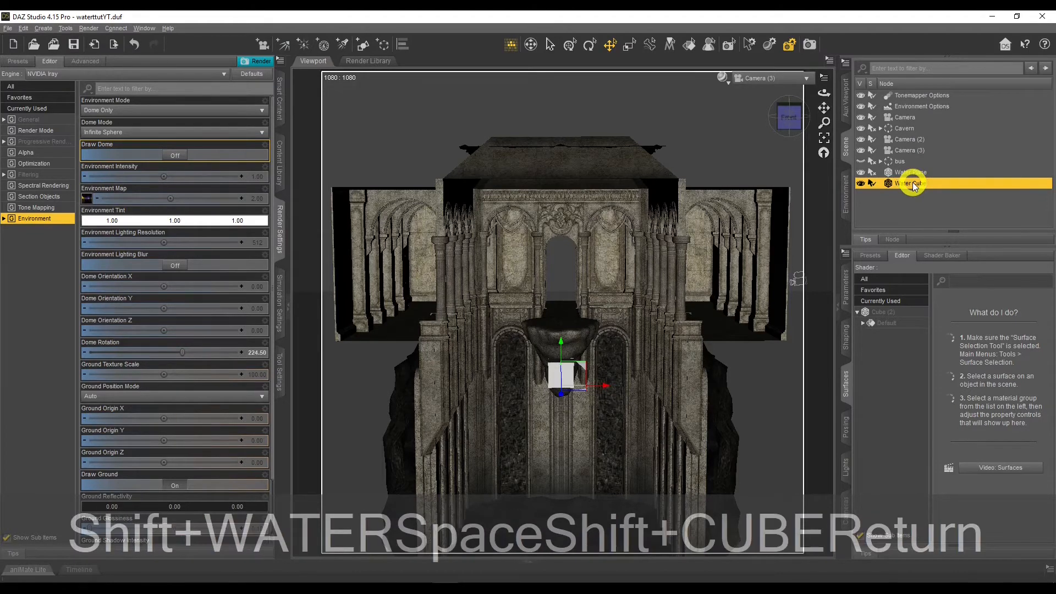
Step: Set the Z Scale and X Scale of the Water Cube to 5000%
{"action": "left_click", "coordinate": [850, 287]}
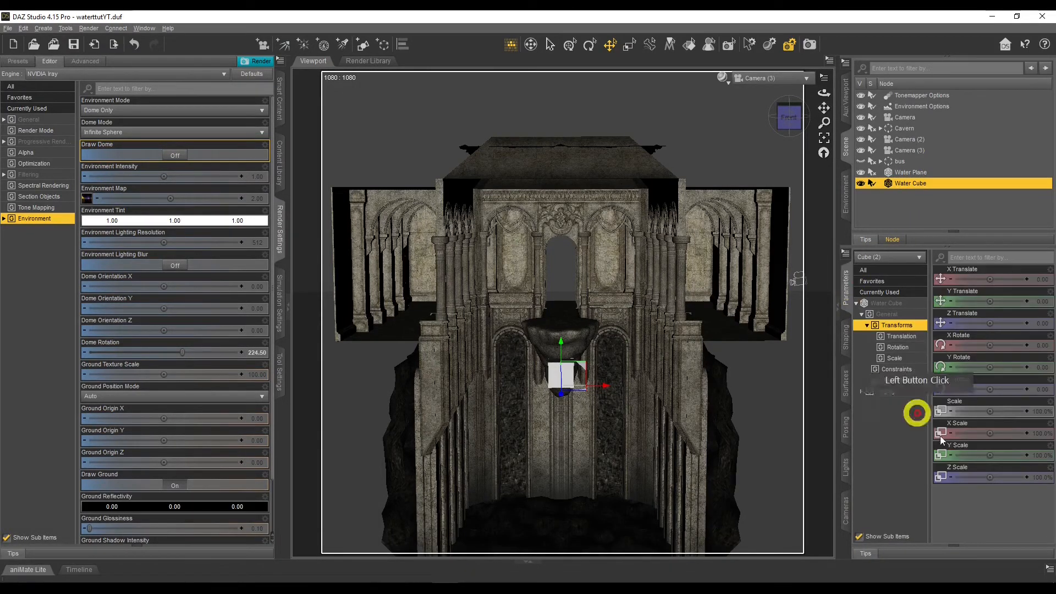
{"action": "left_click", "coordinate": [1040, 476]}
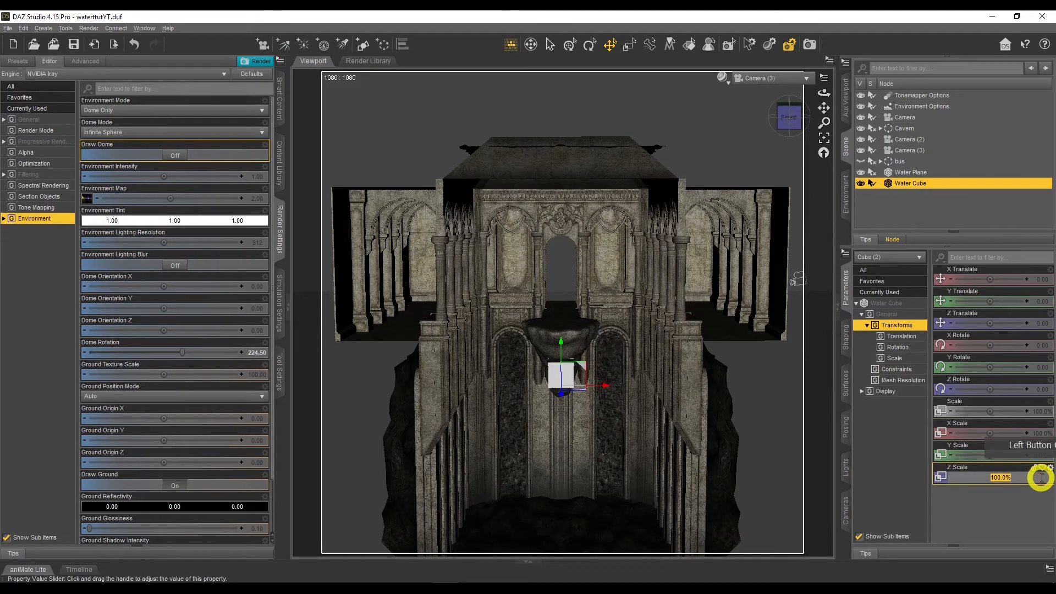
{"action": "type", "text": "5000"}
{"action": "key", "text": "Return"}
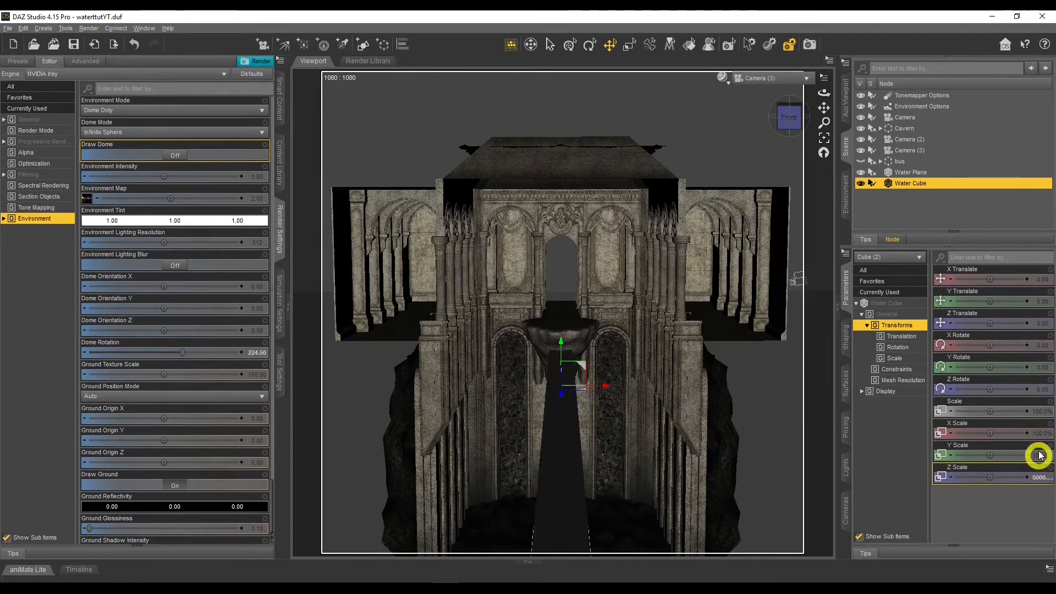
{"action": "left_click", "coordinate": [1042, 433]}
{"action": "type", "text": "5"}
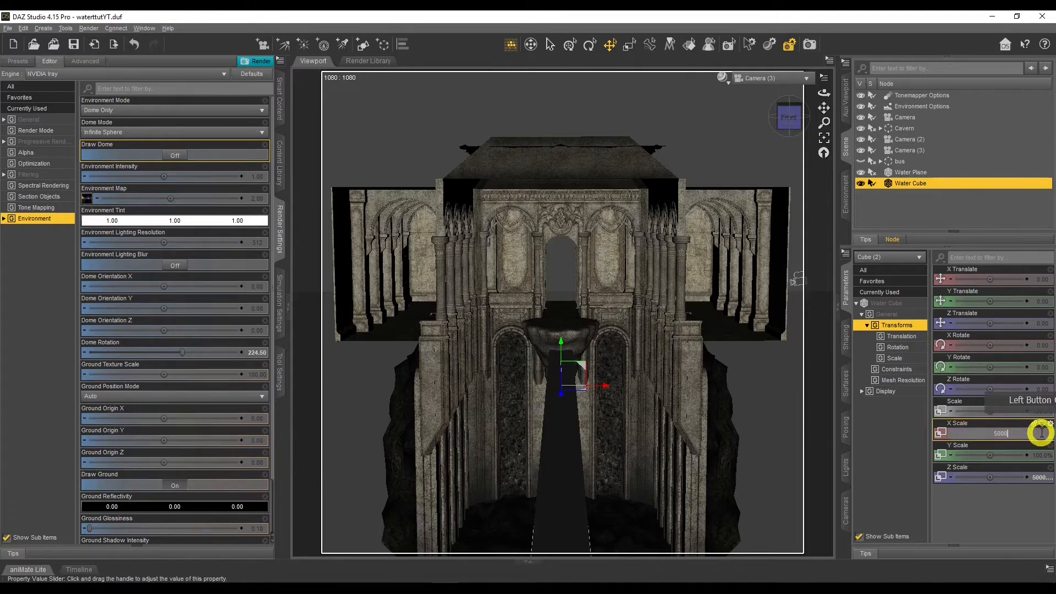
{"action": "type", "text": "000"}
{"action": "key", "text": "Return"}
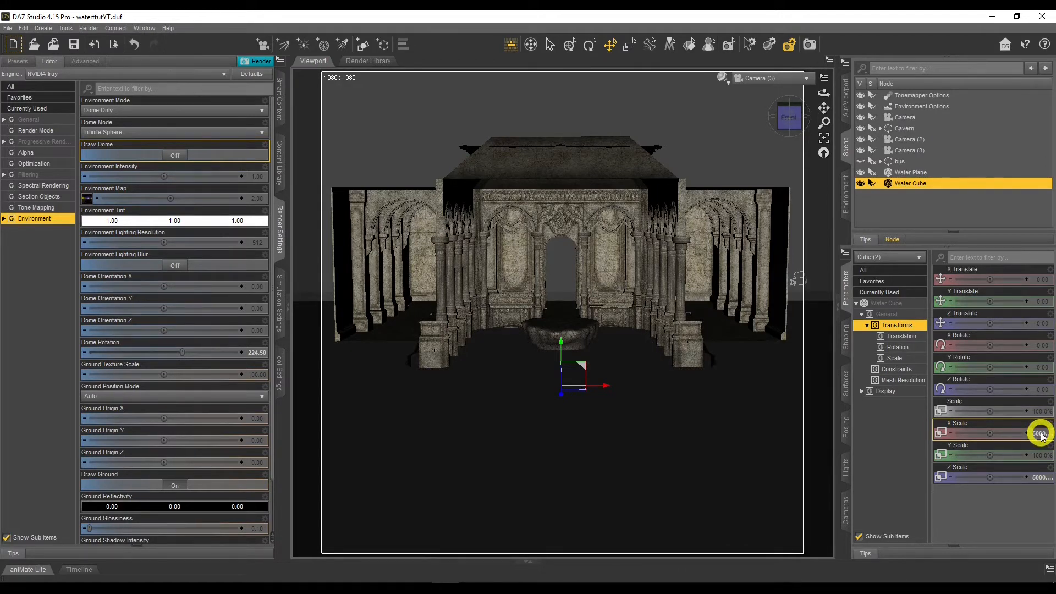
Step: Raise the Water Cube to a Y Translate of about 70.37 and make it unselectable in the viewport
{"action": "left_click_drag", "start_coordinate": [560, 340], "coordinate": [561, 324]}
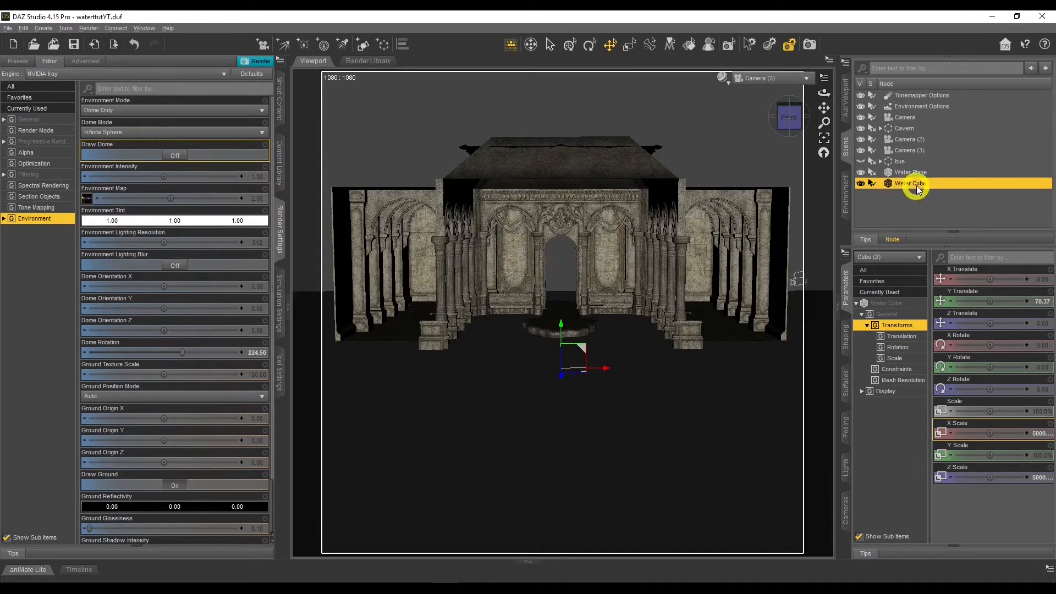
{"action": "left_click", "coordinate": [872, 184]}
Step: Copy the Water Plane's surface settings and paste them onto the Water Cube's surface
{"action": "left_click", "coordinate": [906, 171]}
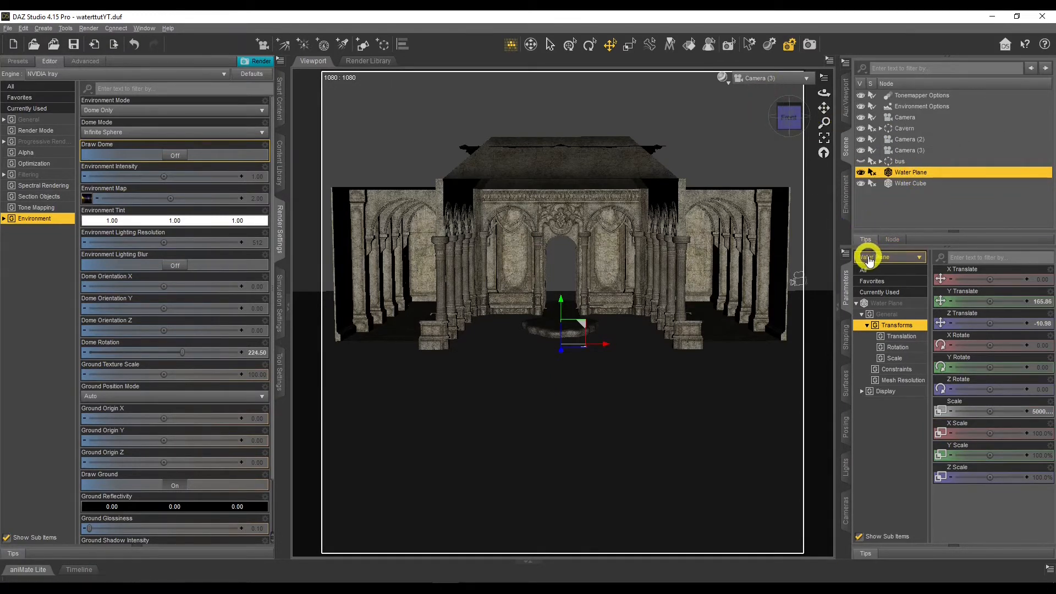
{"action": "left_click", "coordinate": [846, 384]}
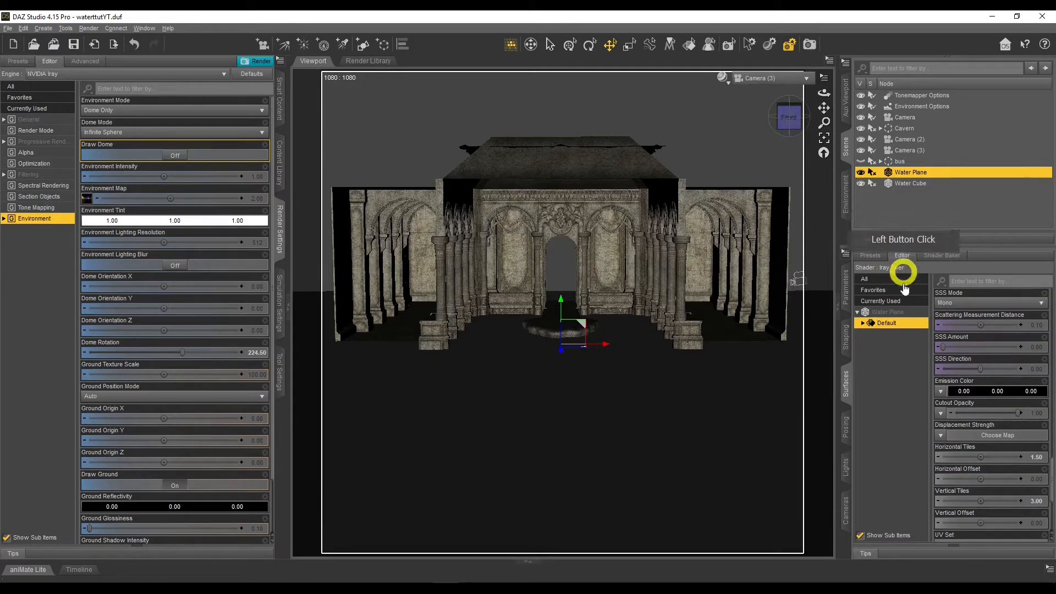
{"action": "left_click", "coordinate": [894, 312]}
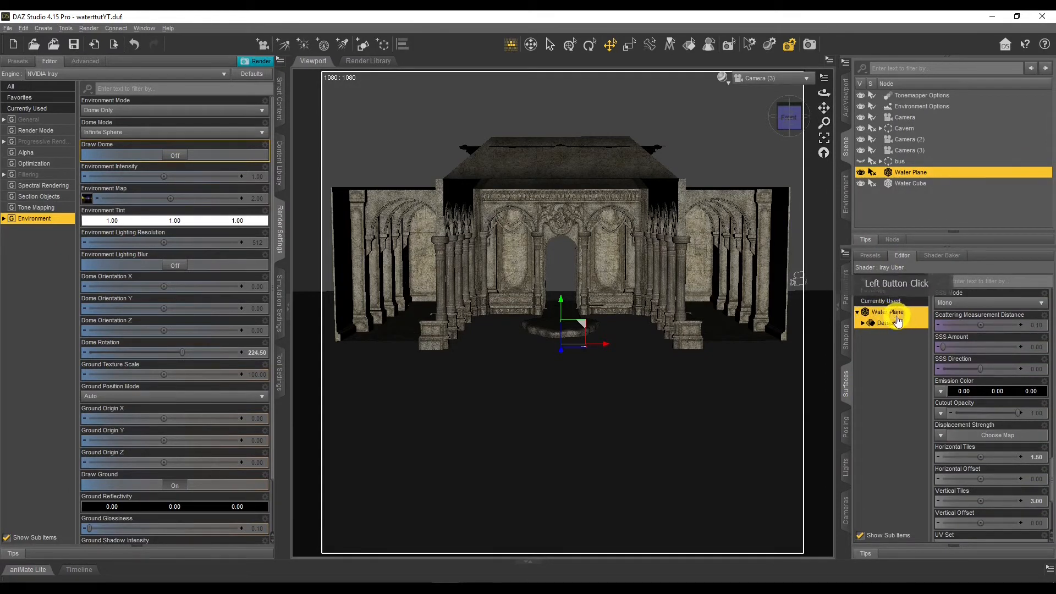
{"action": "right_click", "coordinate": [884, 322]}
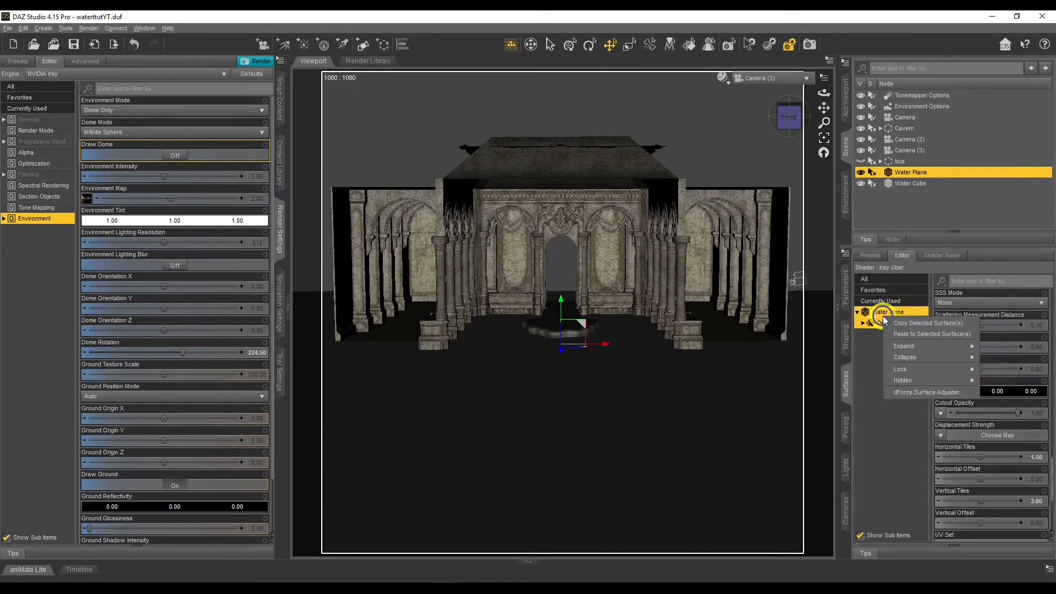
{"action": "left_click", "coordinate": [907, 324]}
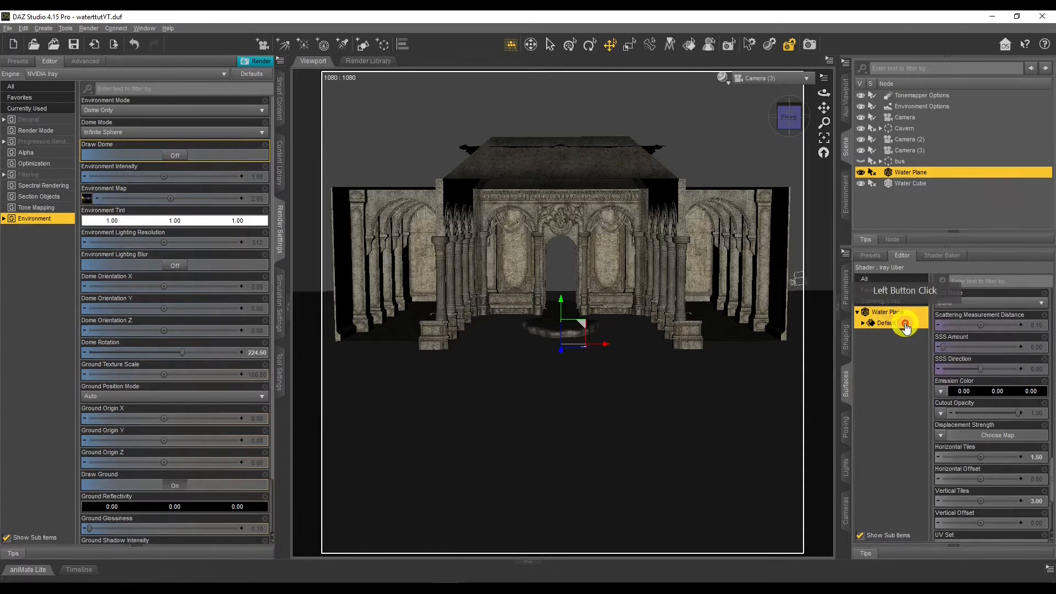
{"action": "left_click", "coordinate": [913, 184]}
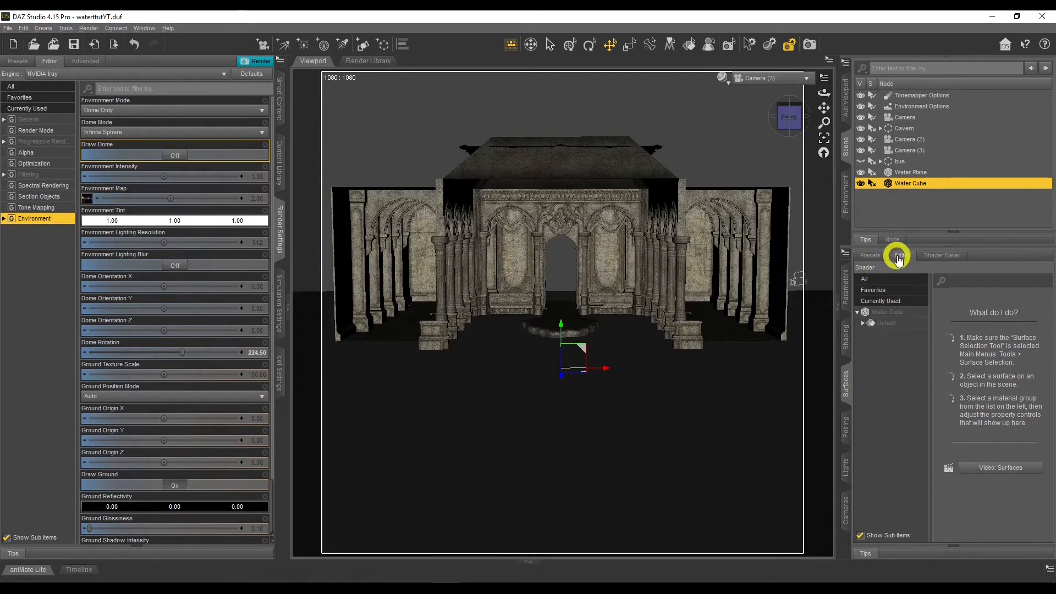
{"action": "left_click", "coordinate": [898, 314]}
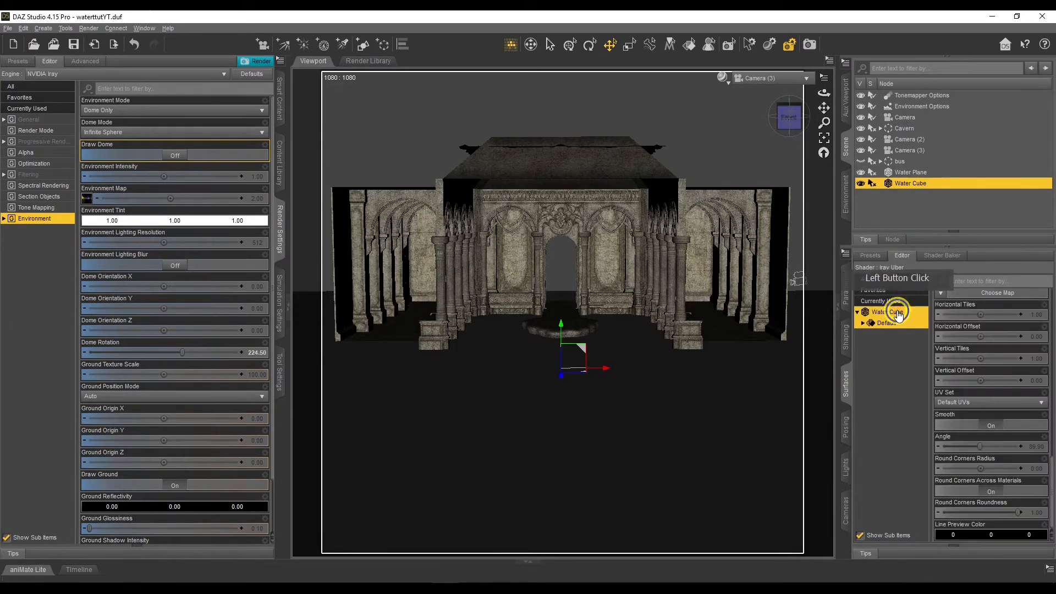
{"action": "left_click", "coordinate": [909, 325]}
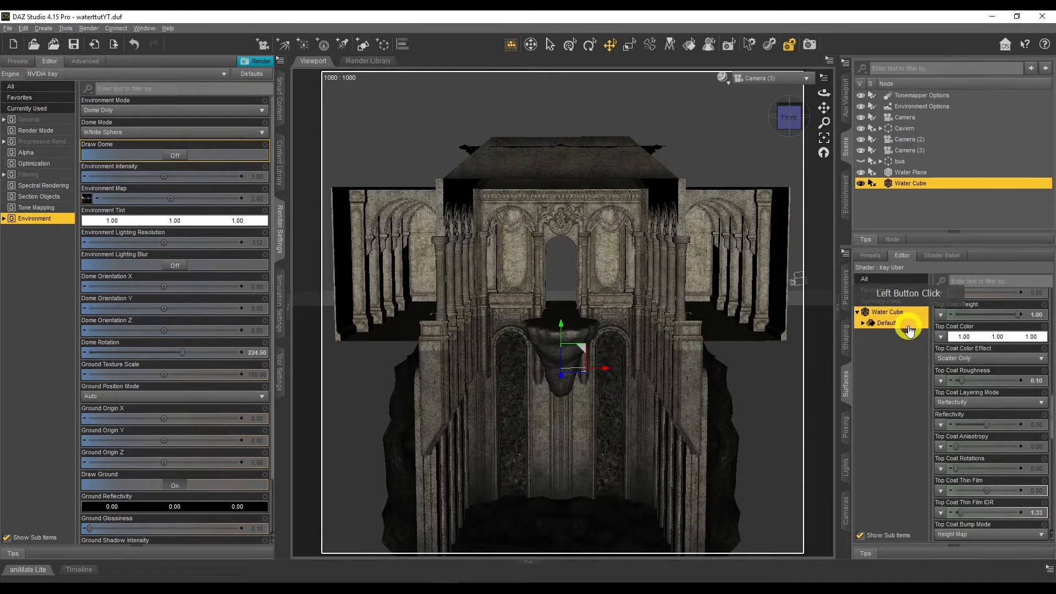
Step: Preview the Water Cube in NVIDIA Iray through Camera (3) and hide the Water Plane
{"action": "left_click", "coordinate": [722, 77]}
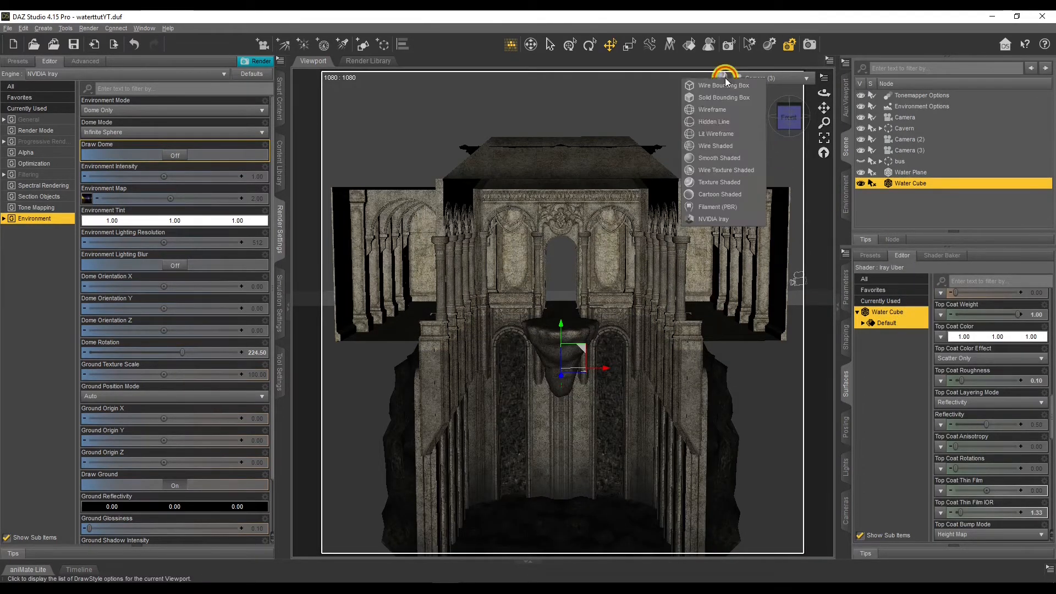
{"action": "left_click", "coordinate": [725, 196]}
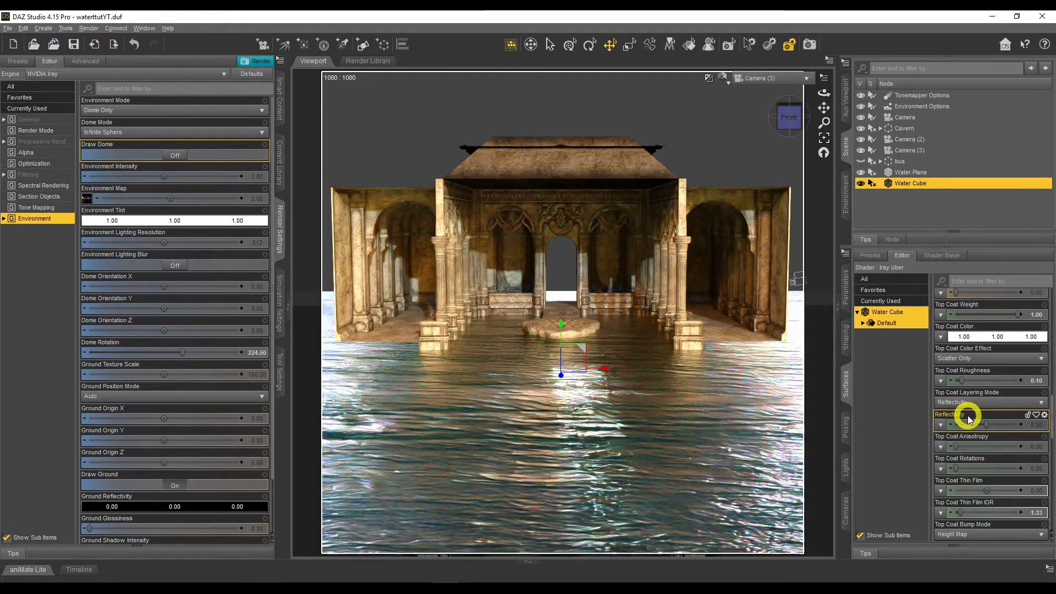
{"action": "left_click", "coordinate": [862, 173]}
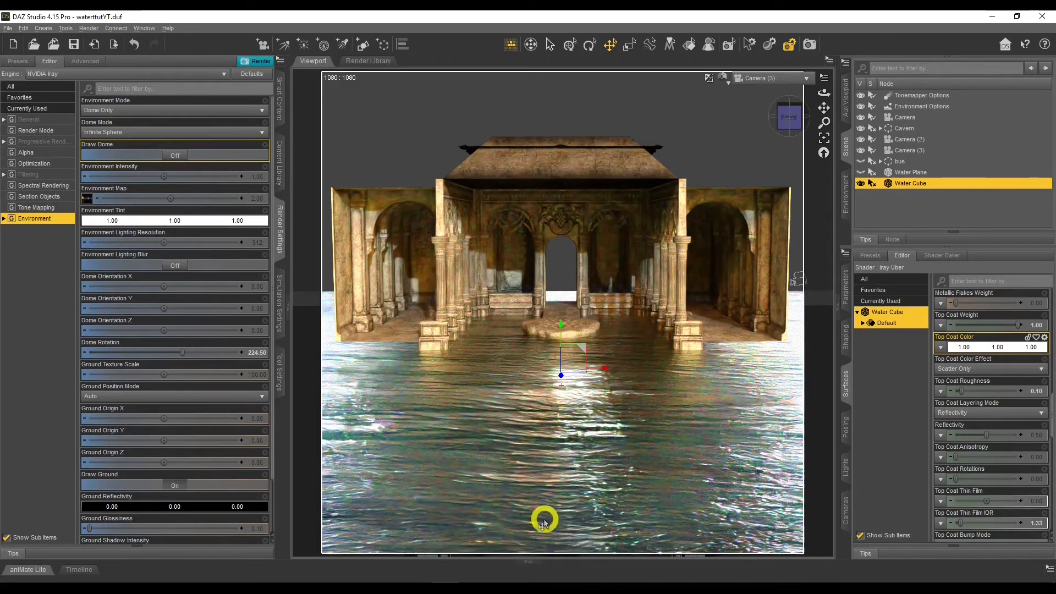
Step: Set the Horizontal Tiles and Vertical Tiles of the Water Cube's surface to 1
{"action": "scroll", "coordinate": [998, 438], "scroll_direction": "down", "scroll_amount": 10}
{"action": "scroll", "coordinate": [1007, 441], "scroll_direction": "down", "scroll_amount": 5}
{"action": "left_click", "coordinate": [1040, 392]}
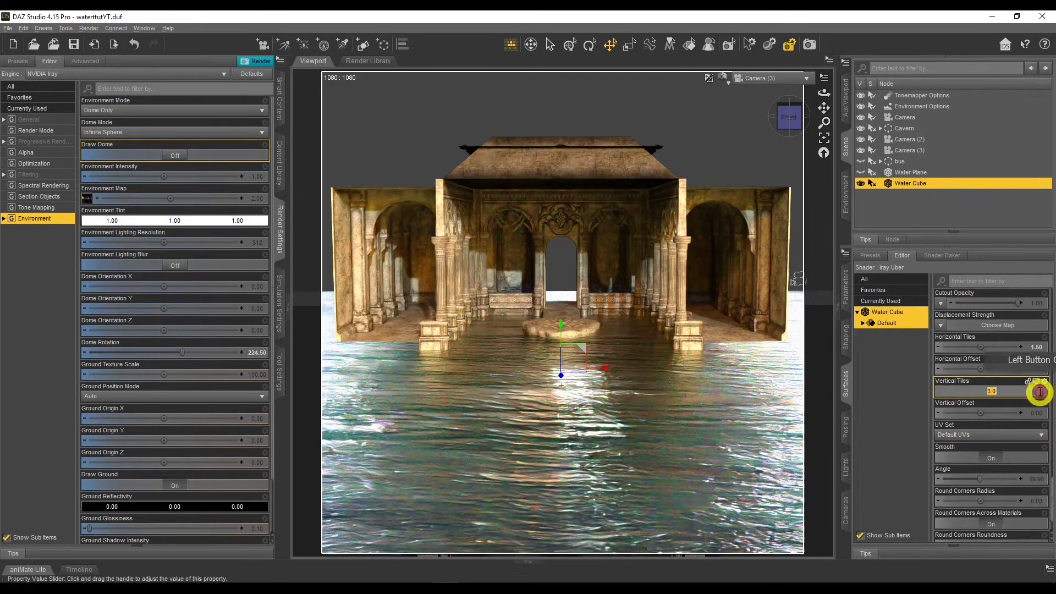
{"action": "left_click", "coordinate": [1036, 347]}
{"action": "type", "text": "1"}
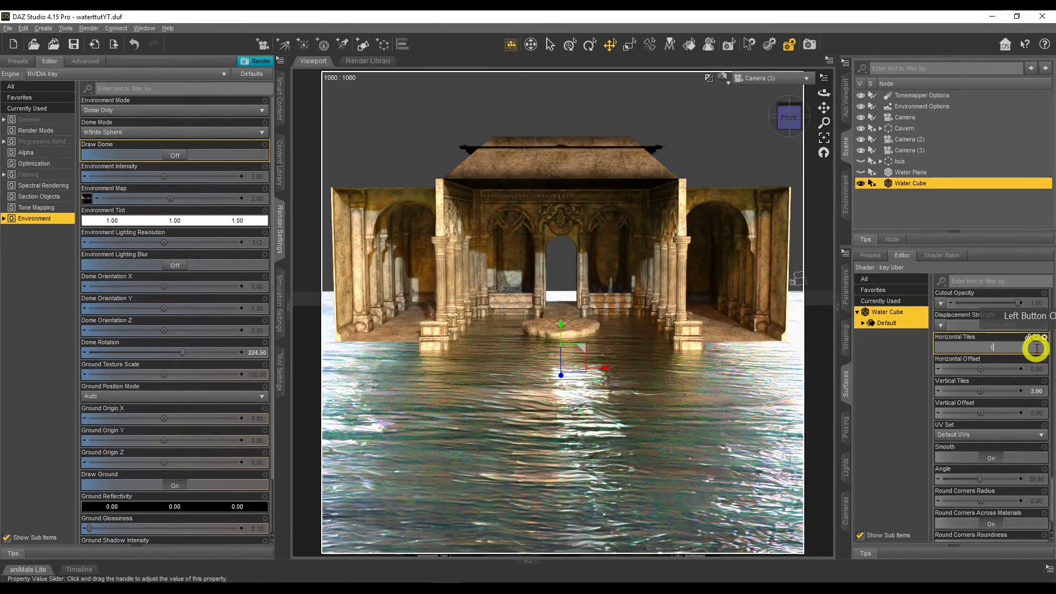
{"action": "key", "text": "Return"}
{"action": "left_click", "coordinate": [1037, 391]}
{"action": "type", "text": "1"}
{"action": "key", "text": "Return"}
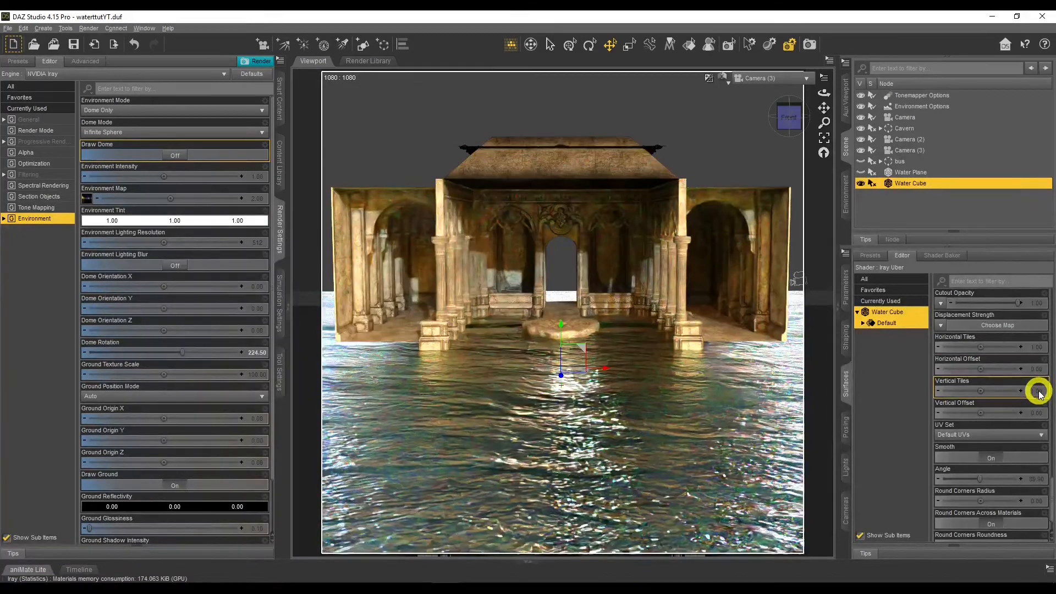
Step: Set the Vertical Tiles of the Water Cube's surface to 3
{"action": "left_click", "coordinate": [1038, 392]}
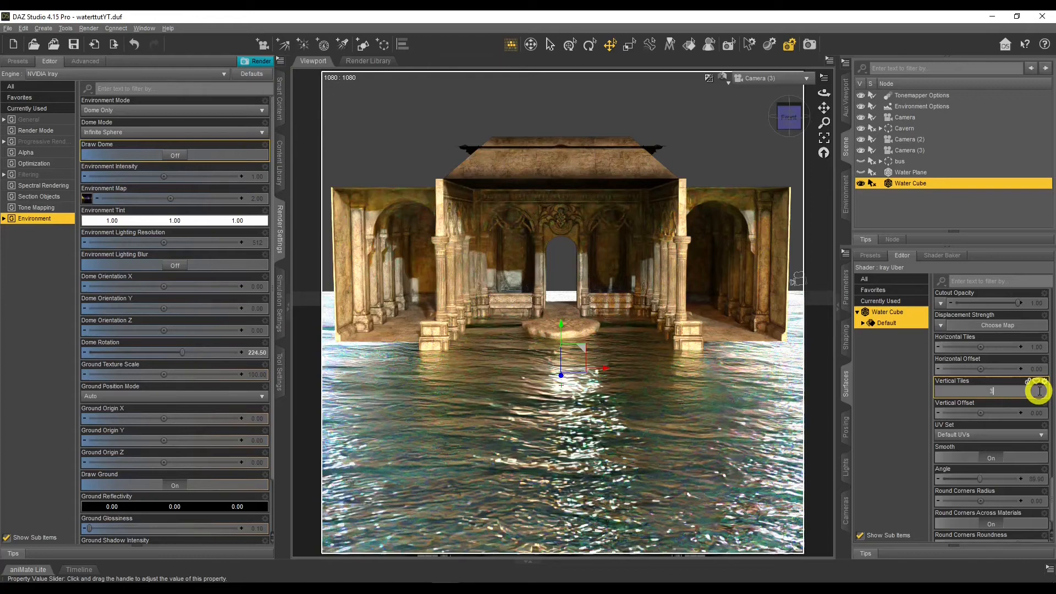
{"action": "type", "text": "3"}
{"action": "key", "text": "Return"}
{"action": "left_click", "coordinate": [1038, 347]}
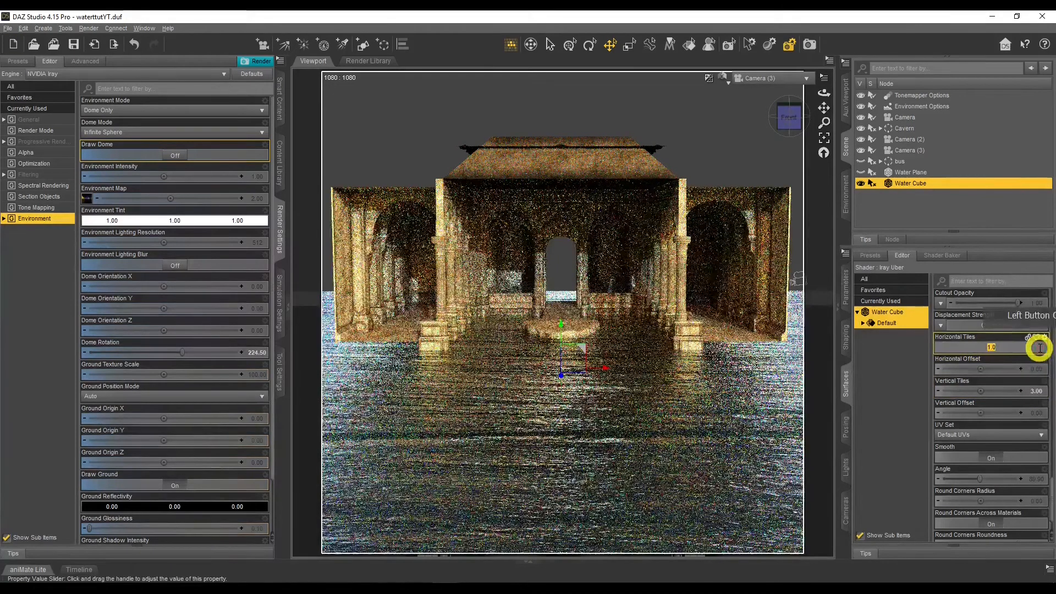
Step: Set the Water Cube's Vertical Tiles to 5, then try Horizontal Tiles at 5 and settle on 4
{"action": "left_click", "coordinate": [1033, 391]}
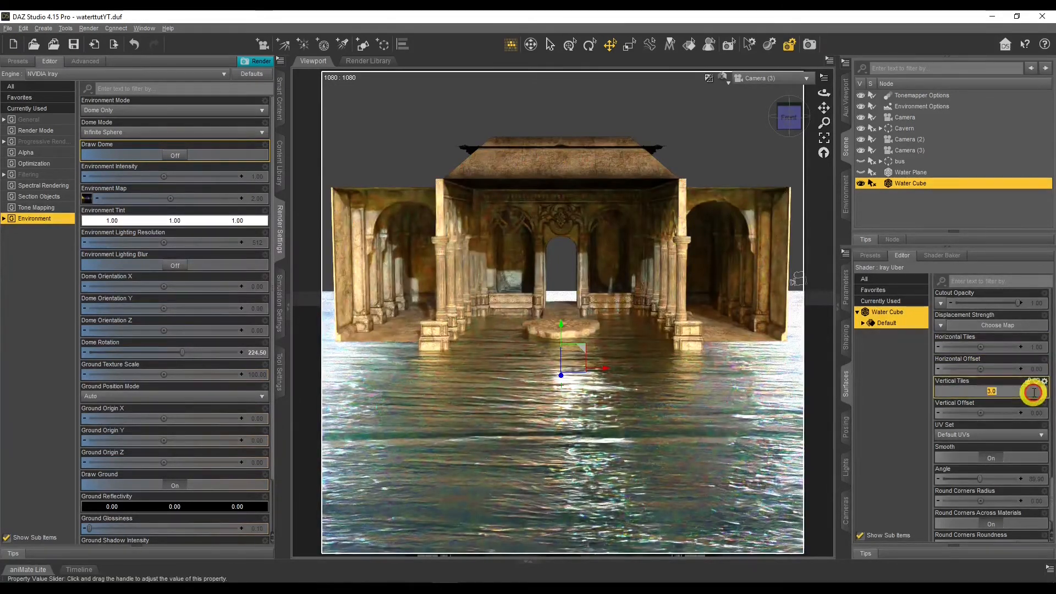
{"action": "type", "text": "5"}
{"action": "key", "text": "Return"}
{"action": "left_click", "coordinate": [1039, 347]}
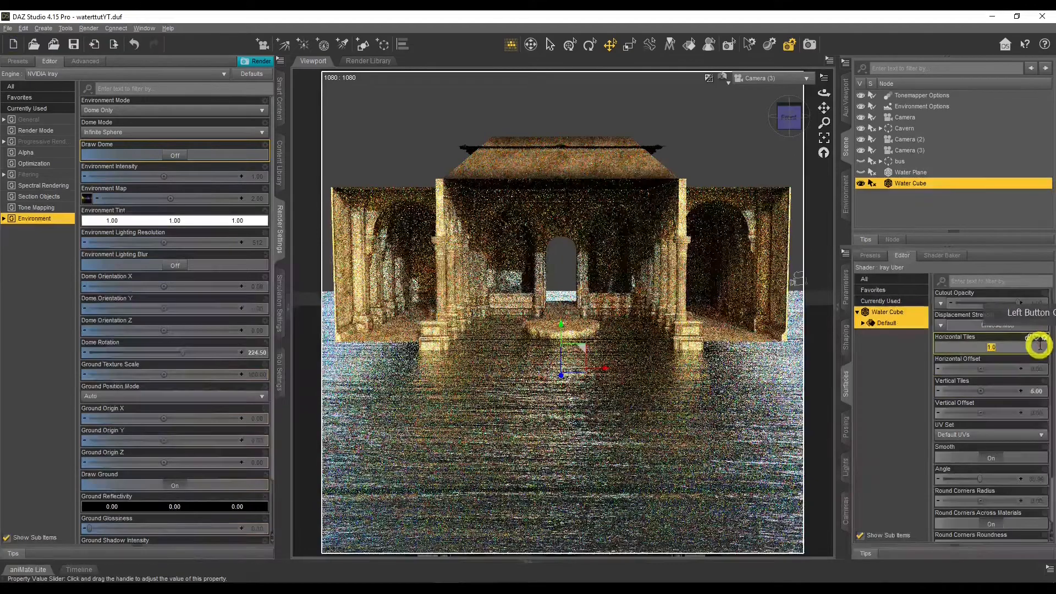
{"action": "type", "text": "5"}
{"action": "key", "text": "Return"}
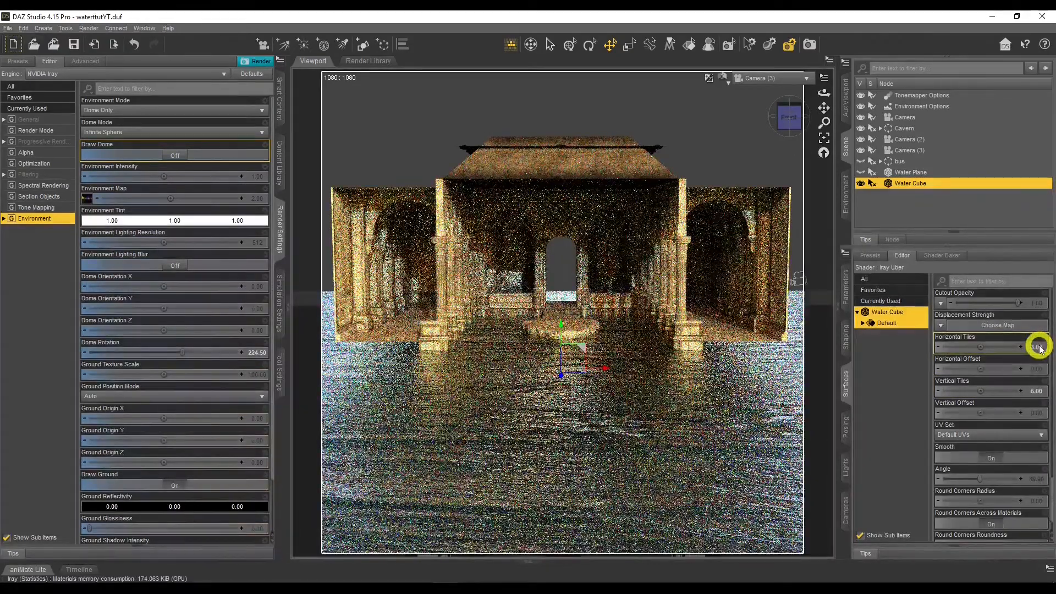
{"action": "left_click", "coordinate": [1041, 349]}
{"action": "type", "text": "4"}
{"action": "key", "text": "Return"}
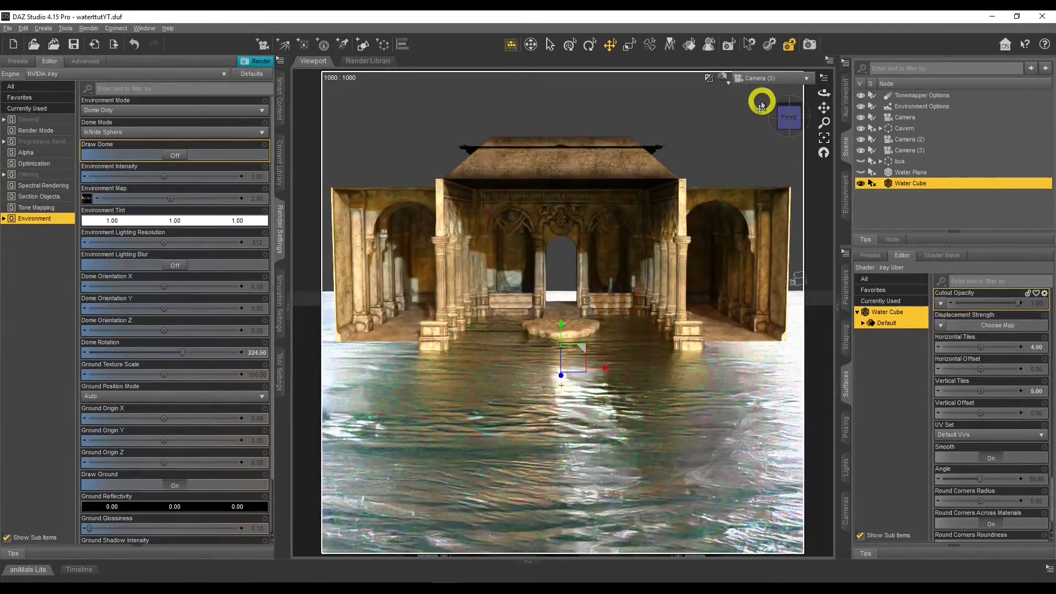
Step: View the scene through Camera and set the Environment Mode to Sun-Sky Only
{"action": "left_click", "coordinate": [762, 80]}
{"action": "left_click", "coordinate": [777, 173]}
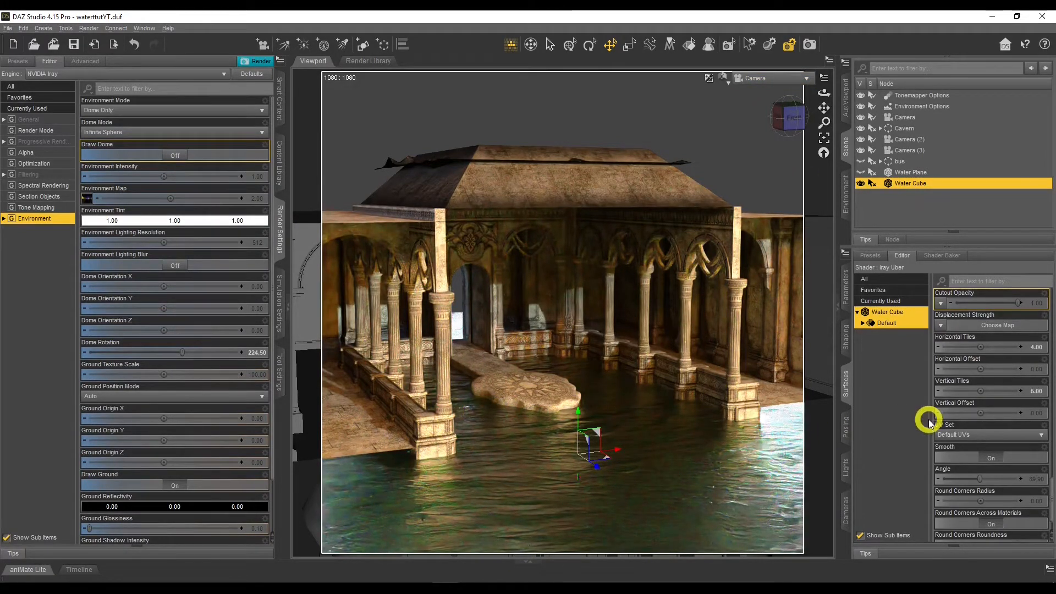
{"action": "left_click", "coordinate": [130, 110]}
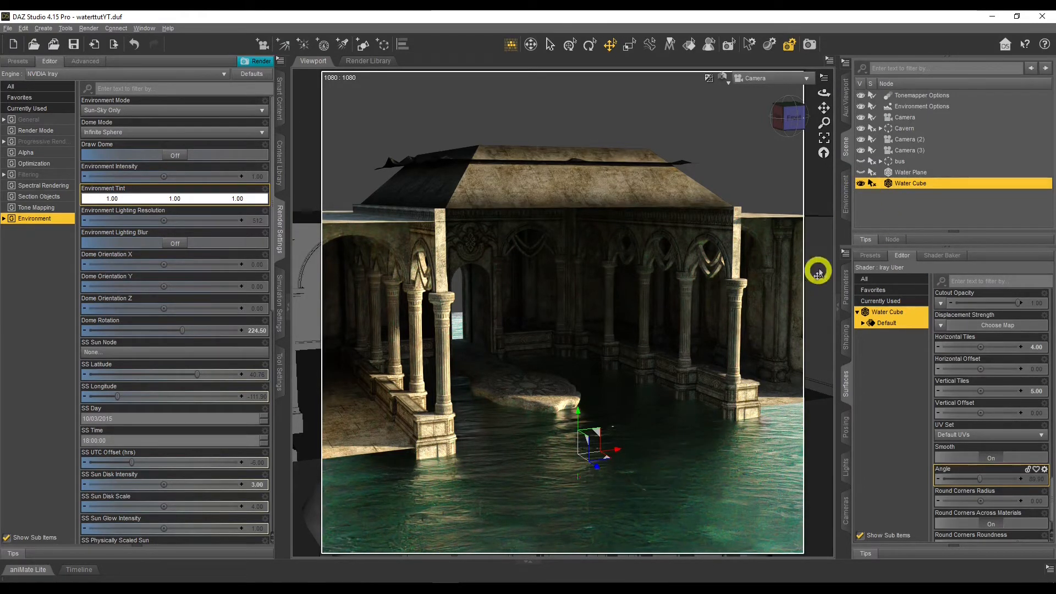
Step: Compare the two water objects by showing the Water Plane instead of the Water Cube, then restore the Water Cube alone
{"action": "left_click", "coordinate": [861, 172]}
{"action": "left_click", "coordinate": [863, 174]}
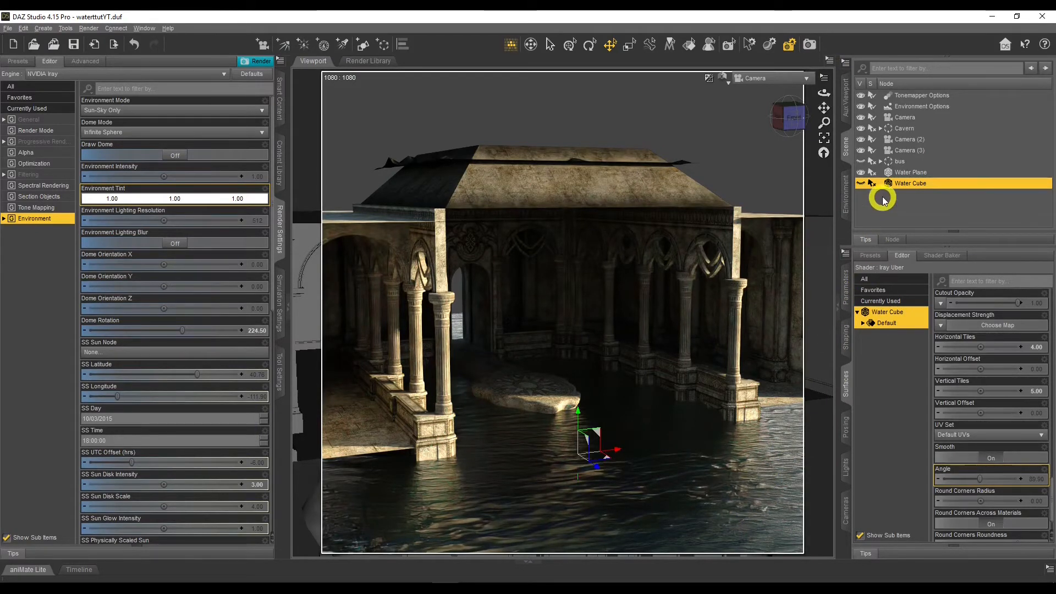
{"action": "left_click", "coordinate": [861, 183]}
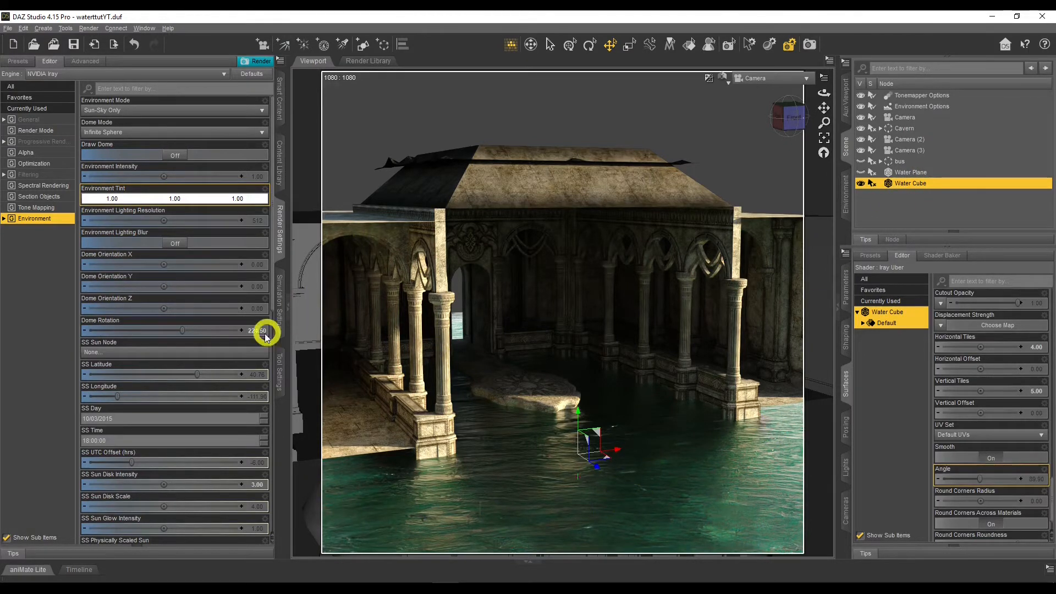
Step: Try several sun directions with the Dome Rotation and leave it at about 284.28
{"action": "left_click_drag", "start_coordinate": [182, 330], "coordinate": [151, 330]}
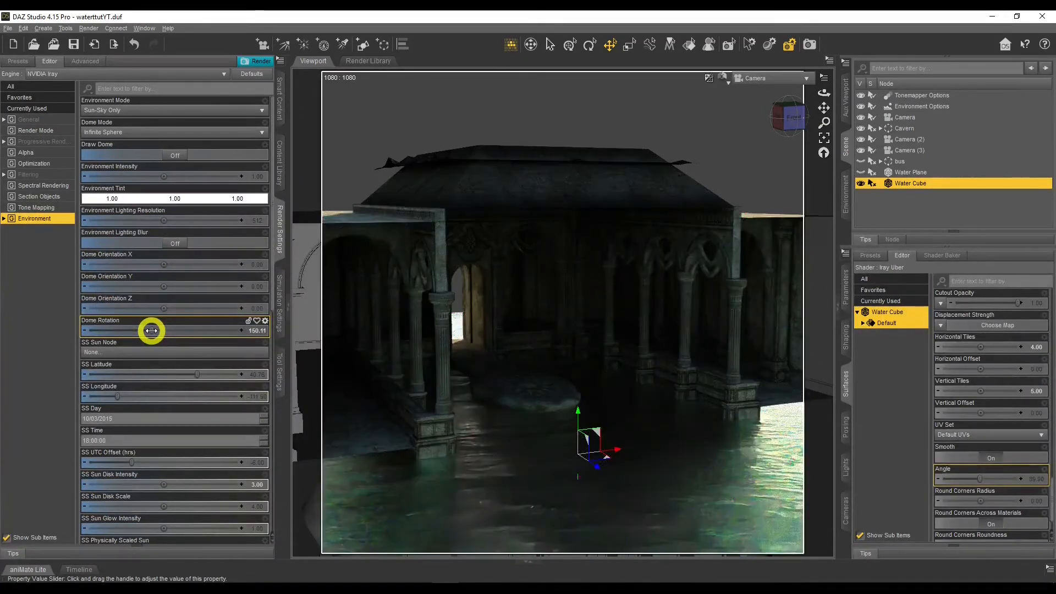
{"action": "left_click_drag", "start_coordinate": [151, 330], "coordinate": [105, 330]}
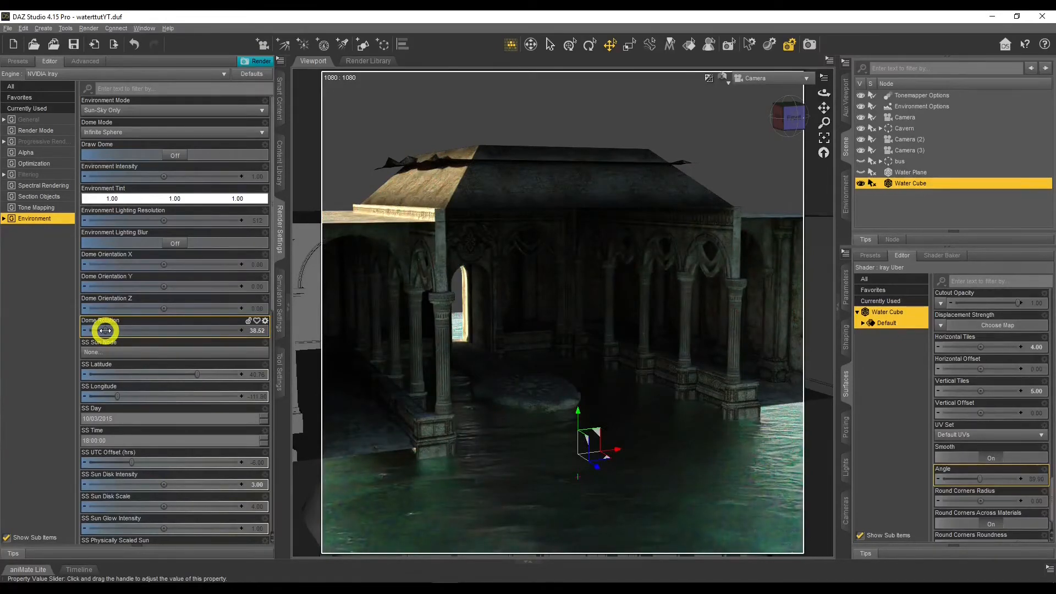
{"action": "left_click_drag", "start_coordinate": [106, 331], "coordinate": [207, 330]}
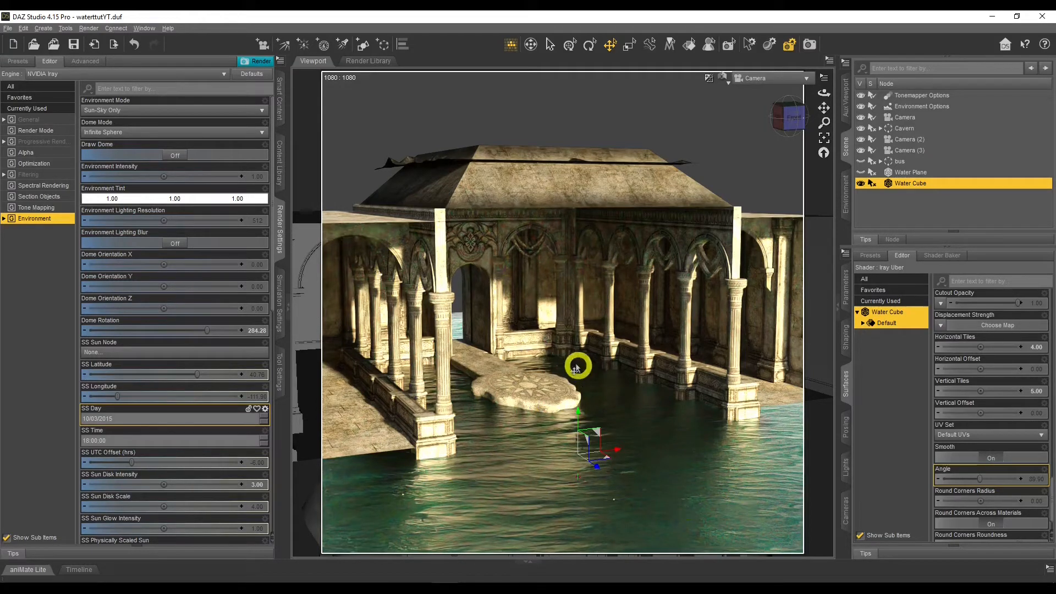
Step: Inspect the water close up through Camera (2) and return to the Camera view
{"action": "left_click", "coordinate": [787, 78]}
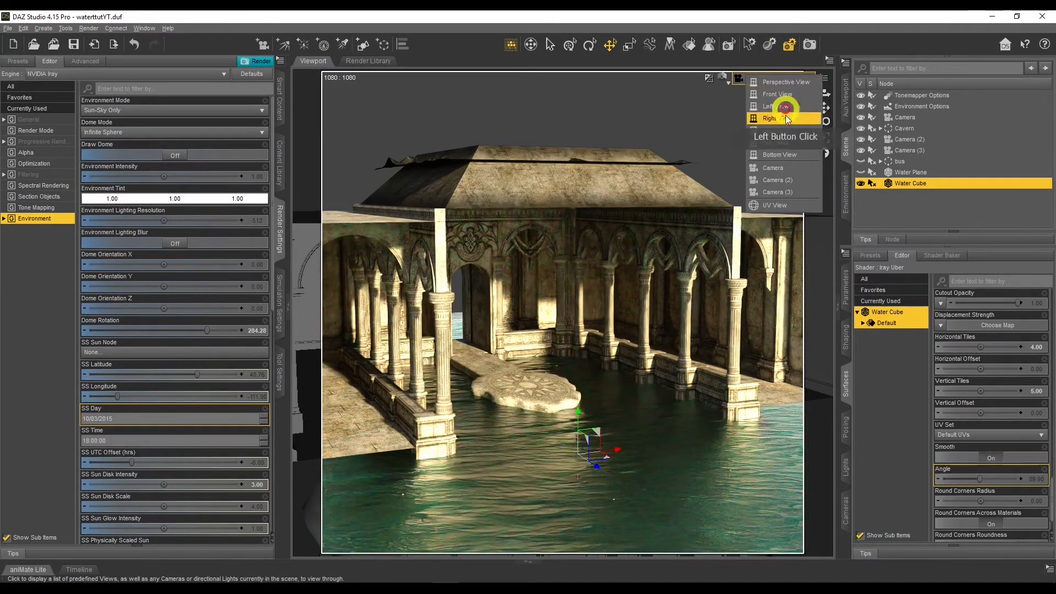
{"action": "left_click", "coordinate": [797, 179]}
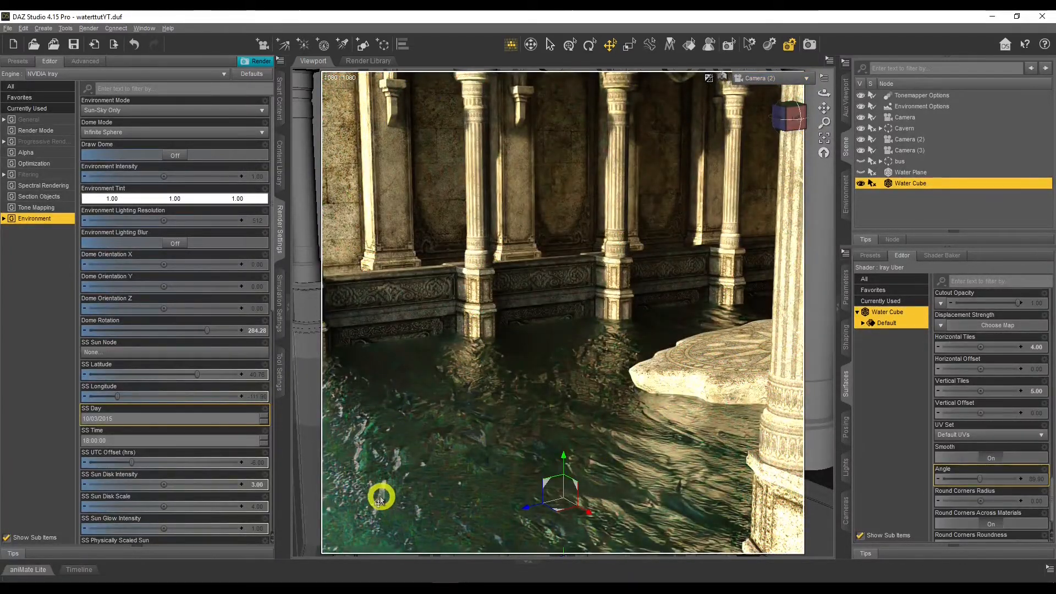
{"action": "left_click", "coordinate": [759, 78]}
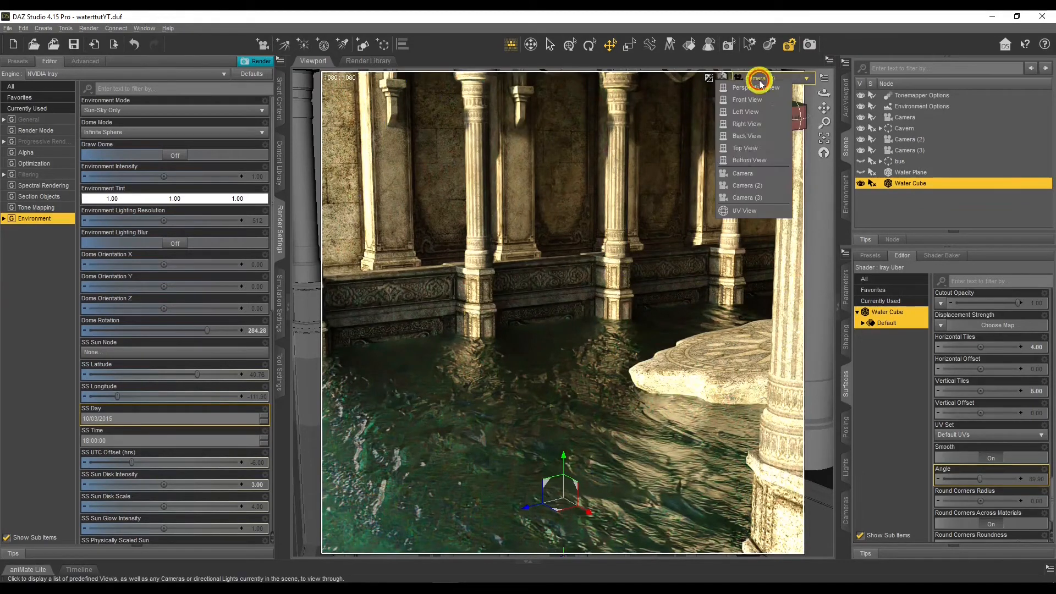
{"action": "left_click", "coordinate": [778, 173]}
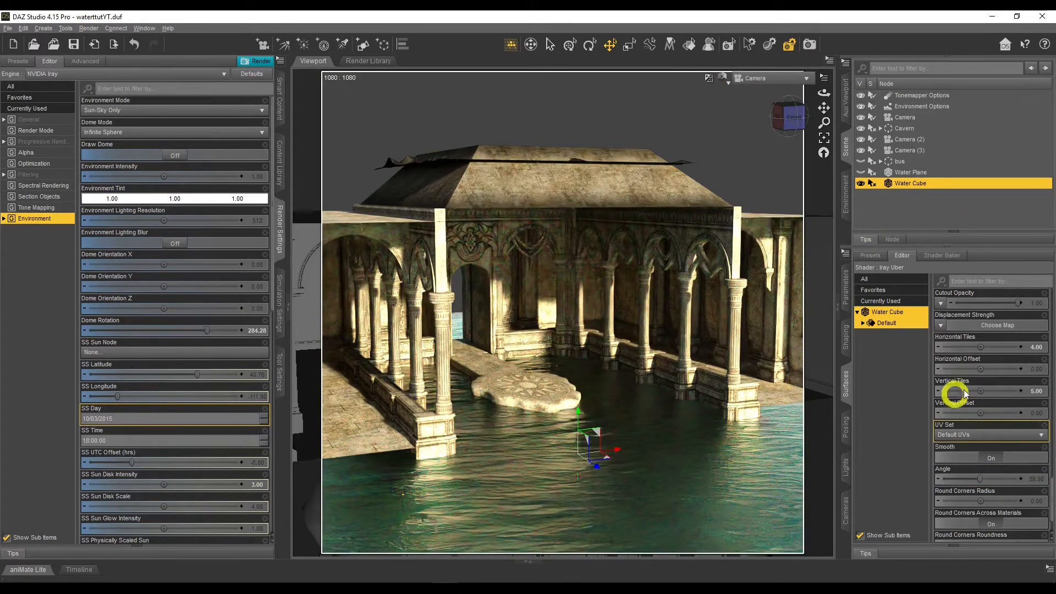
Step: Change the Water Cube's Refraction Color to a light blue of 0.25, 0.63, 1.00
{"action": "scroll", "coordinate": [982, 394], "scroll_direction": "down", "scroll_amount": 12}
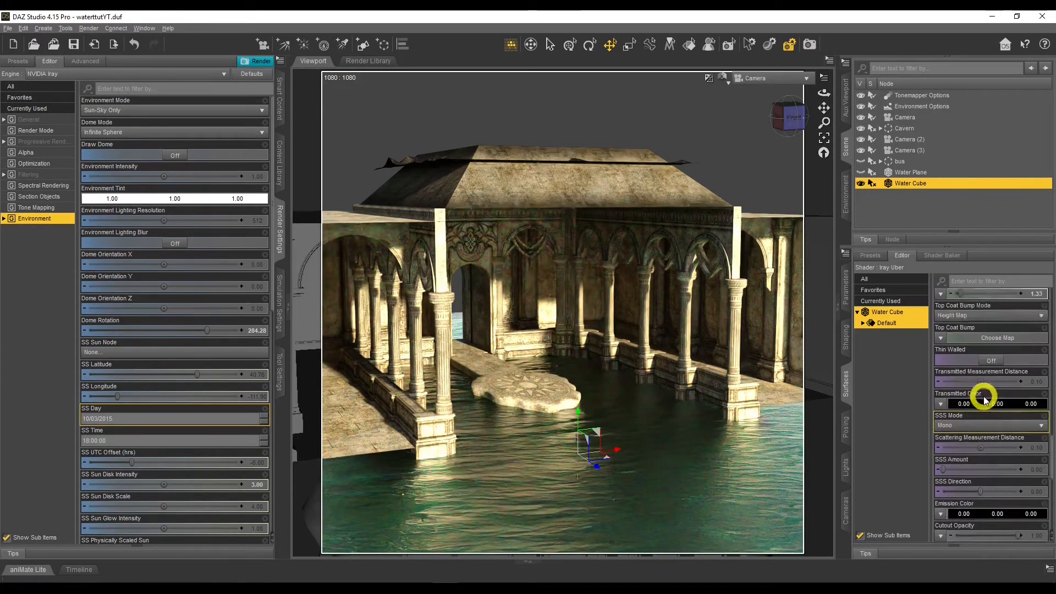
{"action": "scroll", "coordinate": [983, 400], "scroll_direction": "up", "scroll_amount": 8}
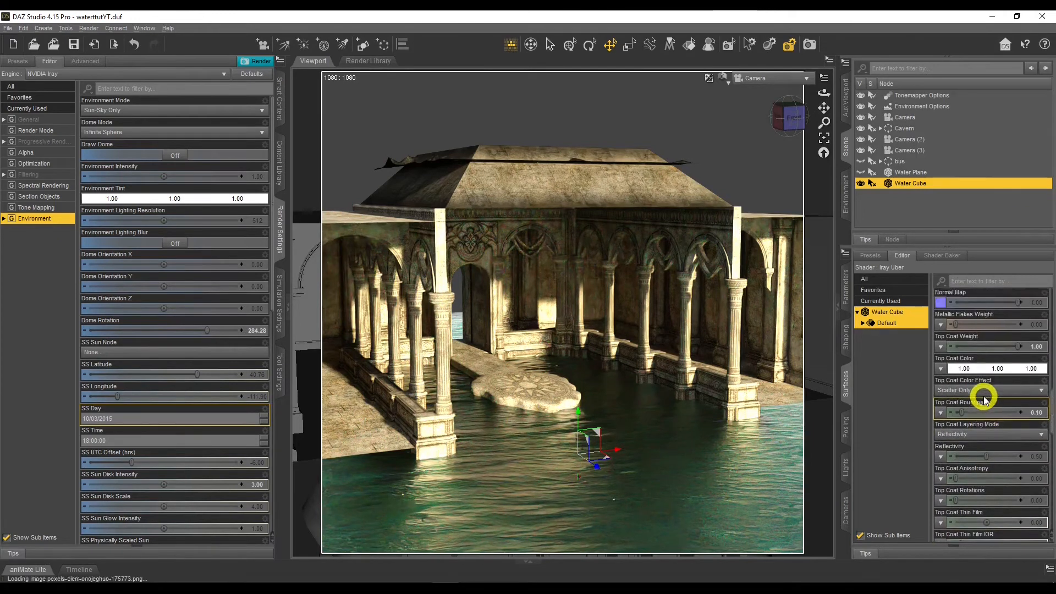
{"action": "scroll", "coordinate": [984, 400], "scroll_direction": "up", "scroll_amount": 1}
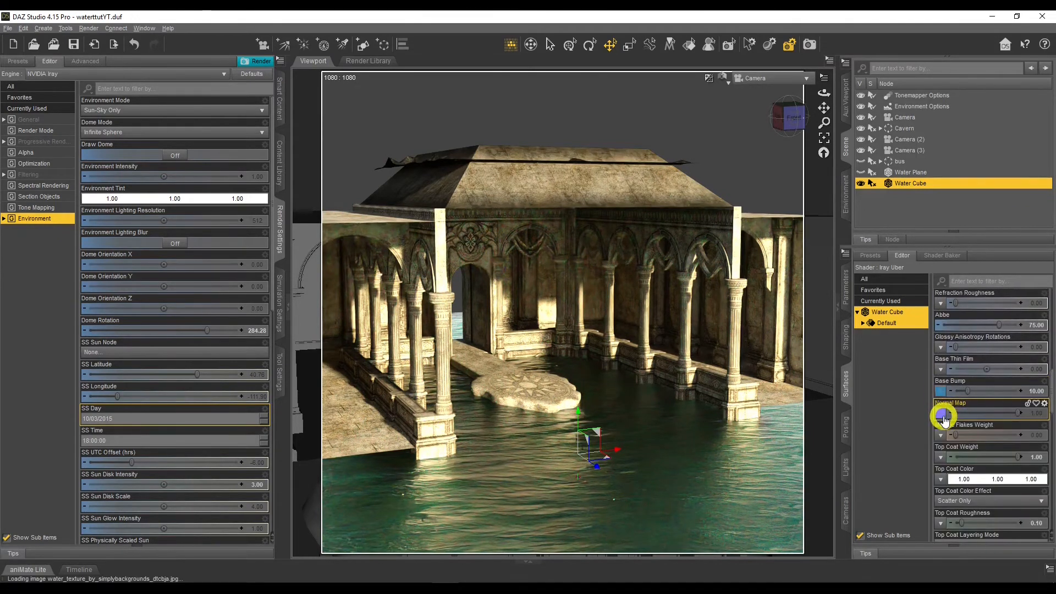
{"action": "mouse_move", "coordinate": [941, 418]}
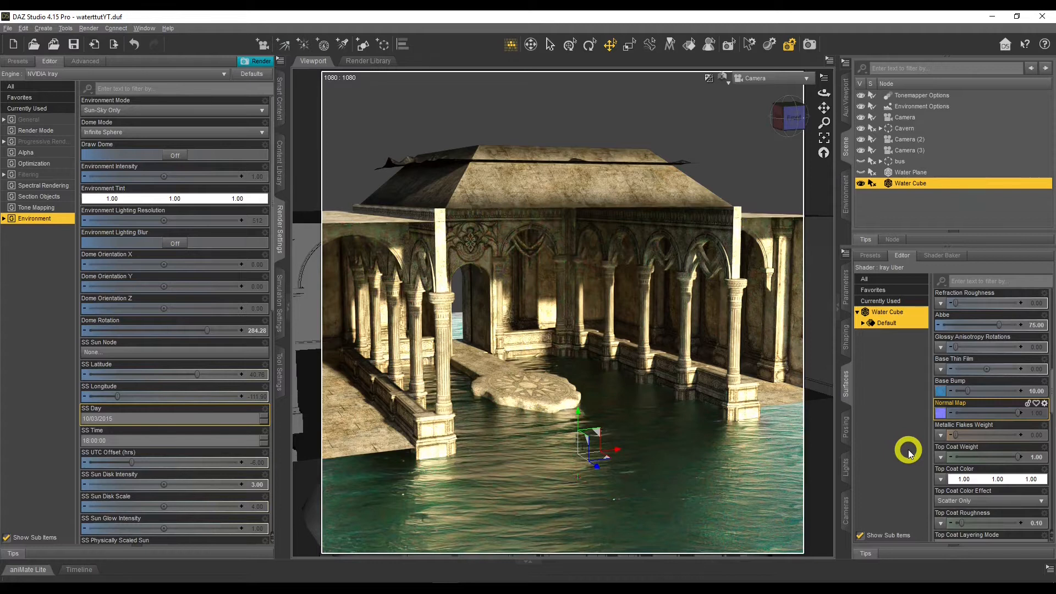
{"action": "scroll", "coordinate": [962, 448], "scroll_direction": "up", "scroll_amount": 9}
{"action": "scroll", "coordinate": [962, 448], "scroll_direction": "down", "scroll_amount": 3}
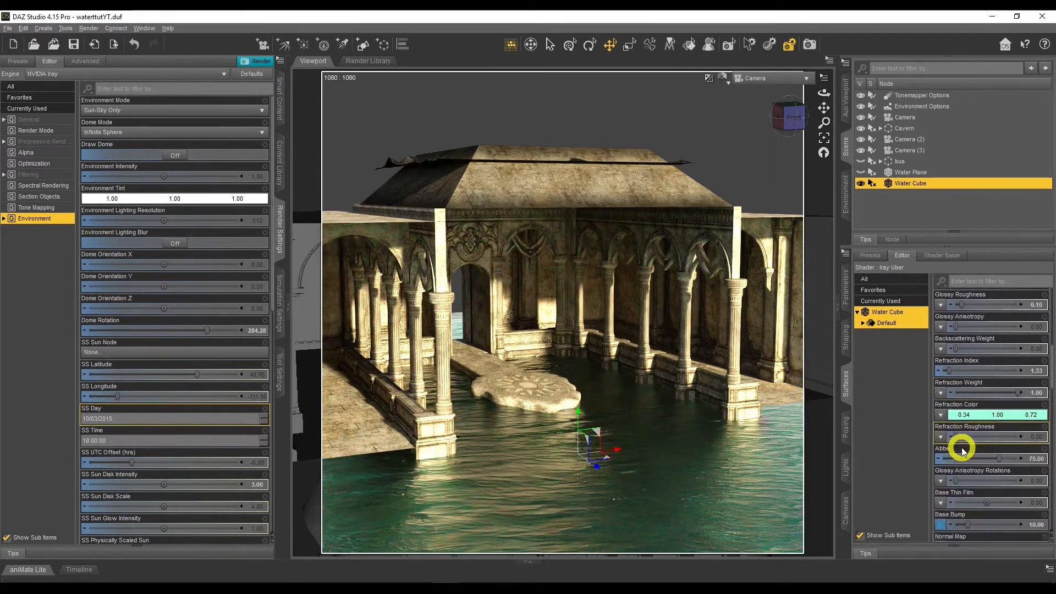
{"action": "left_click", "coordinate": [984, 414]}
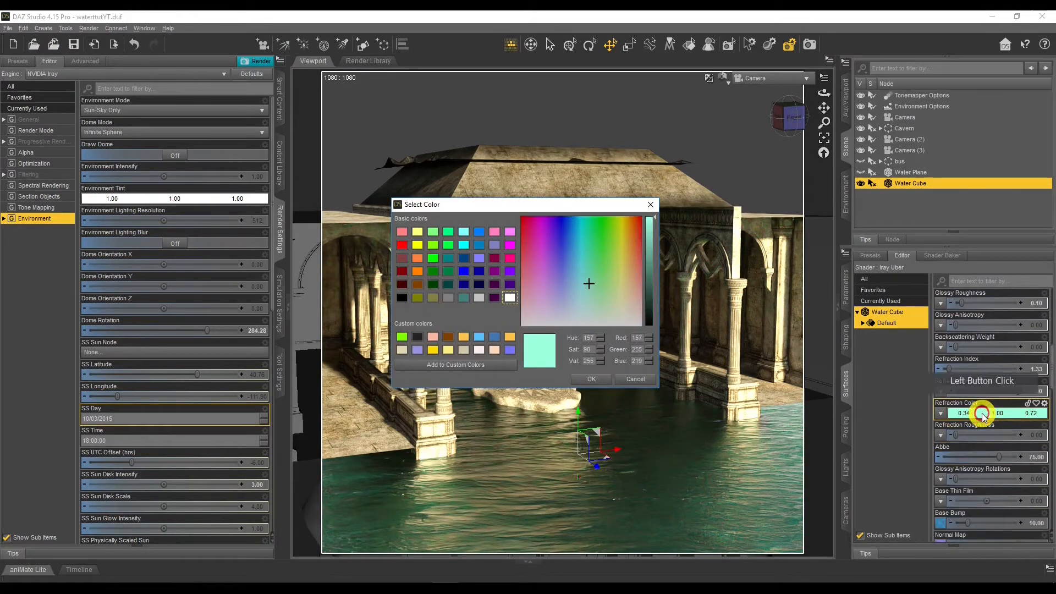
{"action": "left_click", "coordinate": [573, 275]}
{"action": "left_click", "coordinate": [578, 379]}
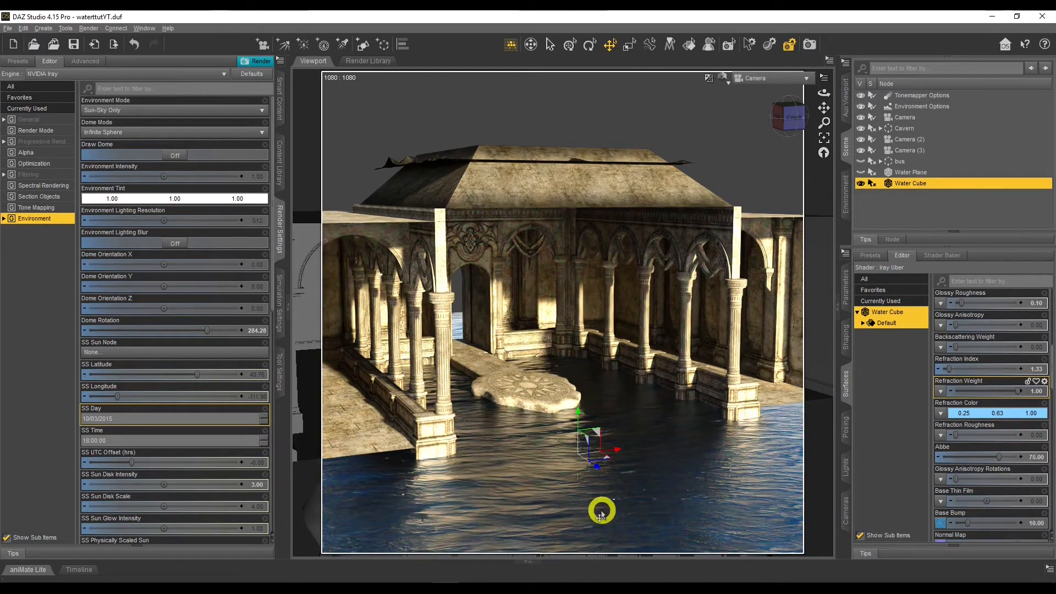
{"action": "scroll", "coordinate": [988, 462], "scroll_direction": "up", "scroll_amount": 10}
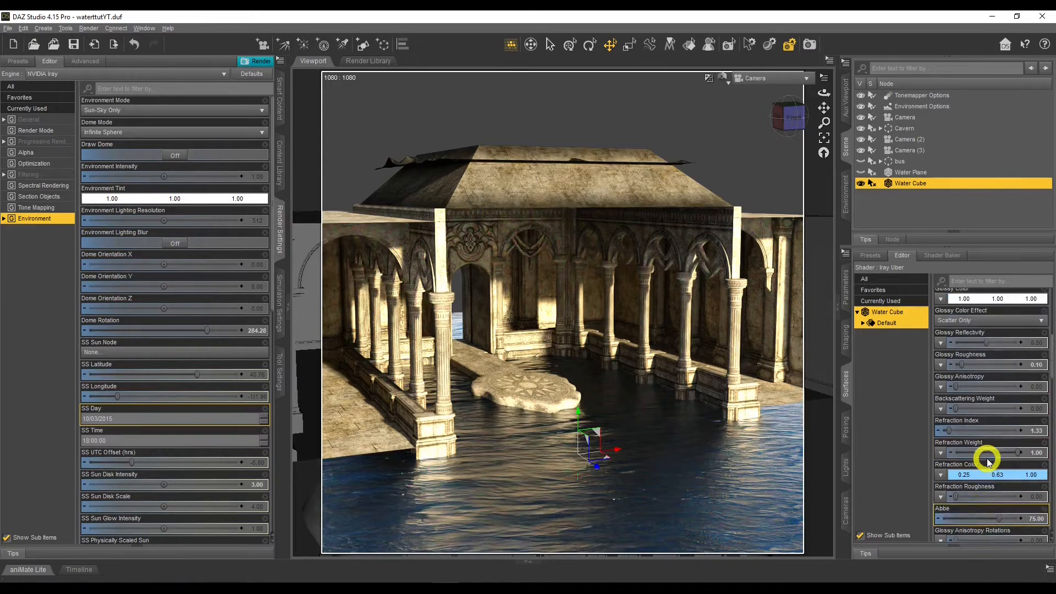
{"action": "scroll", "coordinate": [987, 460], "scroll_direction": "down", "scroll_amount": 10}
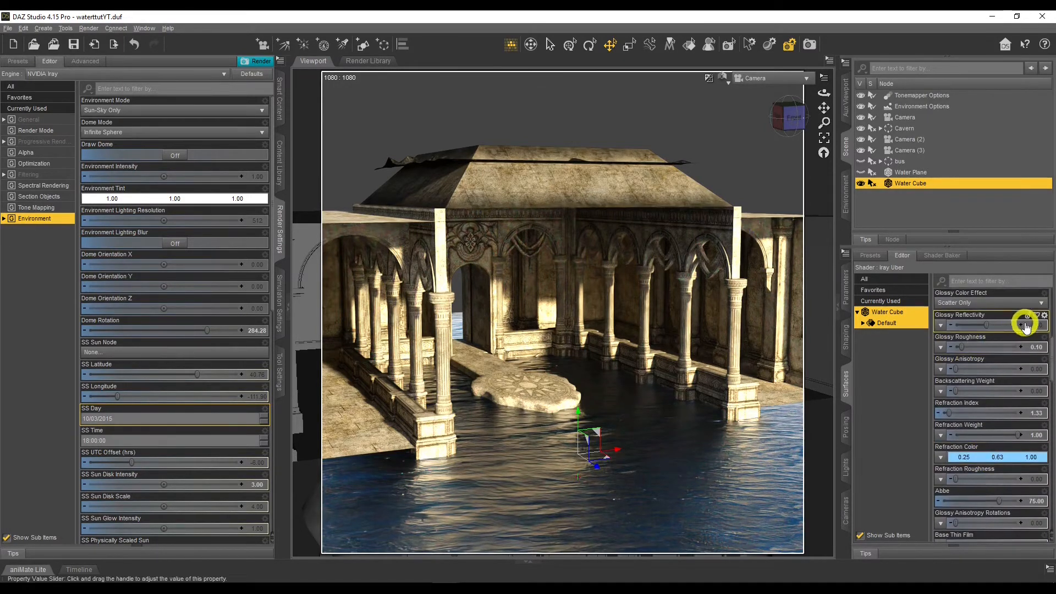
{"action": "scroll", "coordinate": [990, 361], "scroll_direction": "down", "scroll_amount": 3}
{"action": "scroll", "coordinate": [995, 363], "scroll_direction": "down", "scroll_amount": 6}
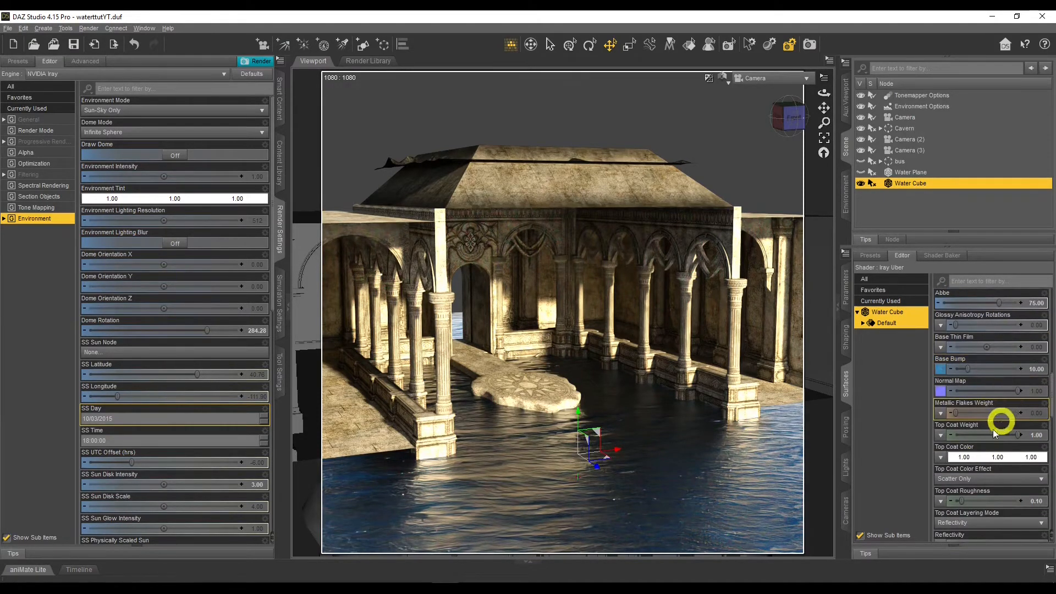
Step: Switch to Windows Photo Viewer to look at the Panel693_Camera example render, then return to DAZ Studio
{"action": "left_click", "coordinate": [480, 557]}
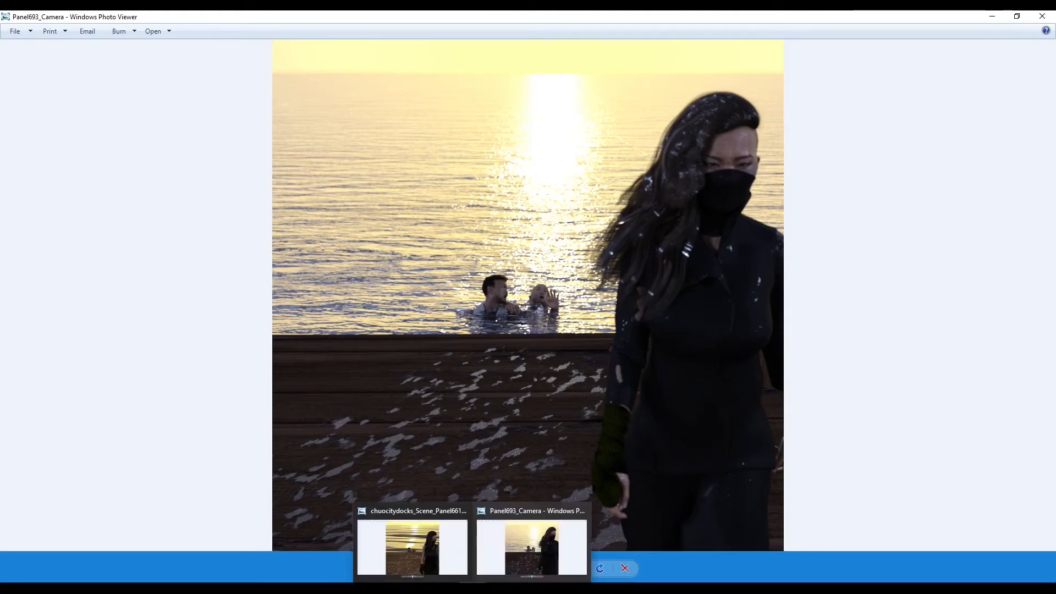
{"action": "left_click", "coordinate": [993, 16]}
{"action": "left_click", "coordinate": [595, 381]}
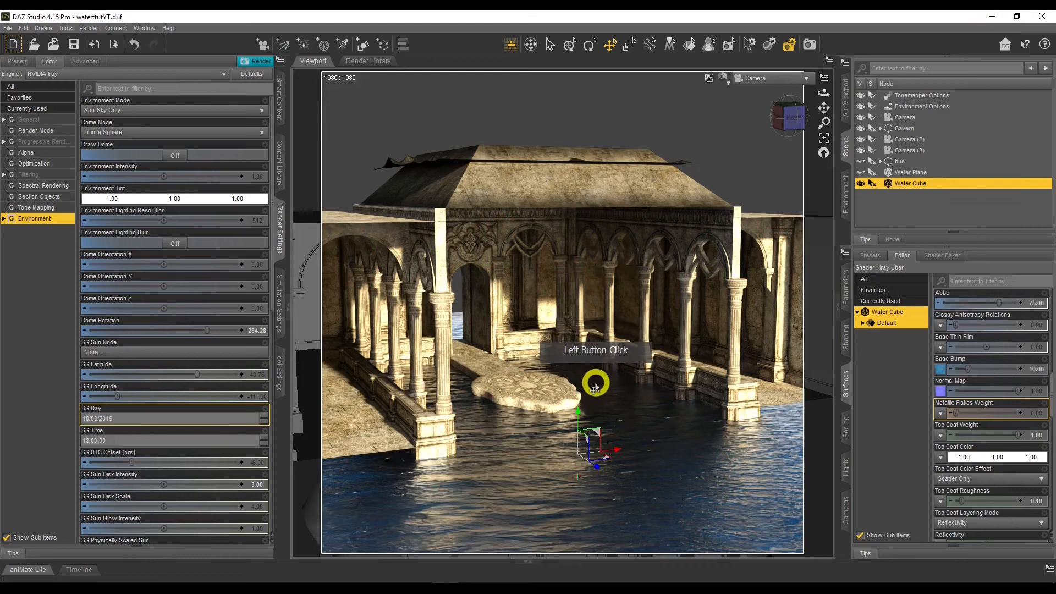
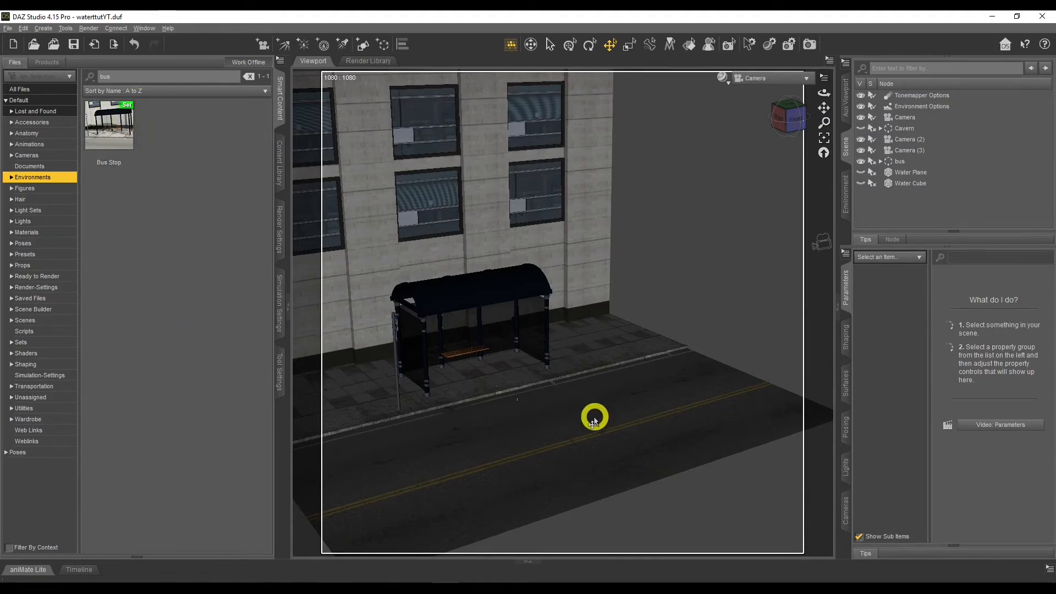
Step: Create a 1 m plane primitive with 1 division at World Center, with Y Positive as its primary axis
{"action": "left_click", "coordinate": [910, 212]}
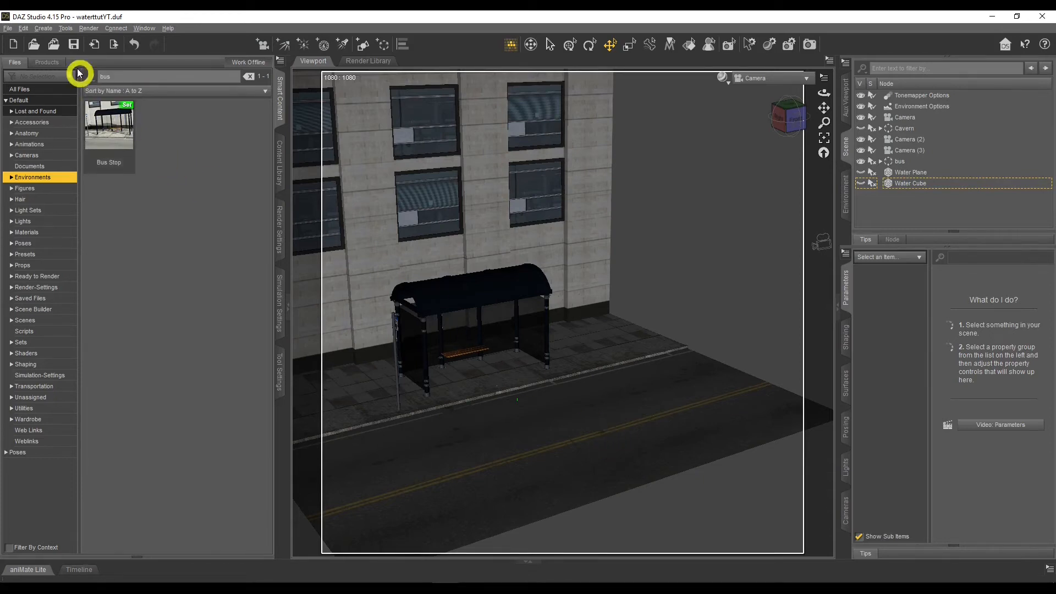
{"action": "left_click", "coordinate": [44, 28]}
{"action": "left_click", "coordinate": [68, 112]}
{"action": "left_click", "coordinate": [498, 256]}
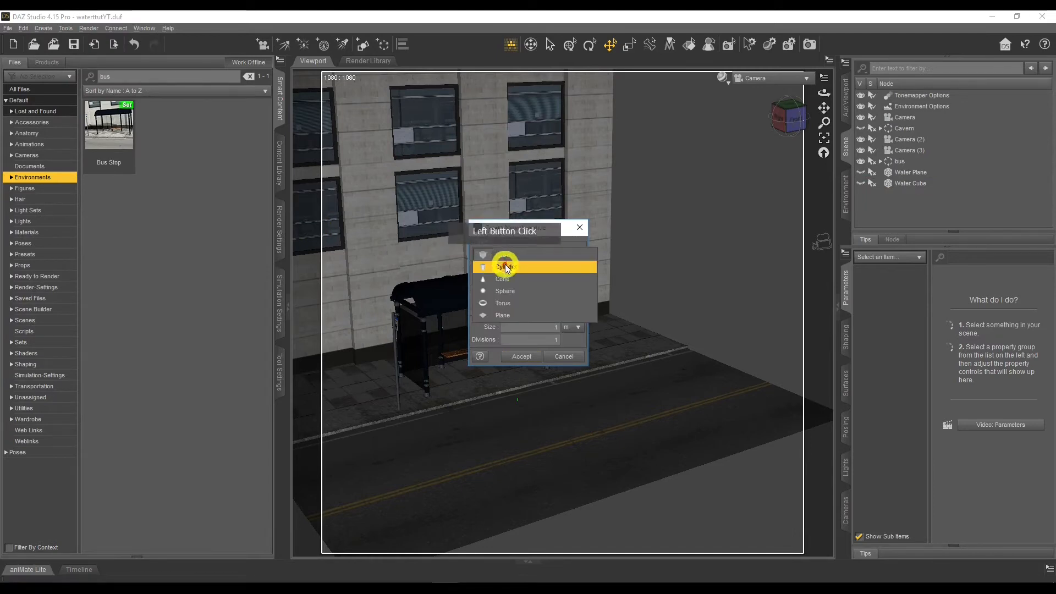
{"action": "left_click", "coordinate": [519, 312]}
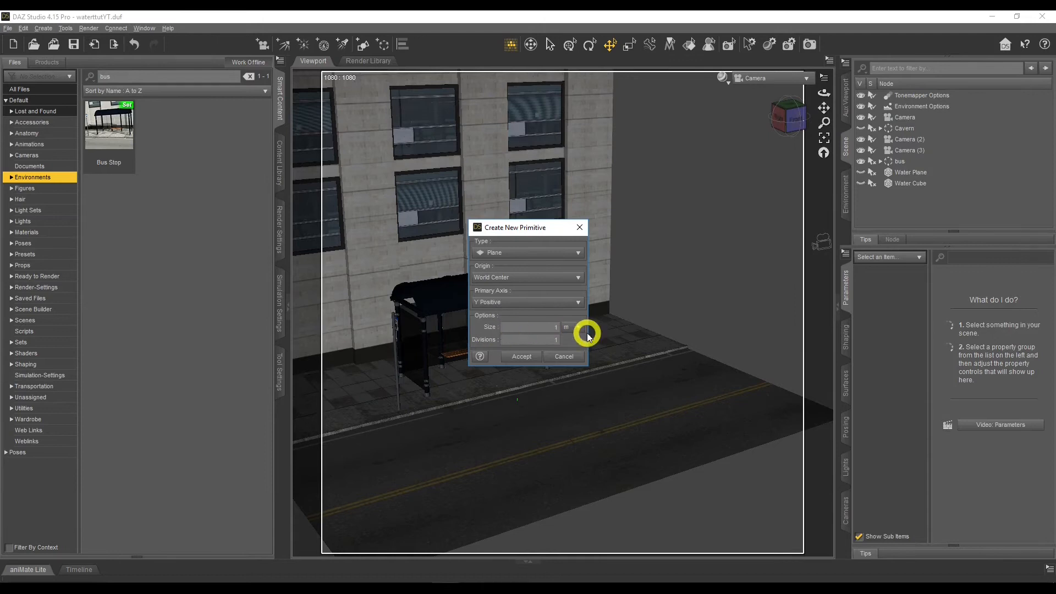
{"action": "left_click", "coordinate": [516, 358]}
{"action": "left_click", "coordinate": [721, 448]}
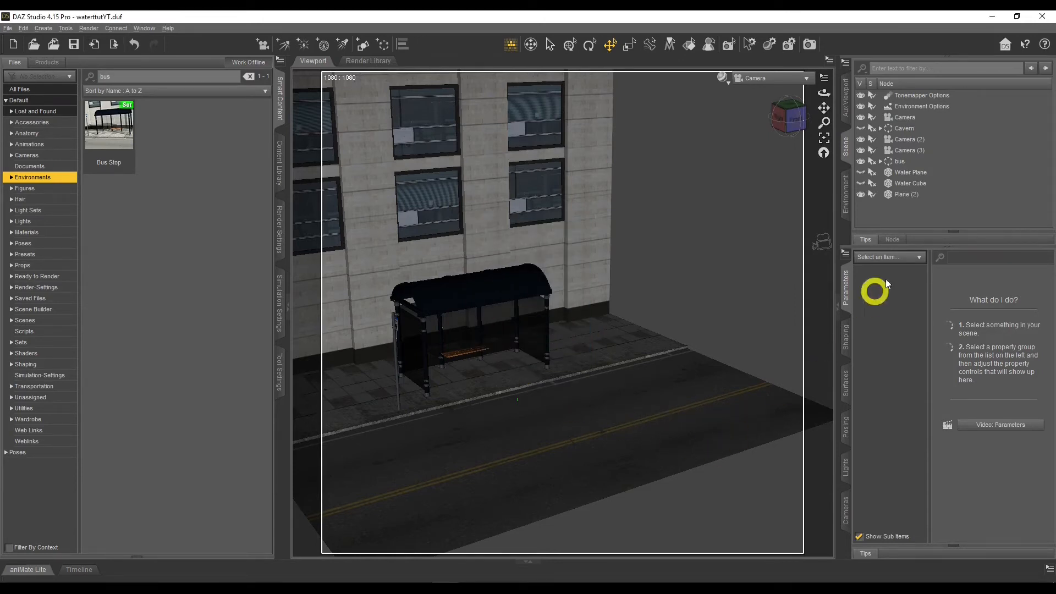
Step: Rename the new plane in the scene list as Puddle1
{"action": "left_click", "coordinate": [909, 198]}
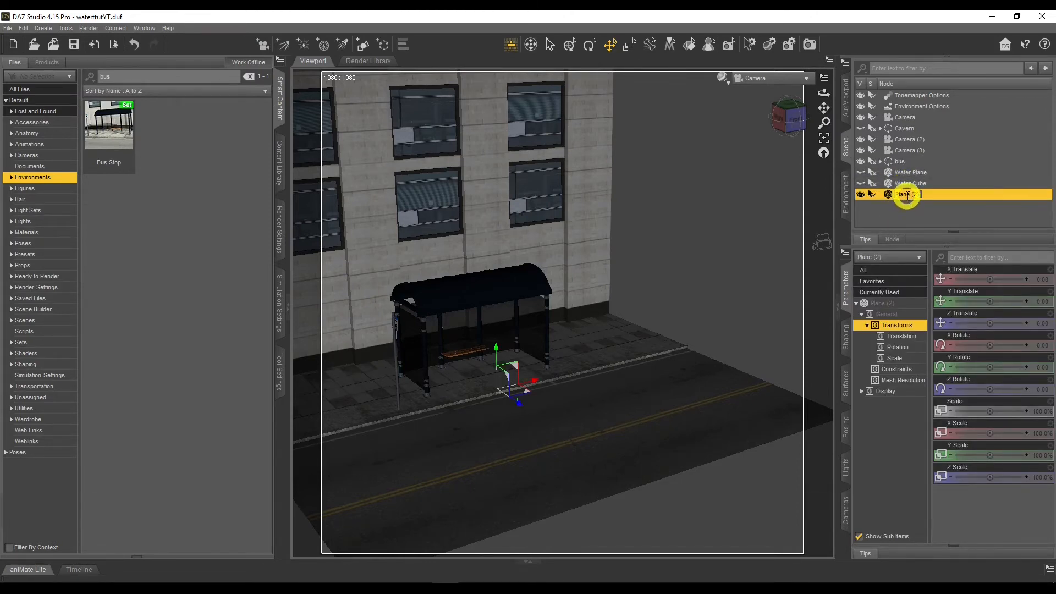
{"action": "type", "text": "Pud"}
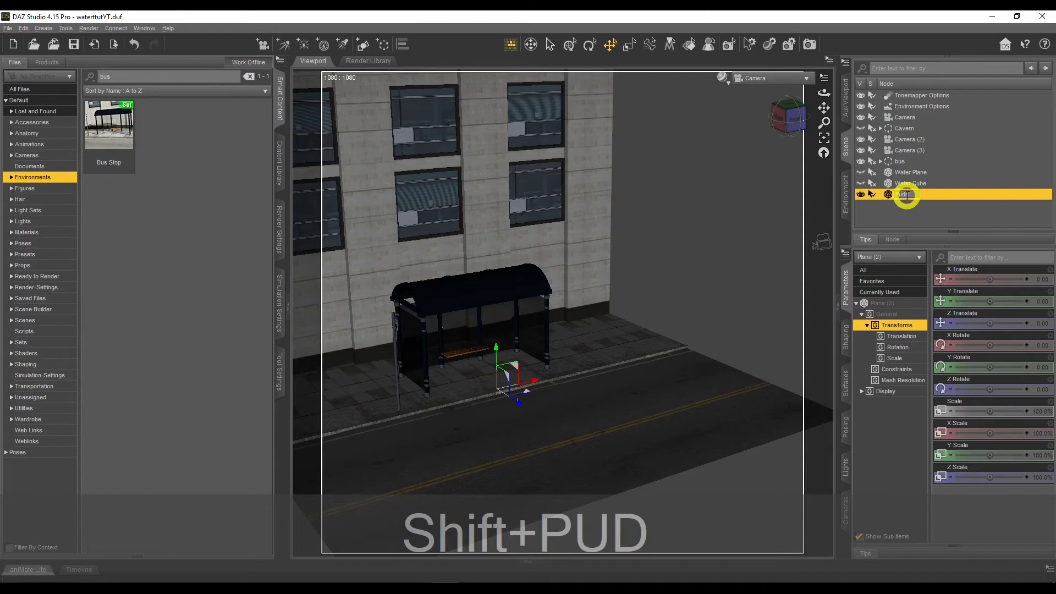
{"action": "type", "text": "dle1"}
{"action": "key", "text": "Return"}
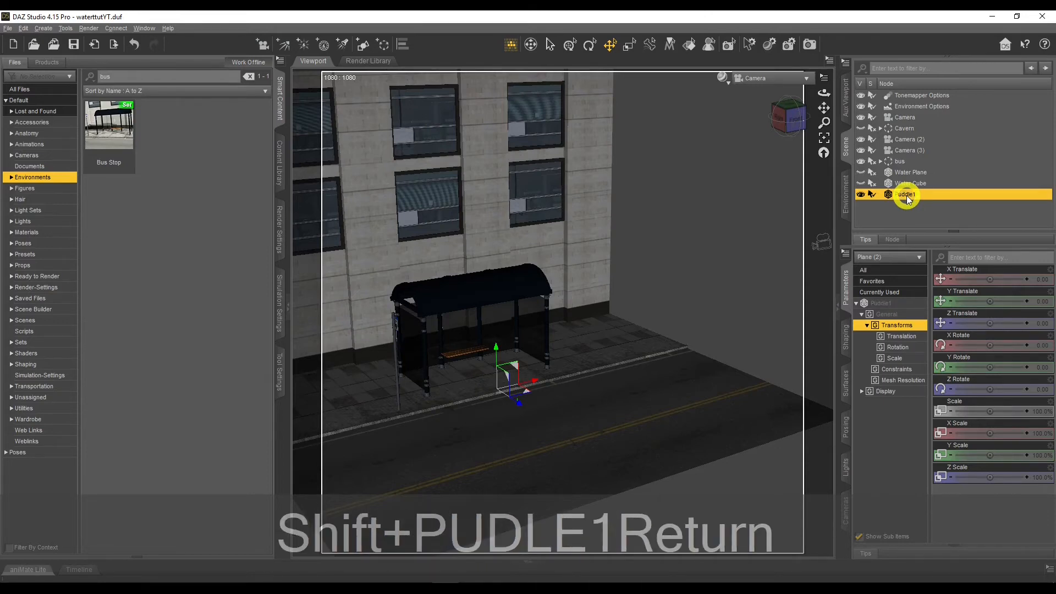
Step: Move Puddle1 forward onto the road to a Z Translate of about 429 and set its Y Translate to 2
{"action": "left_click_drag", "start_coordinate": [517, 404], "coordinate": [570, 405]}
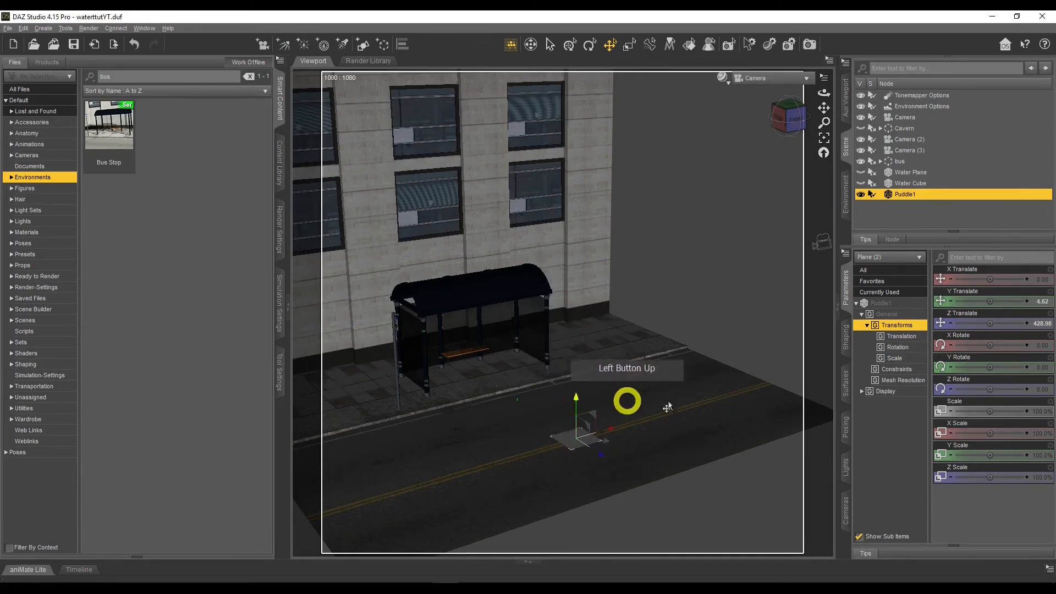
{"action": "left_click", "coordinate": [1045, 301]}
{"action": "type", "text": "2"}
{"action": "key", "text": "Return"}
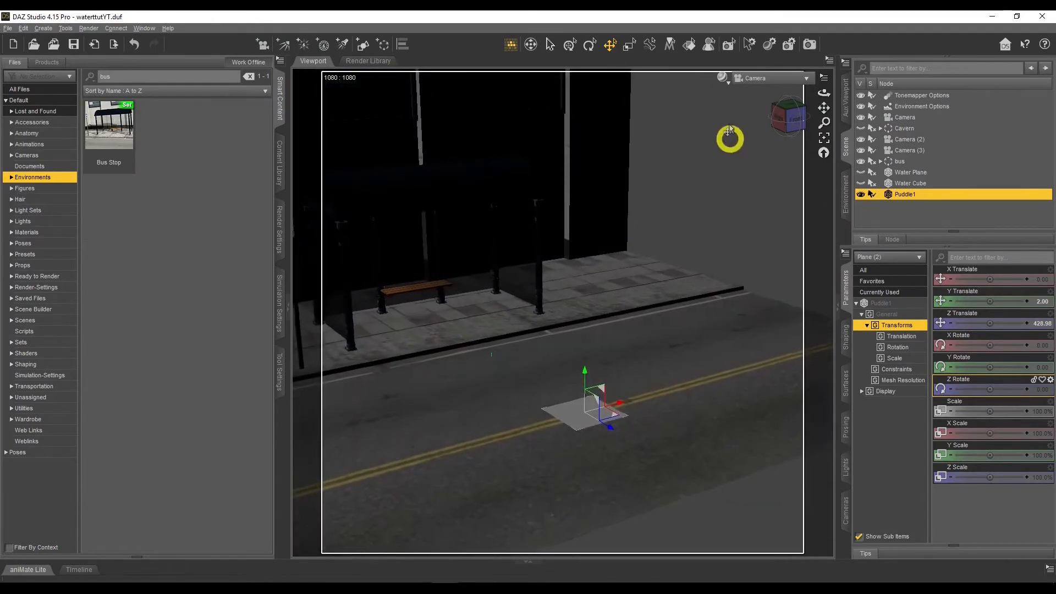
Step: Switch the viewport to the Iray preview and apply the Water shader from the Liquids presets to Puddle1
{"action": "left_click", "coordinate": [722, 77]}
{"action": "left_click", "coordinate": [725, 218]}
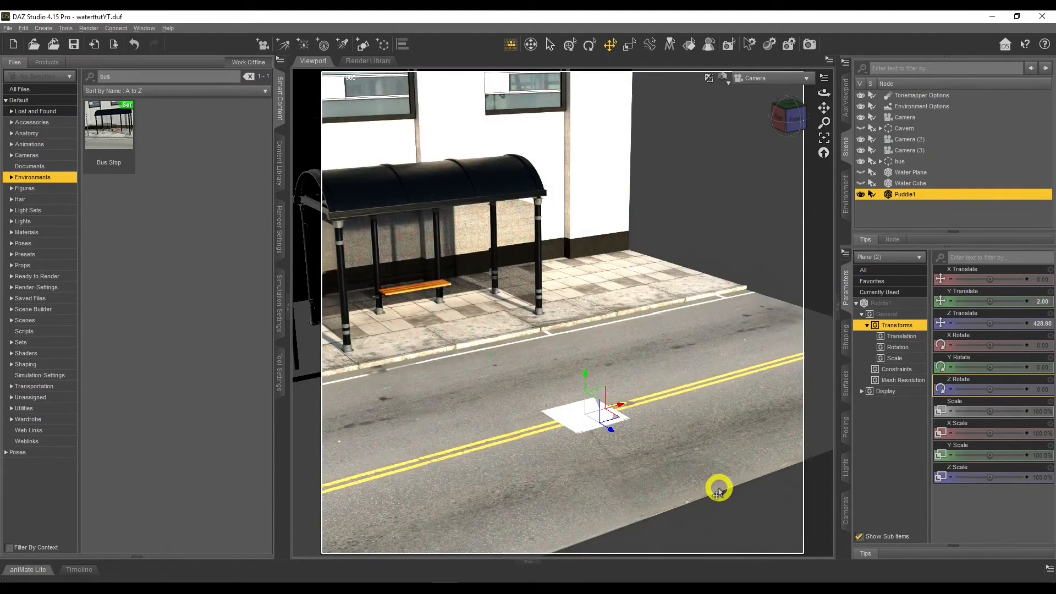
{"action": "left_click", "coordinate": [847, 379]}
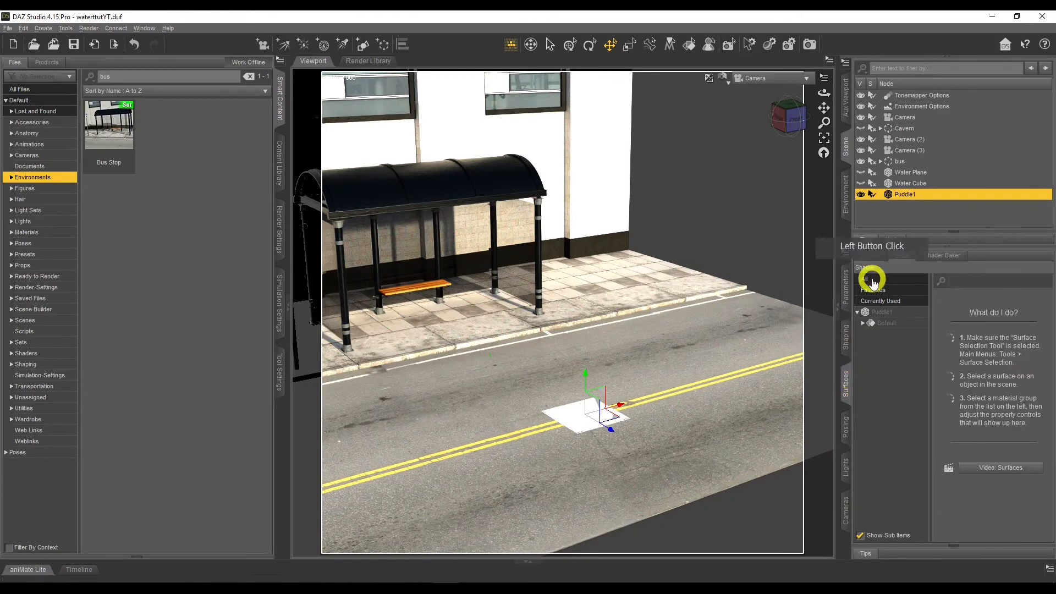
{"action": "left_click", "coordinate": [879, 312]}
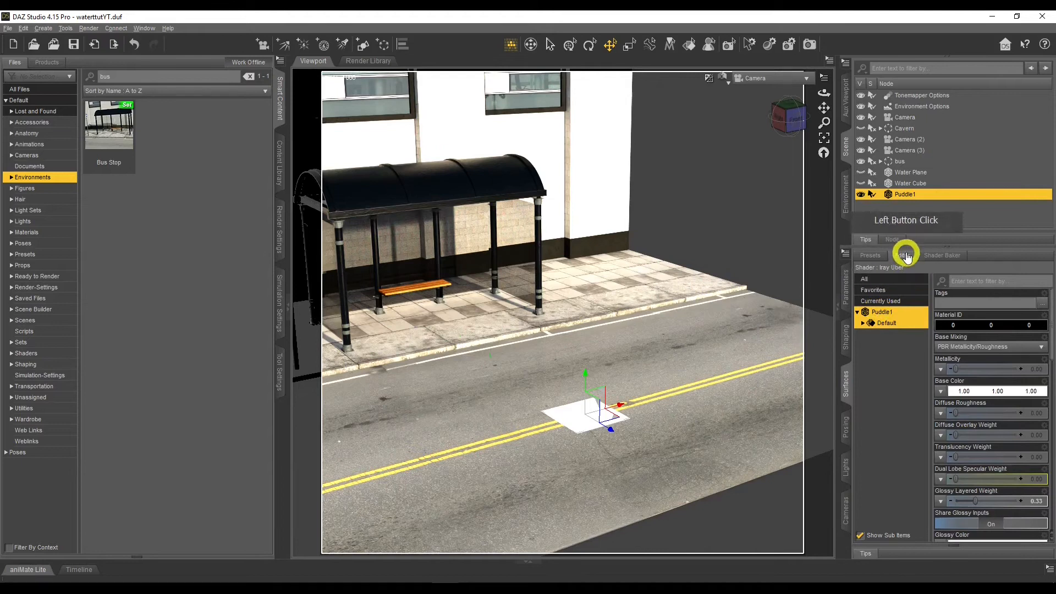
{"action": "left_click", "coordinate": [866, 257]}
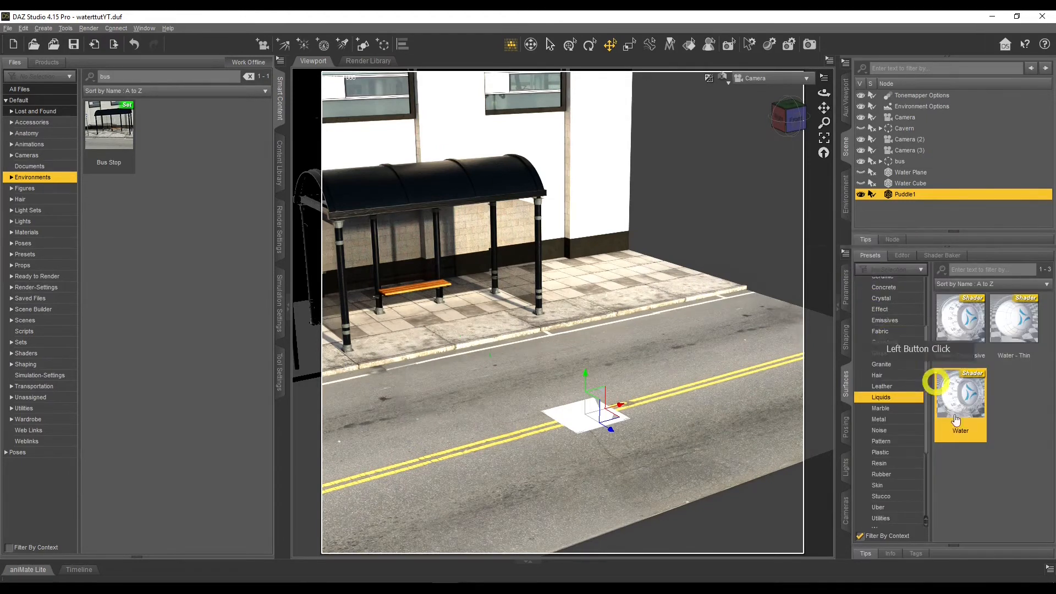
{"action": "double_click", "coordinate": [962, 398]}
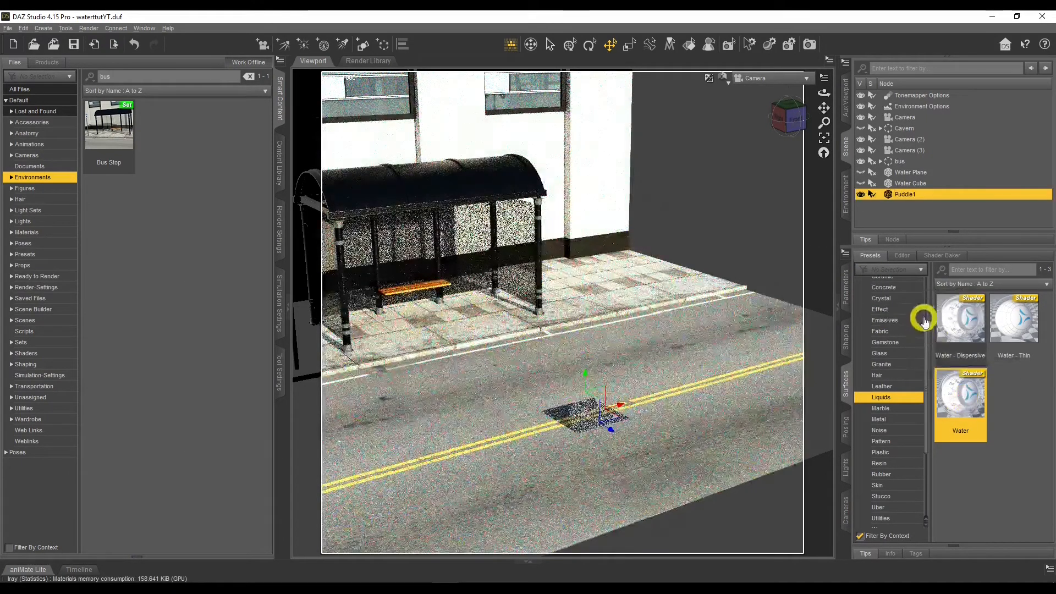
Step: Browse for a Cutout Opacity image map for Puddle1's surface in the Water folder on the Desktop
{"action": "left_click", "coordinate": [905, 256]}
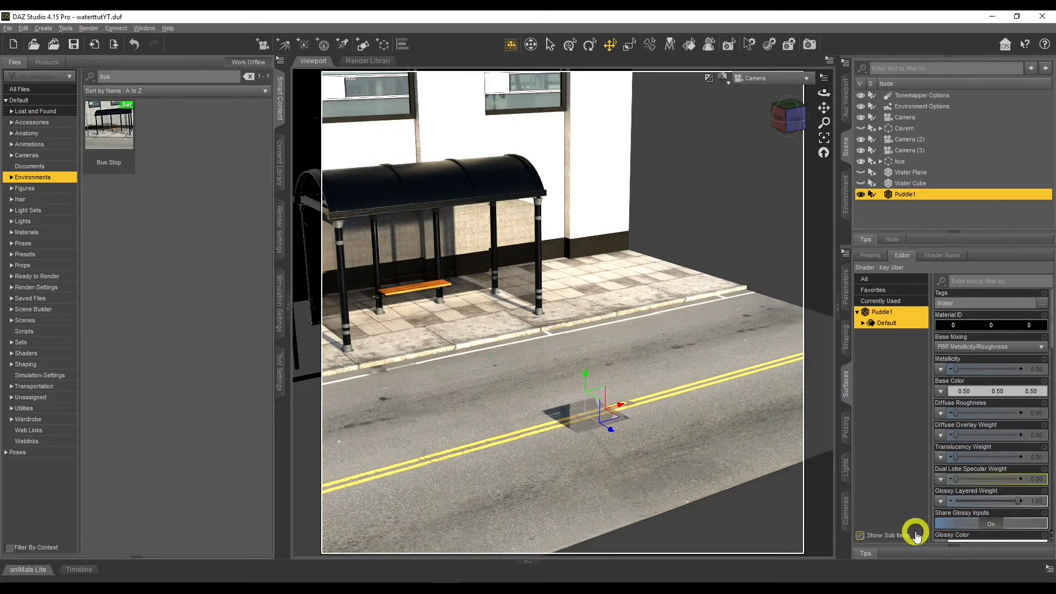
{"action": "scroll", "coordinate": [990, 401], "scroll_direction": "down", "scroll_amount": 3}
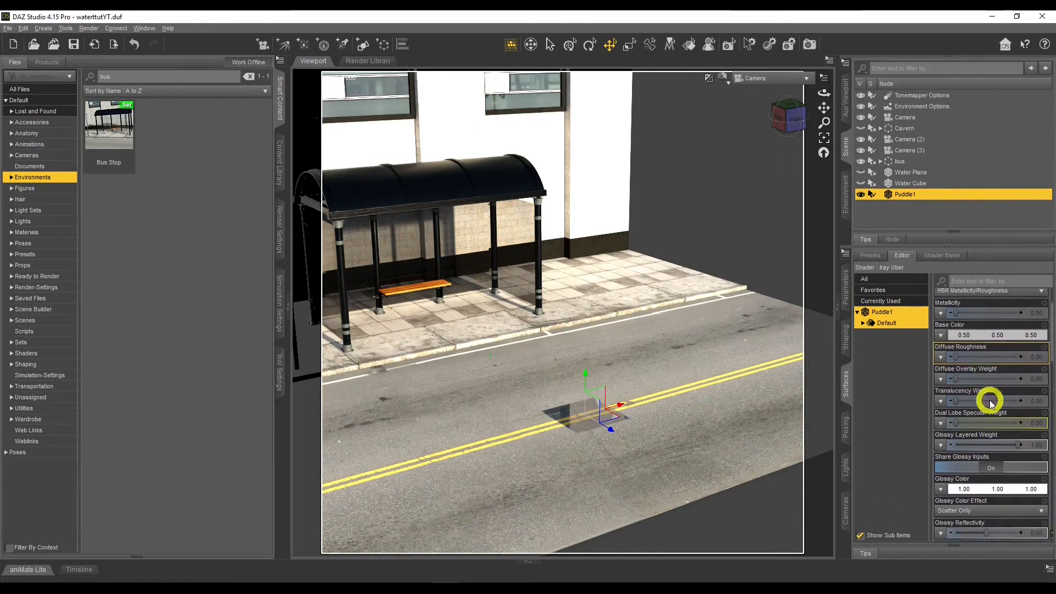
{"action": "scroll", "coordinate": [978, 385], "scroll_direction": "down", "scroll_amount": 9}
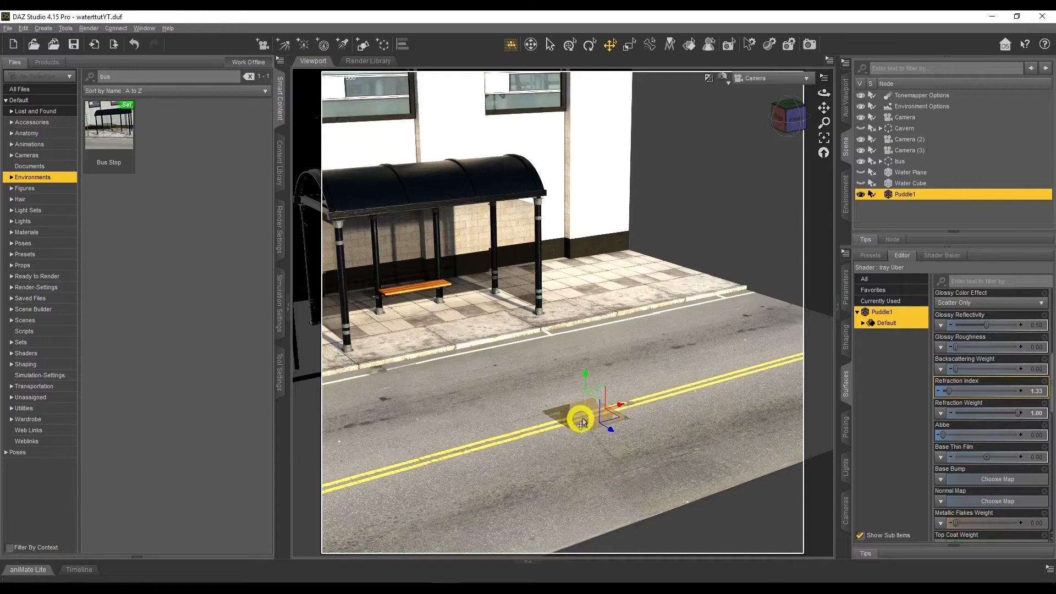
{"action": "scroll", "coordinate": [995, 406], "scroll_direction": "down", "scroll_amount": 4}
{"action": "scroll", "coordinate": [995, 406], "scroll_direction": "down", "scroll_amount": 8}
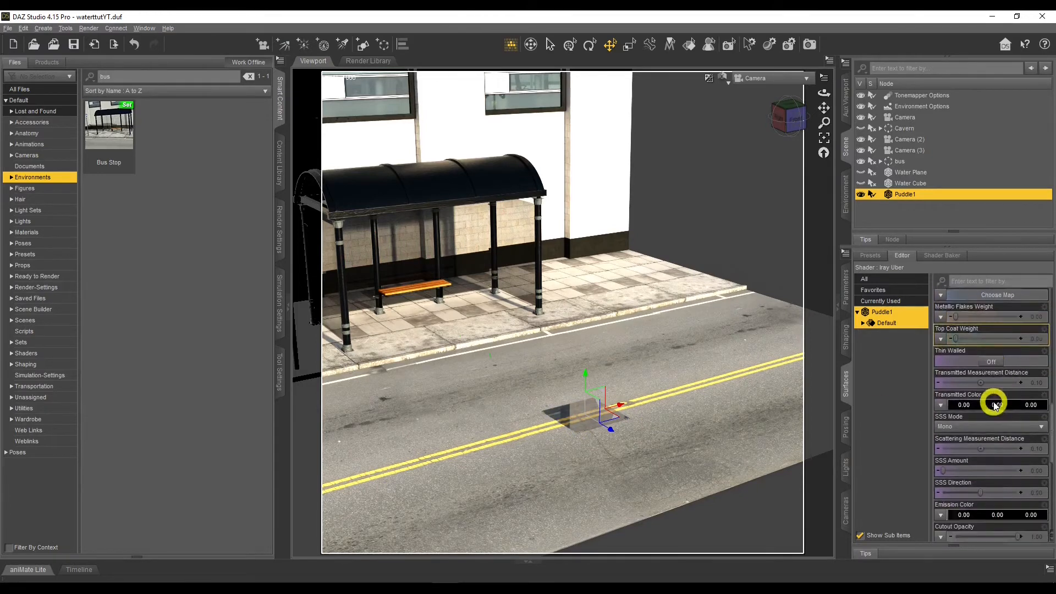
{"action": "scroll", "coordinate": [995, 406], "scroll_direction": "down", "scroll_amount": 6}
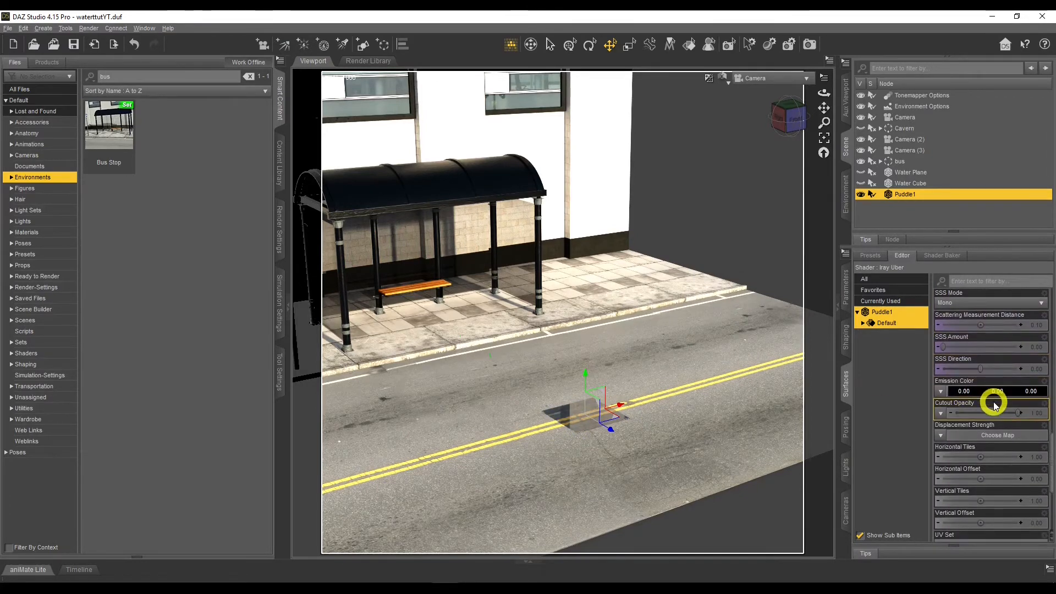
{"action": "left_click", "coordinate": [942, 414]}
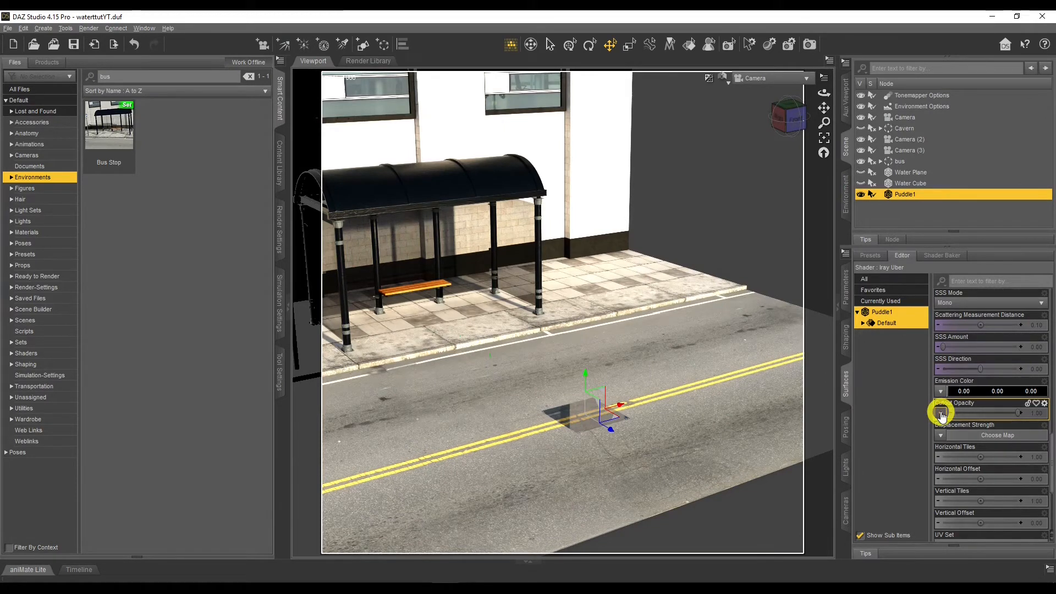
{"action": "left_click", "coordinate": [941, 414]}
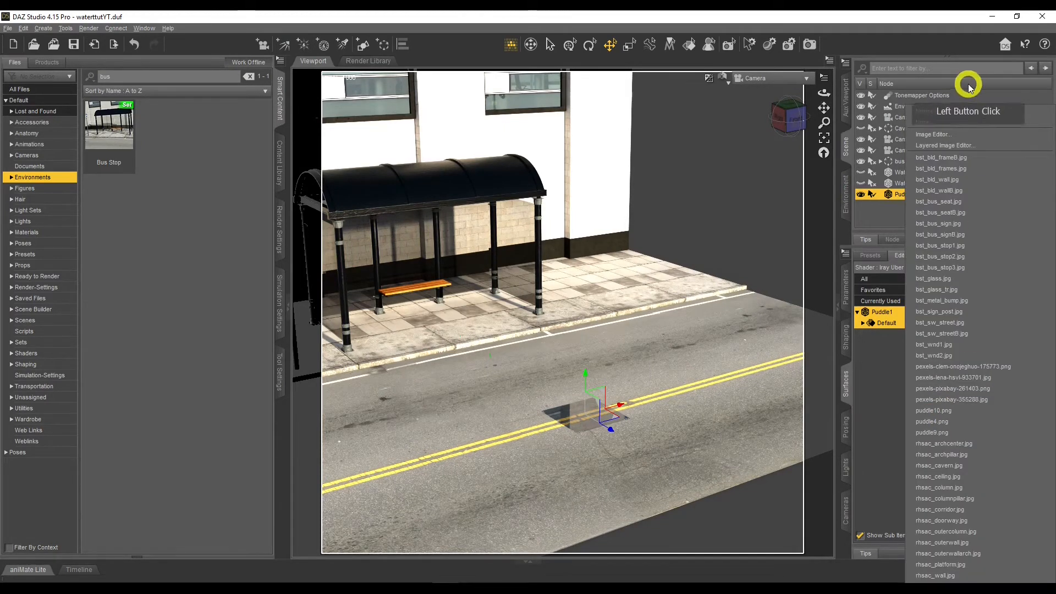
{"action": "left_click", "coordinate": [964, 108]}
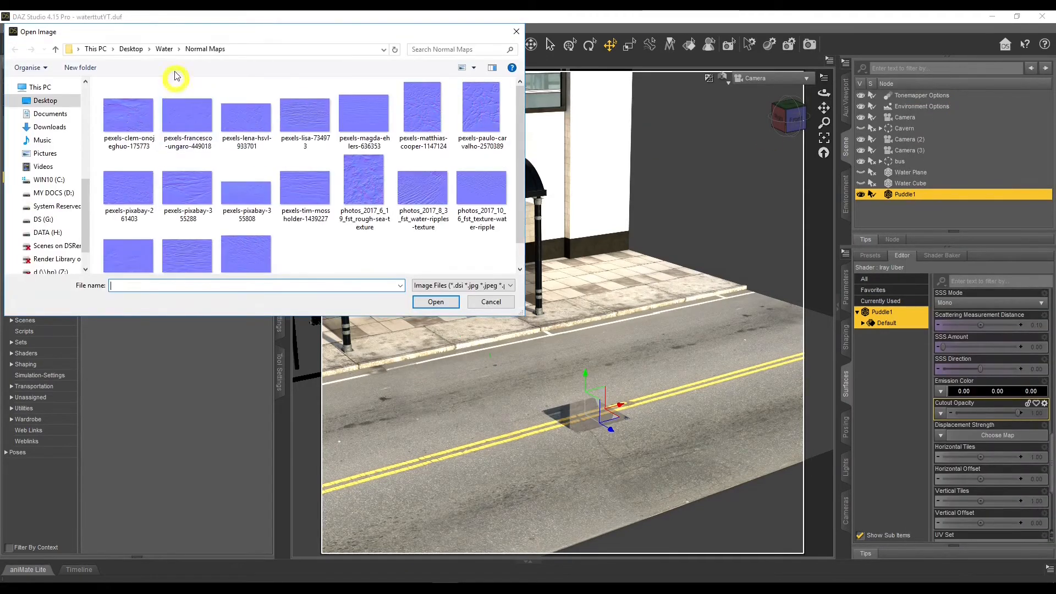
{"action": "left_click", "coordinate": [164, 49]}
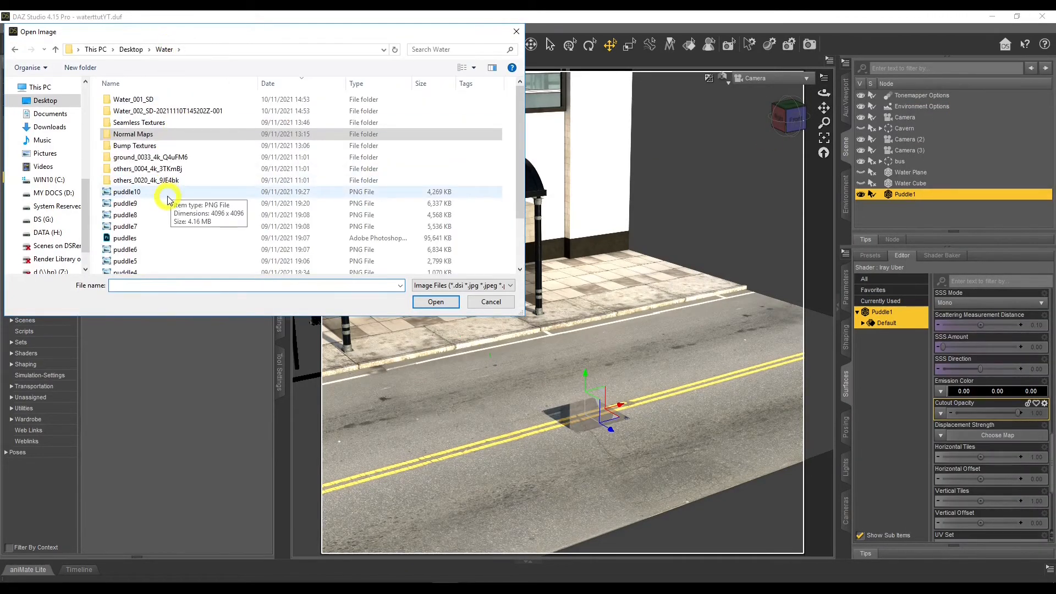
{"action": "scroll", "coordinate": [168, 200], "scroll_direction": "down", "scroll_amount": 2}
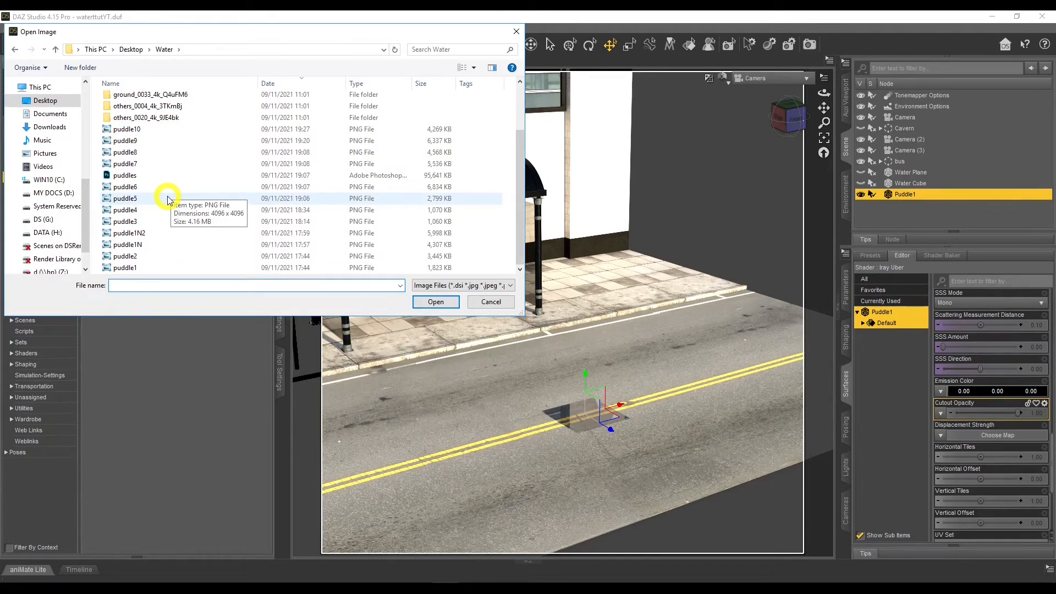
Step: Preview the puddle mask images one after another, starting from puddle10, and go back to puddle4
{"action": "right_click", "coordinate": [130, 130]}
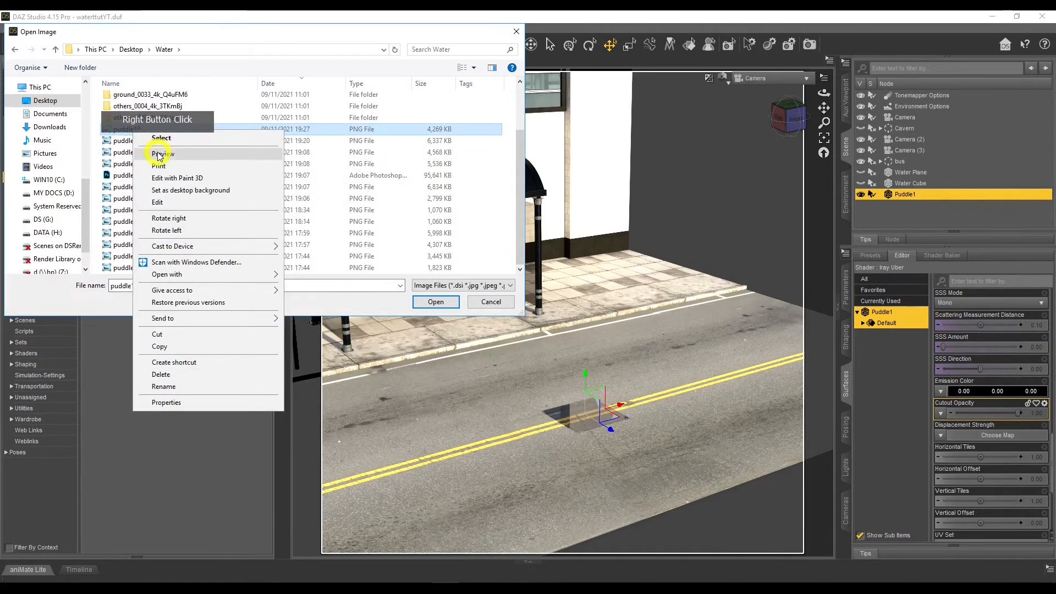
{"action": "left_click", "coordinate": [159, 154]}
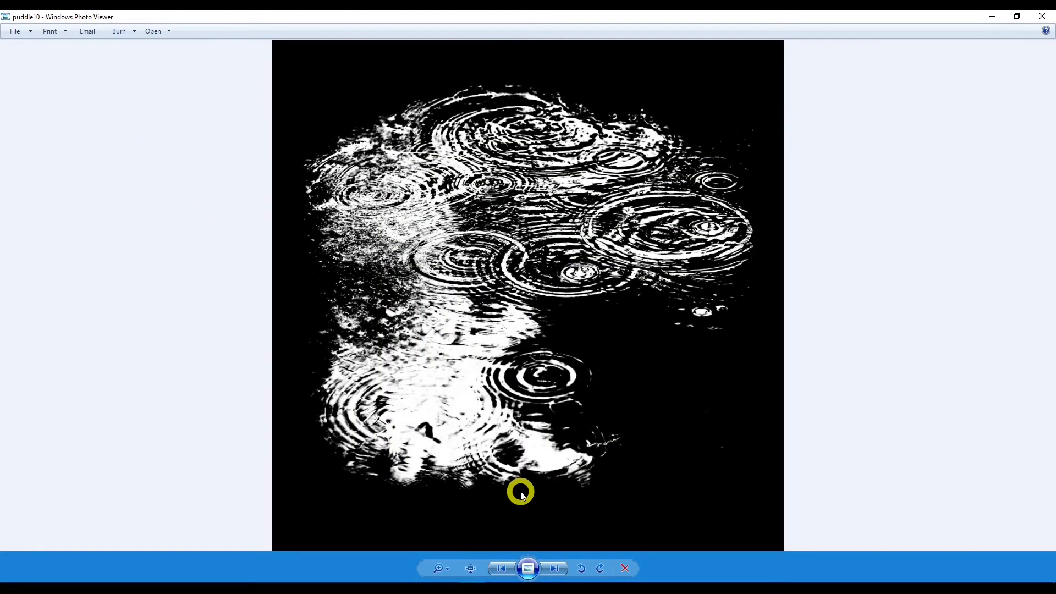
{"action": "left_click", "coordinate": [563, 571]}
{"action": "left_click", "coordinate": [563, 572]}
{"action": "left_click", "coordinate": [563, 572]}
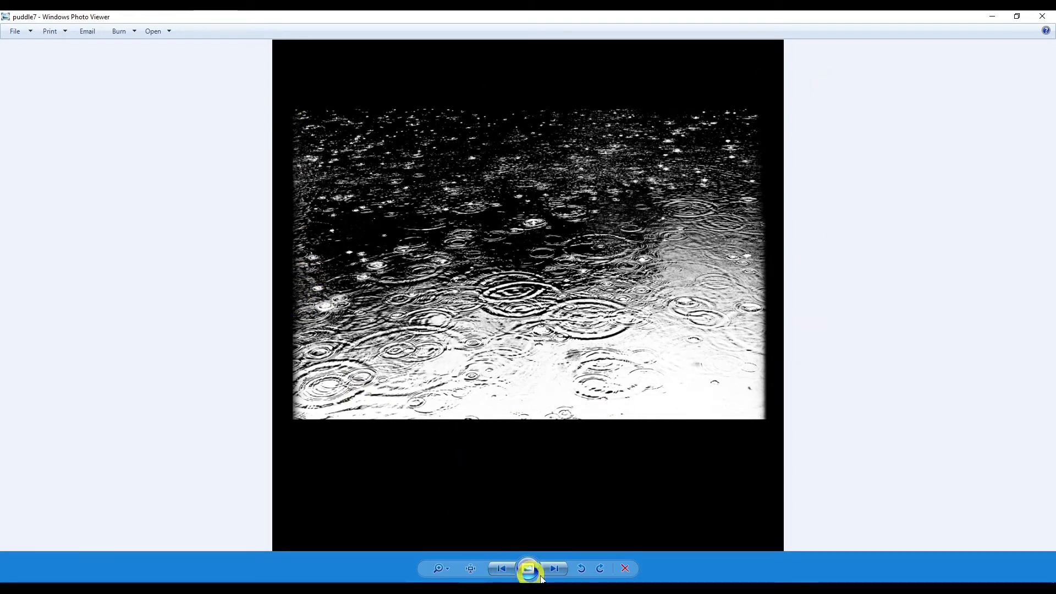
{"action": "left_click", "coordinate": [558, 572]}
{"action": "left_click", "coordinate": [558, 572]}
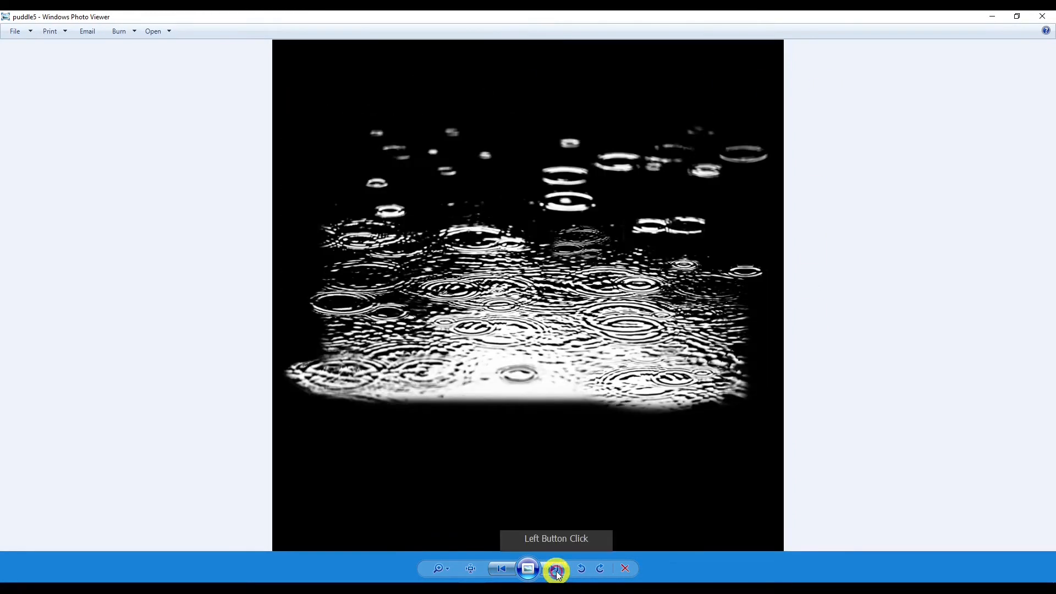
{"action": "left_click", "coordinate": [558, 573]}
{"action": "left_click", "coordinate": [558, 572]}
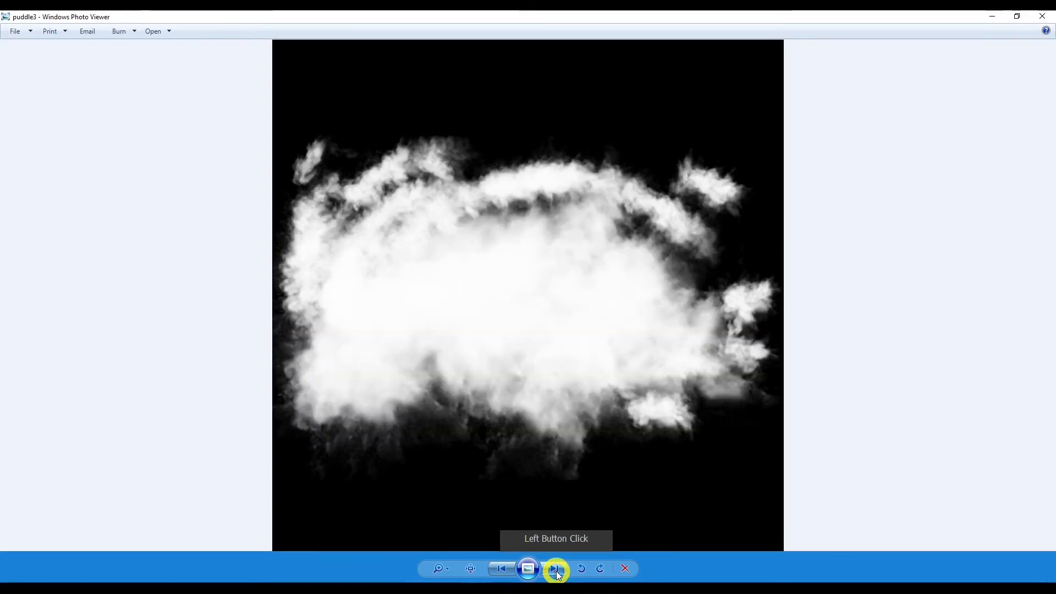
{"action": "left_click", "coordinate": [558, 572]}
{"action": "left_click", "coordinate": [498, 572]}
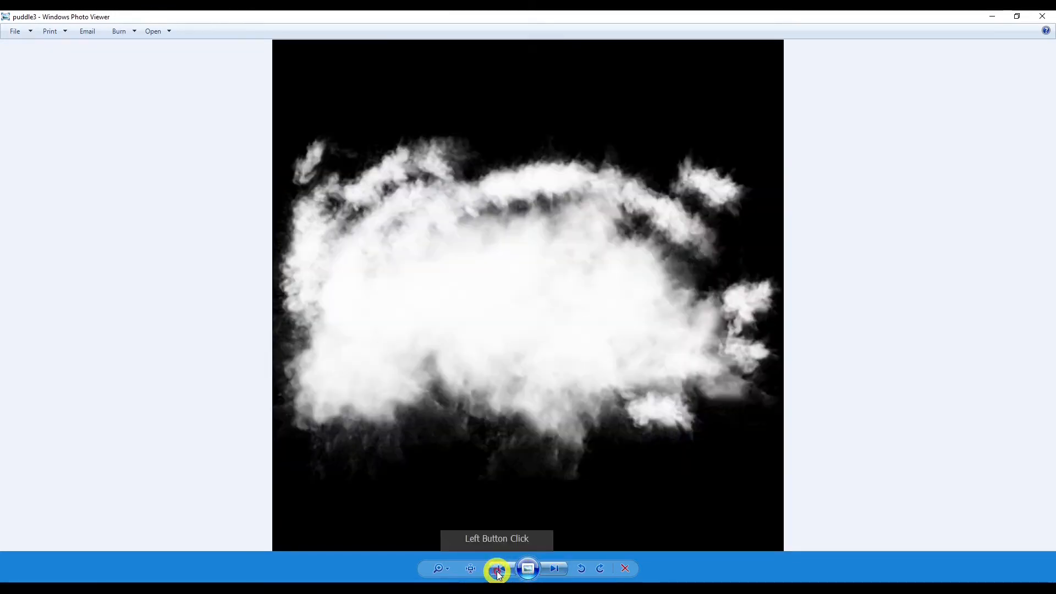
{"action": "left_click", "coordinate": [499, 572]}
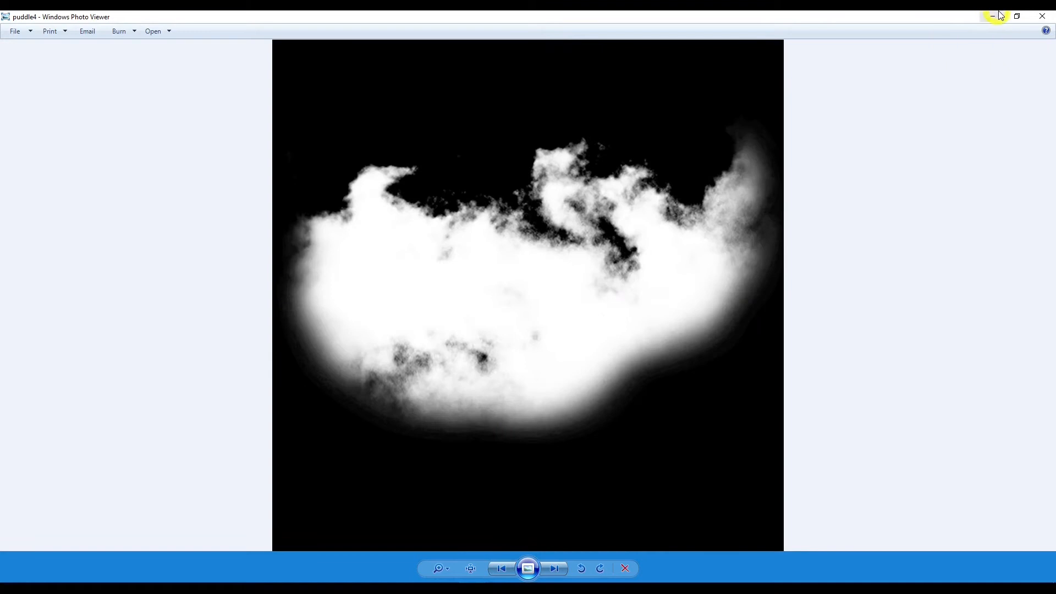
Step: Close the image preview and load puddle4 as Puddle1's Cutout Opacity map
{"action": "left_click", "coordinate": [1044, 17]}
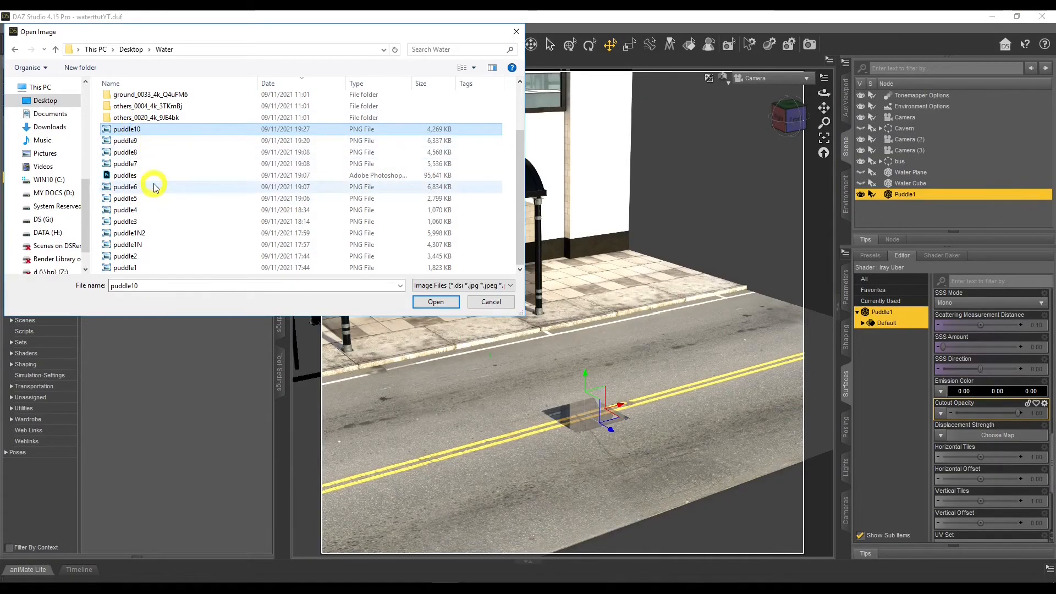
{"action": "double_click", "coordinate": [146, 199]}
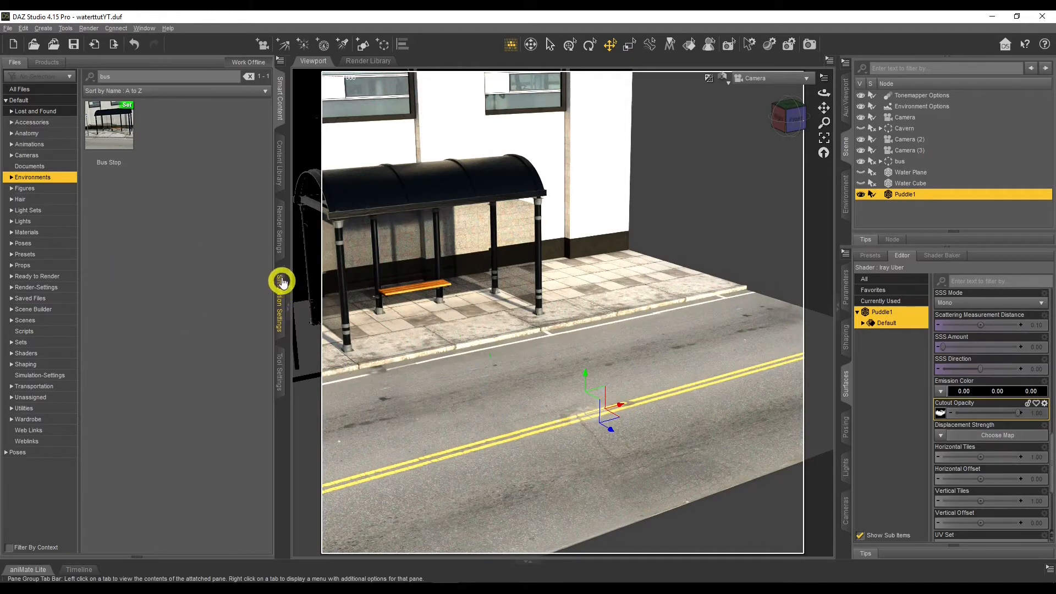
Step: Reset the environment's SS Sun Disk Intensity to its default of 1.00 and set the Dome Rotation to 191.29
{"action": "left_click", "coordinate": [280, 237]}
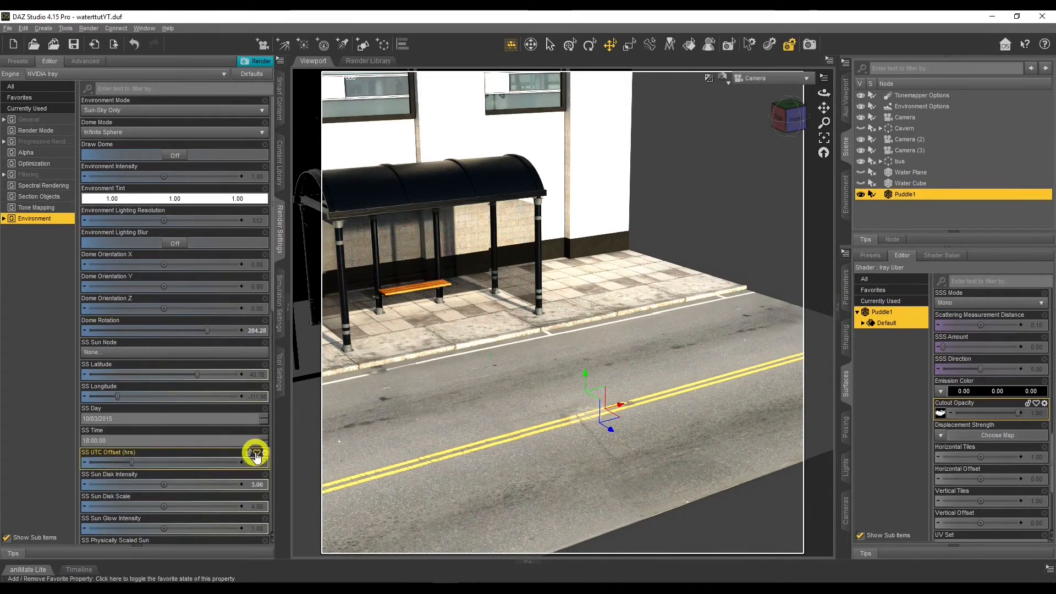
{"action": "left_click", "coordinate": [257, 485], "text": "alt"}
{"action": "left_click_drag", "start_coordinate": [206, 330], "coordinate": [166, 328]}
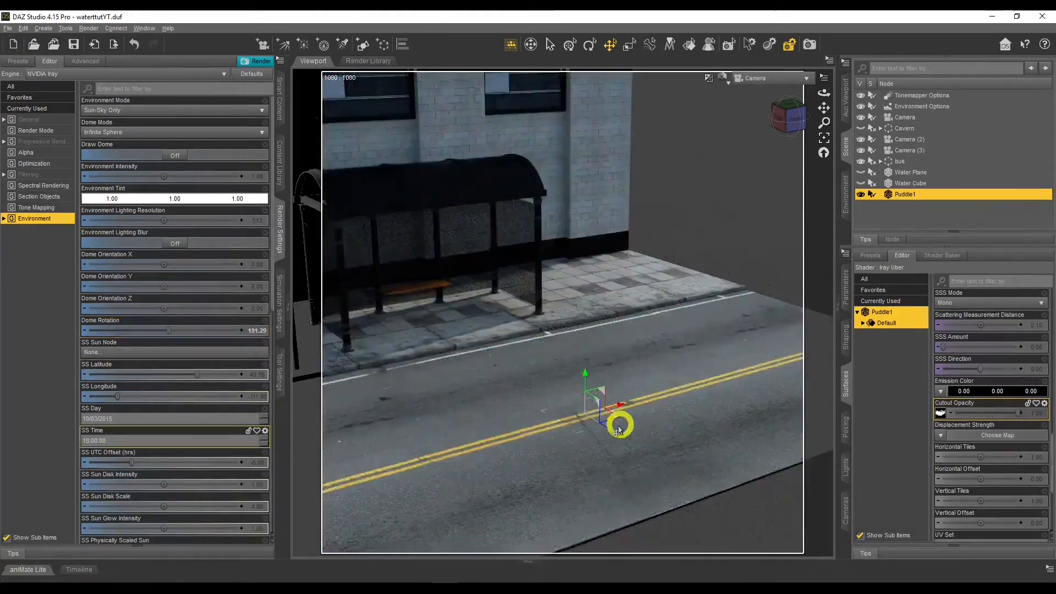
Step: Load the puddle4 image as the Base Bump map of Puddle1's surface
{"action": "scroll", "coordinate": [1001, 499], "scroll_direction": "up", "scroll_amount": 6}
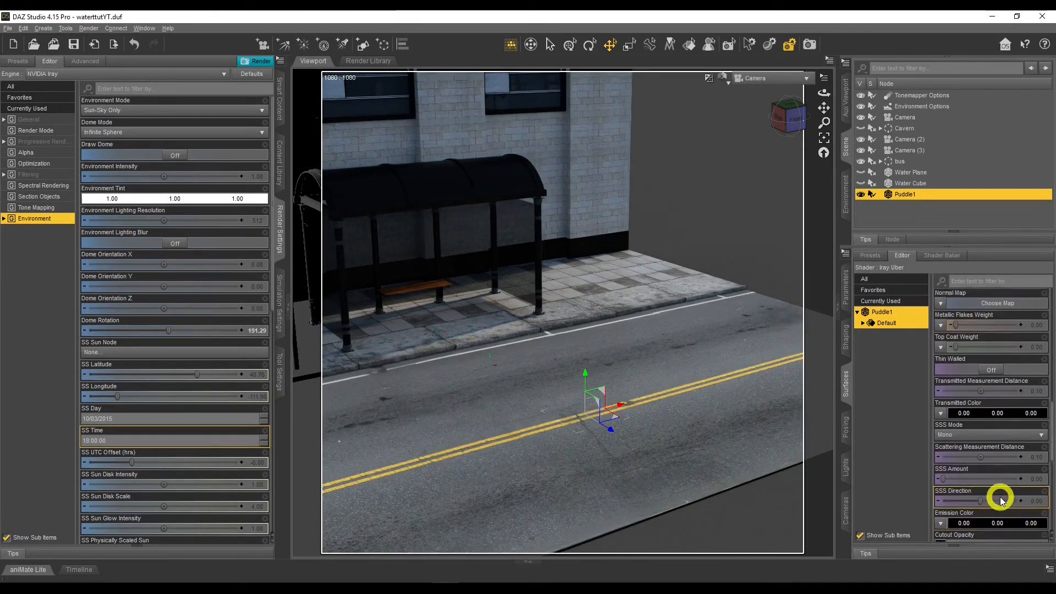
{"action": "scroll", "coordinate": [1000, 499], "scroll_direction": "up", "scroll_amount": 3}
{"action": "scroll", "coordinate": [1000, 495], "scroll_direction": "up", "scroll_amount": 3}
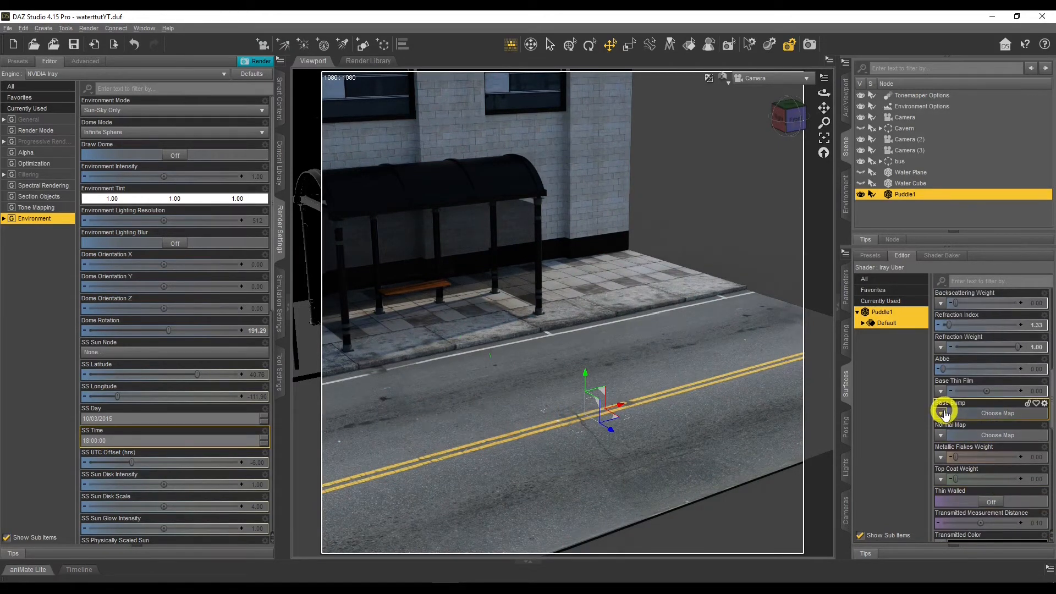
{"action": "left_click", "coordinate": [942, 413]}
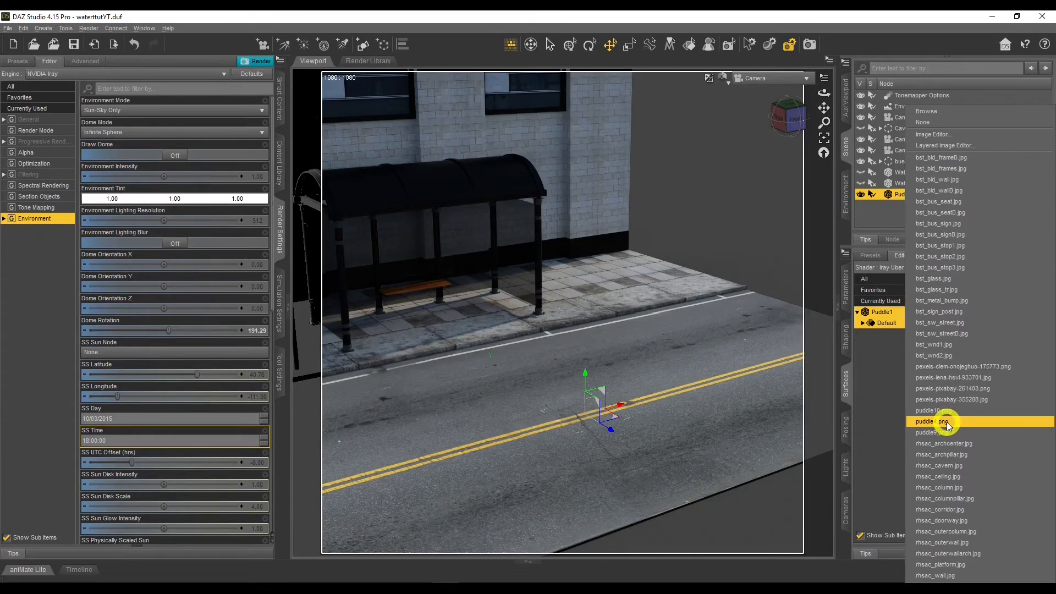
{"action": "left_click", "coordinate": [940, 421]}
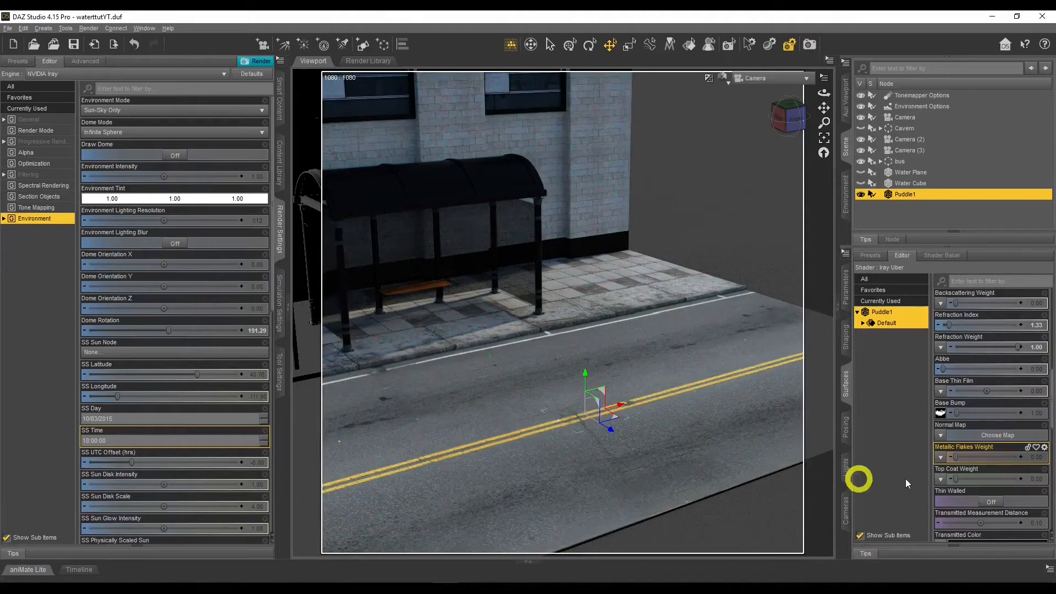
Step: Turn off Share Glossy Inputs for Puddle1's surface
{"action": "scroll", "coordinate": [981, 467], "scroll_direction": "up", "scroll_amount": 3}
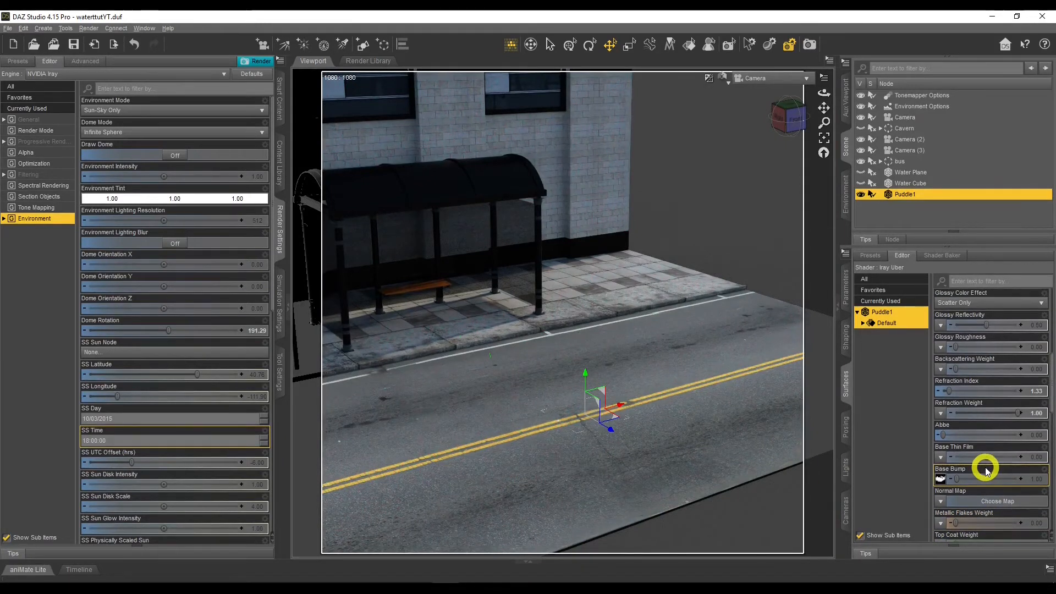
{"action": "scroll", "coordinate": [986, 471], "scroll_direction": "up", "scroll_amount": 3}
{"action": "scroll", "coordinate": [986, 470], "scroll_direction": "up", "scroll_amount": 6}
{"action": "scroll", "coordinate": [981, 381], "scroll_direction": "down", "scroll_amount": 8}
{"action": "scroll", "coordinate": [980, 383], "scroll_direction": "up", "scroll_amount": 5}
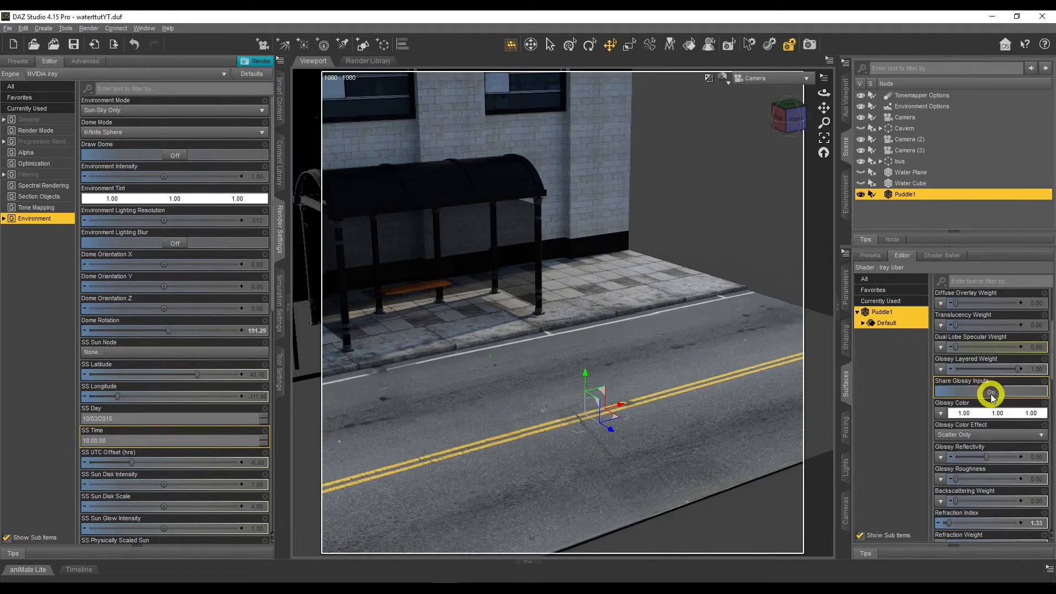
{"action": "left_click", "coordinate": [994, 393]}
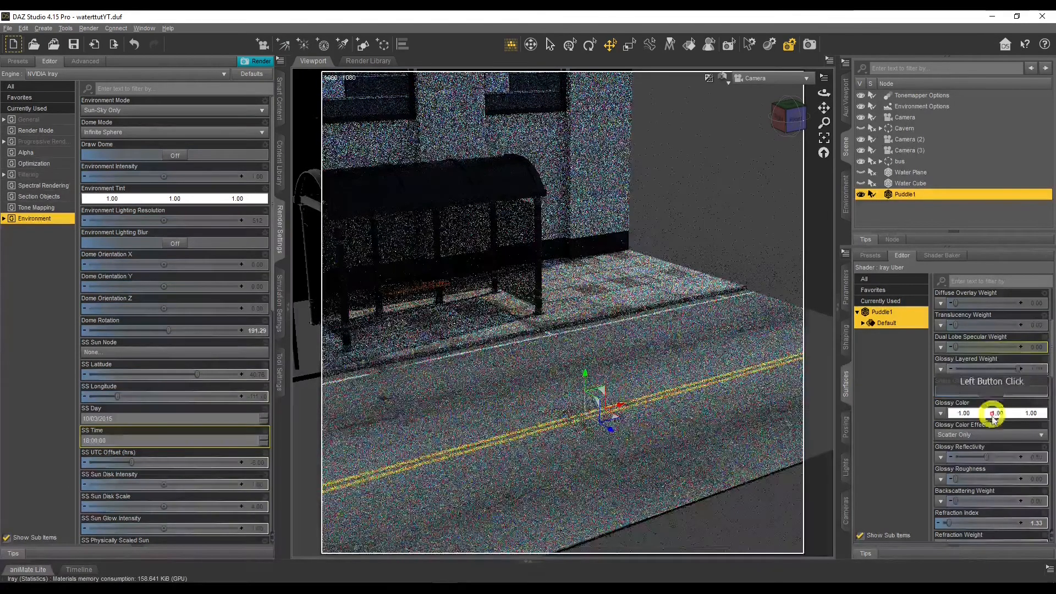
Step: Set Puddle1's Refraction Color to a mid grey of 0.54, 0.54, 0.54
{"action": "scroll", "coordinate": [994, 418], "scroll_direction": "down", "scroll_amount": 6}
{"action": "scroll", "coordinate": [993, 423], "scroll_direction": "down", "scroll_amount": 1}
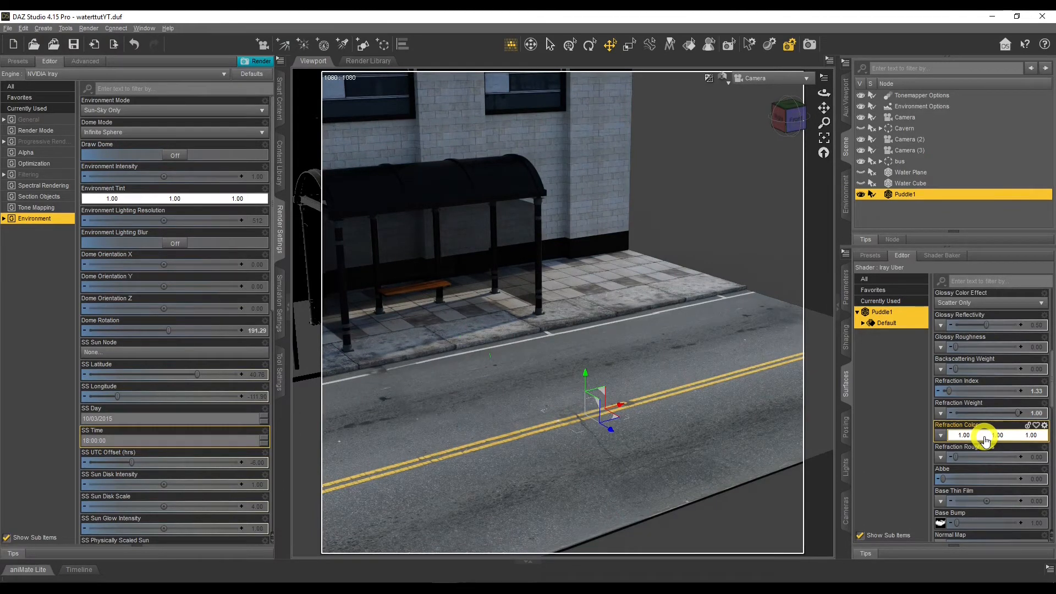
{"action": "left_click", "coordinate": [985, 440]}
{"action": "left_click", "coordinate": [542, 338]}
{"action": "left_click", "coordinate": [479, 298]}
{"action": "left_click", "coordinate": [536, 357]}
{"action": "left_click", "coordinate": [593, 379]}
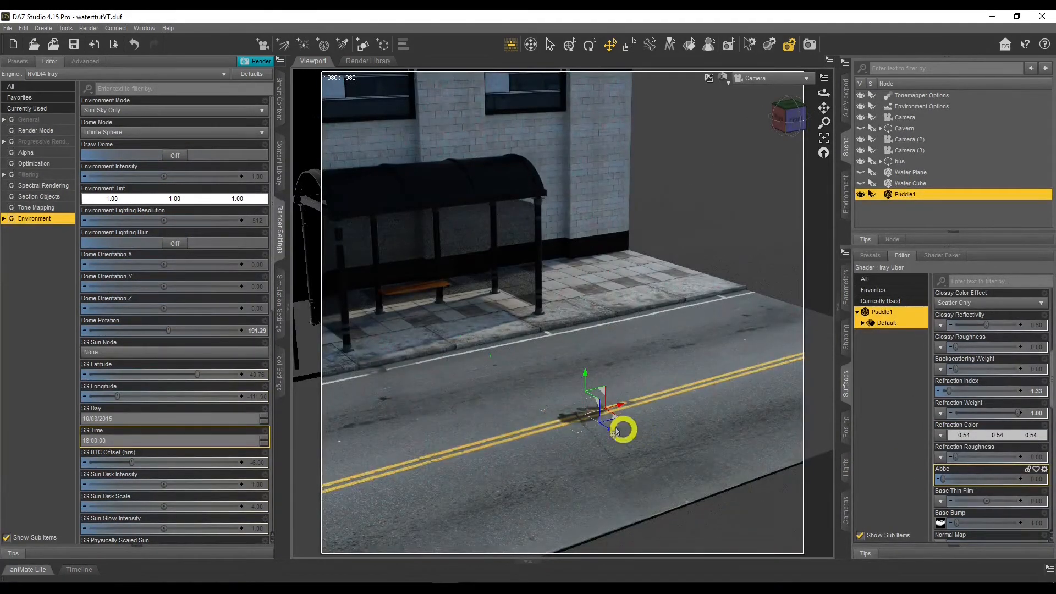
Step: Set Puddle1's Refraction Roughness to 0.58 and its Abbe value to 75
{"action": "scroll", "coordinate": [987, 497], "scroll_direction": "down", "scroll_amount": 3}
{"action": "scroll", "coordinate": [985, 491], "scroll_direction": "up", "scroll_amount": 3}
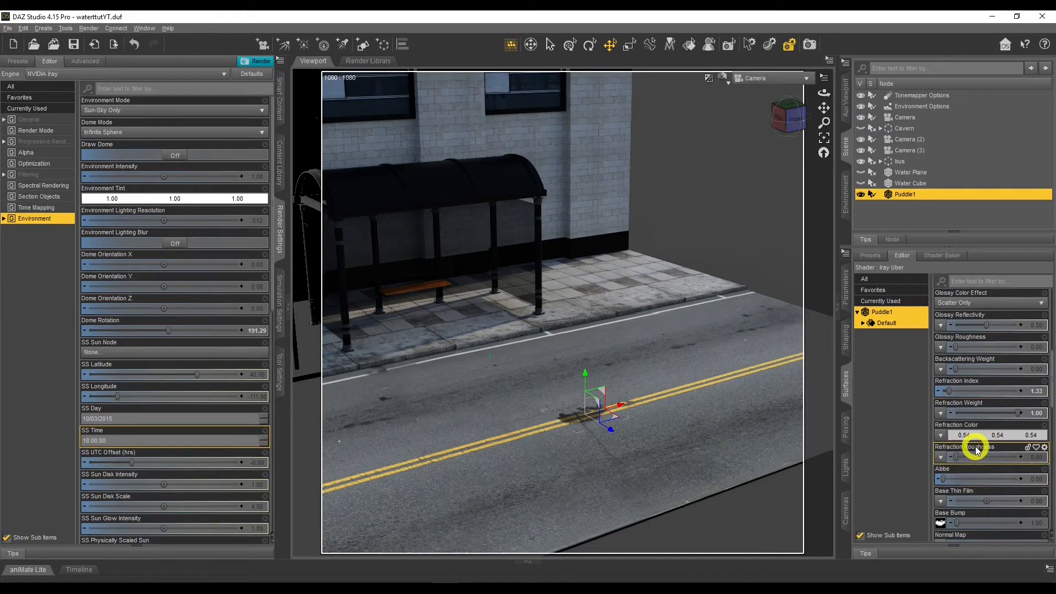
{"action": "left_click_drag", "start_coordinate": [958, 457], "coordinate": [992, 457]}
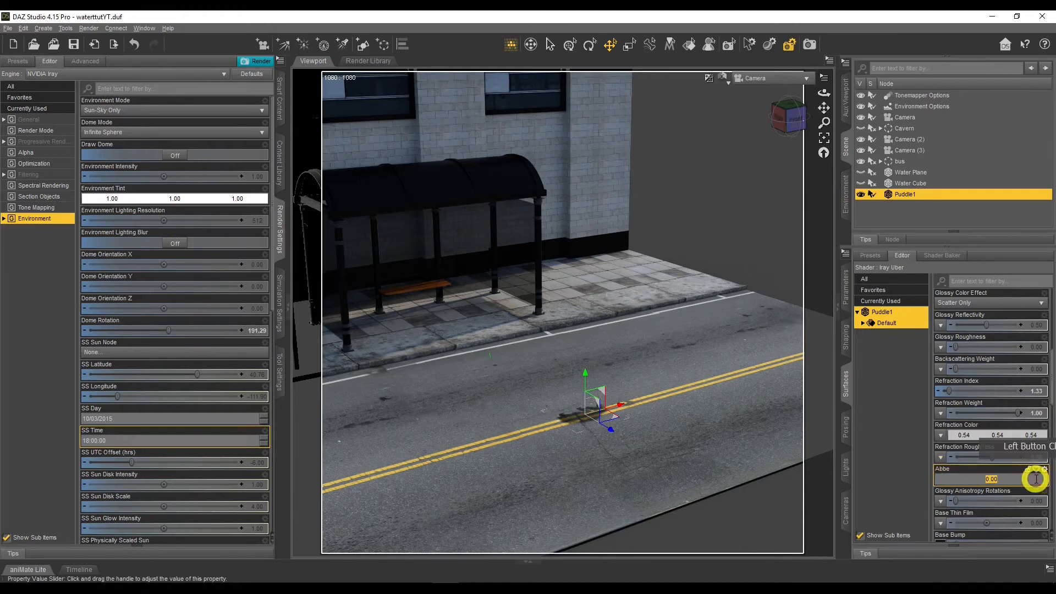
{"action": "key", "text": "Return"}
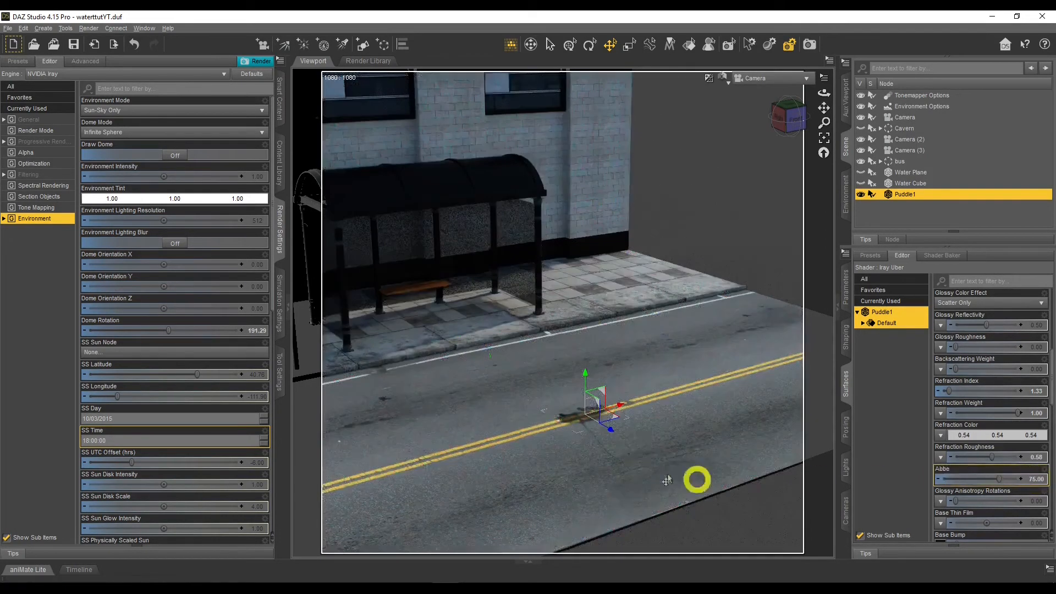
Step: Scale Puddle1 up to 265.1% and deselect it to check the puddle on the road
{"action": "mouse_move", "coordinate": [822, 105]}
{"action": "left_mouse_down"}
{"action": "mouse_move", "coordinate": [952, 105]}
{"action": "mouse_move", "coordinate": [823, 108]}
{"action": "left_mouse_up"}
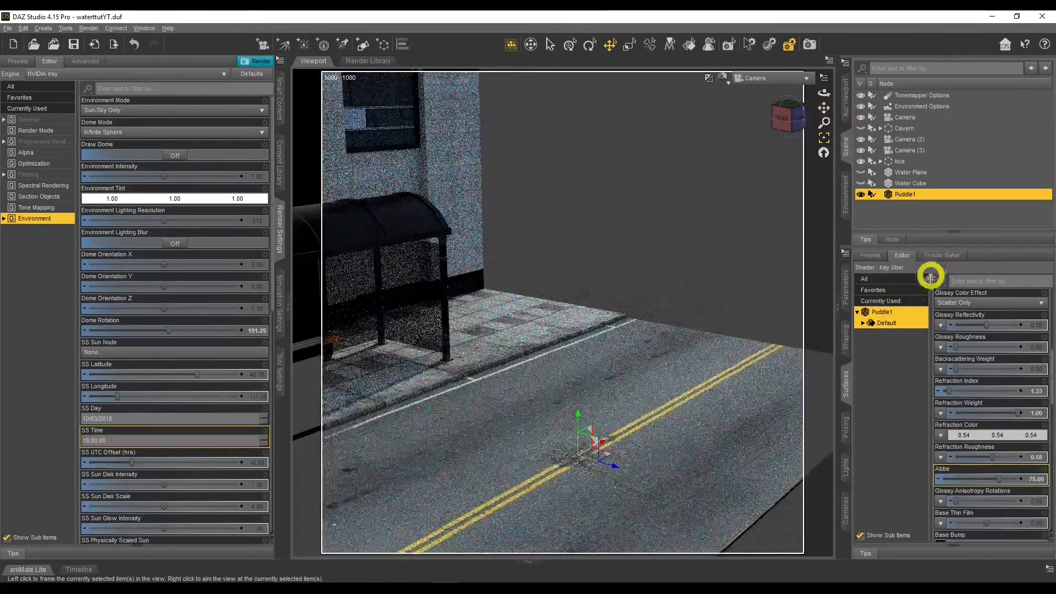
{"action": "left_click", "coordinate": [851, 284]}
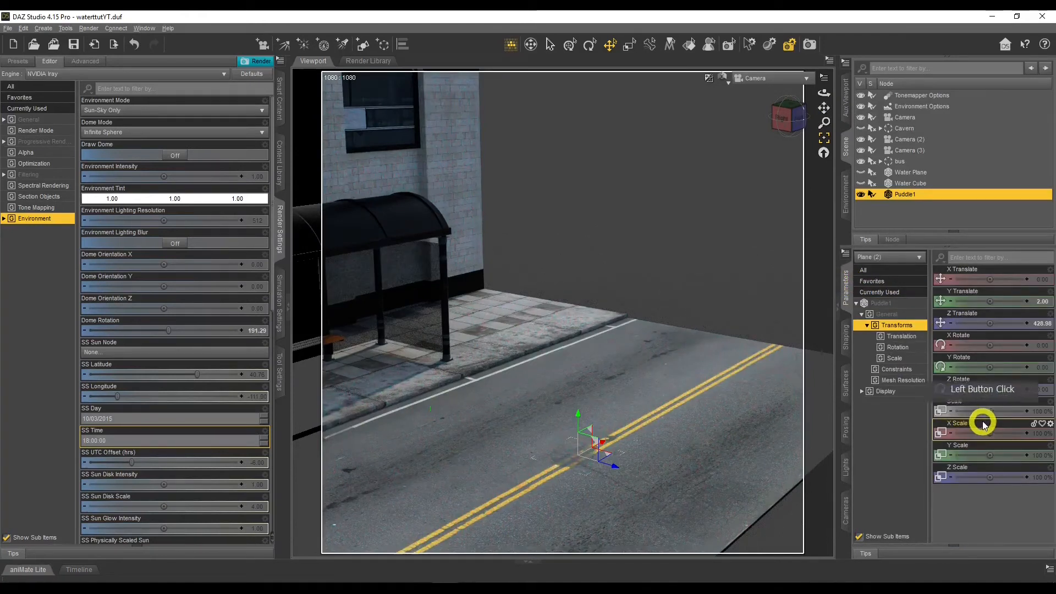
{"action": "mouse_move", "coordinate": [991, 410]}
{"action": "left_mouse_down"}
{"action": "mouse_move", "coordinate": [1051, 410]}
{"action": "mouse_move", "coordinate": [990, 408]}
{"action": "left_mouse_up"}
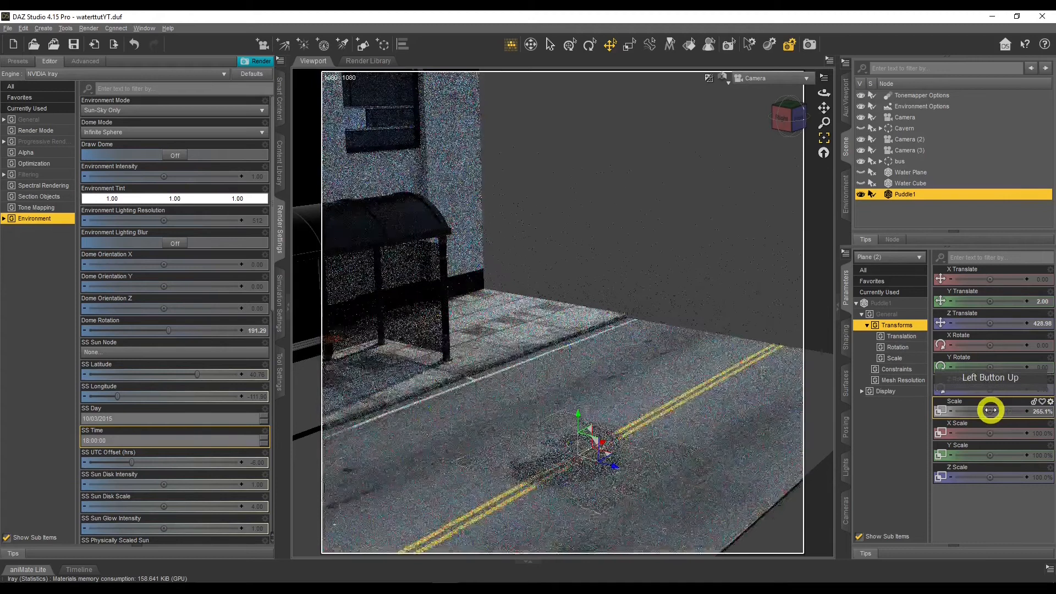
{"action": "left_click", "coordinate": [712, 372]}
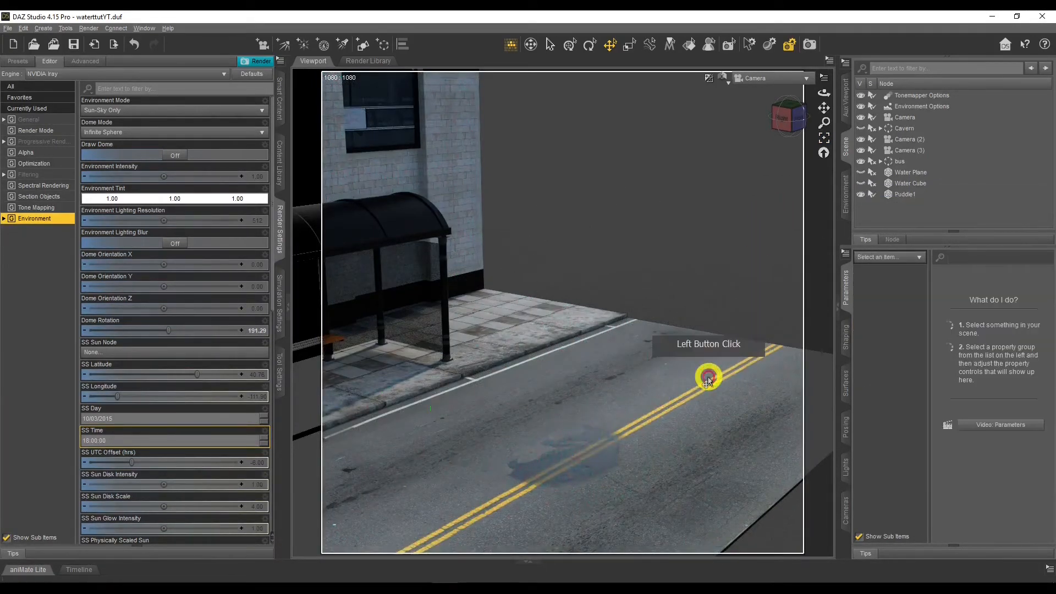
{"action": "left_click", "coordinate": [897, 240]}
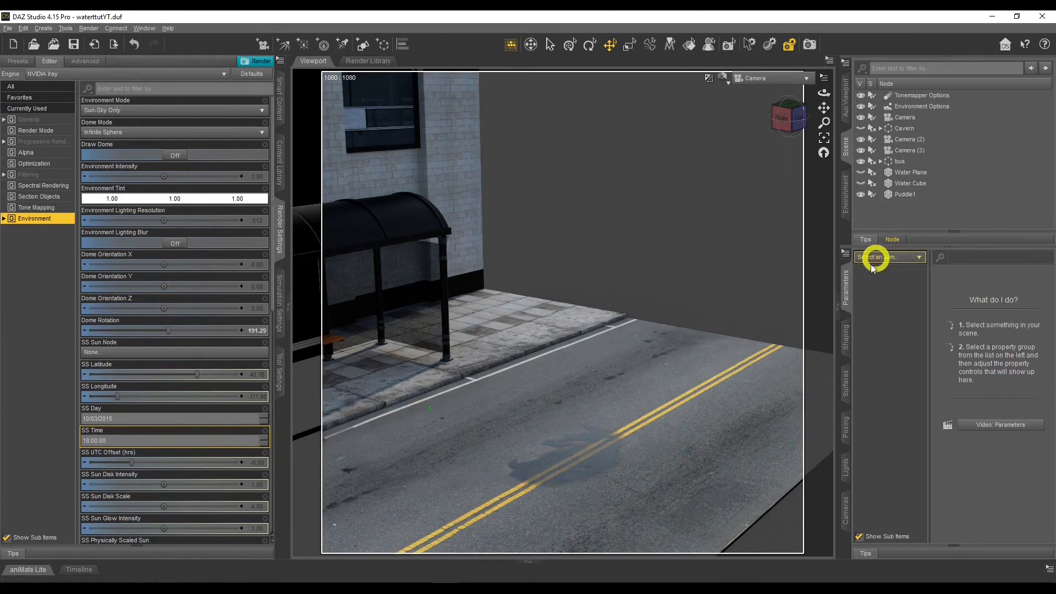
Step: Set the Base Bump of Puddle1's surface to 10 and deselect the plane to check the effect
{"action": "left_click", "coordinate": [907, 195]}
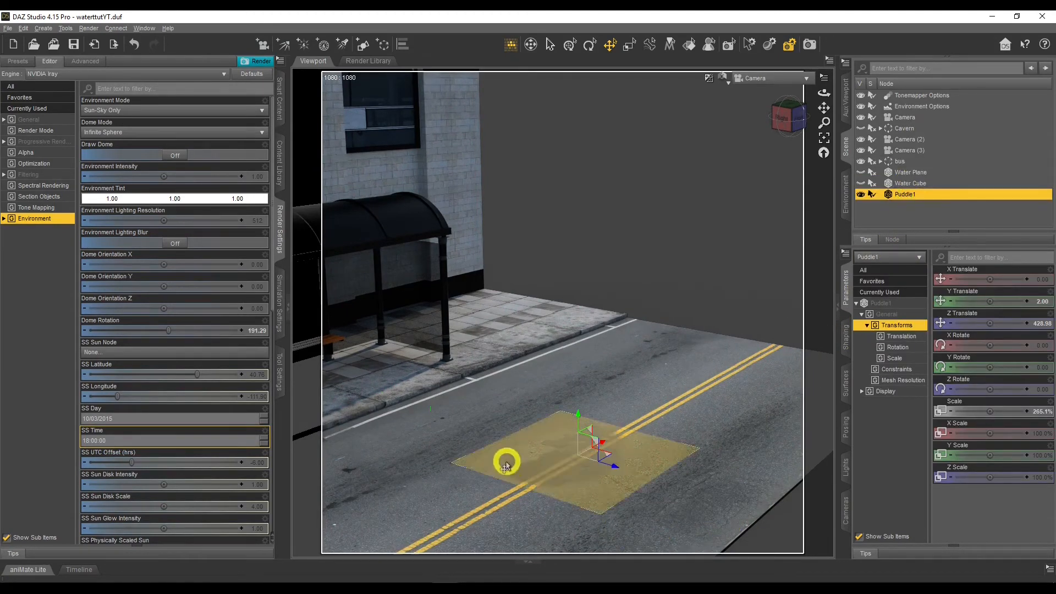
{"action": "left_click", "coordinate": [847, 395]}
{"action": "scroll", "coordinate": [985, 407], "scroll_direction": "down", "scroll_amount": 8}
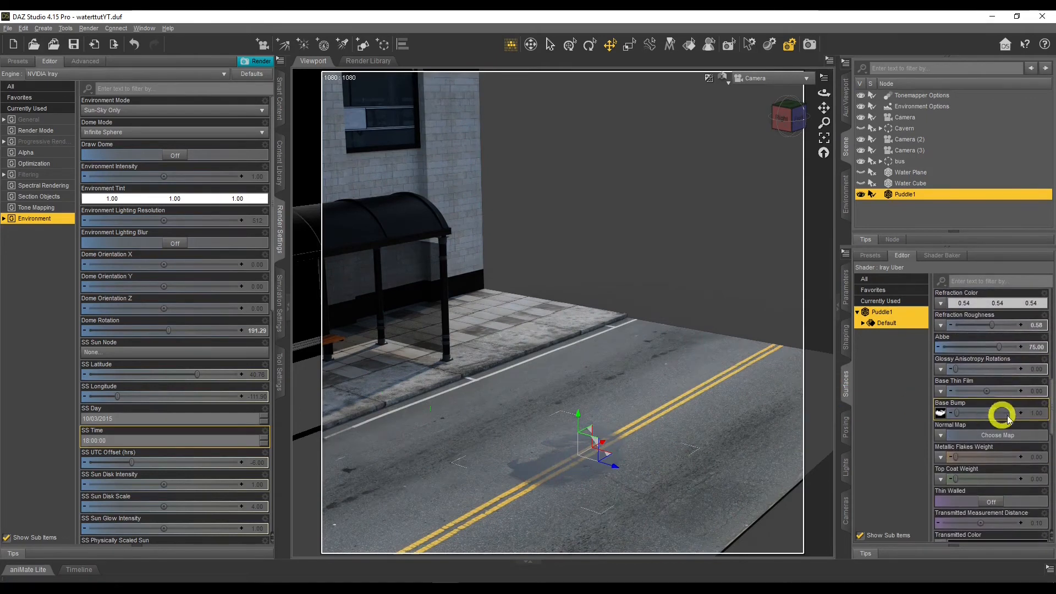
{"action": "left_click", "coordinate": [1037, 414]}
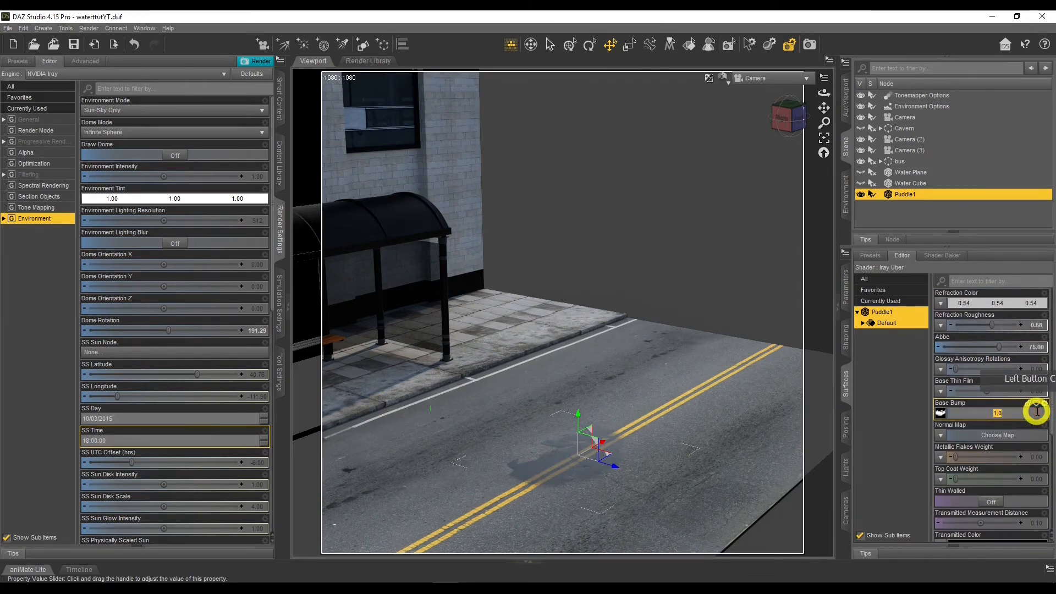
{"action": "type", "text": "1.0"}
{"action": "key", "text": "Return"}
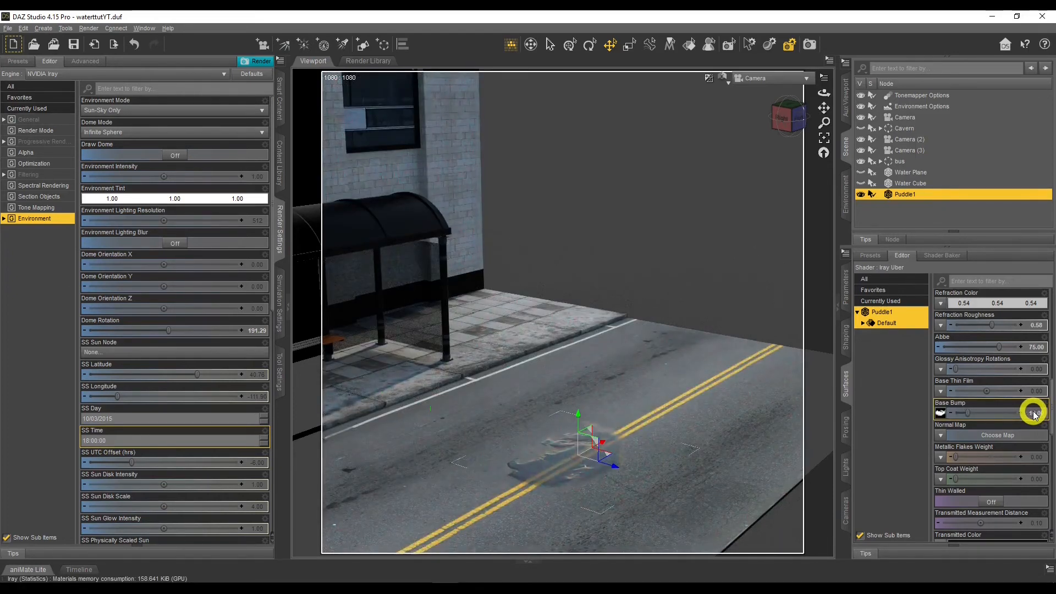
{"action": "left_click", "coordinate": [724, 401]}
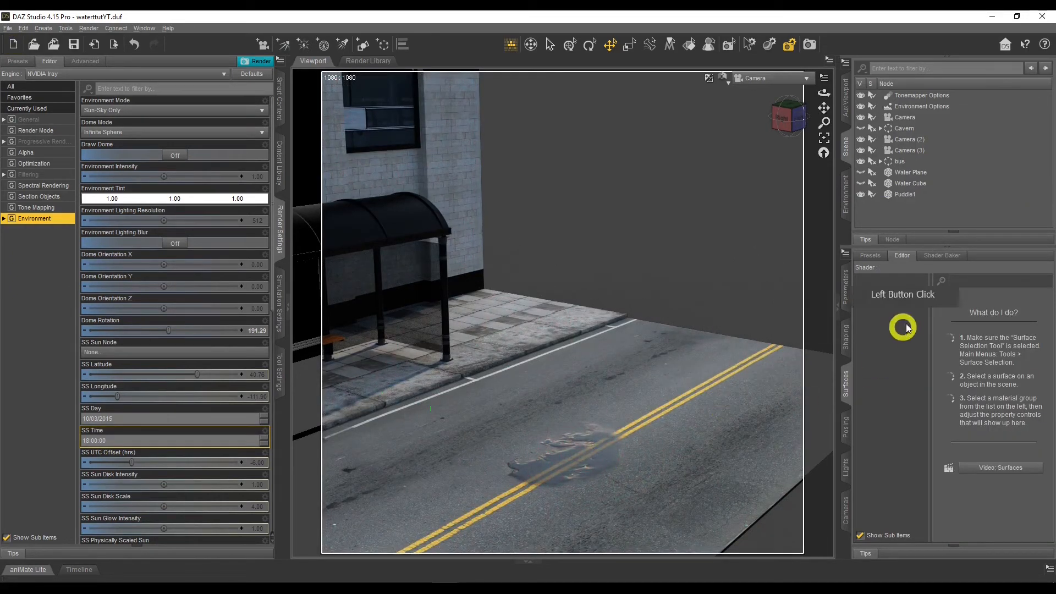
Step: Select Puddle1 again and set its surface's Top Coat Weight to 1
{"action": "left_click", "coordinate": [923, 196]}
{"action": "scroll", "coordinate": [1008, 428], "scroll_direction": "up", "scroll_amount": 3}
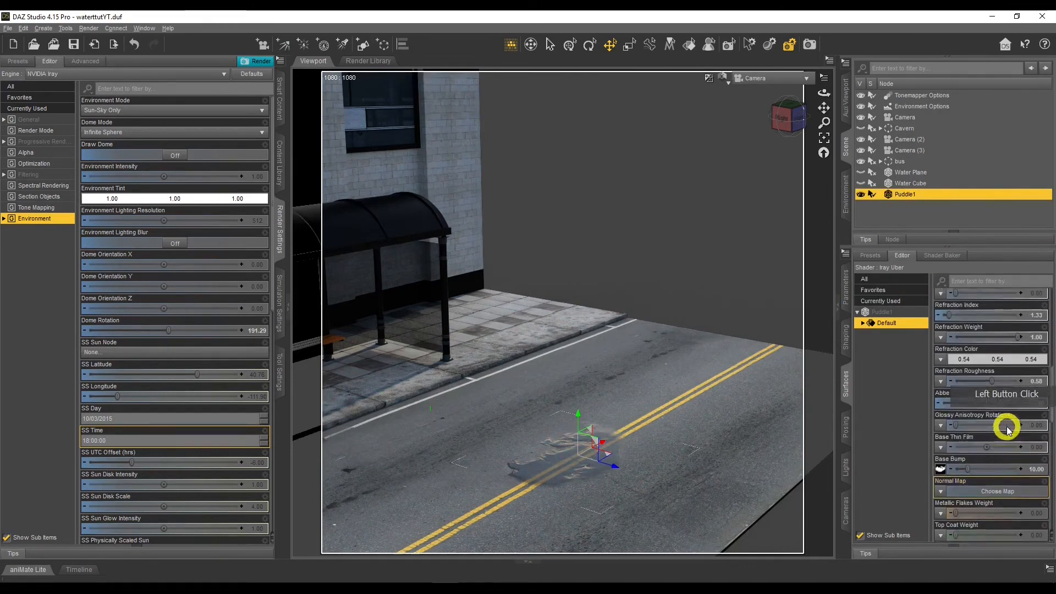
{"action": "scroll", "coordinate": [1005, 413], "scroll_direction": "up", "scroll_amount": 3}
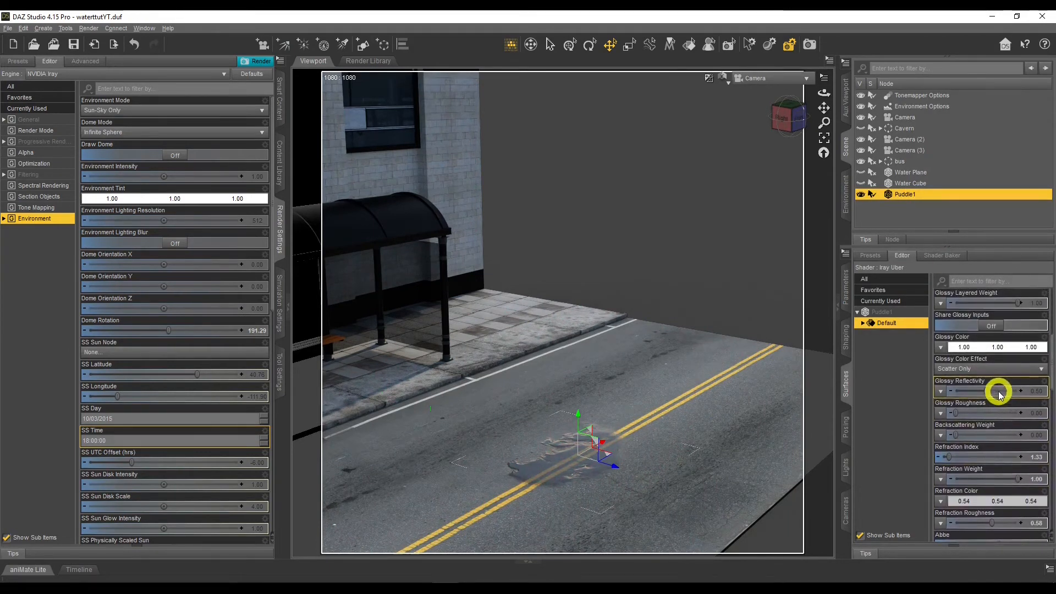
{"action": "scroll", "coordinate": [1000, 395], "scroll_direction": "down", "scroll_amount": 9}
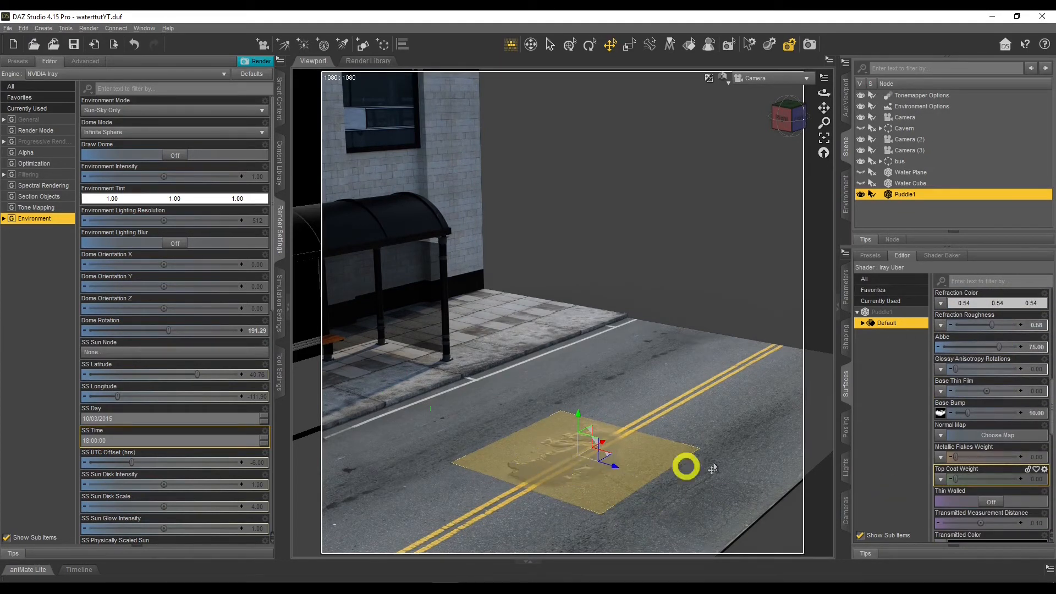
{"action": "scroll", "coordinate": [1018, 451], "scroll_direction": "down", "scroll_amount": 3}
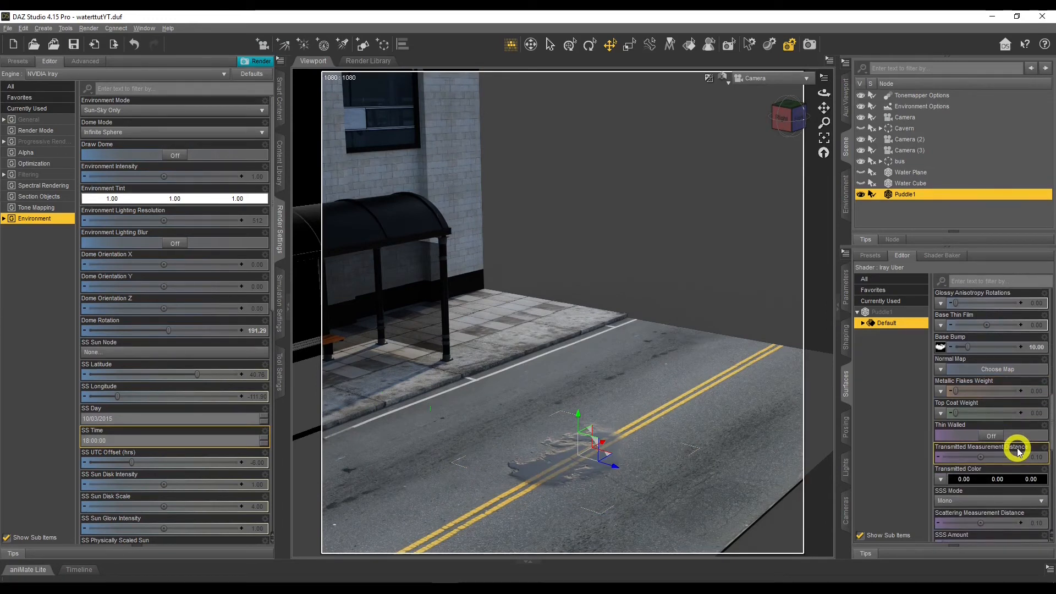
{"action": "scroll", "coordinate": [1018, 448], "scroll_direction": "up", "scroll_amount": 3}
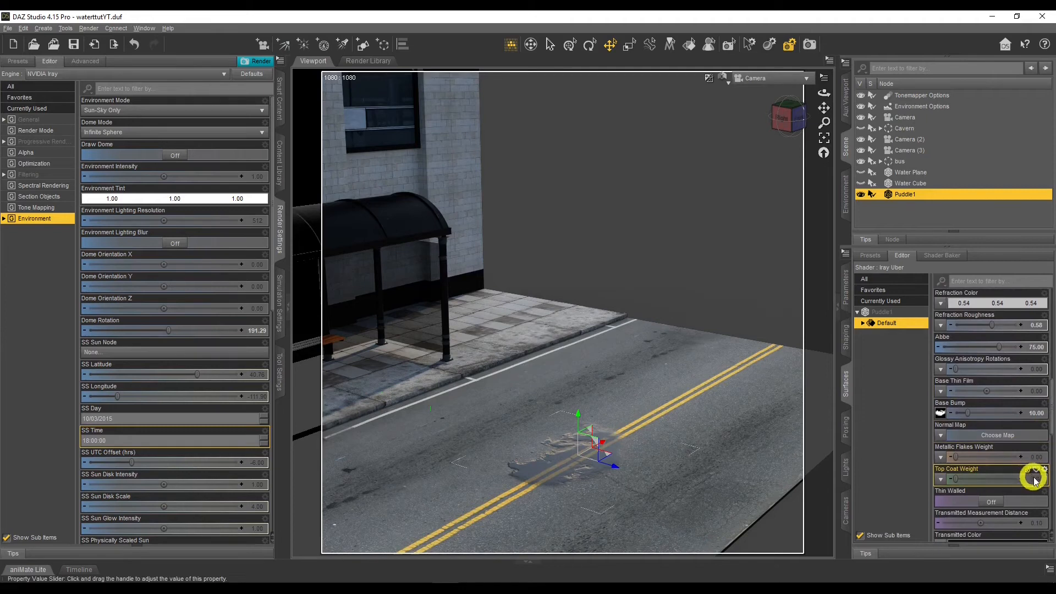
{"action": "left_click", "coordinate": [1035, 479]}
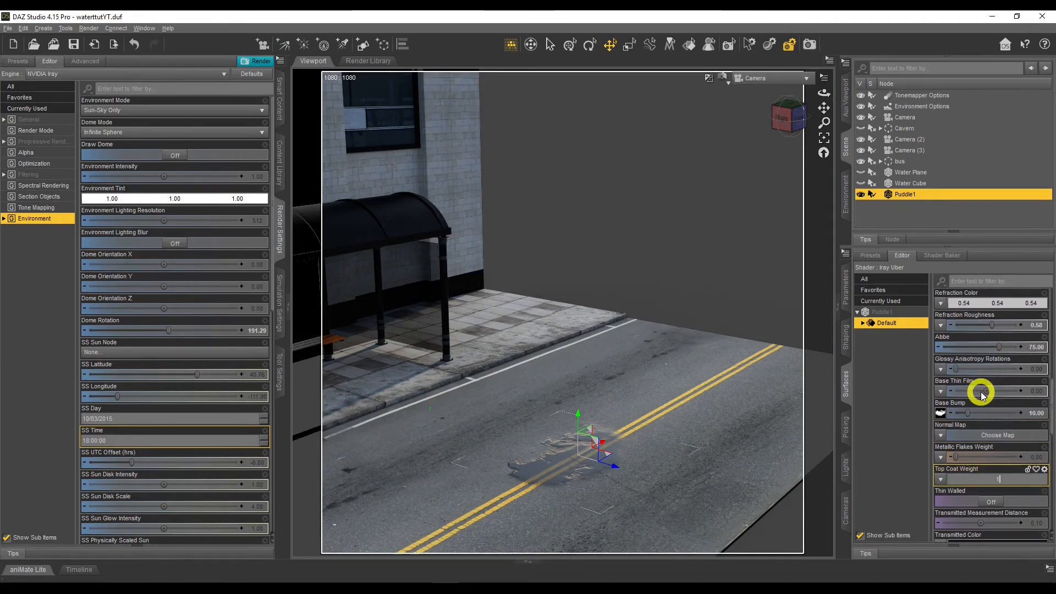
{"action": "key", "text": "Return"}
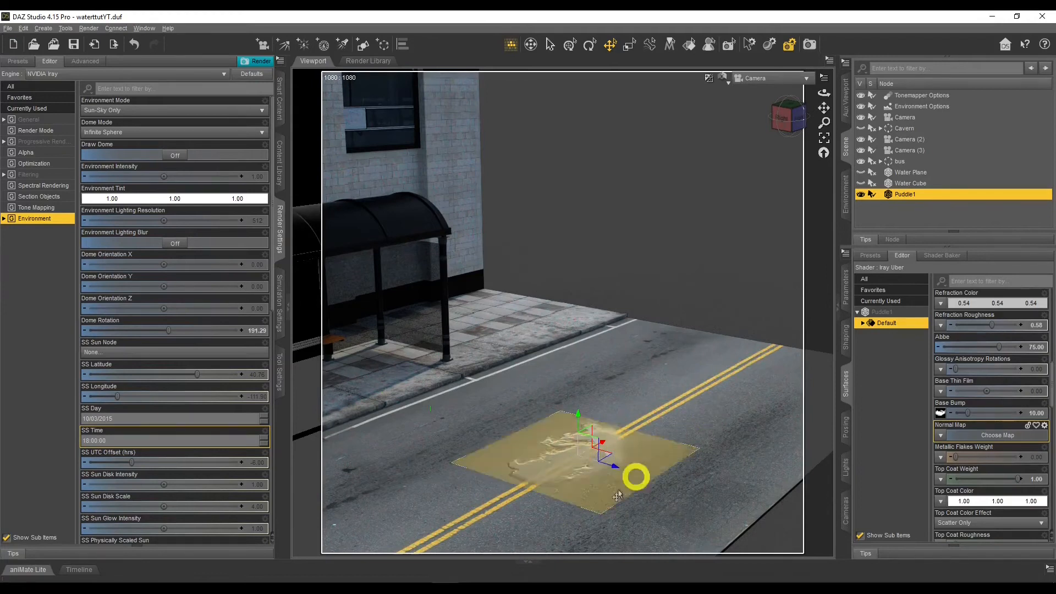
Step: Set the Top Coat Roughness of Puddle1's surface to 0.1
{"action": "scroll", "coordinate": [1008, 438], "scroll_direction": "down", "scroll_amount": 3}
{"action": "scroll", "coordinate": [1011, 437], "scroll_direction": "down", "scroll_amount": 3}
{"action": "left_click", "coordinate": [1037, 414]}
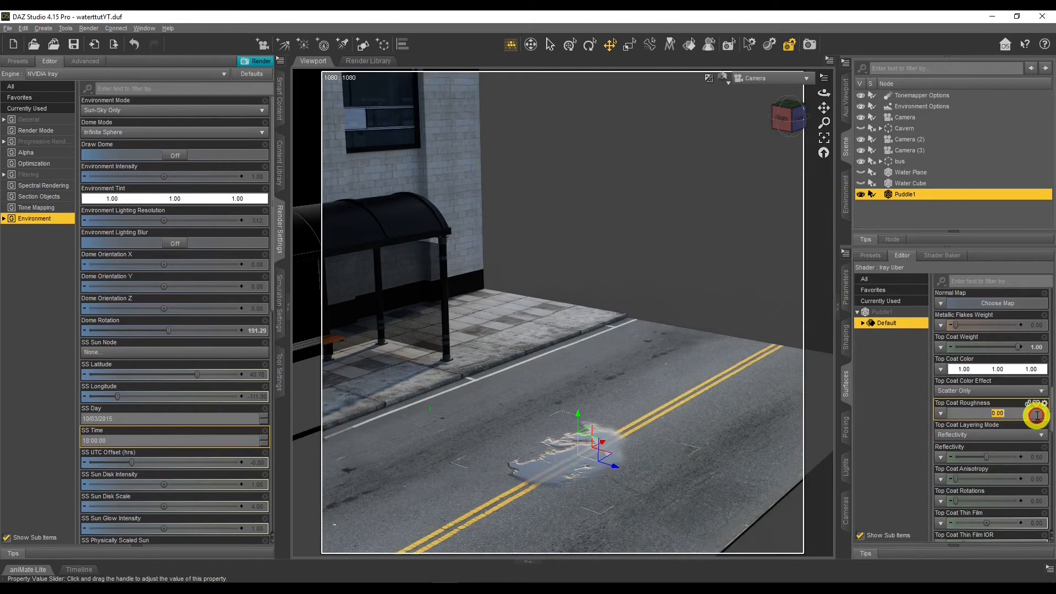
{"action": "type", "text": "0.1"}
{"action": "key", "text": "Return"}
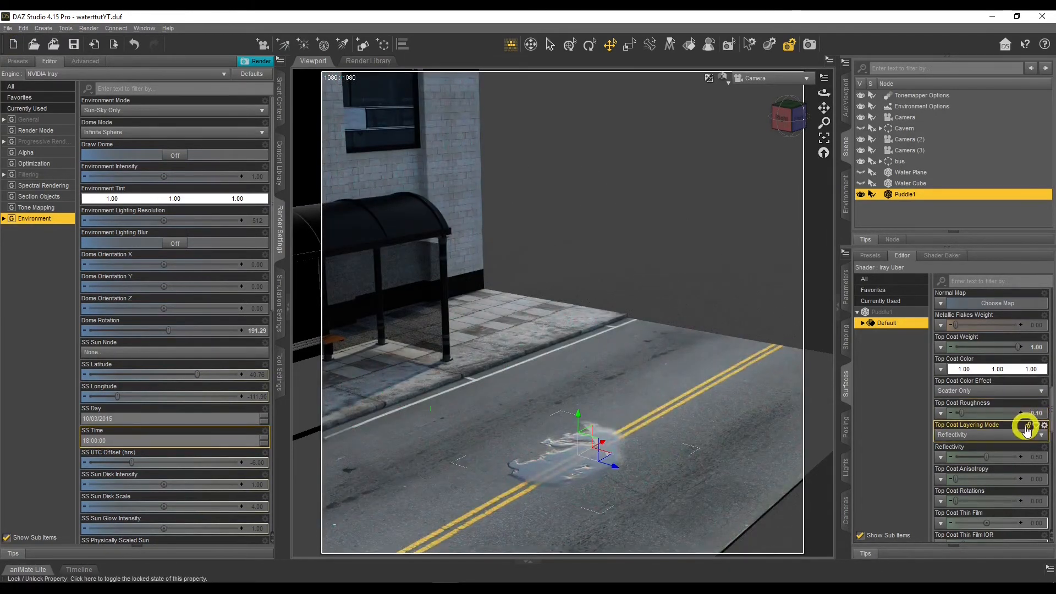
Step: Reduce Puddle1's Top Coat Weight to 0.5, check the puddle with nothing selected, and reselect Puddle1
{"action": "left_click", "coordinate": [1041, 347]}
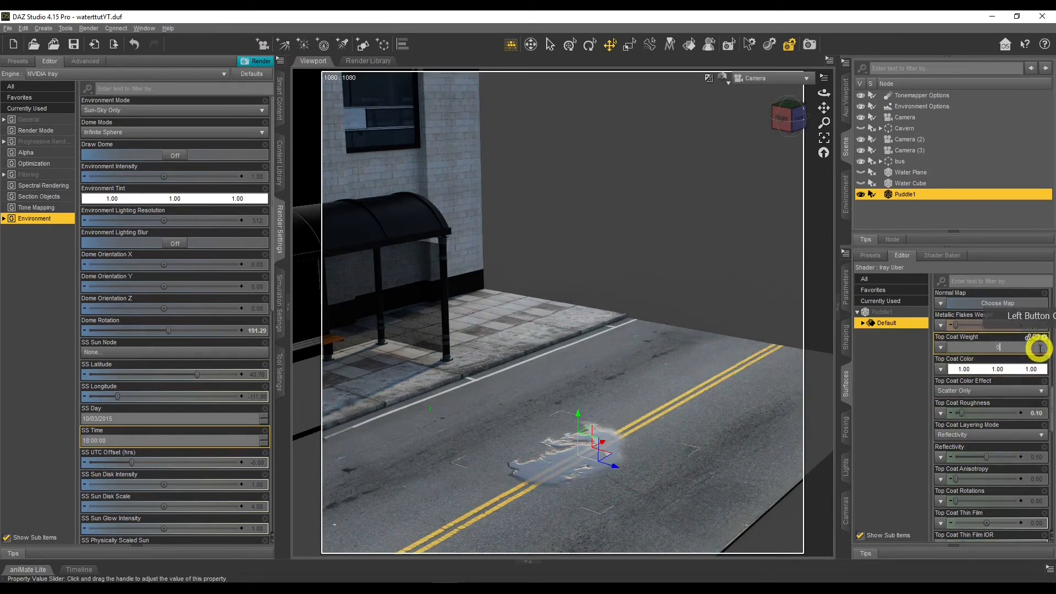
{"action": "type", "text": "0.5"}
{"action": "key", "text": "Return"}
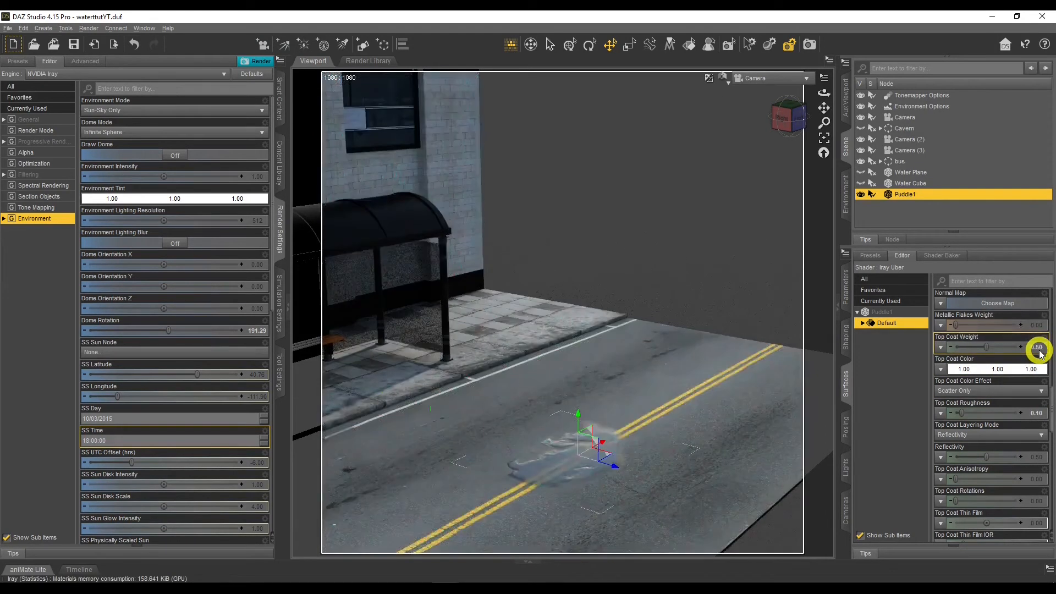
{"action": "left_click", "coordinate": [708, 502]}
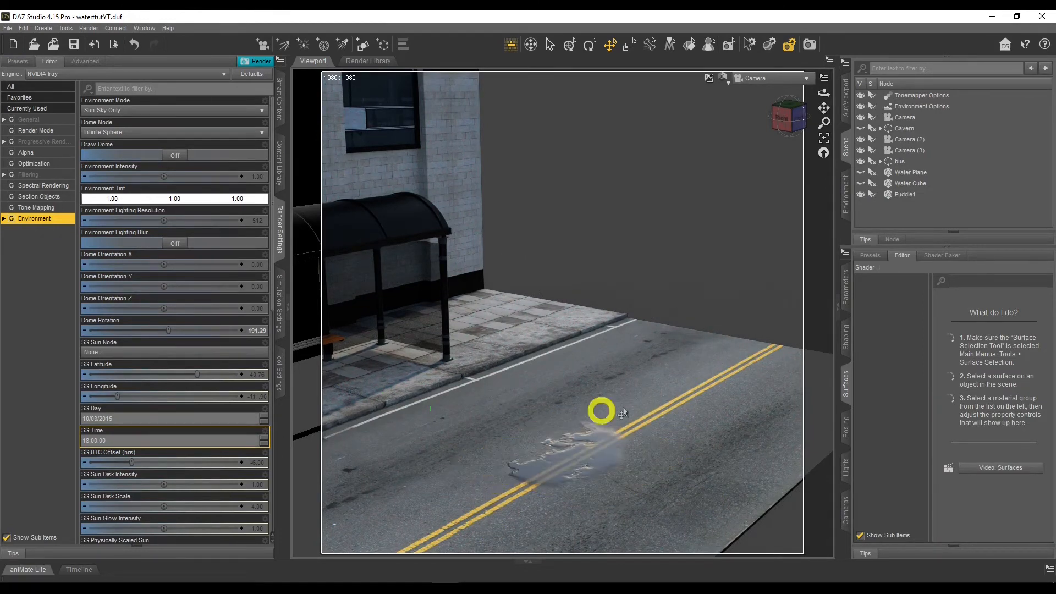
{"action": "left_click", "coordinate": [902, 196]}
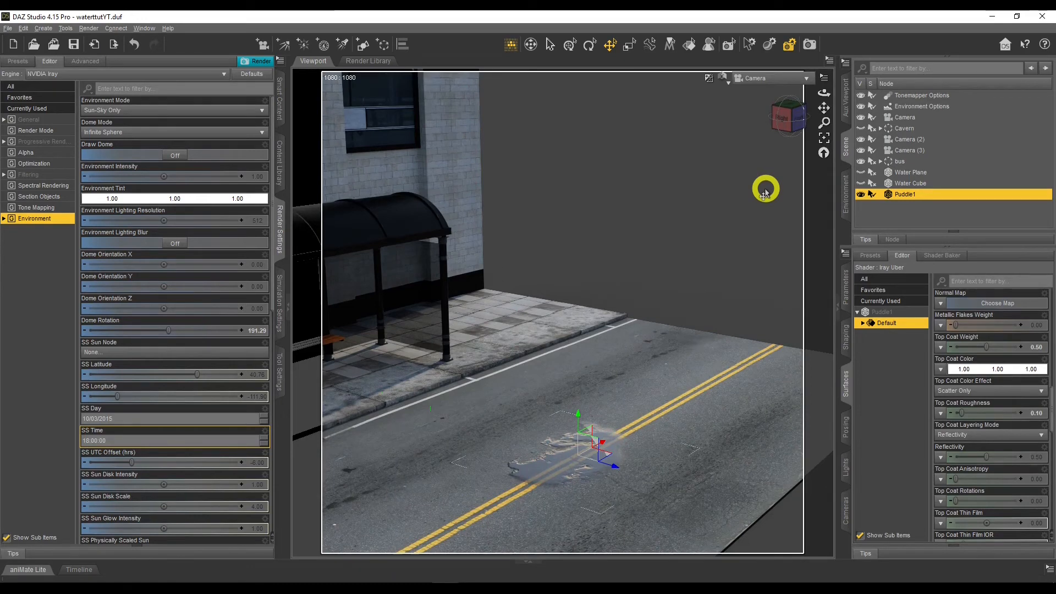
Step: Examine the puddle's reflections on the road from several camera angles with nothing selected
{"action": "left_click_drag", "start_coordinate": [823, 94], "coordinate": [872, 110]}
{"action": "left_click", "coordinate": [825, 139]}
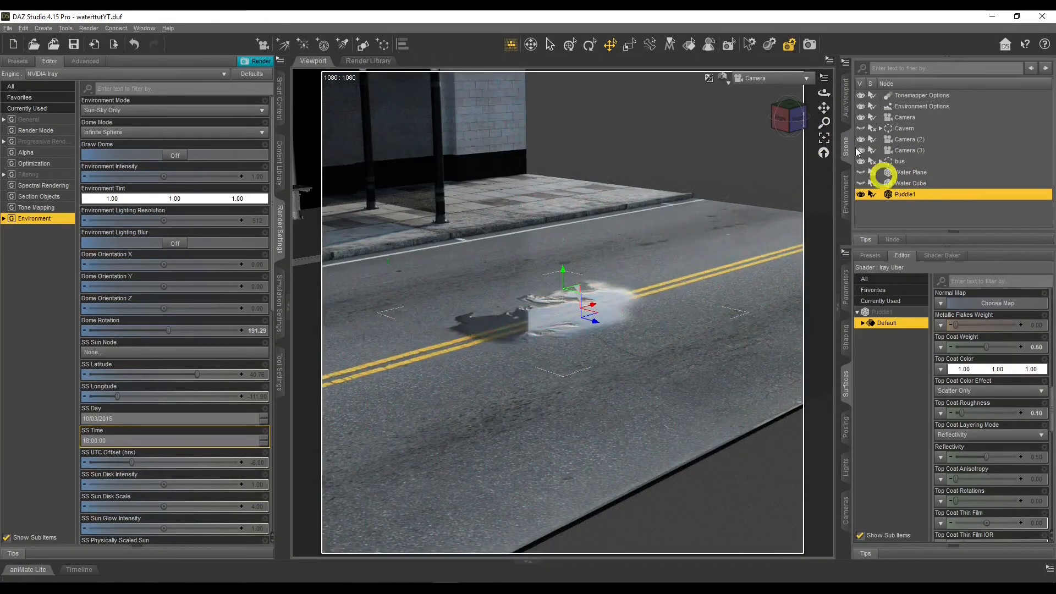
{"action": "left_click_drag", "start_coordinate": [824, 92], "coordinate": [824, 92]}
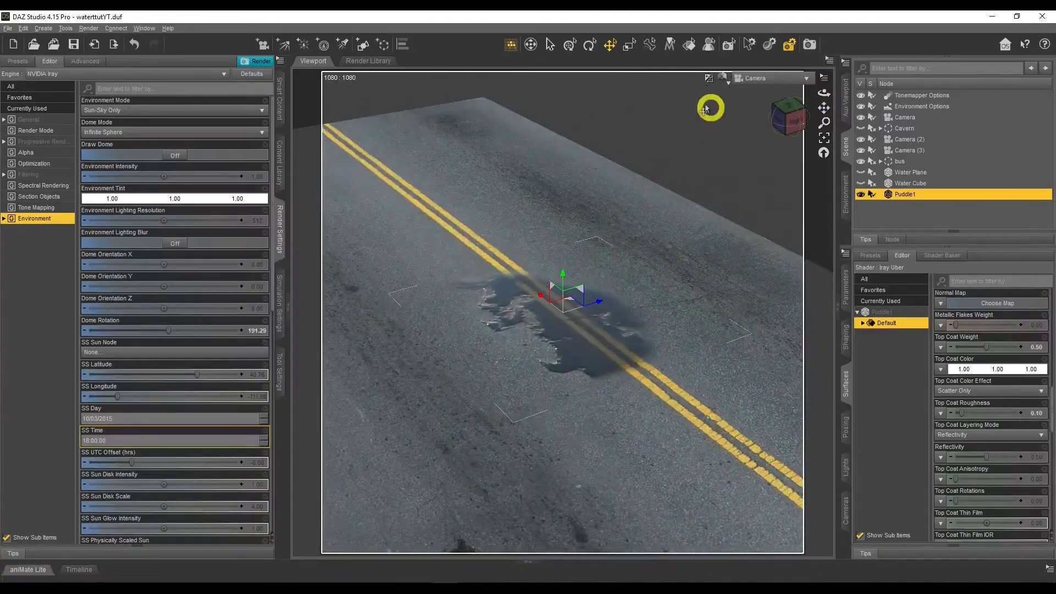
{"action": "left_click", "coordinate": [878, 207]}
{"action": "mouse_move", "coordinate": [827, 95]}
{"action": "left_mouse_down"}
{"action": "mouse_move", "coordinate": [790, 98]}
{"action": "mouse_move", "coordinate": [825, 94]}
{"action": "left_mouse_up"}
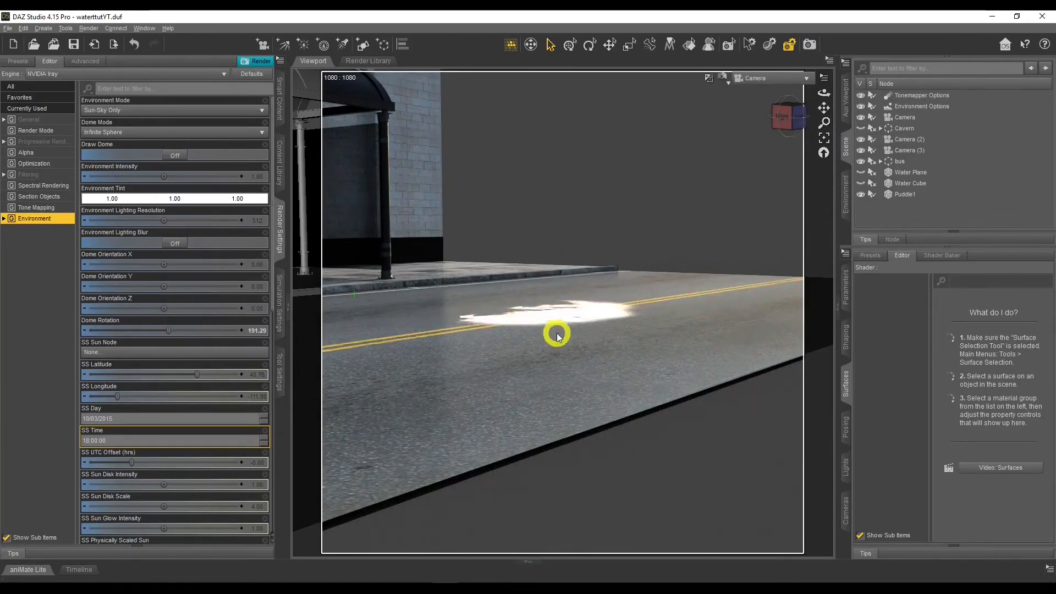
{"action": "left_click_drag", "start_coordinate": [825, 95], "coordinate": [825, 95]}
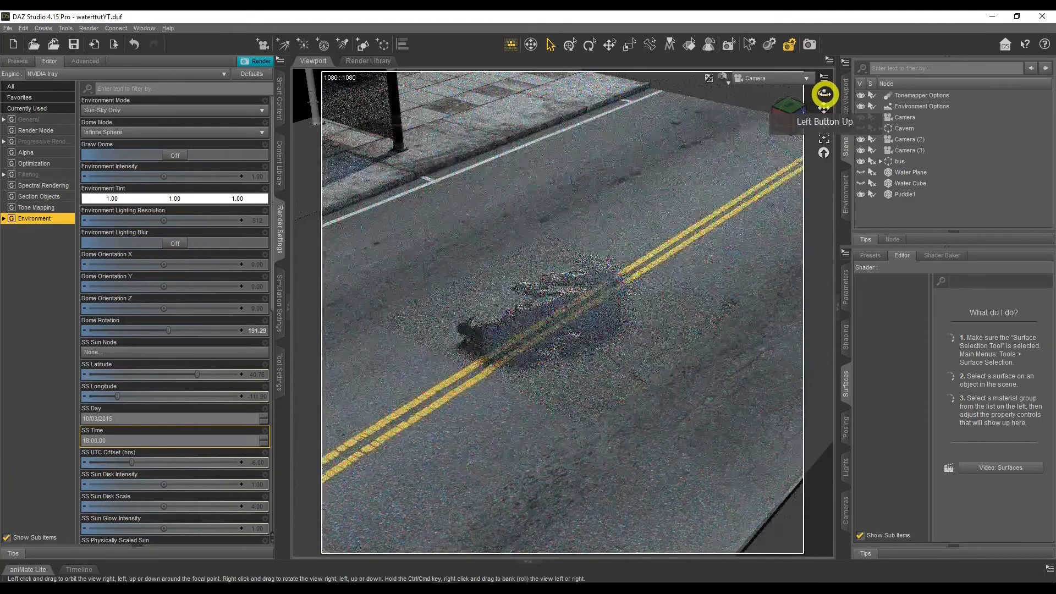
Step: Try different Dome Rotation values for the Sun-Sky environment, ending at 195.28
{"action": "left_click_drag", "start_coordinate": [169, 330], "coordinate": [93, 332]}
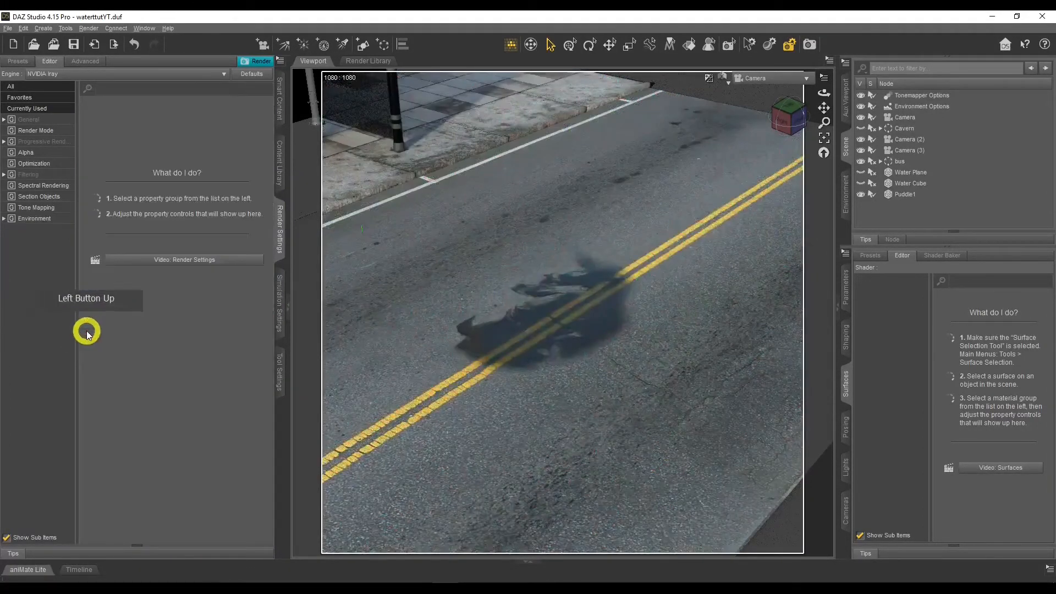
{"action": "left_click", "coordinate": [37, 219]}
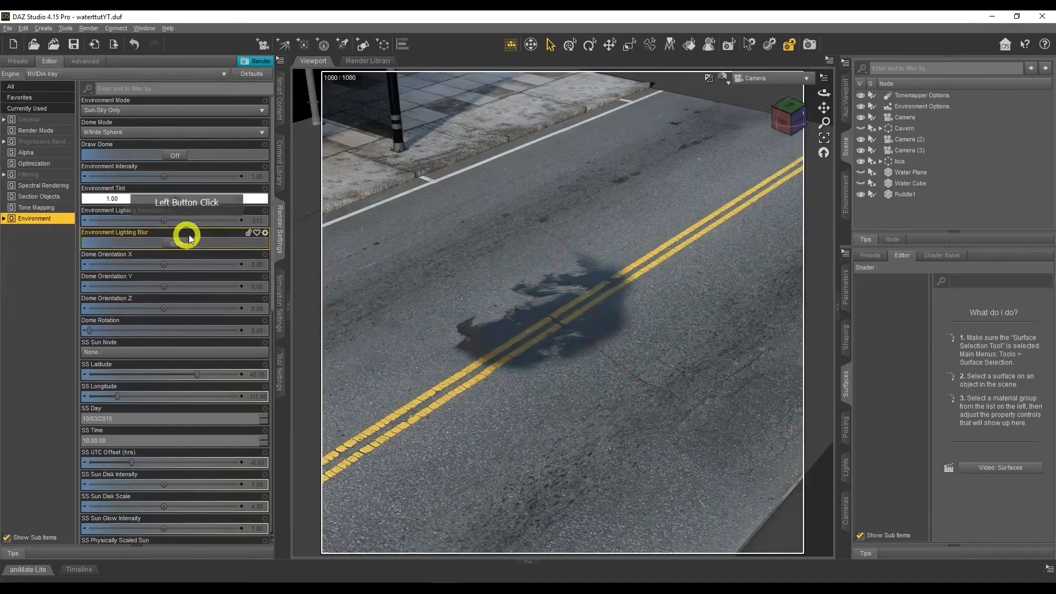
{"action": "left_click_drag", "start_coordinate": [90, 330], "coordinate": [170, 333]}
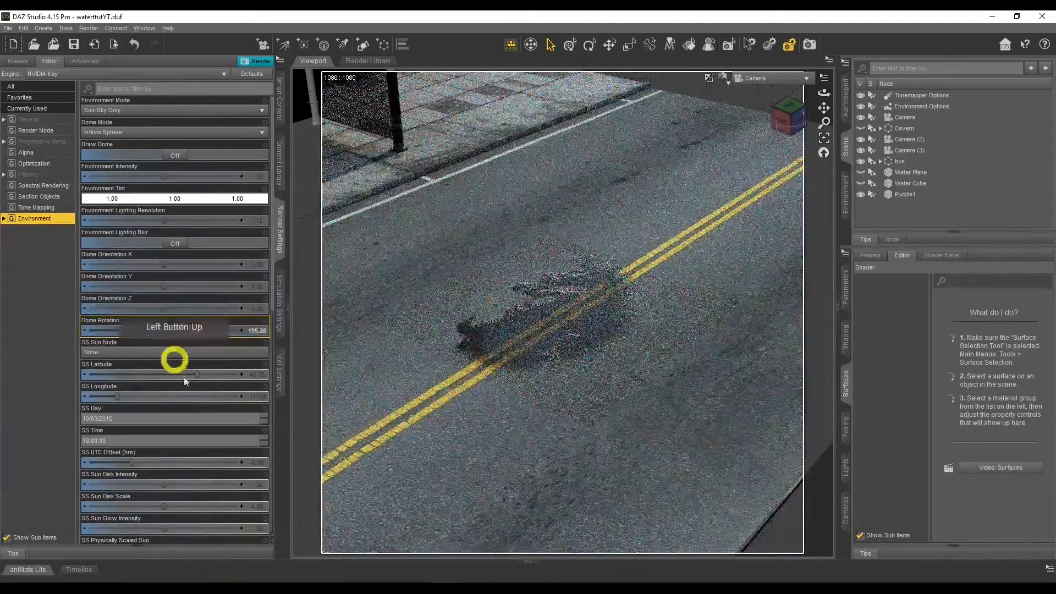
Step: Set the environment's SS Sun Disk Intensity to 3
{"action": "left_click", "coordinate": [259, 484]}
{"action": "left_click", "coordinate": [205, 400]}
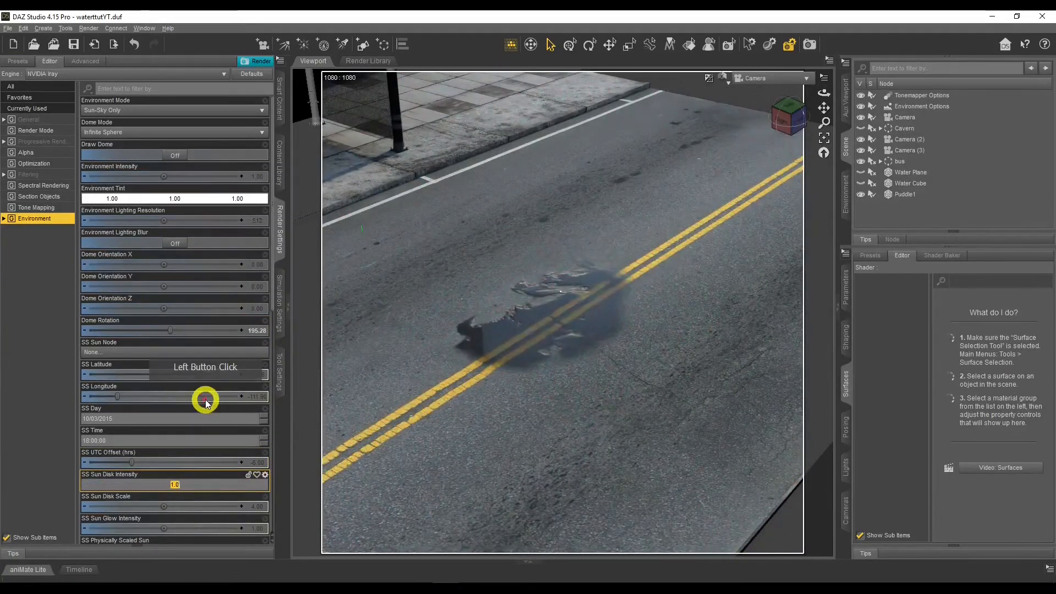
{"action": "type", "text": "3"}
{"action": "key", "text": "Return"}
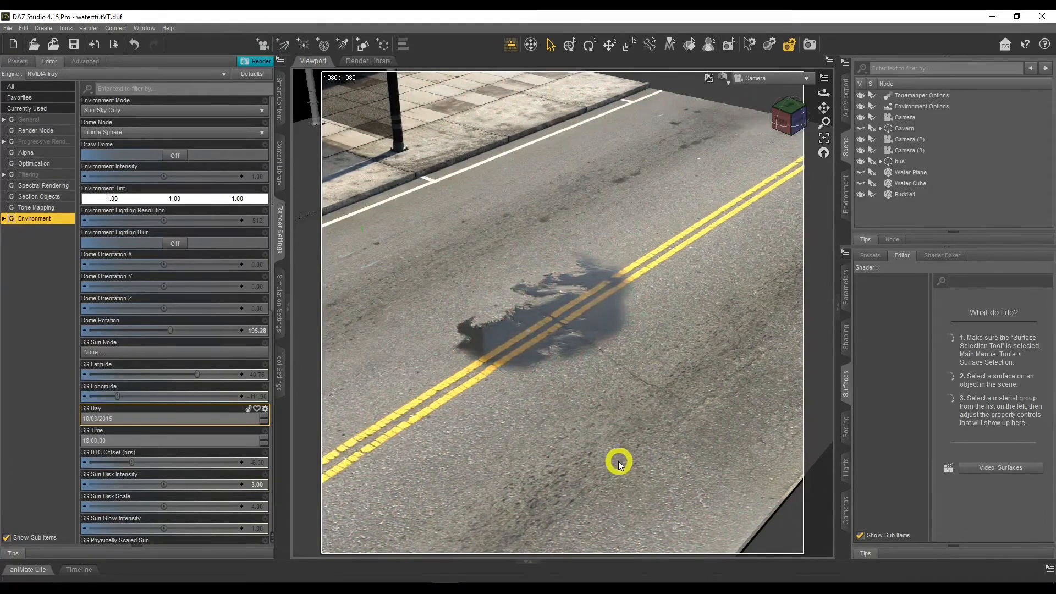
Step: Select Puddle1, change the Environment Mode to Dome Only and set the Dome Rotation to 143.47
{"action": "left_click", "coordinate": [908, 195]}
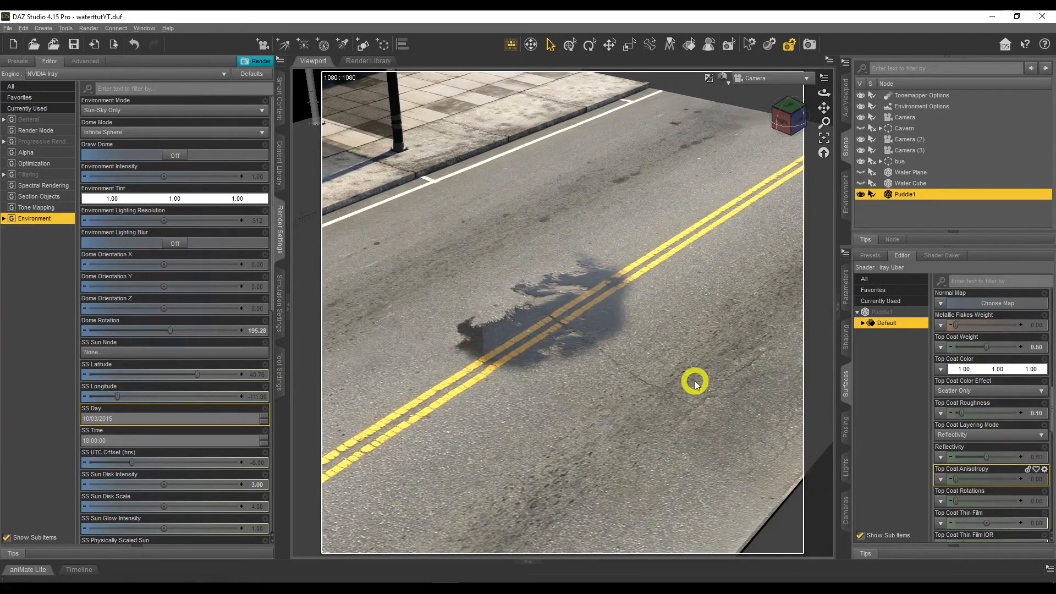
{"action": "left_click", "coordinate": [117, 111]}
{"action": "left_click", "coordinate": [114, 134]}
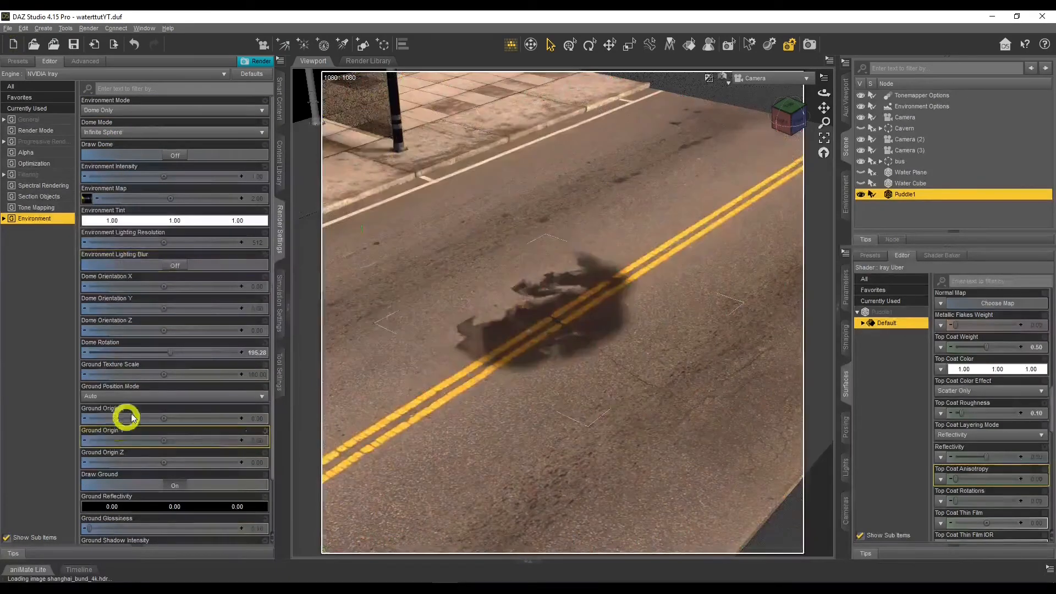
{"action": "left_click_drag", "start_coordinate": [170, 352], "coordinate": [147, 353]}
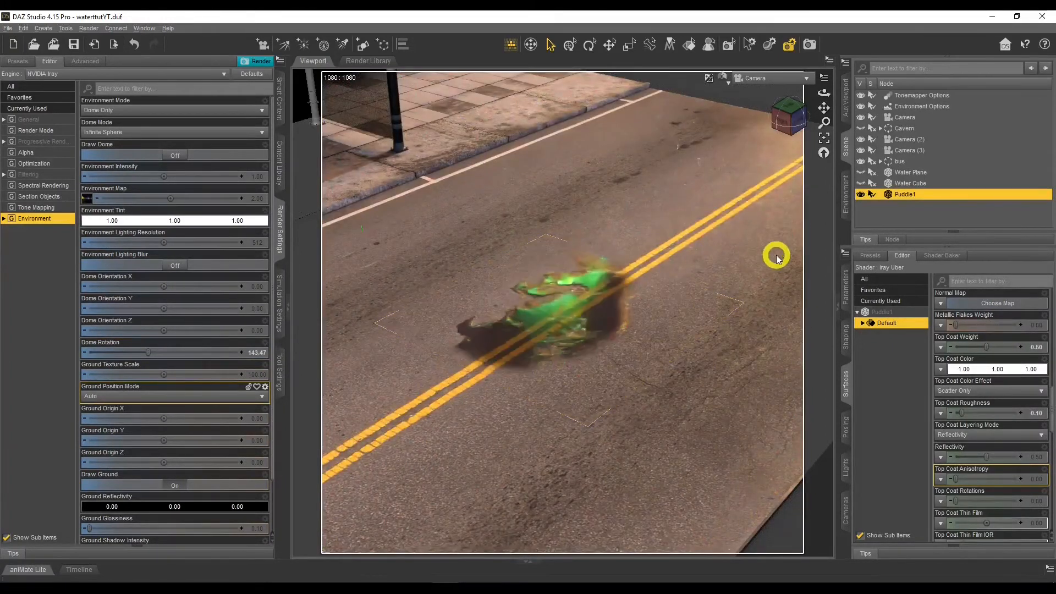
Step: Turn on Draw Dome and examine the dome's reflections in the puddle from low and high camera angles
{"action": "left_click", "coordinate": [165, 154]}
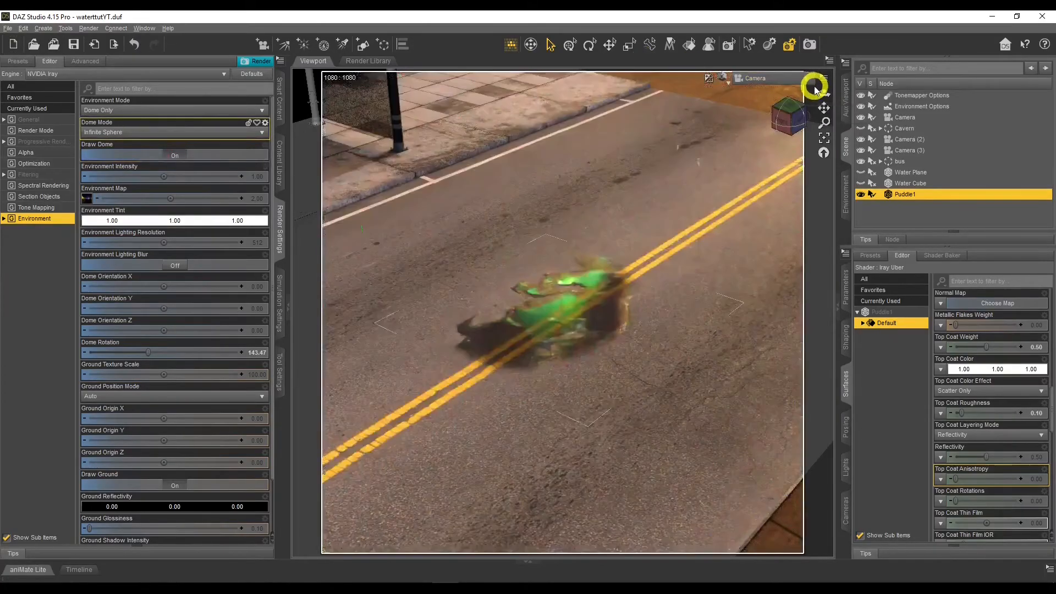
{"action": "left_click_drag", "start_coordinate": [822, 93], "coordinate": [823, 92]}
{"action": "left_click_drag", "start_coordinate": [822, 94], "coordinate": [650, 84]}
{"action": "left_click", "coordinate": [600, 285]}
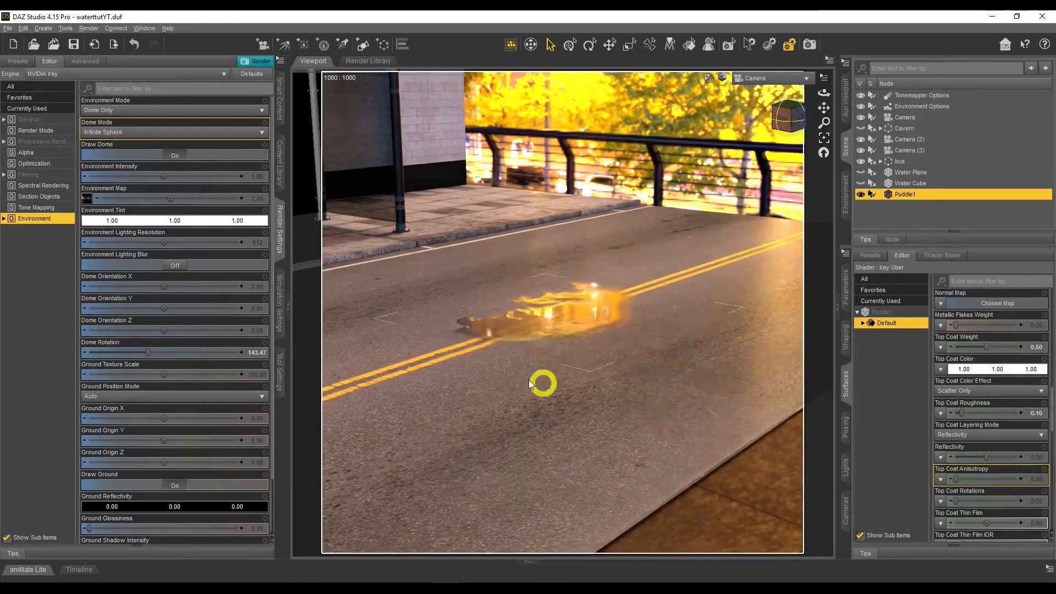
{"action": "left_click_drag", "start_coordinate": [829, 98], "coordinate": [825, 105]}
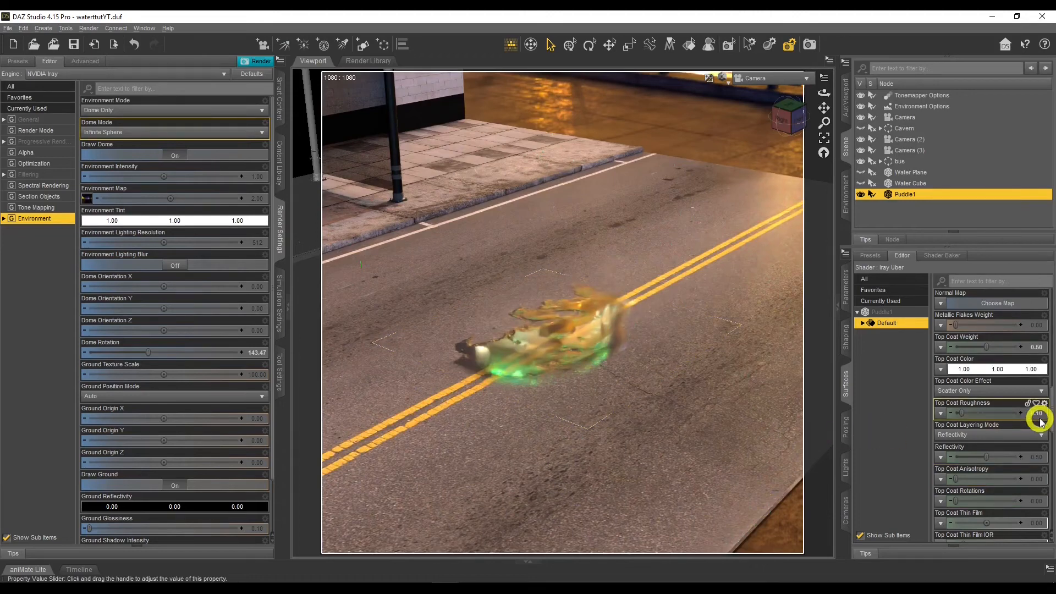
Step: Set the Top Coat Weight of Puddle1's surface to 0
{"action": "scroll", "coordinate": [1040, 421], "scroll_direction": "up", "scroll_amount": 3}
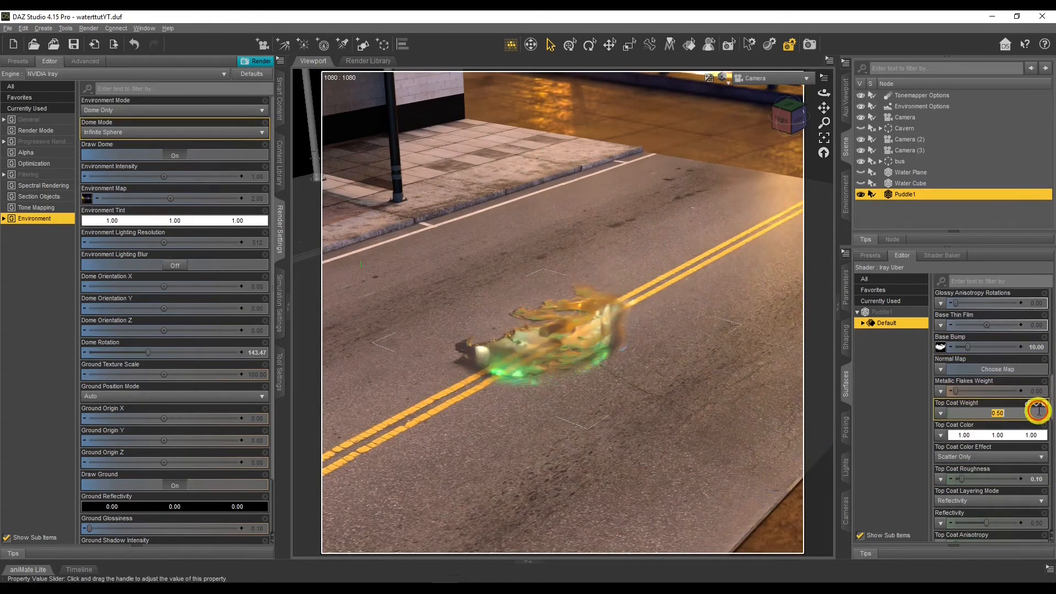
{"action": "type", "text": "0"}
{"action": "key", "text": "Return"}
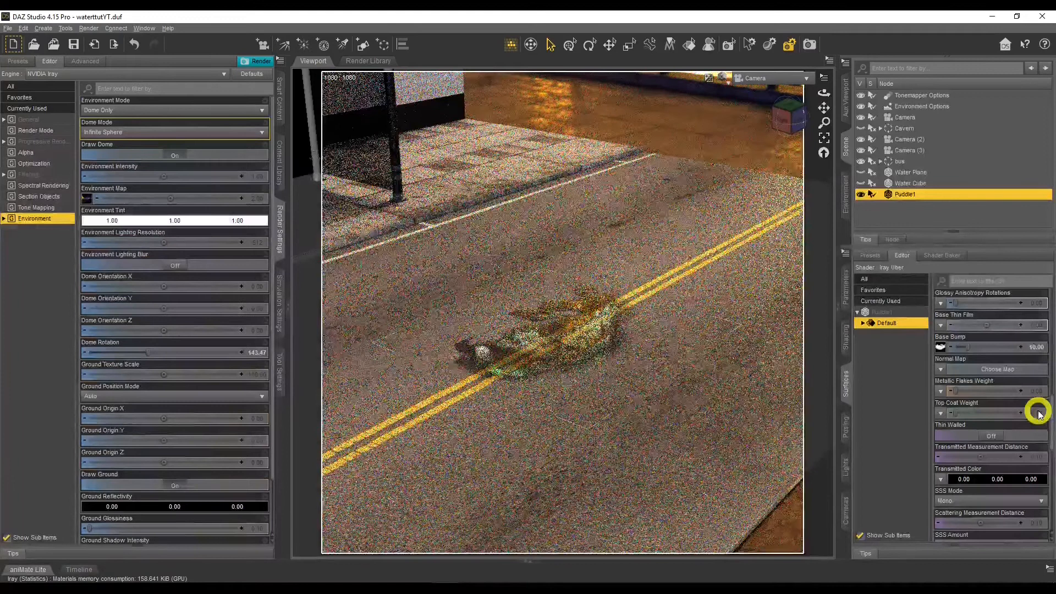
Step: Set Puddle1's Refraction Roughness to 0.57 and try a lower Refraction Weight before restoring it to 1
{"action": "scroll", "coordinate": [1017, 488], "scroll_direction": "up", "scroll_amount": 9}
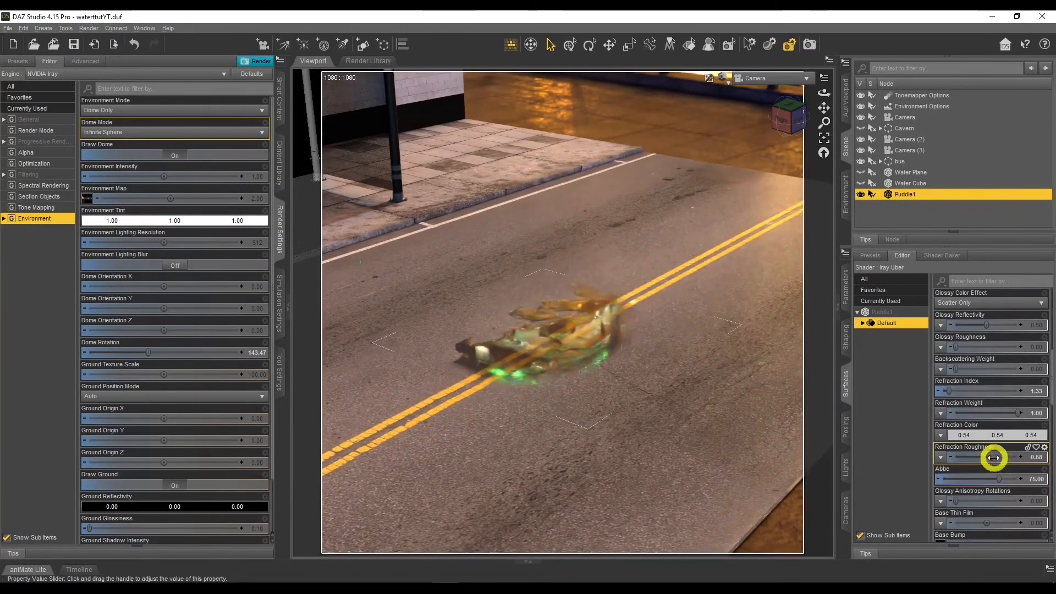
{"action": "left_click_drag", "start_coordinate": [991, 456], "coordinate": [1033, 459]}
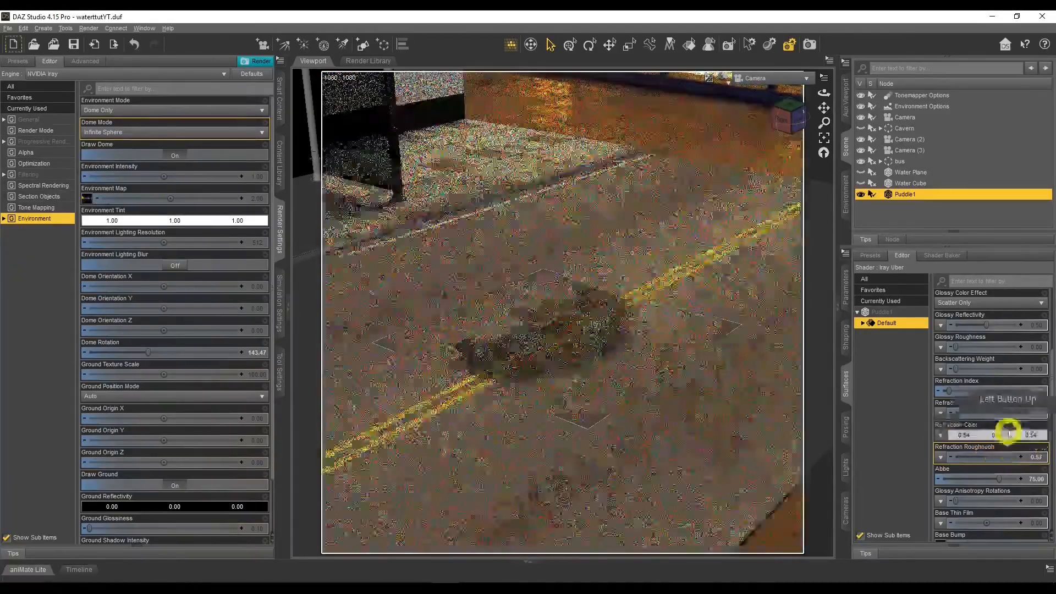
{"action": "left_click_drag", "start_coordinate": [1016, 412], "coordinate": [1030, 434]}
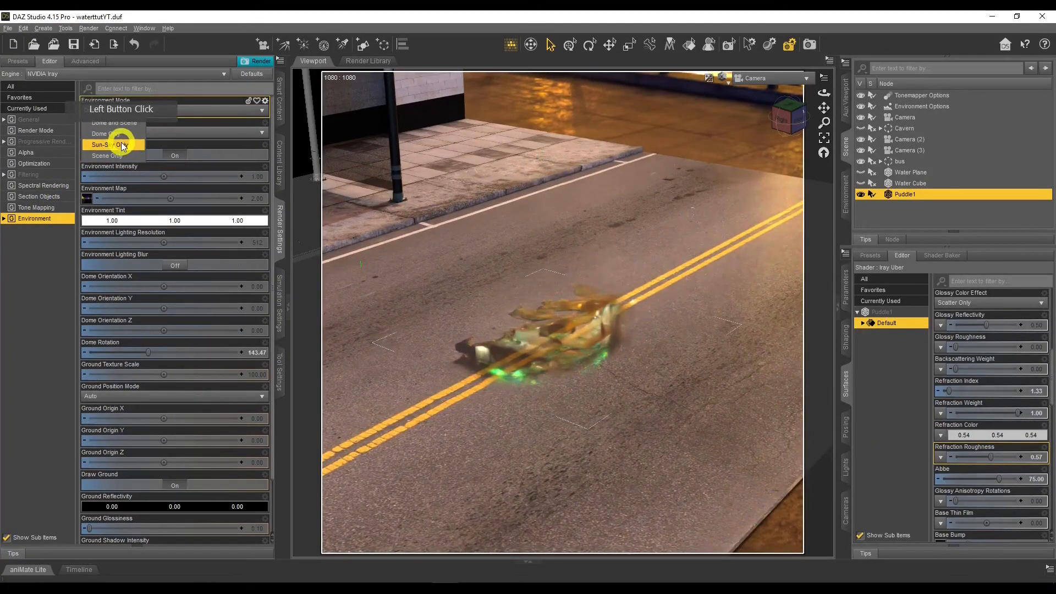
Step: Switch the Environment Mode back to Sun-Sky Only and set Puddle1's Top Coat Weight to 0.5
{"action": "left_click", "coordinate": [121, 144]}
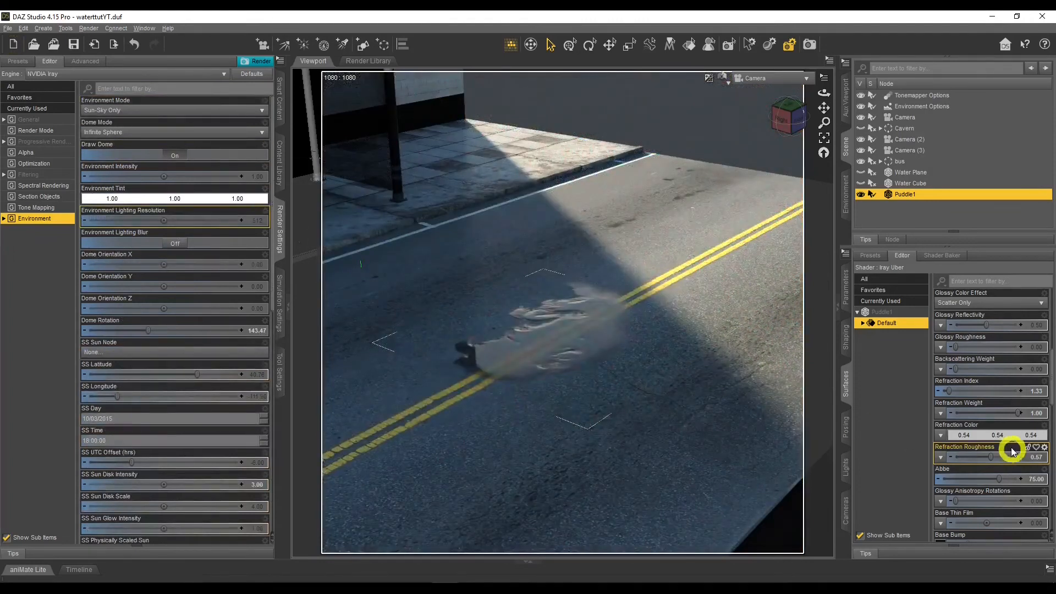
{"action": "scroll", "coordinate": [1013, 450], "scroll_direction": "down", "scroll_amount": 9}
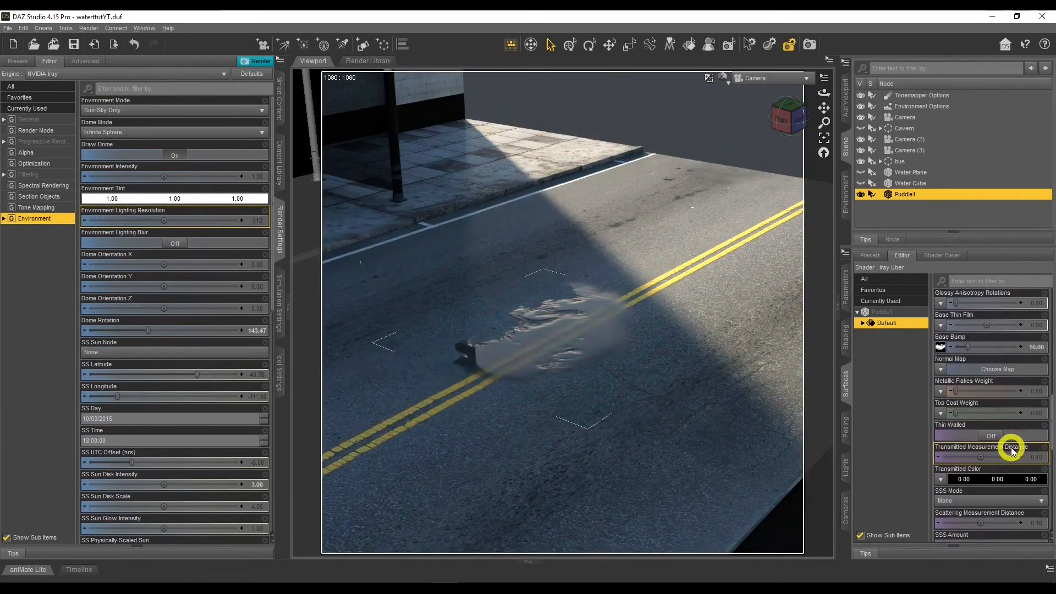
{"action": "scroll", "coordinate": [1012, 450], "scroll_direction": "down", "scroll_amount": 3}
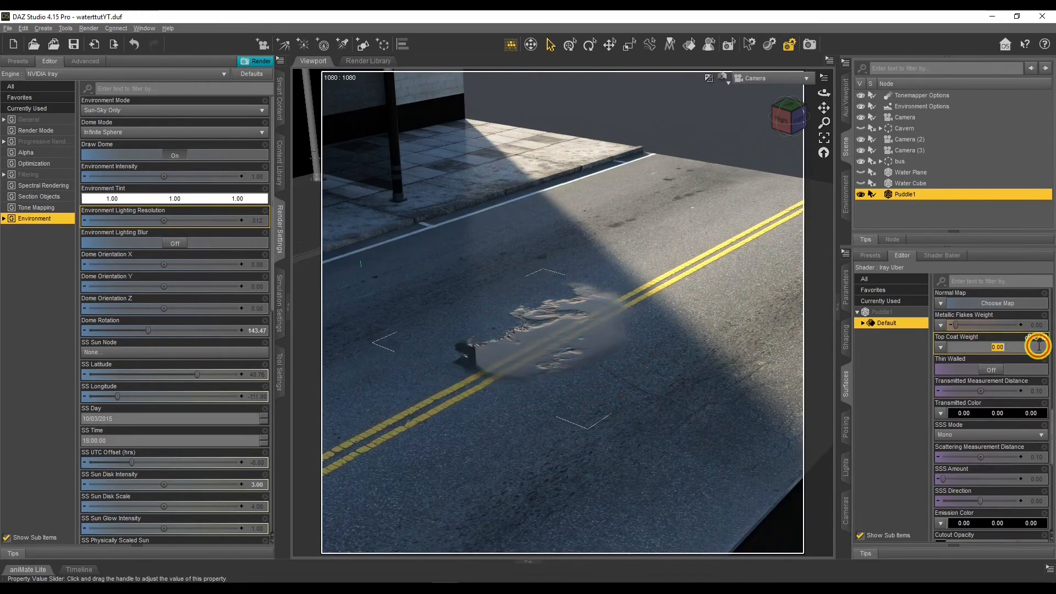
{"action": "key", "text": "Return"}
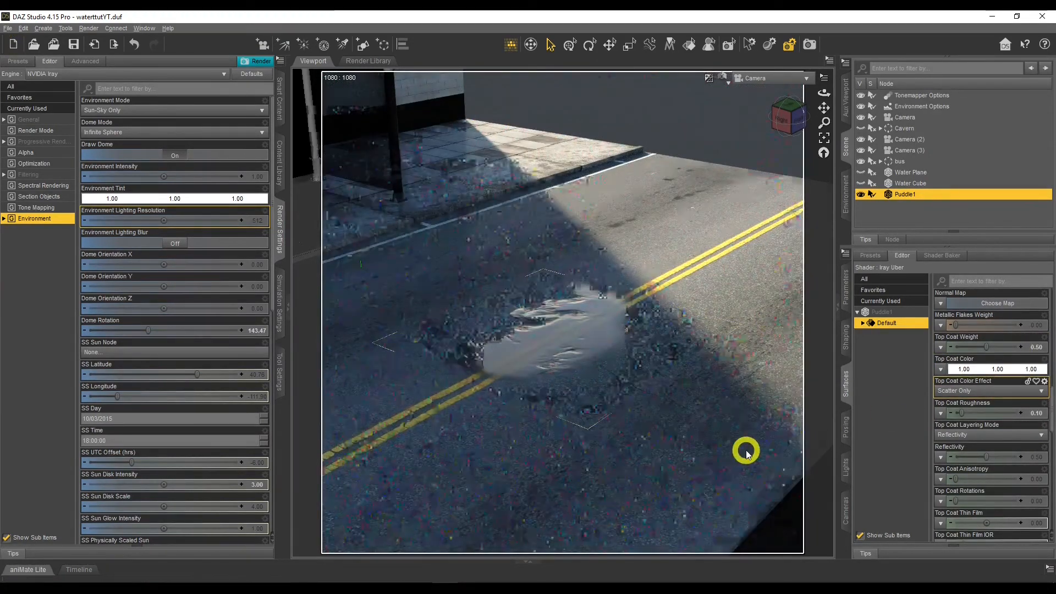
Step: Duplicate the Puddle1 node and select the copy in the scene
{"action": "scroll", "coordinate": [747, 453], "scroll_direction": "down", "scroll_amount": 1}
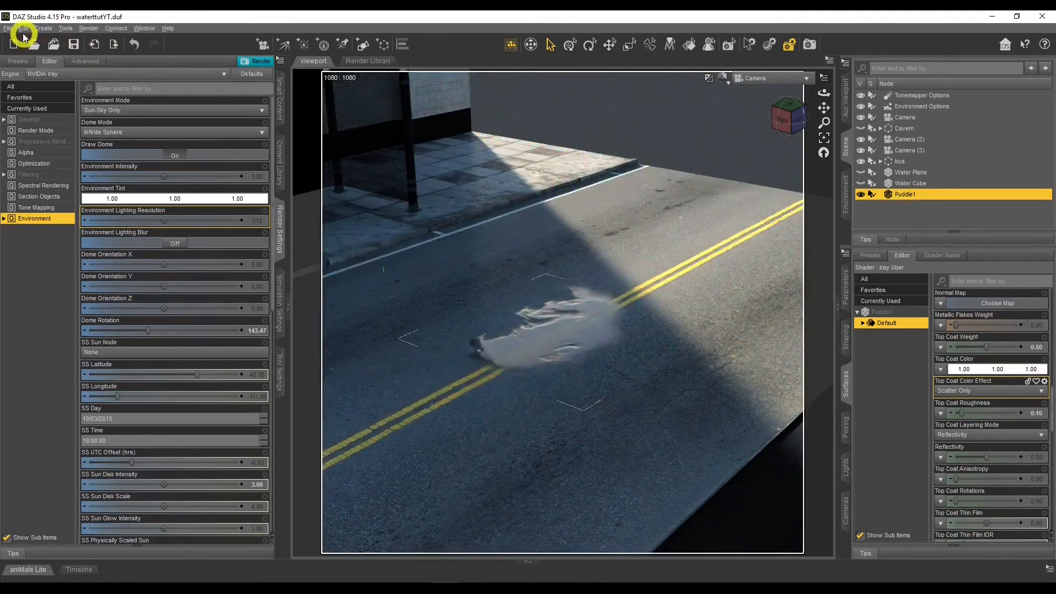
{"action": "left_click", "coordinate": [23, 29]}
{"action": "mouse_move", "coordinate": [57, 95]}
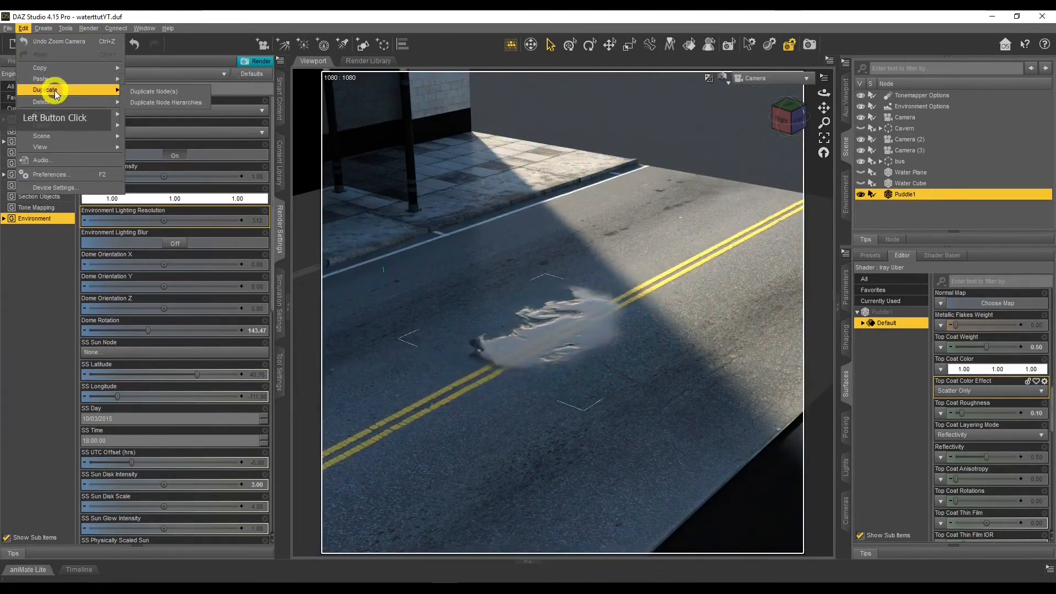
{"action": "left_click", "coordinate": [159, 91]}
{"action": "left_click", "coordinate": [904, 204]}
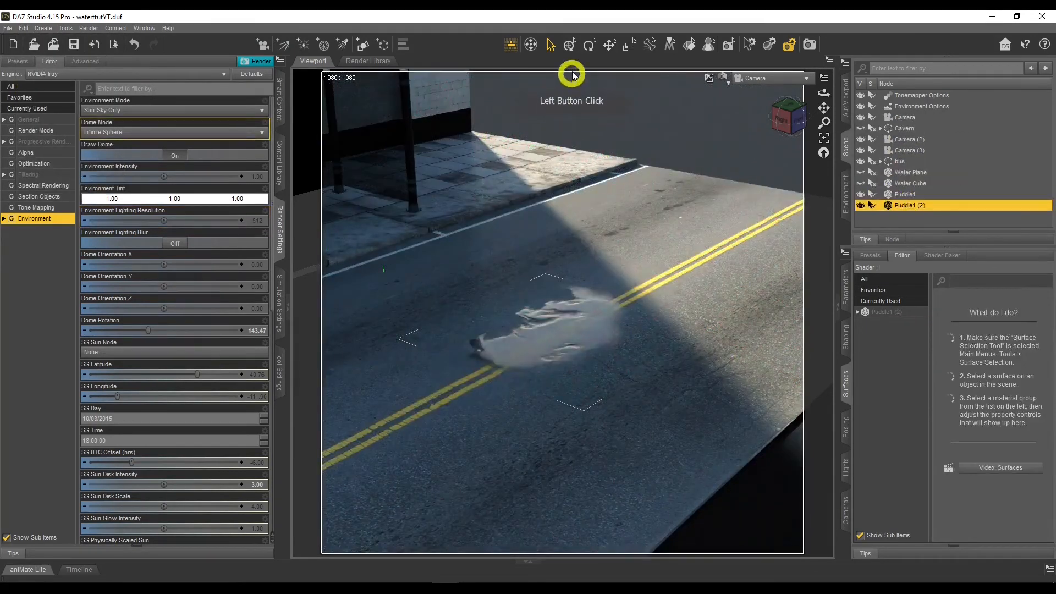
Step: Spread the two puddles along the road's yellow lines, with the original nearer the camera and the copy farther away
{"action": "left_click", "coordinate": [592, 334]}
{"action": "left_click_drag", "start_coordinate": [591, 335], "coordinate": [703, 255]}
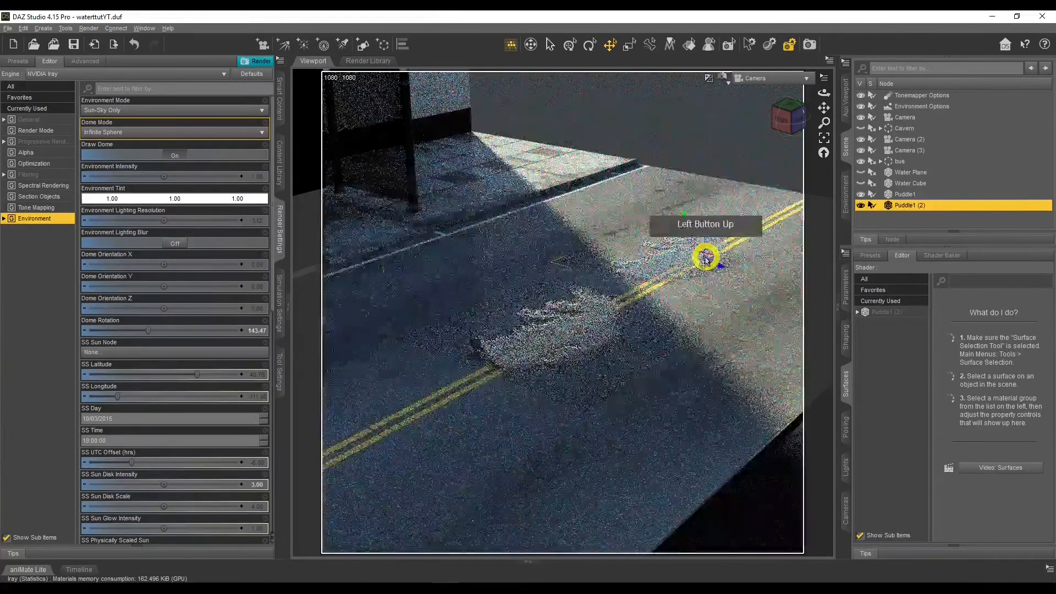
{"action": "left_click", "coordinate": [586, 342]}
{"action": "left_click_drag", "start_coordinate": [587, 320], "coordinate": [487, 374]}
{"action": "left_click", "coordinate": [687, 235]}
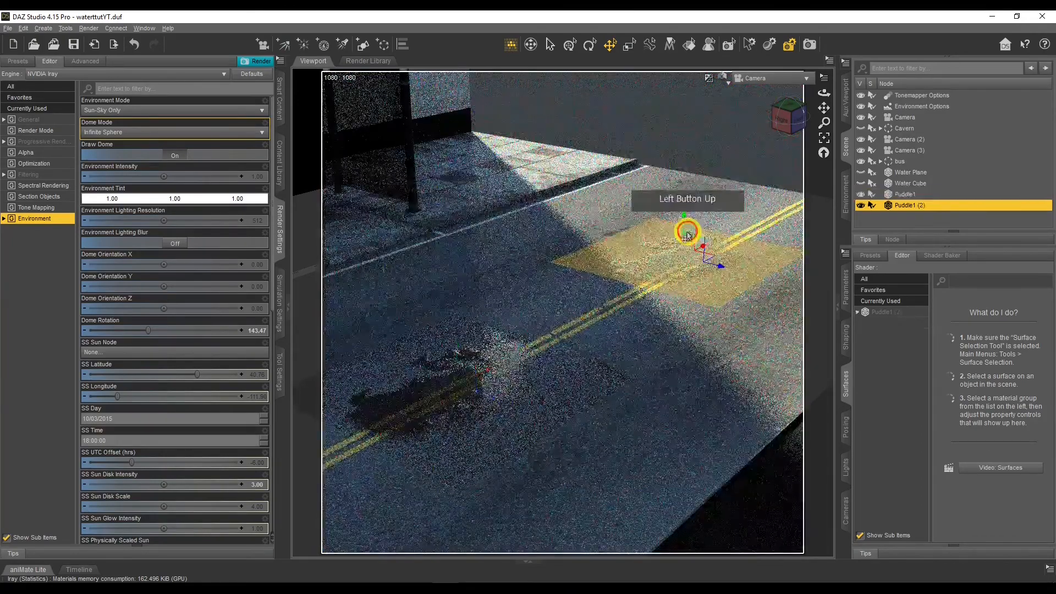
{"action": "left_click", "coordinate": [702, 242]}
{"action": "left_click_drag", "start_coordinate": [701, 243], "coordinate": [649, 276]}
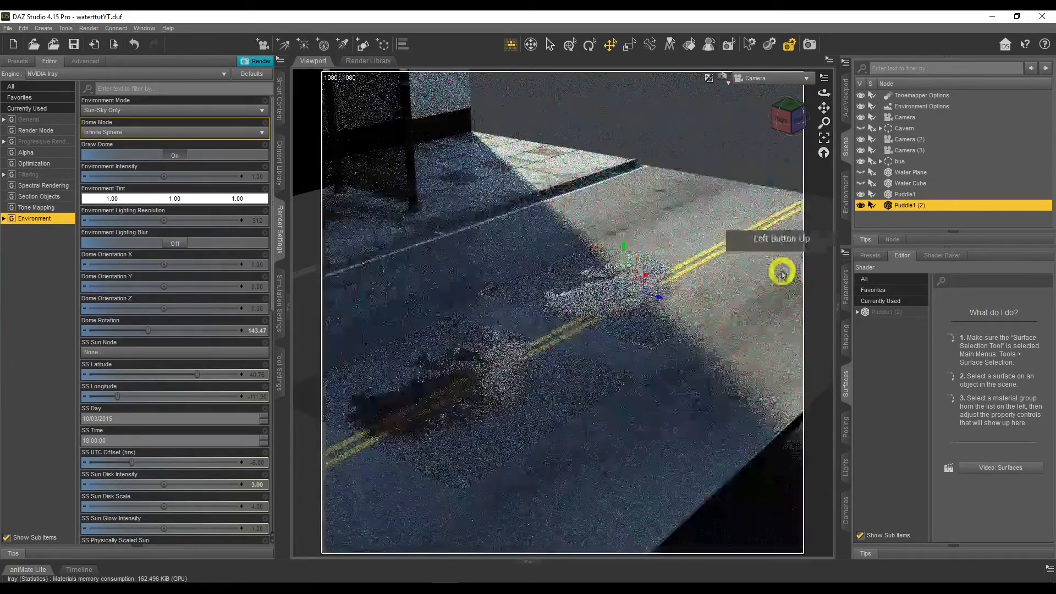
Step: Replace the Base Bump map of the duplicated puddle's surface with puddle10.png
{"action": "left_click", "coordinate": [899, 313]}
{"action": "scroll", "coordinate": [983, 452], "scroll_direction": "down", "scroll_amount": 10}
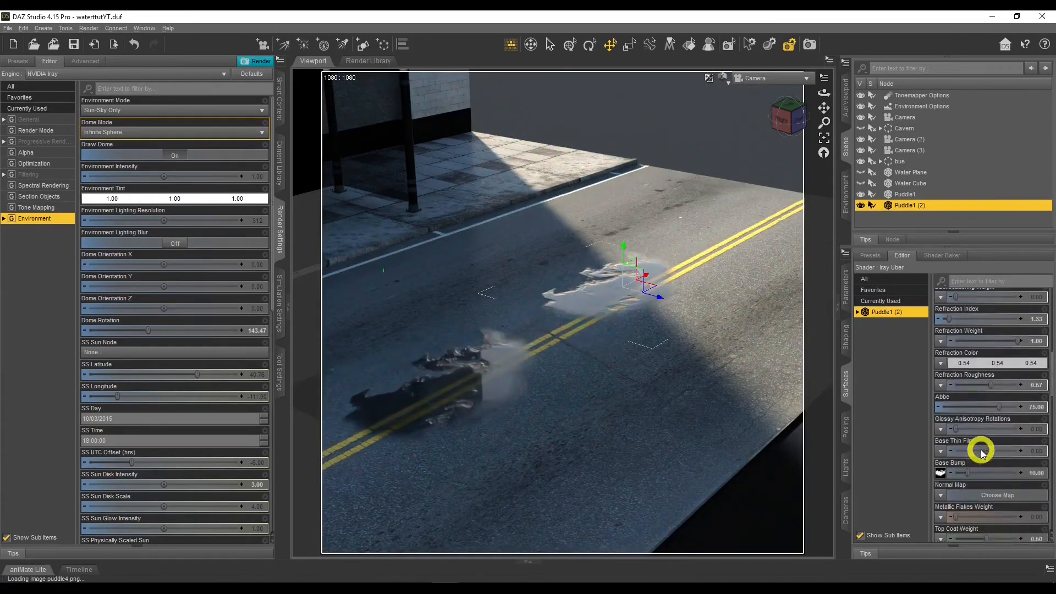
{"action": "scroll", "coordinate": [970, 463], "scroll_direction": "down", "scroll_amount": 5}
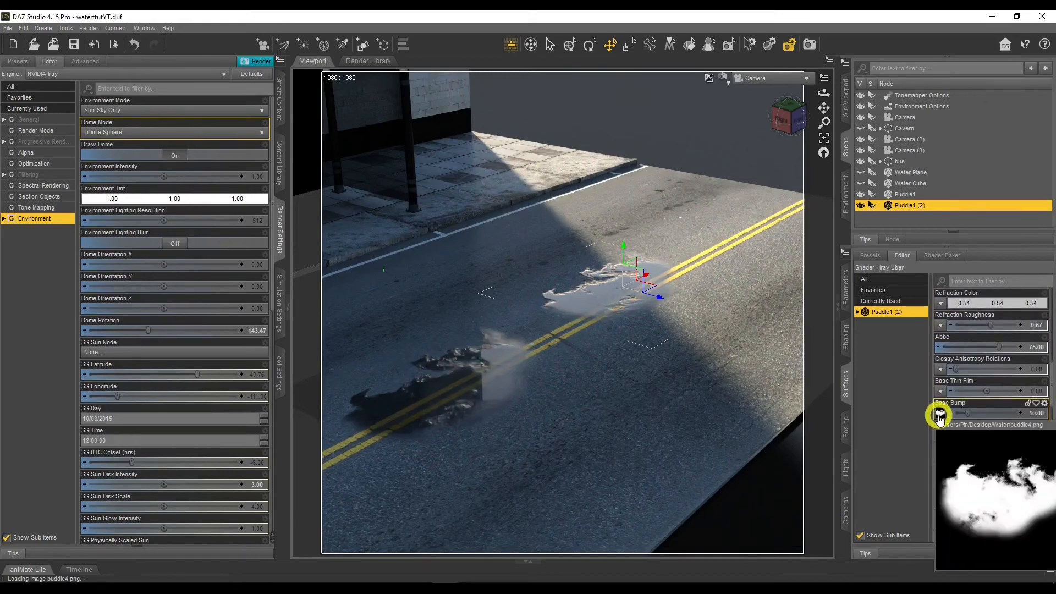
{"action": "left_click", "coordinate": [940, 414]}
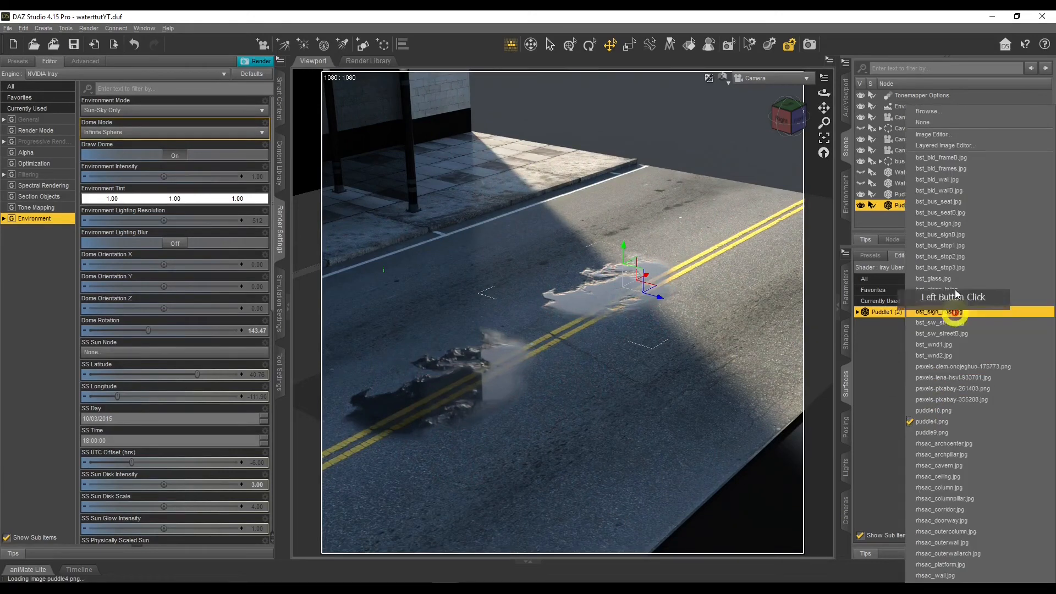
{"action": "left_click", "coordinate": [948, 411]}
Step: Replace the Cutout Opacity map of the duplicated puddle's surface with puddle10.png
{"action": "scroll", "coordinate": [985, 388], "scroll_direction": "down", "scroll_amount": 4}
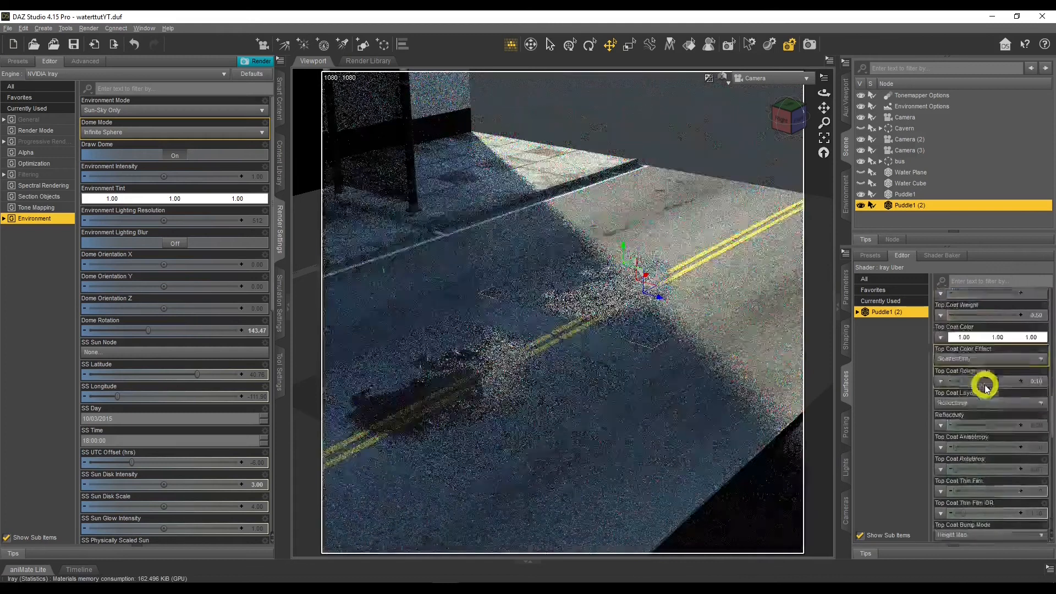
{"action": "scroll", "coordinate": [985, 388], "scroll_direction": "down", "scroll_amount": 8}
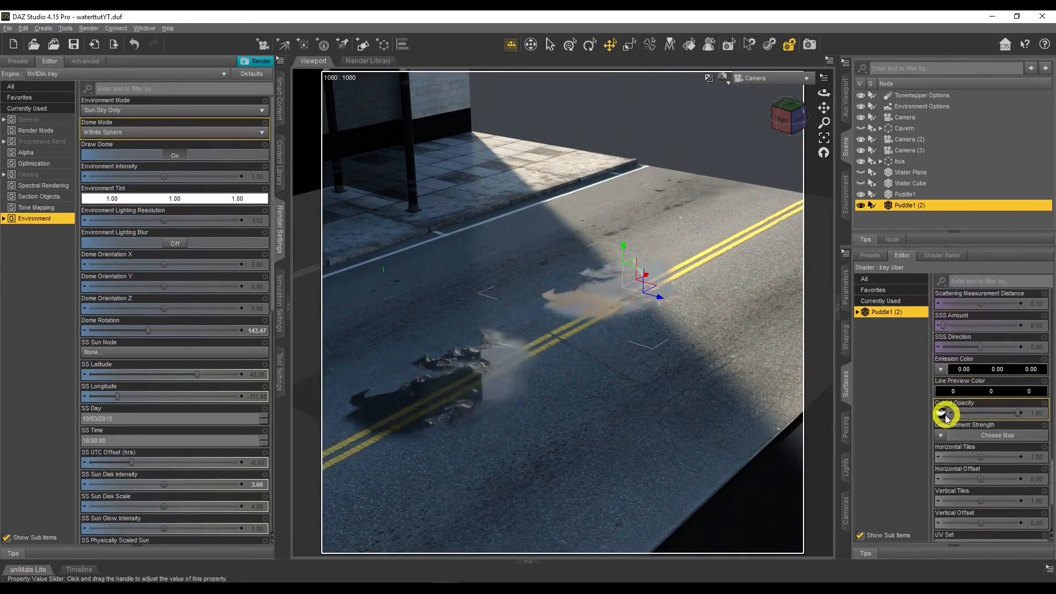
{"action": "left_click", "coordinate": [940, 414]}
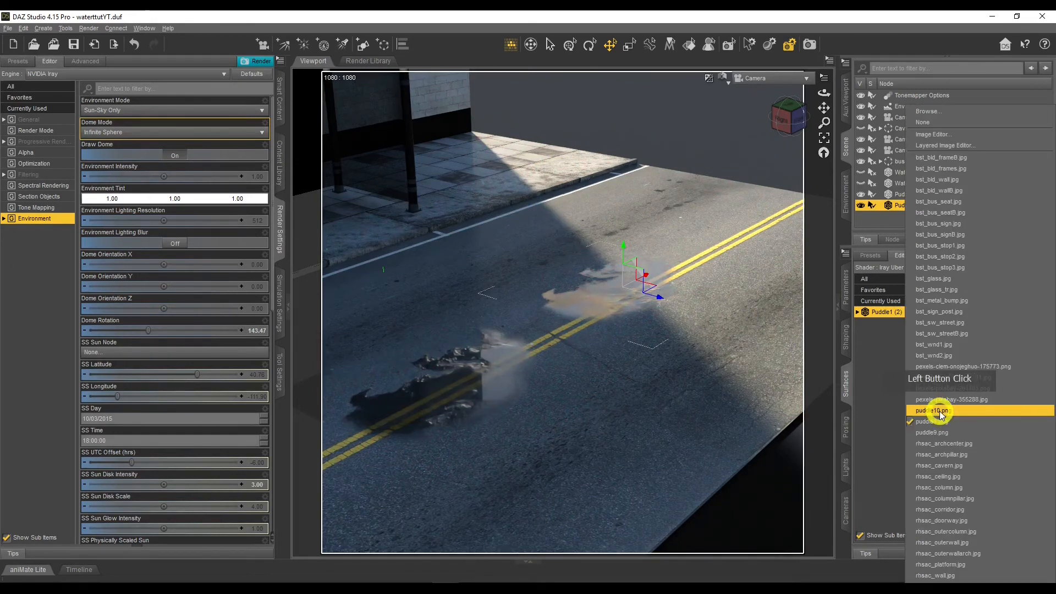
{"action": "left_click", "coordinate": [942, 411]}
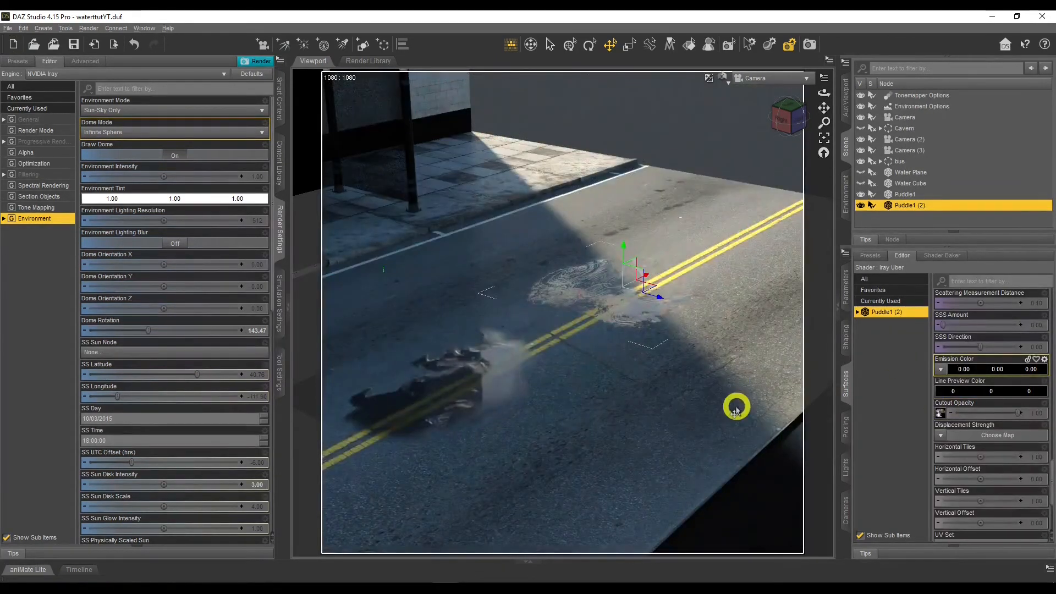
{"action": "left_click", "coordinate": [736, 408]}
{"action": "left_click", "coordinate": [727, 315]}
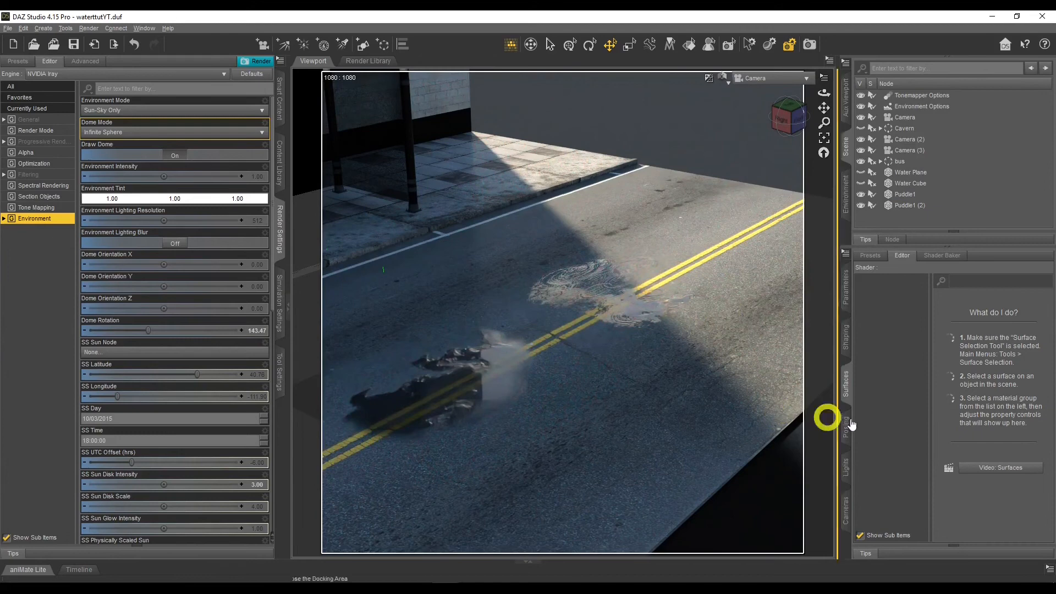
{"action": "left_click", "coordinate": [915, 207]}
{"action": "left_click", "coordinate": [718, 459]}
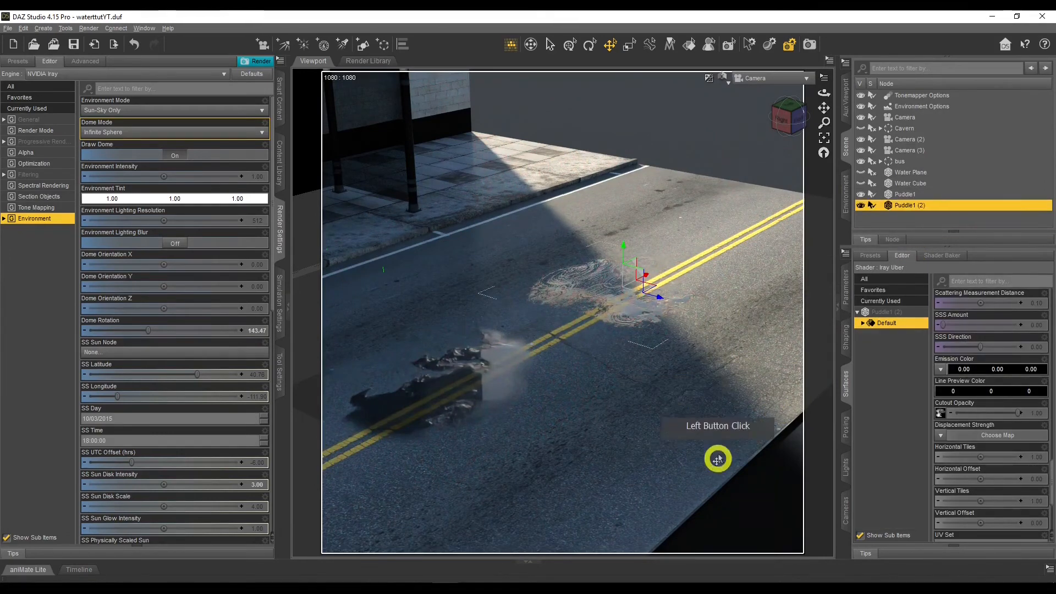
Step: Set the environment's Dome Rotation to 180.66 and inspect the two puddles from another angle
{"action": "mouse_move", "coordinate": [145, 329]}
{"action": "left_mouse_down"}
{"action": "mouse_move", "coordinate": [128, 330]}
{"action": "mouse_move", "coordinate": [164, 330]}
{"action": "left_mouse_up"}
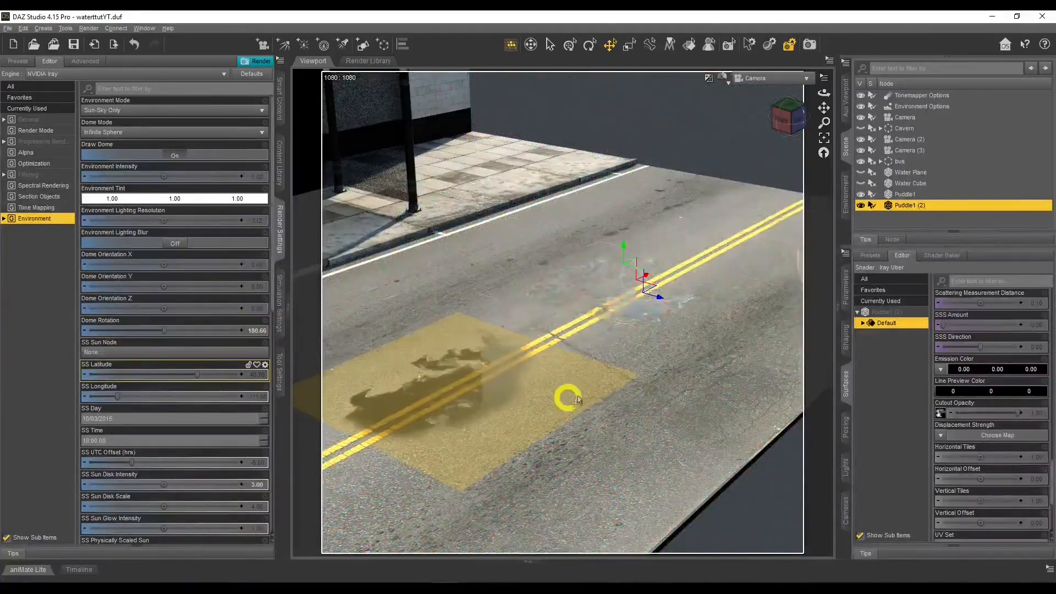
{"action": "left_click", "coordinate": [681, 358]}
{"action": "left_click", "coordinate": [770, 303]}
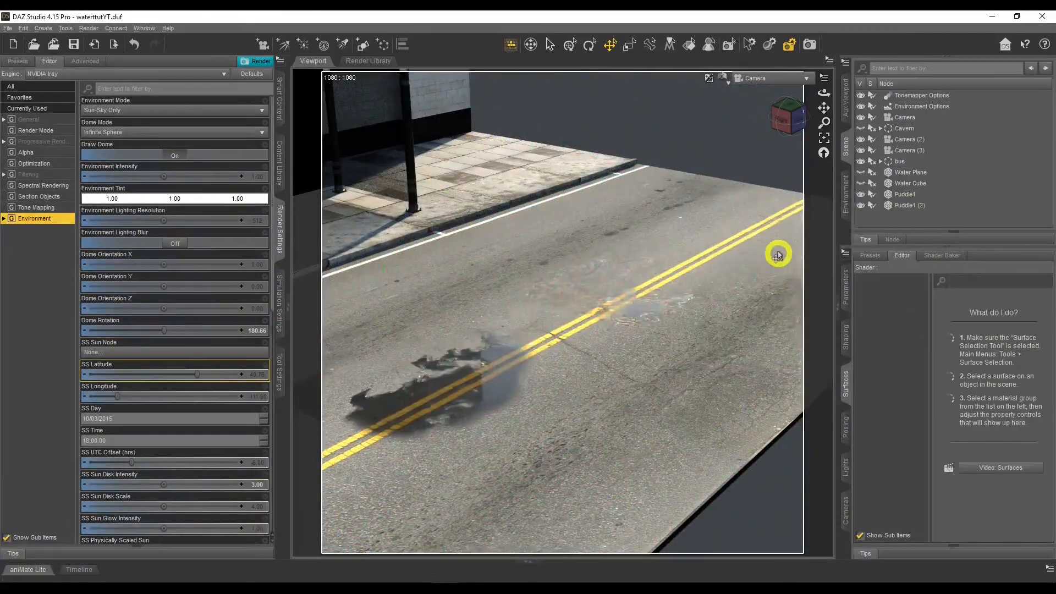
{"action": "left_click_drag", "start_coordinate": [820, 95], "coordinate": [822, 95]}
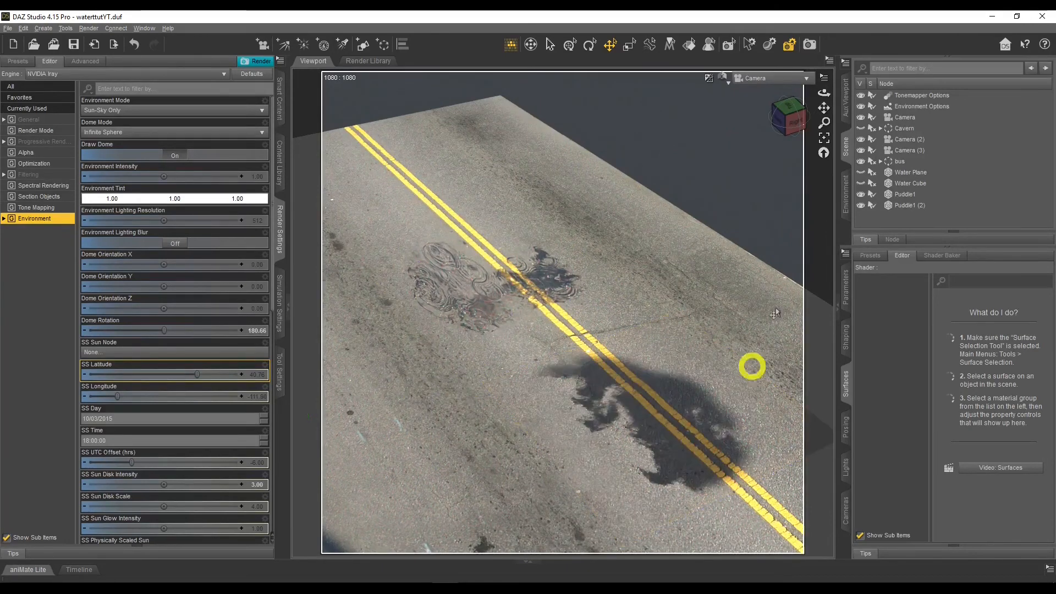
{"action": "left_click_drag", "start_coordinate": [825, 94], "coordinate": [827, 93]}
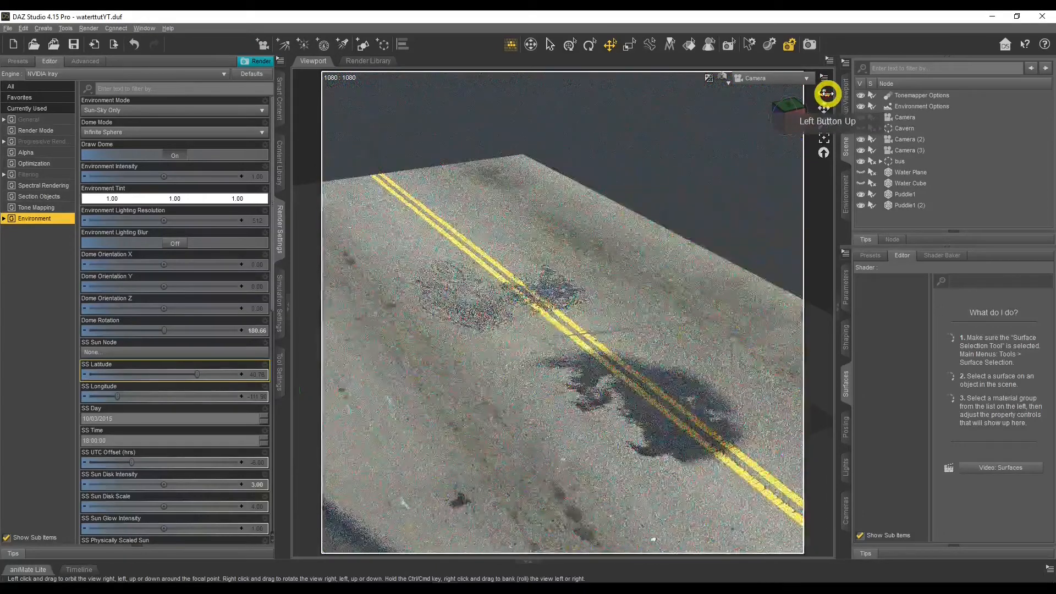
Step: Set the Top Coat Weight of the duplicated puddle's Default surface to 0
{"action": "left_click", "coordinate": [922, 206]}
{"action": "left_click", "coordinate": [930, 385]}
{"action": "scroll", "coordinate": [1013, 452], "scroll_direction": "up", "scroll_amount": 15}
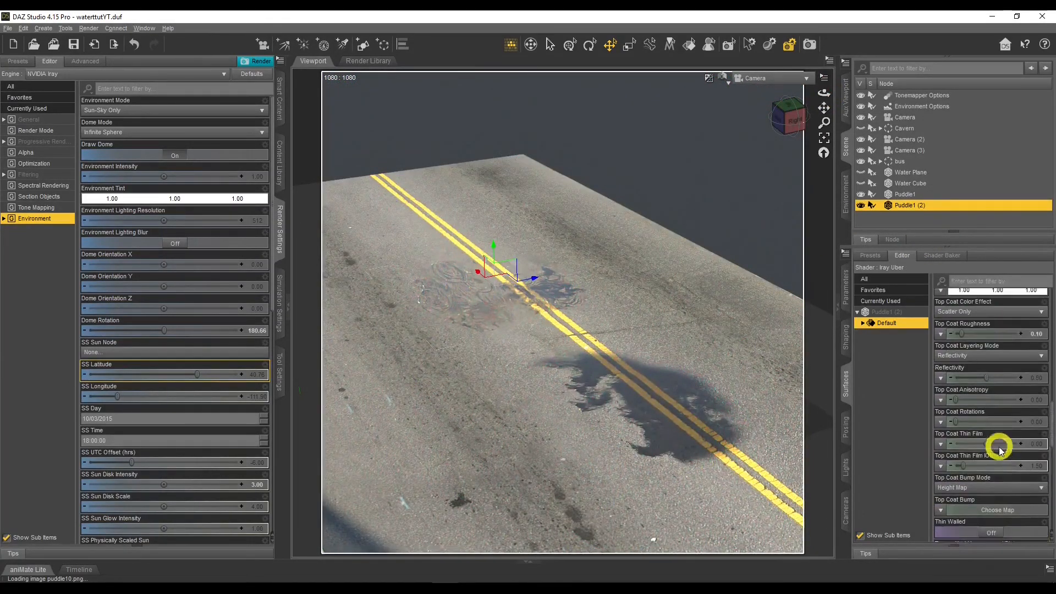
{"action": "scroll", "coordinate": [1000, 446], "scroll_direction": "down", "scroll_amount": 1}
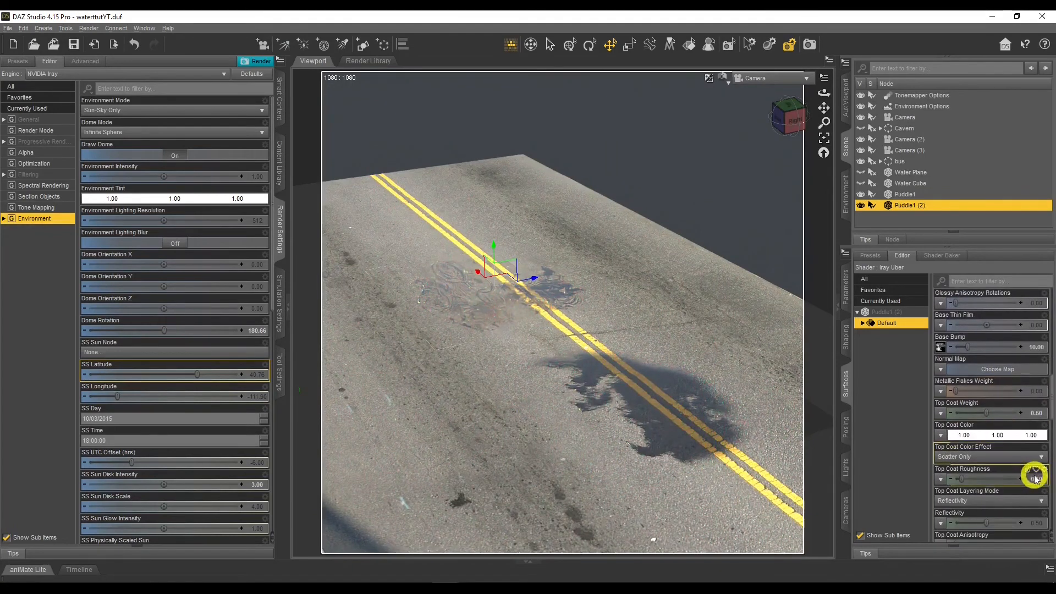
{"action": "scroll", "coordinate": [1034, 474], "scroll_direction": "down", "scroll_amount": 3}
{"action": "scroll", "coordinate": [1034, 465], "scroll_direction": "up", "scroll_amount": 3}
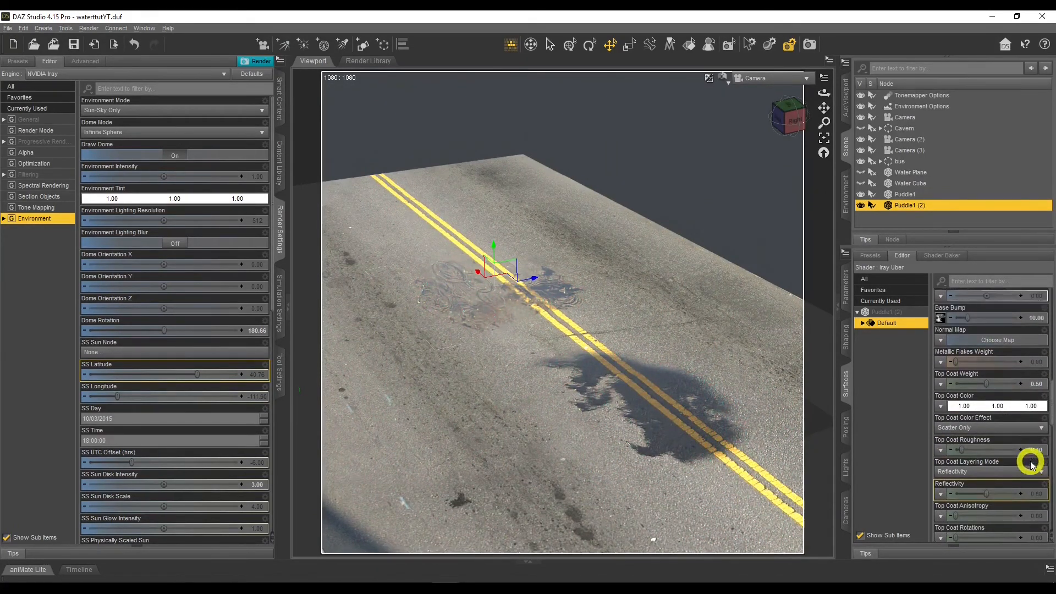
{"action": "type", "text": "0"}
{"action": "key", "text": "Return"}
Step: Set the duplicated puddle's Refraction Roughness to 0.70 and its Glossy Roughness to 0.14
{"action": "scroll", "coordinate": [1037, 414], "scroll_direction": "up", "scroll_amount": 3}
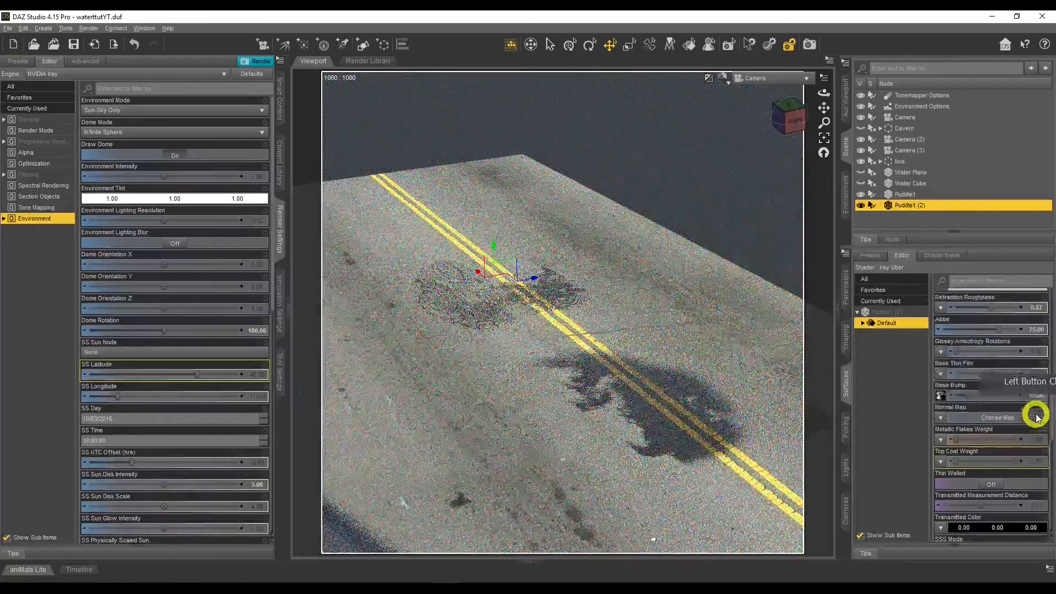
{"action": "scroll", "coordinate": [1034, 452], "scroll_direction": "up", "scroll_amount": 6}
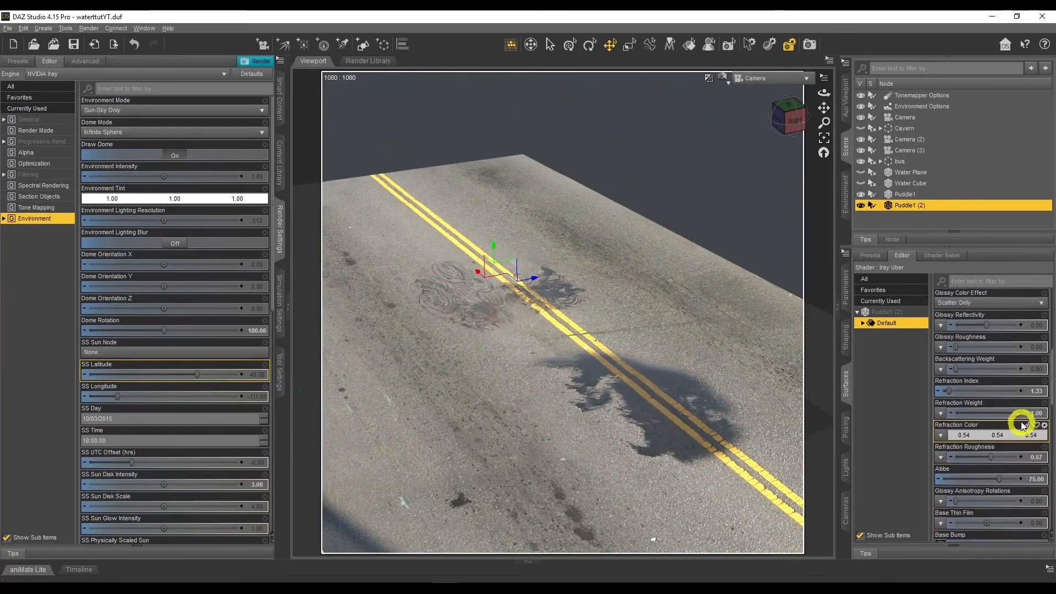
{"action": "left_click_drag", "start_coordinate": [992, 456], "coordinate": [1000, 456]}
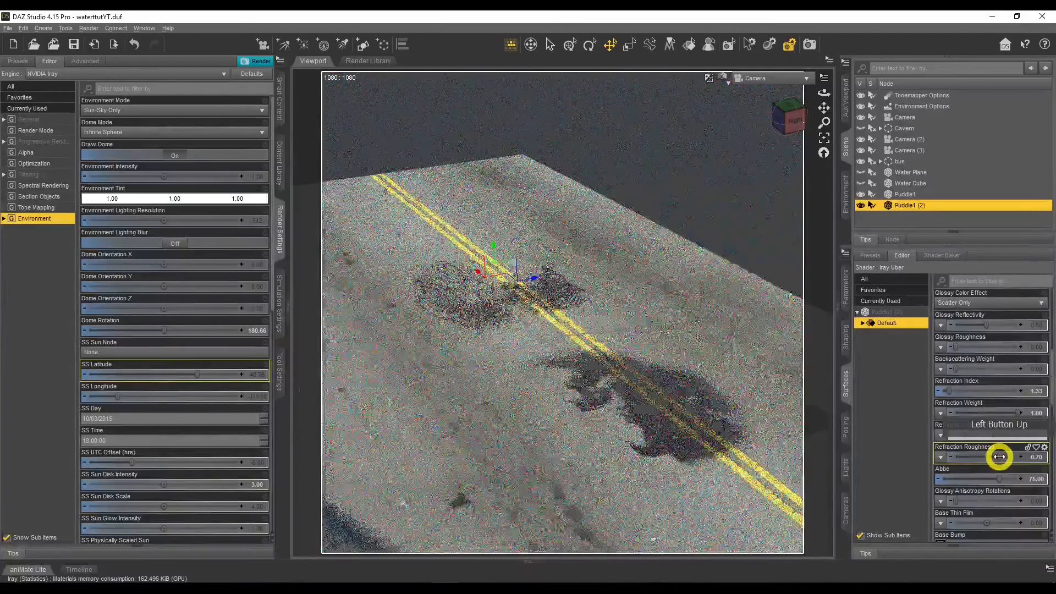
{"action": "mouse_move", "coordinate": [1019, 413]}
{"action": "left_mouse_down"}
{"action": "mouse_move", "coordinate": [989, 413]}
{"action": "mouse_move", "coordinate": [1039, 413]}
{"action": "left_mouse_up"}
{"action": "left_click", "coordinate": [975, 457]}
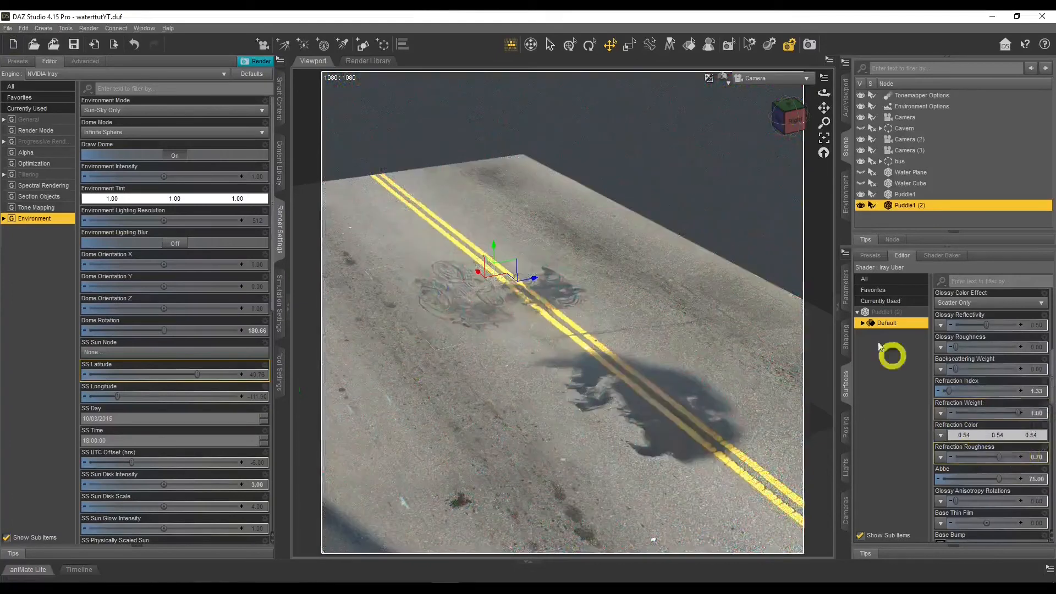
{"action": "left_click_drag", "start_coordinate": [958, 347], "coordinate": [964, 347]}
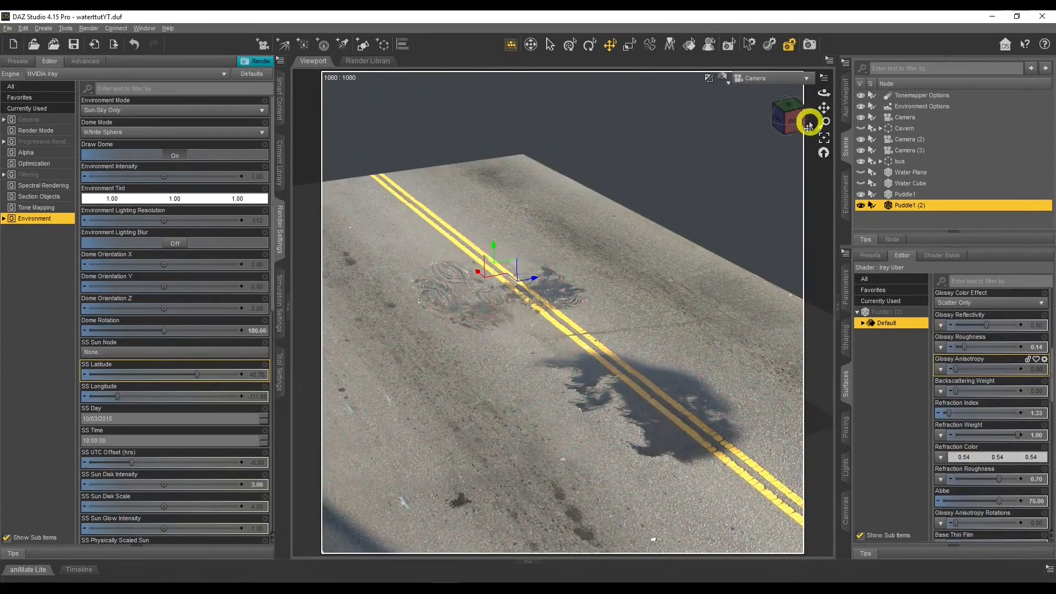
{"action": "left_click_drag", "start_coordinate": [823, 94], "coordinate": [822, 94]}
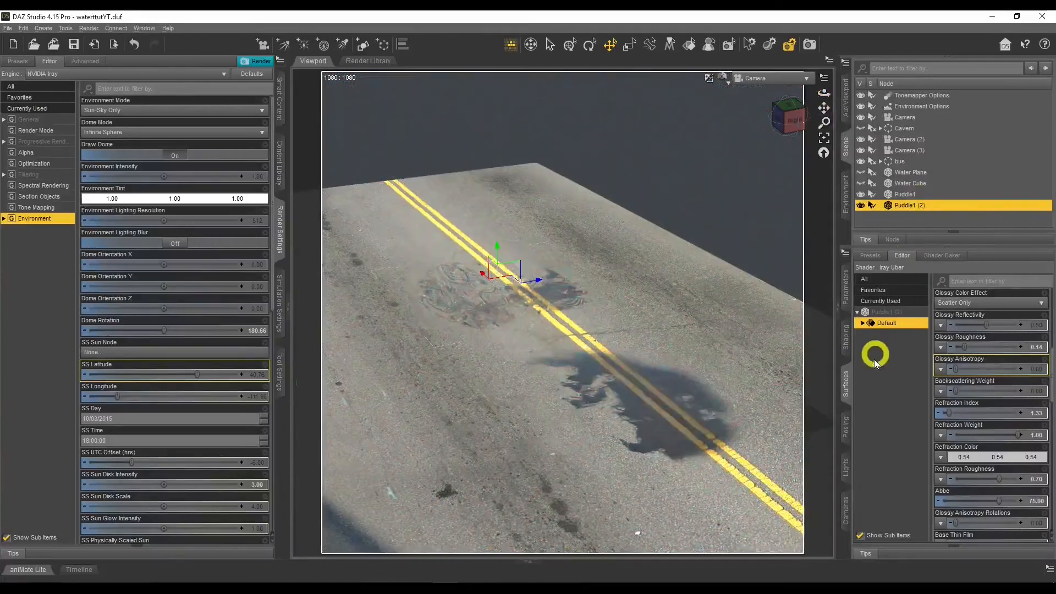
Step: Replace both the Base Bump and Cutout Opacity maps of the duplicated puddle's surface with puddle9.png
{"action": "scroll", "coordinate": [967, 469], "scroll_direction": "down", "scroll_amount": 5}
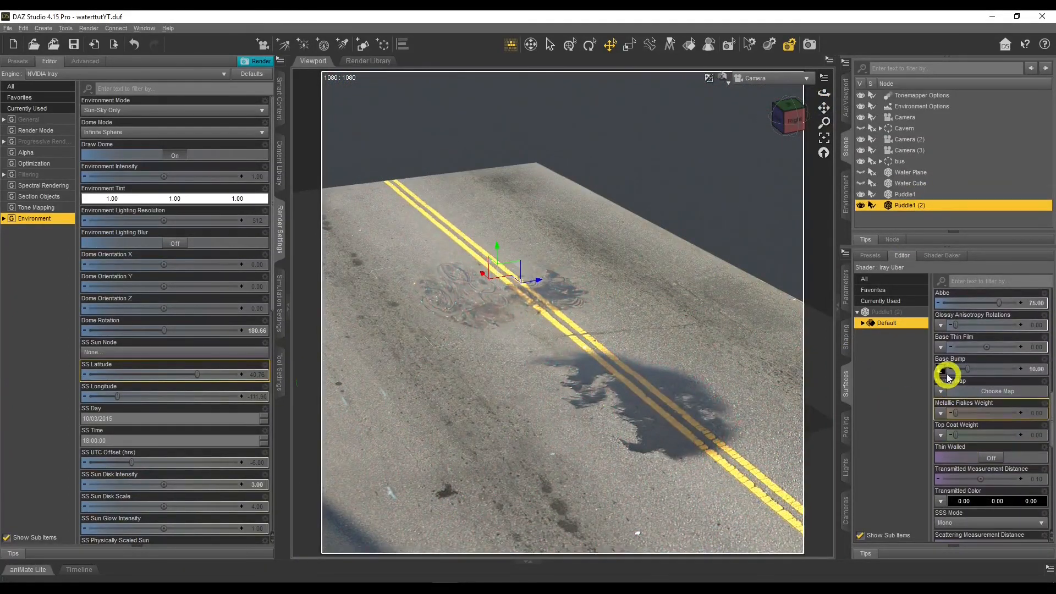
{"action": "left_click", "coordinate": [944, 370]}
{"action": "left_click", "coordinate": [944, 433]}
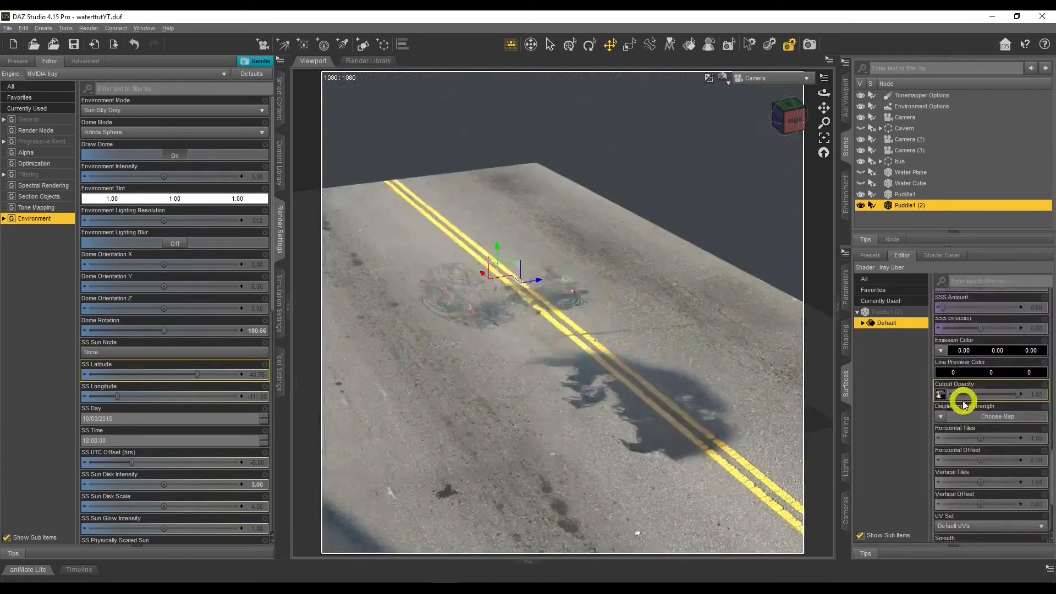
{"action": "left_click", "coordinate": [942, 394]}
{"action": "left_click", "coordinate": [943, 432]}
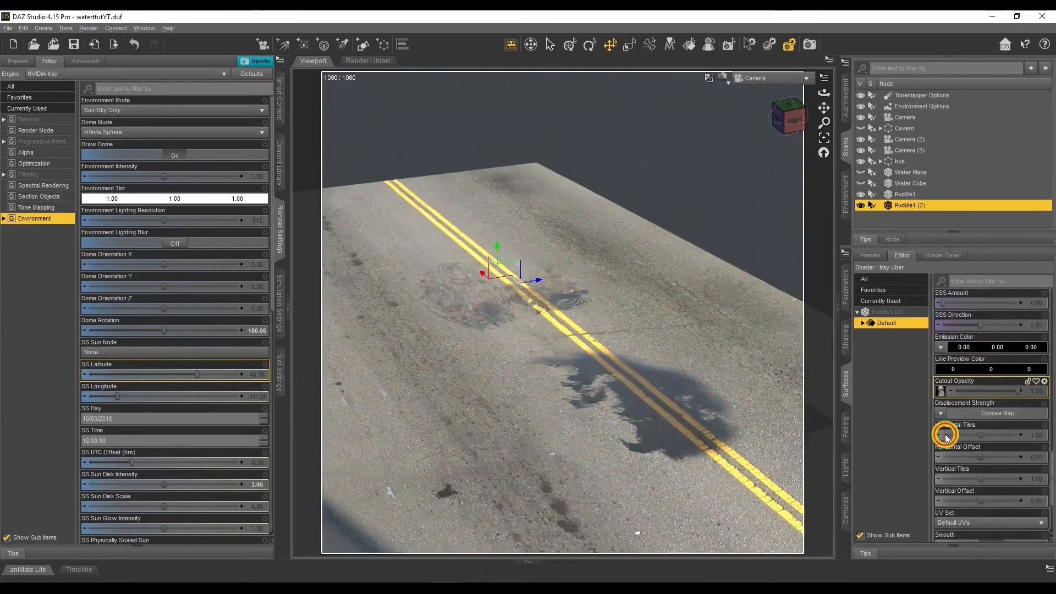
{"action": "left_click", "coordinate": [715, 288]}
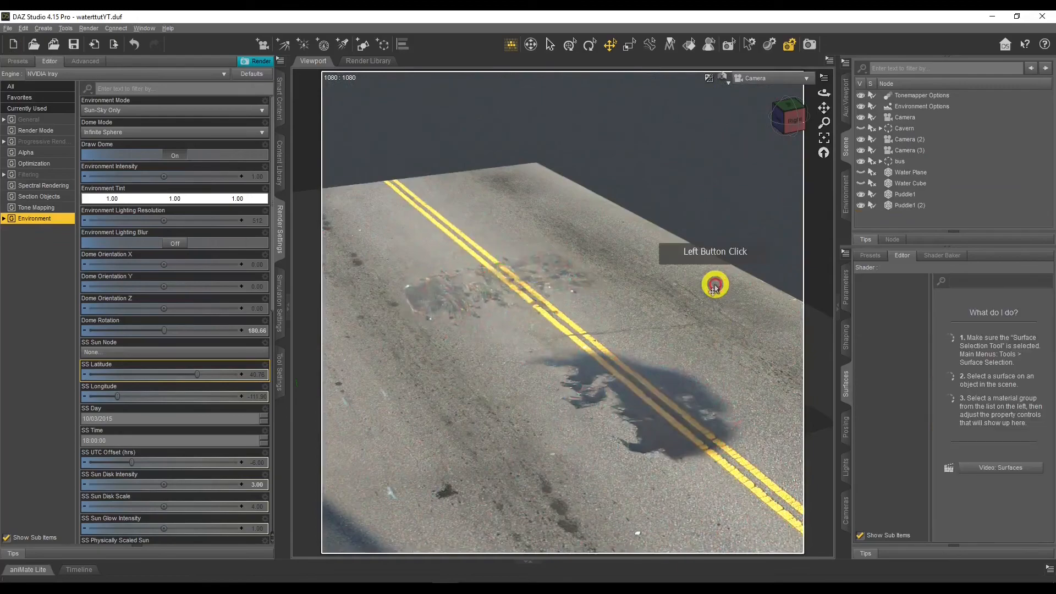
Step: Switch the Environment Mode to Dome Only and view both puddles along the road
{"action": "left_click_drag", "start_coordinate": [824, 94], "coordinate": [471, 255]}
{"action": "left_click", "coordinate": [132, 109]}
{"action": "left_click", "coordinate": [118, 132]}
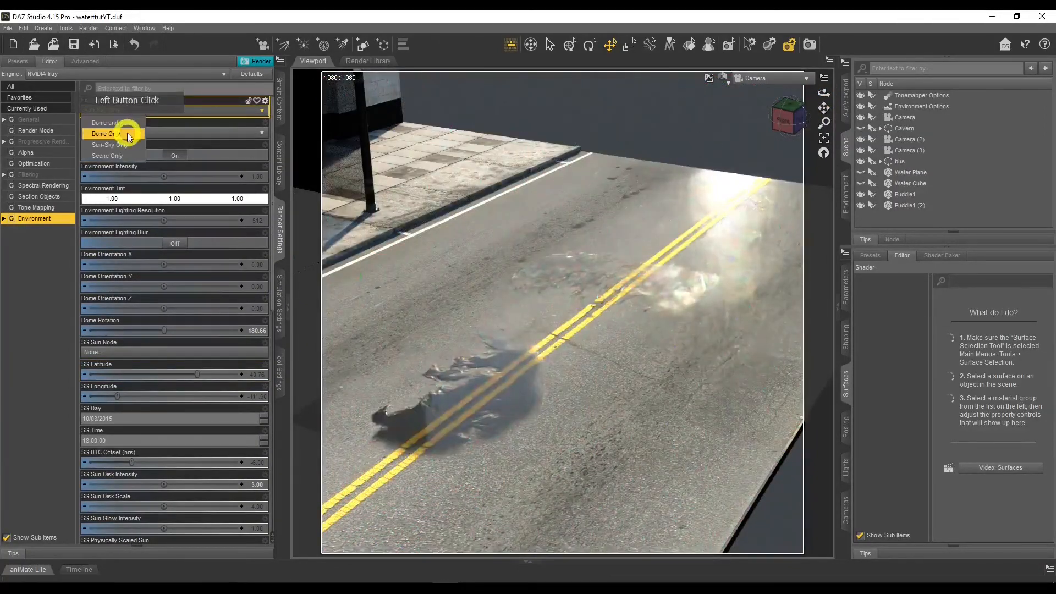
{"action": "left_click", "coordinate": [588, 234]}
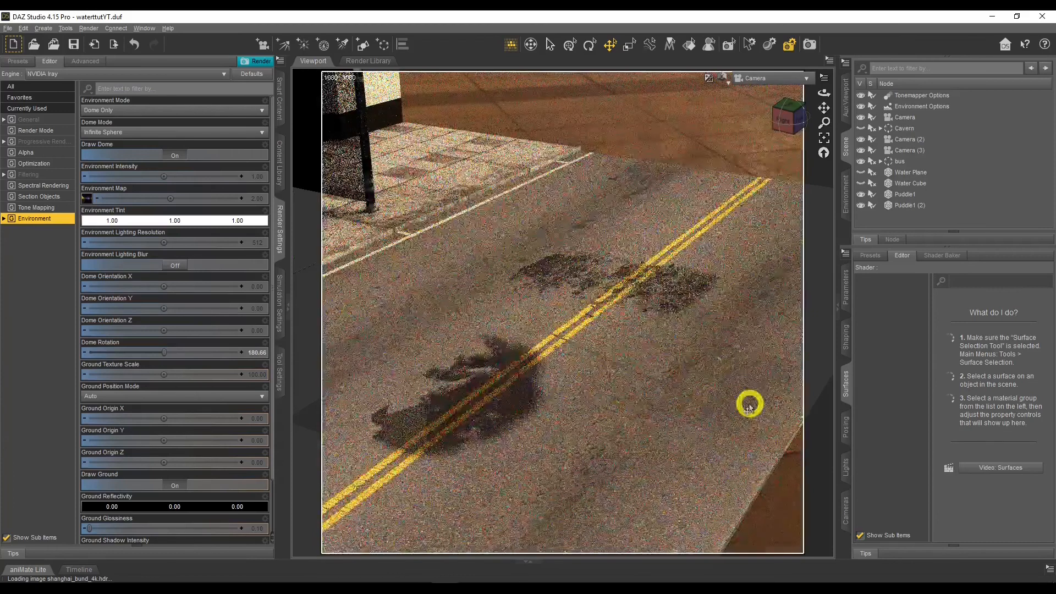